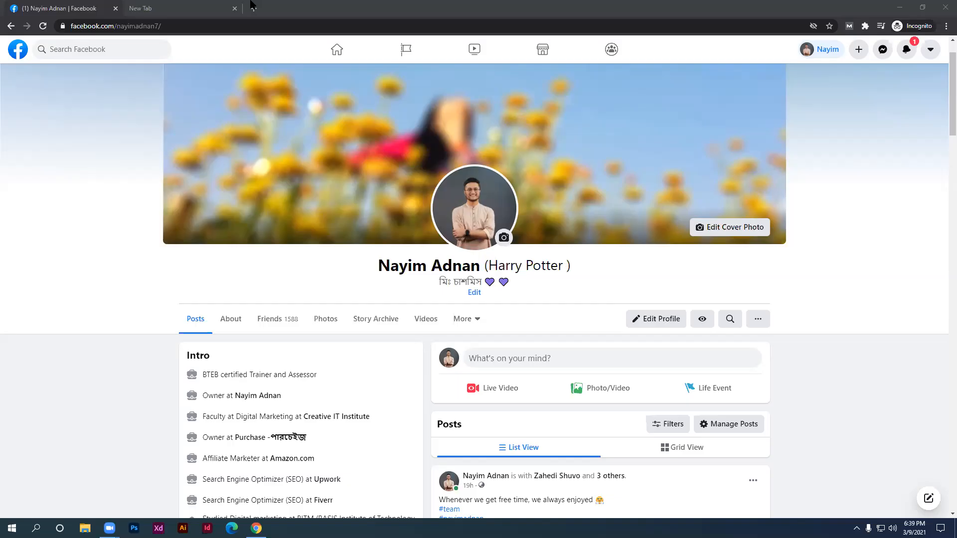
# Open the Facebook home feed in a second tab from the profile page
pyautogui.click(215, 4)
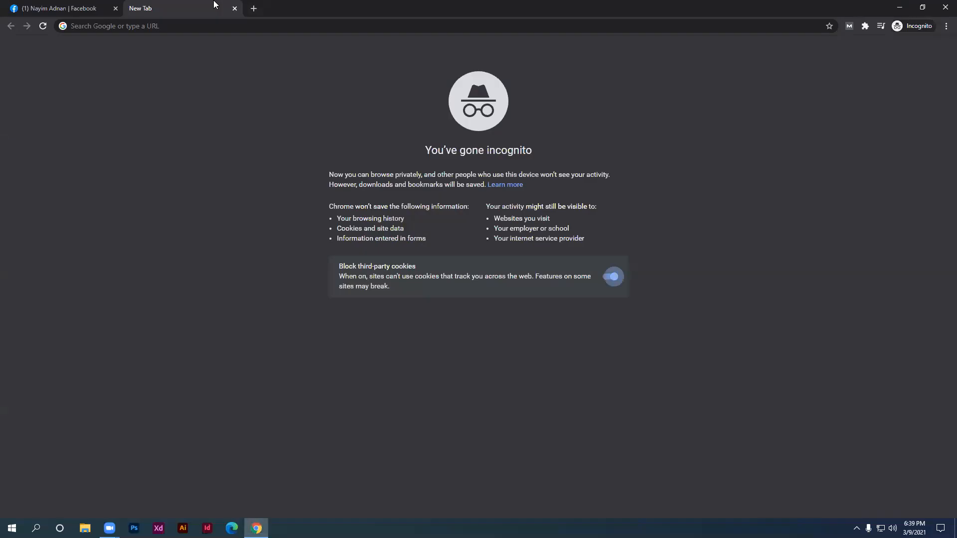
pyautogui.click(241, 26)
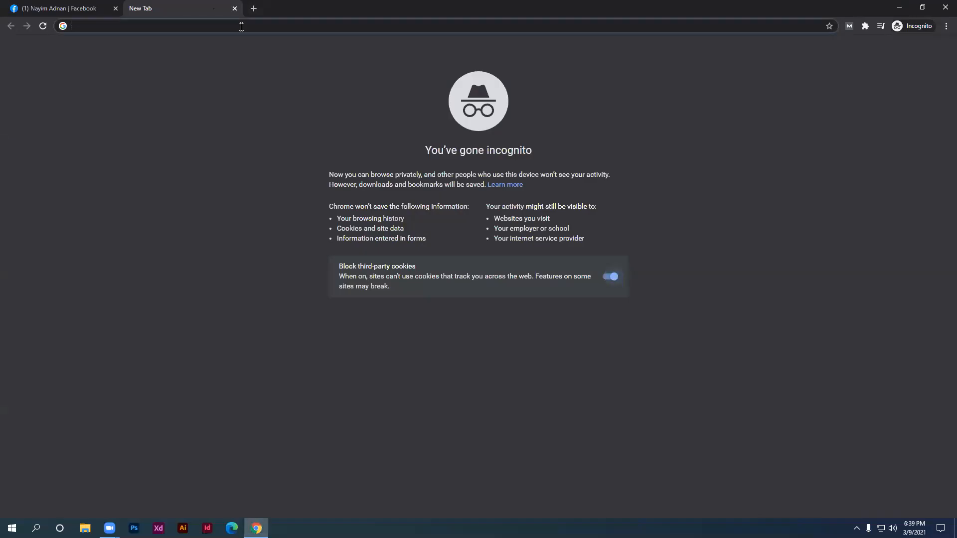
pyautogui.click(17, 5)
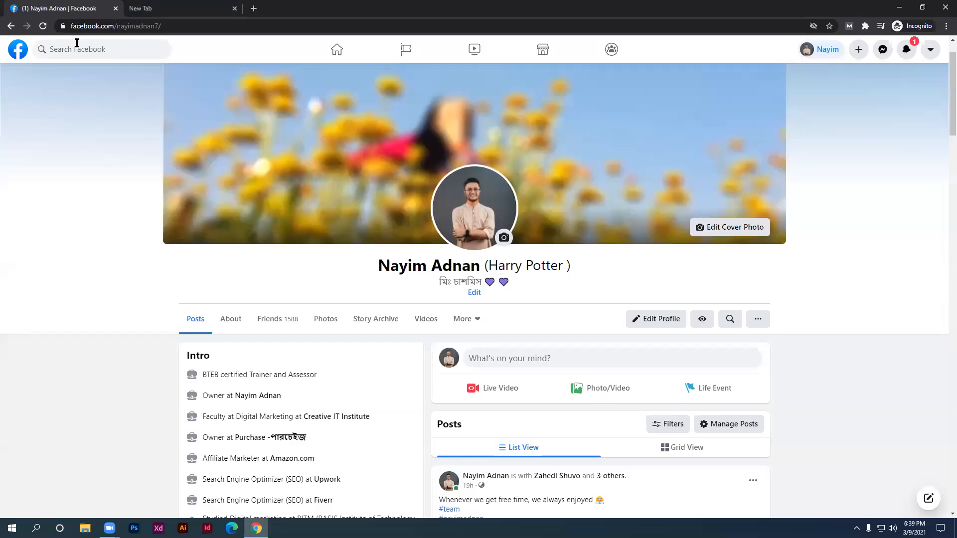
pyautogui.middleClick(14, 60)
pyautogui.click(159, 8)
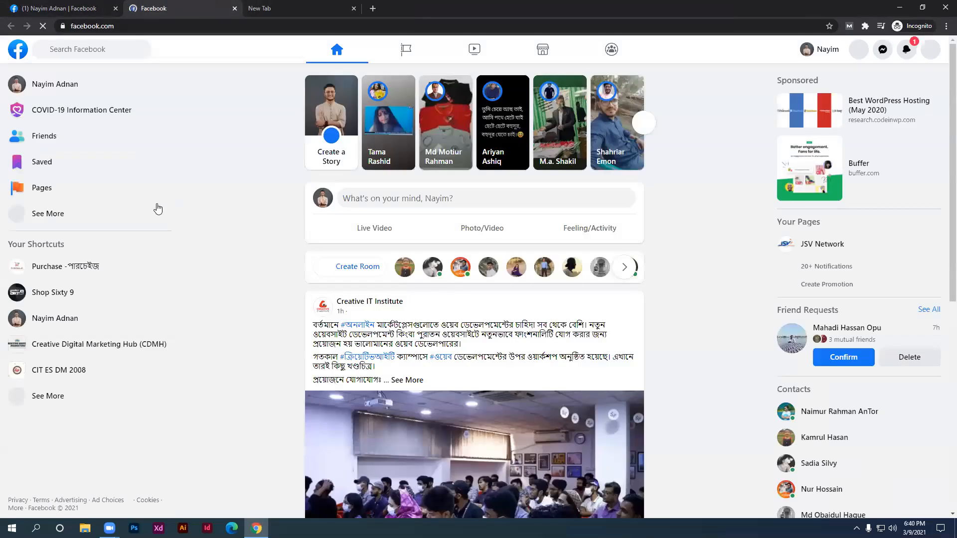
# Expand the full Facebook shortcut list with See More, then return to the empty incognito tab
pyautogui.click(87, 227)
pyautogui.scroll(-2, 87, 229)
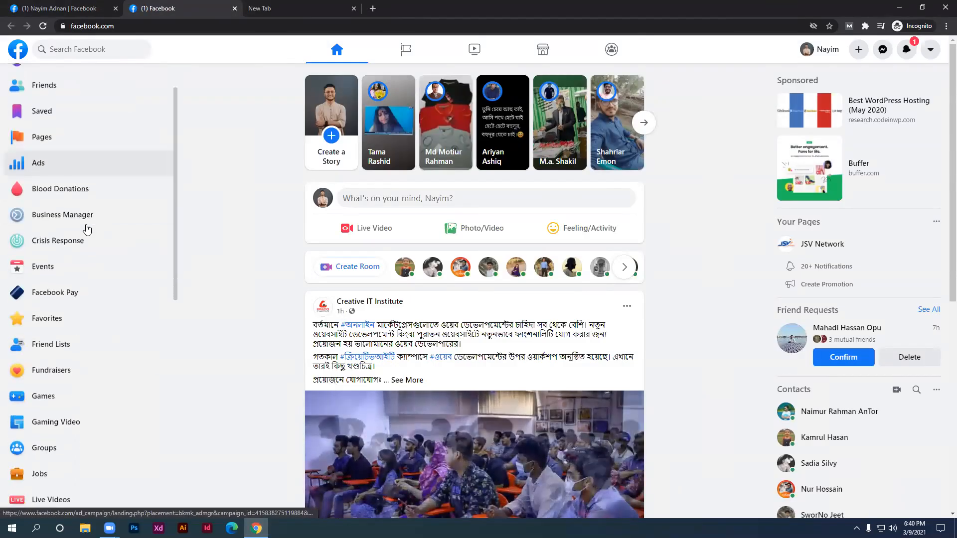
pyautogui.scroll(-1, 87, 229)
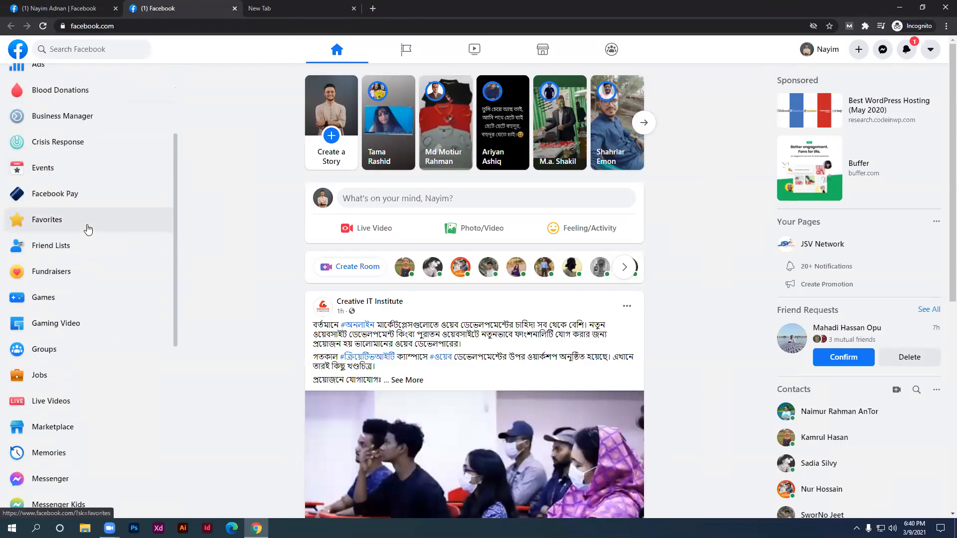
pyautogui.scroll(1, 41, 119)
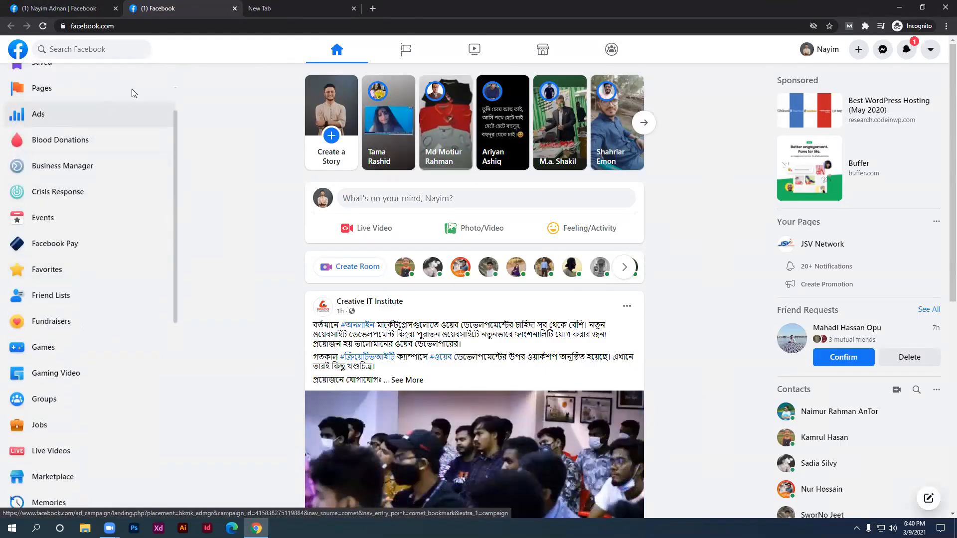
pyautogui.click(294, 9)
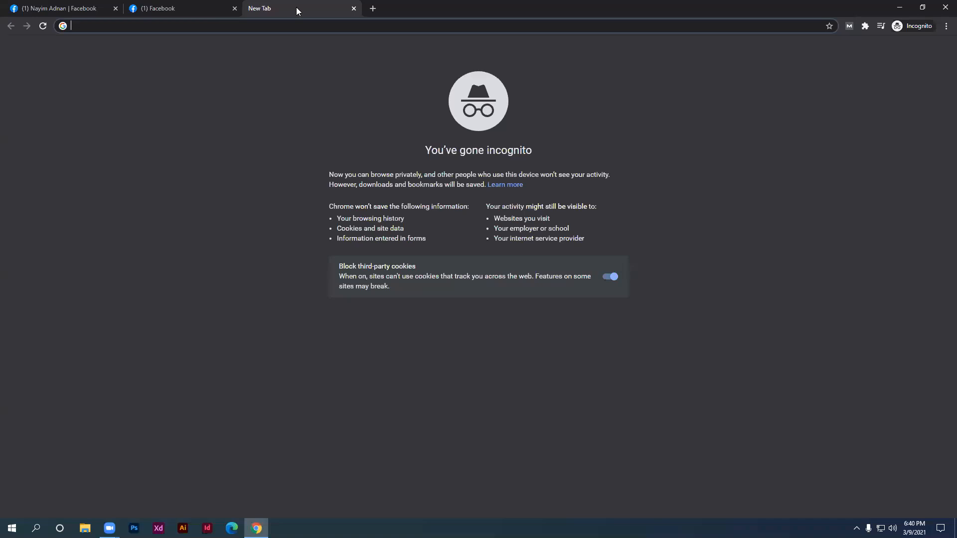
# Search Google for 'facebook business manager' and open the Business Manager result in a new tab
pyautogui.write('faceb')
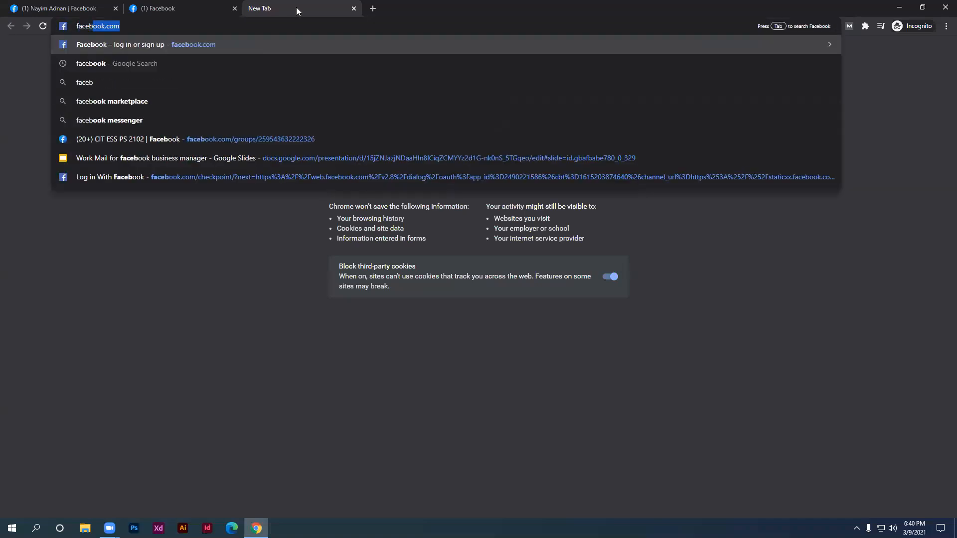
pyautogui.write('ook bus')
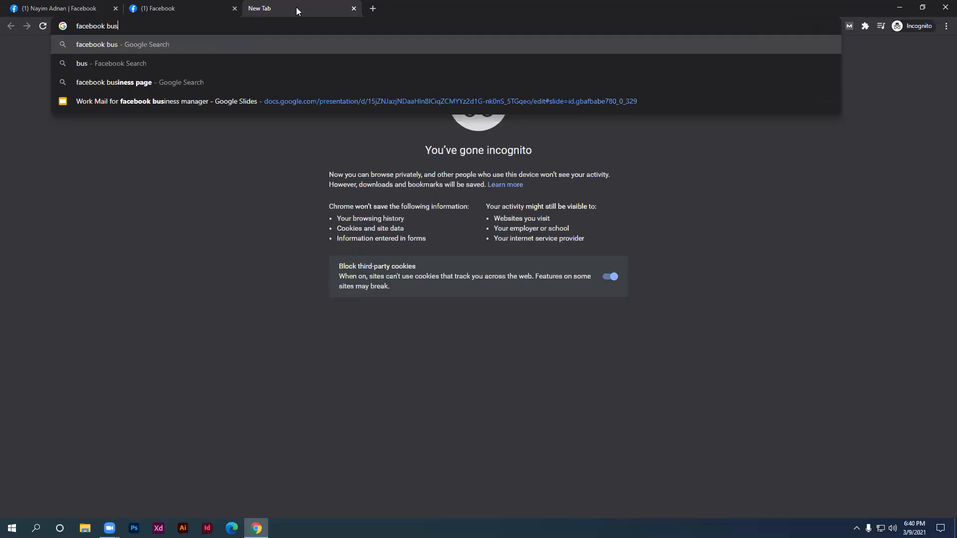
pyautogui.write('iness manager')
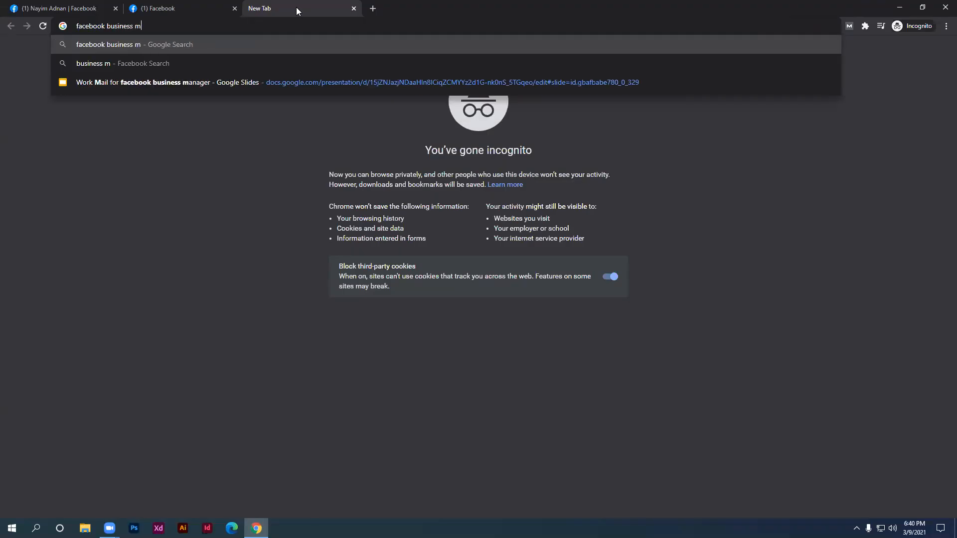
pyautogui.press('Return')
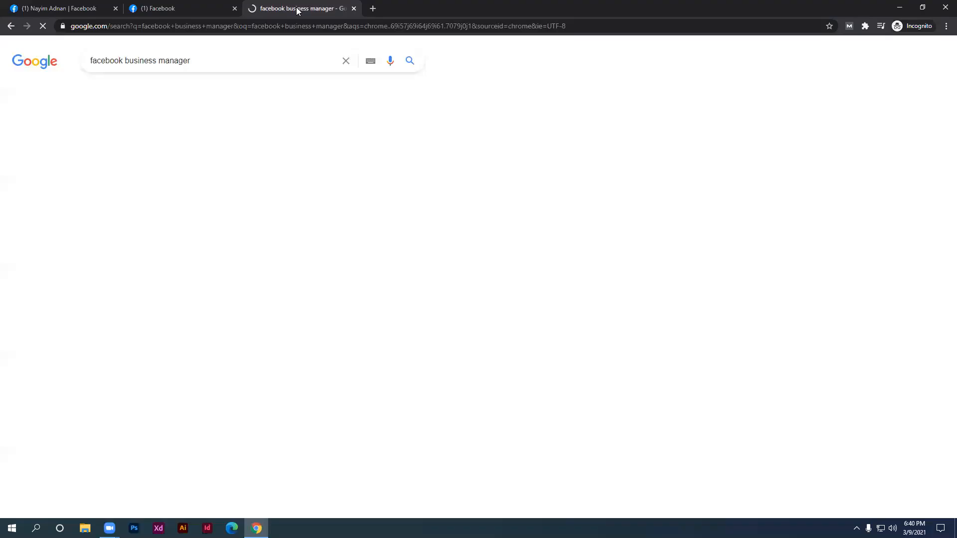
pyautogui.middleClick(234, 151)
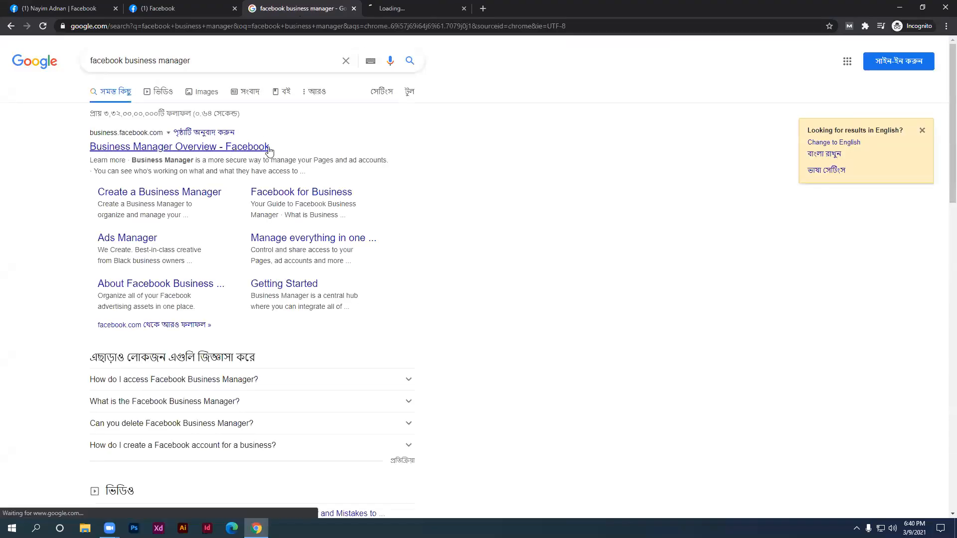
pyautogui.click(388, 8)
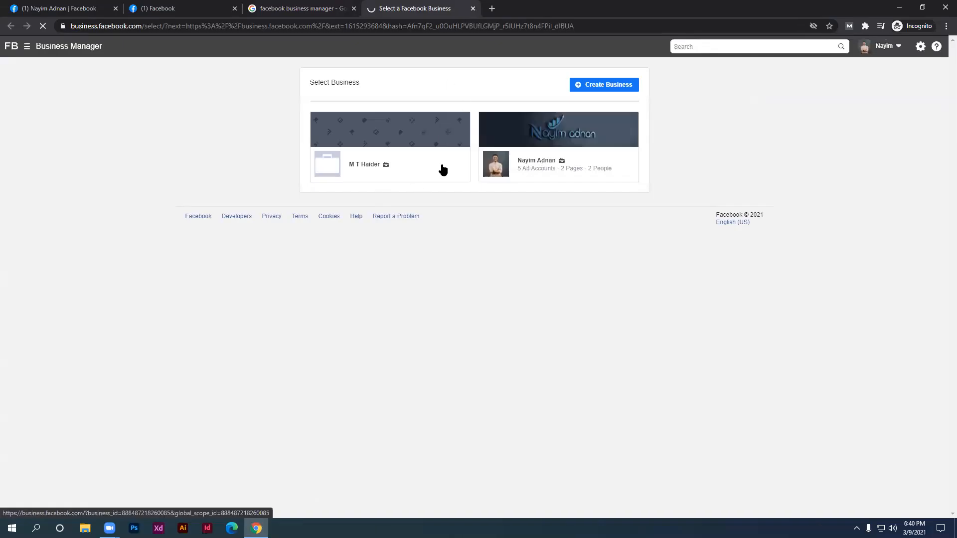
# Pick the business, open Ads Manager for its first ad account, and close the Business Manager tab
pyautogui.click(459, 167)
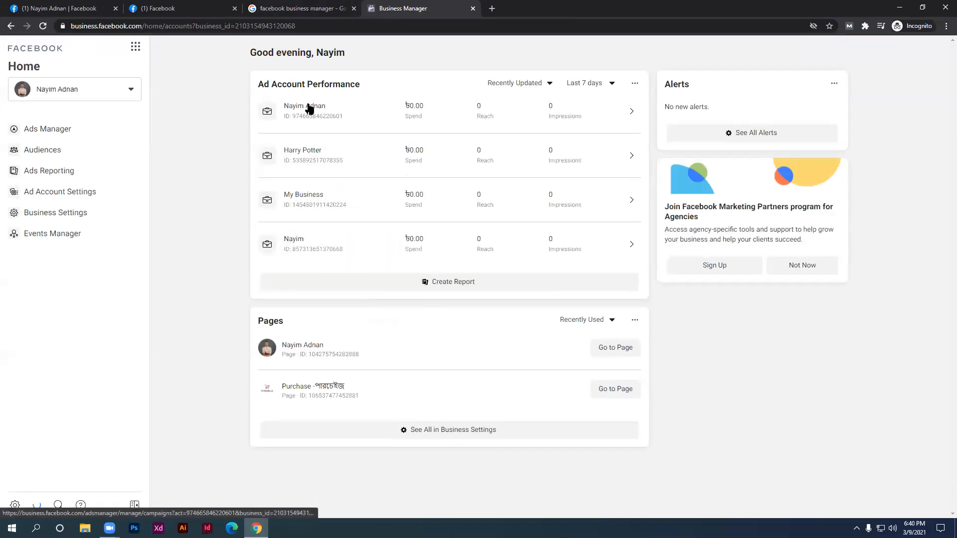
pyautogui.click(307, 103)
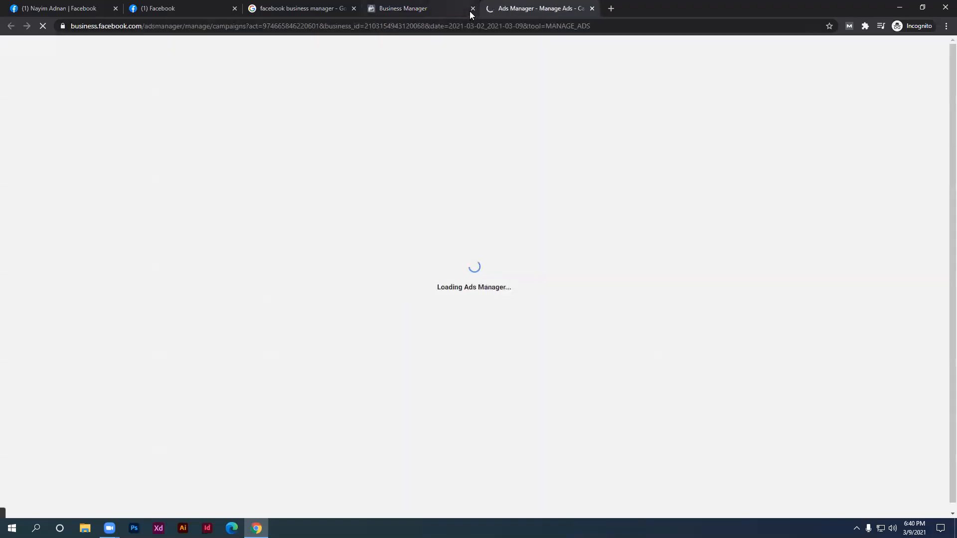
pyautogui.click(472, 9)
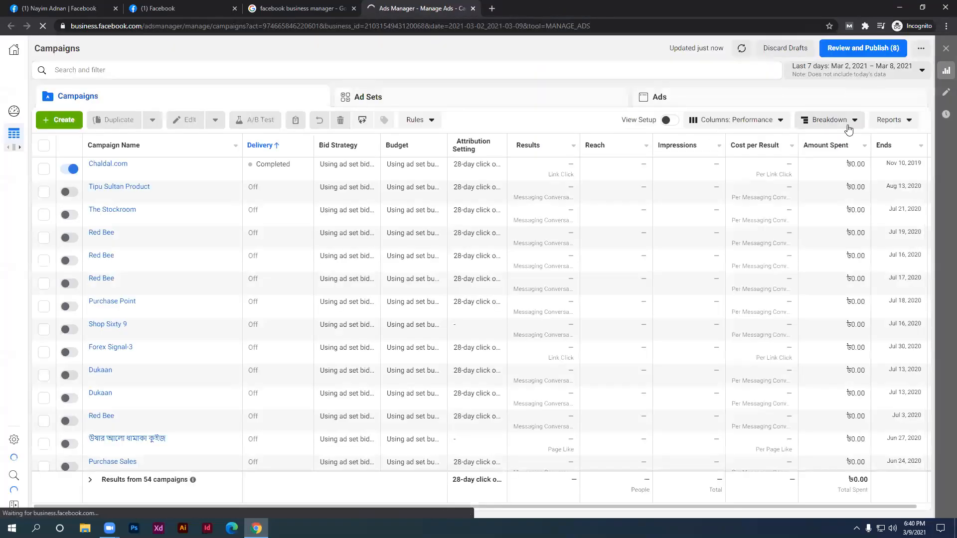
# Set the campaign report to Lifetime, then briefly select the Chaldal.com campaign and its 15,112 reach
pyautogui.click(899, 75)
pyautogui.click(895, 114)
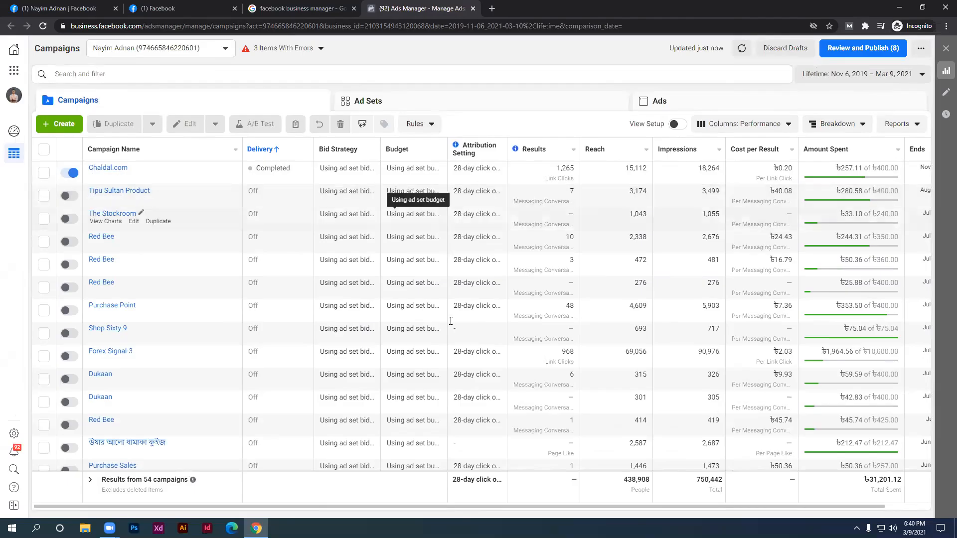
pyautogui.moveTo(256, 504)
pyautogui.mouseDown()
pyautogui.moveTo(314, 516)
pyautogui.moveTo(254, 517)
pyautogui.mouseUp()
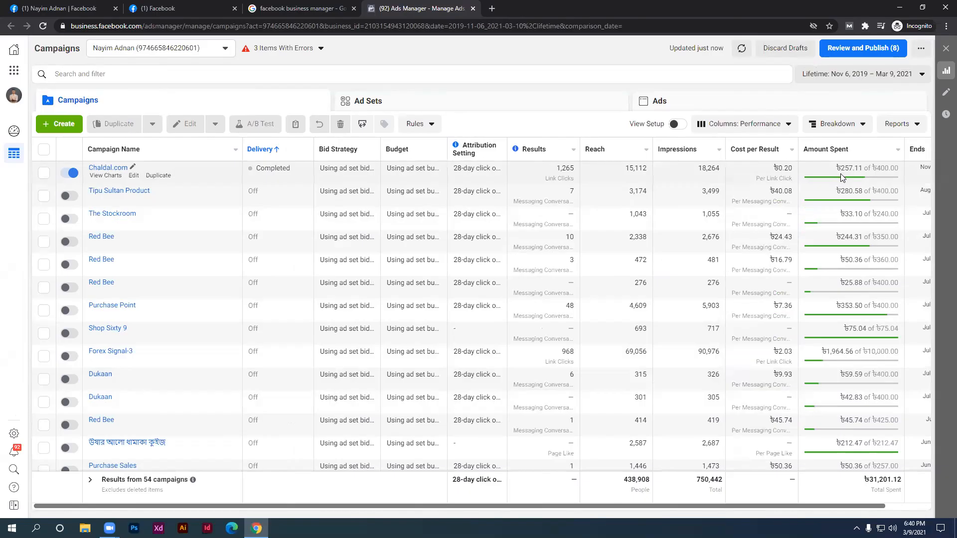
pyautogui.moveTo(839, 169); pyautogui.dragTo(854, 172)
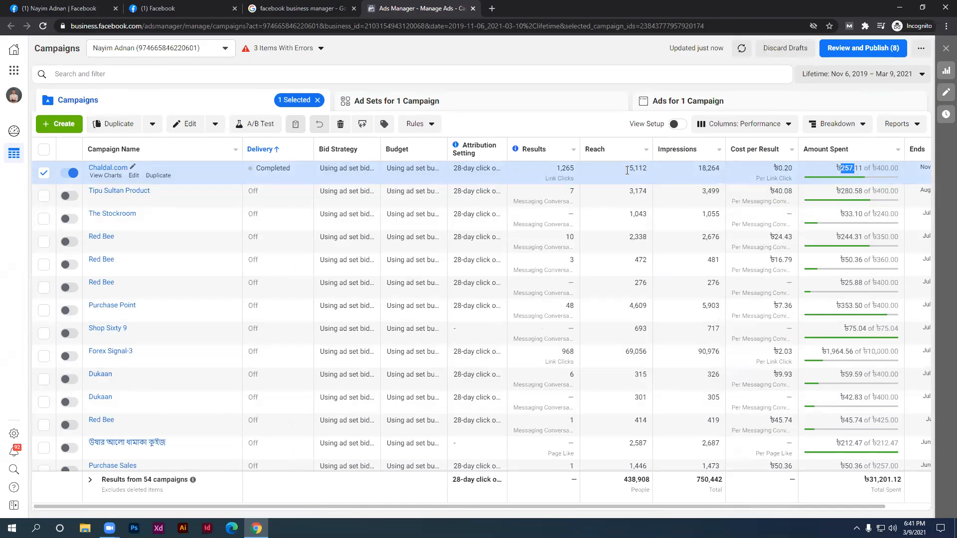
pyautogui.moveTo(627, 170); pyautogui.dragTo(643, 170)
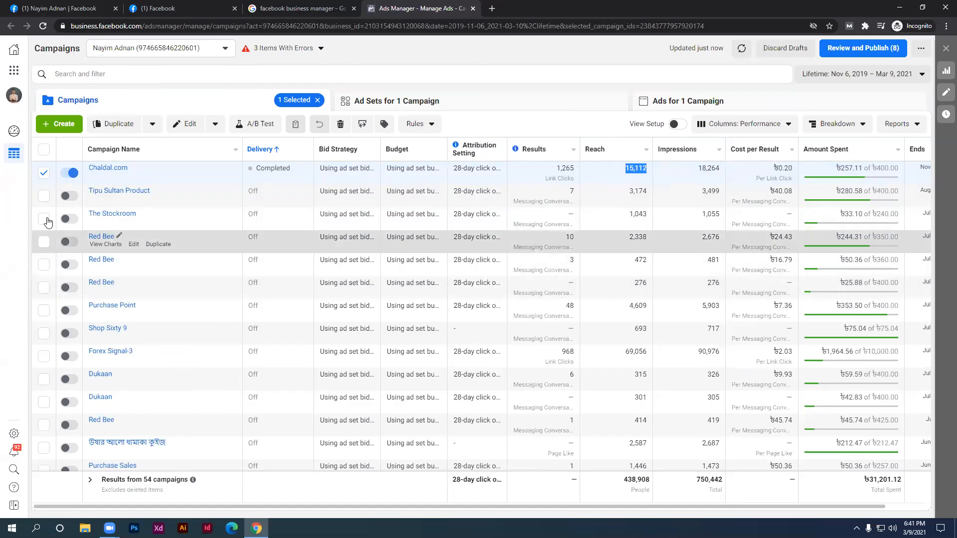
pyautogui.click(44, 176)
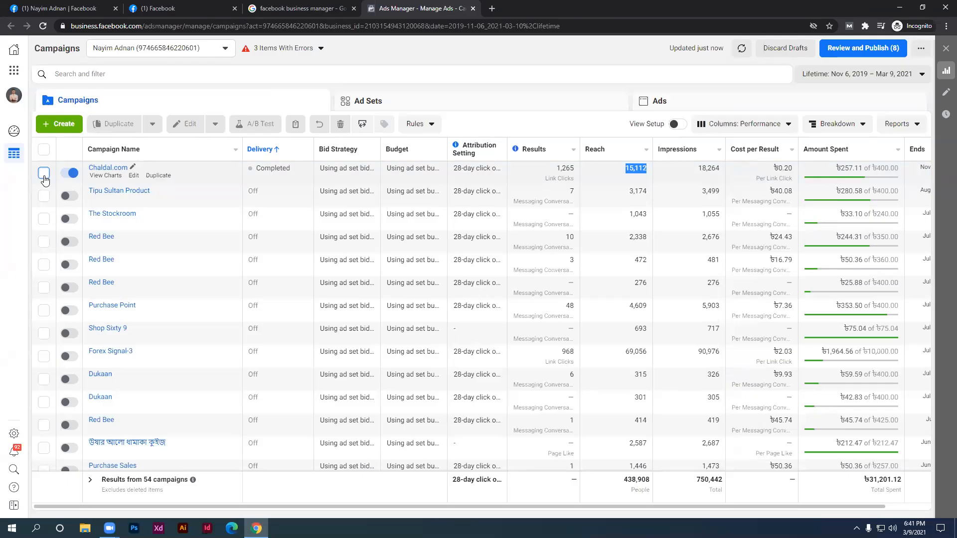
# Move from the Google results tab to the '(1) Facebook' news feed tab
pyautogui.click(334, 8)
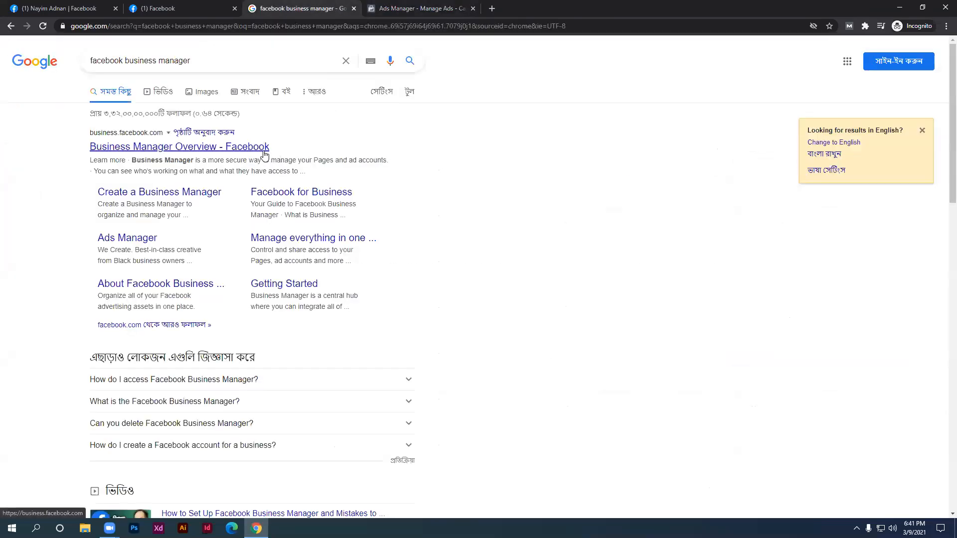
pyautogui.click(207, 10)
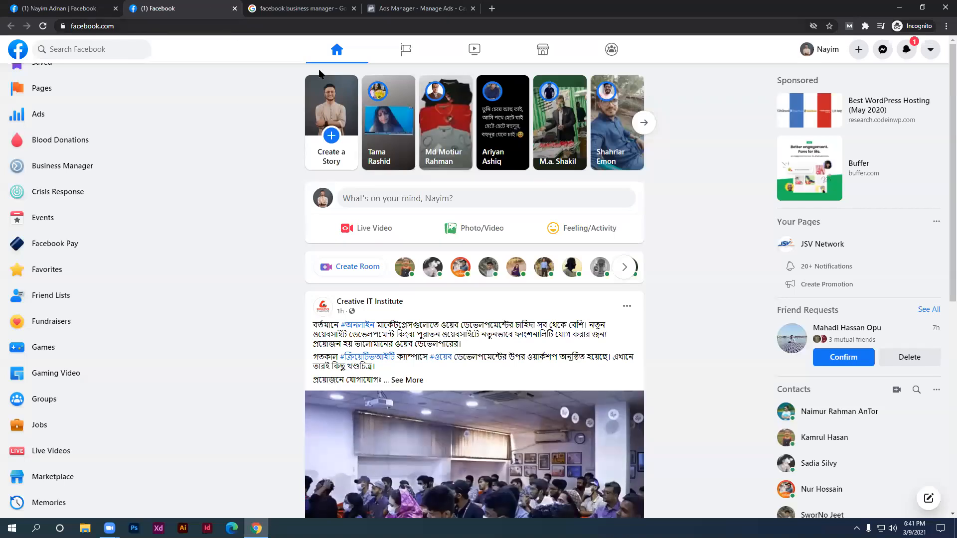
# Search Google for 'facebook ads manager' in a fresh tab
pyautogui.click(492, 9)
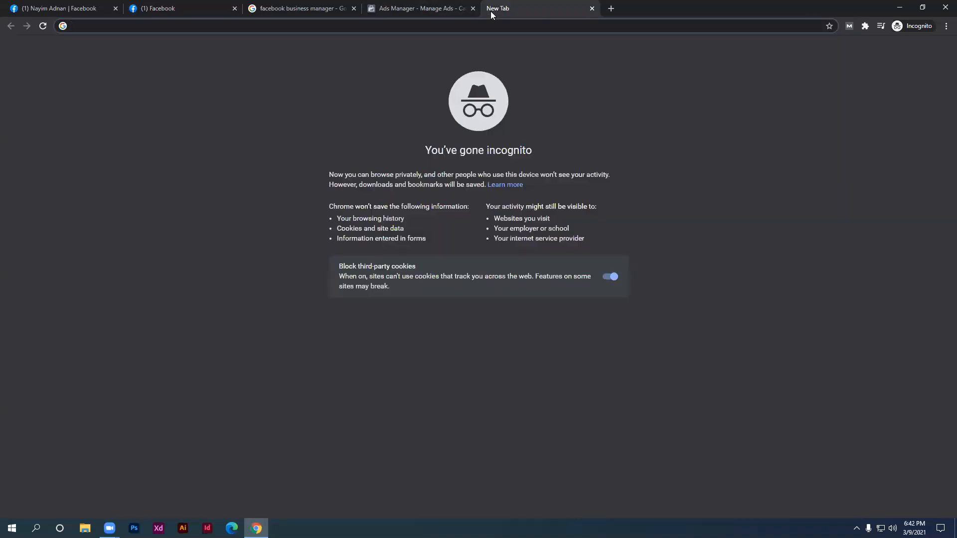
pyautogui.write('facebook')
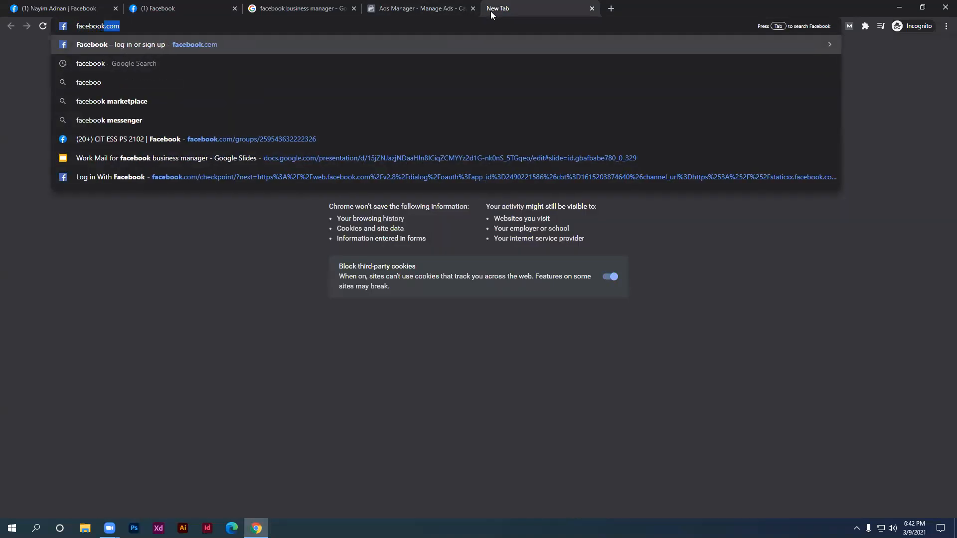
pyautogui.write(' ads manager')
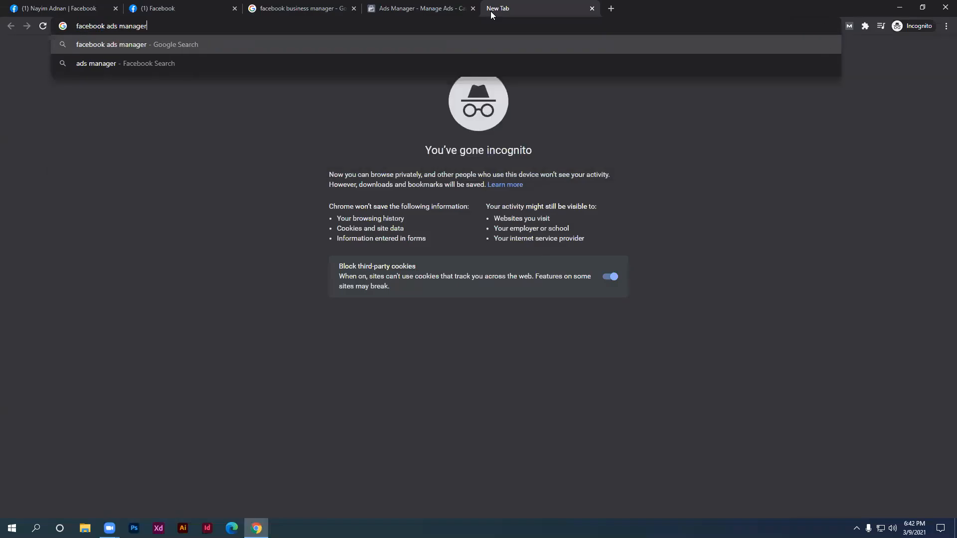
pyautogui.press('Return')
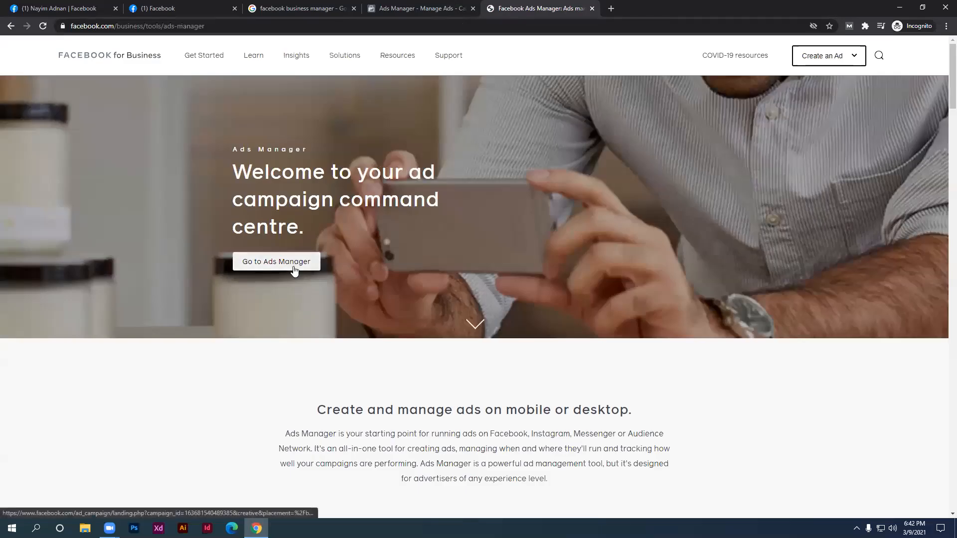
# Go to Ads Manager from the welcome page to see the five ad accounts
pyautogui.click(293, 269)
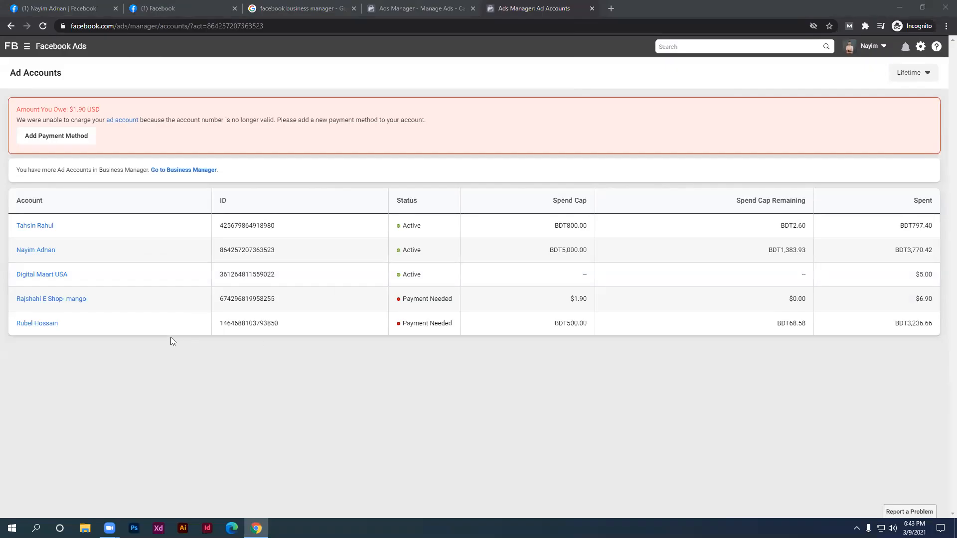
# Open one ad account's campaigns and show their Lifetime figures
pyautogui.click(35, 254)
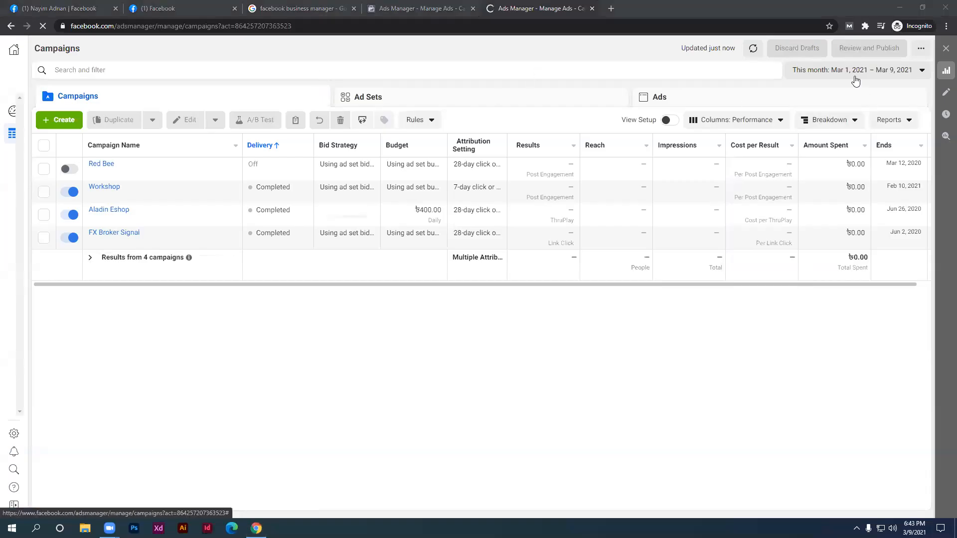
pyautogui.click(855, 79)
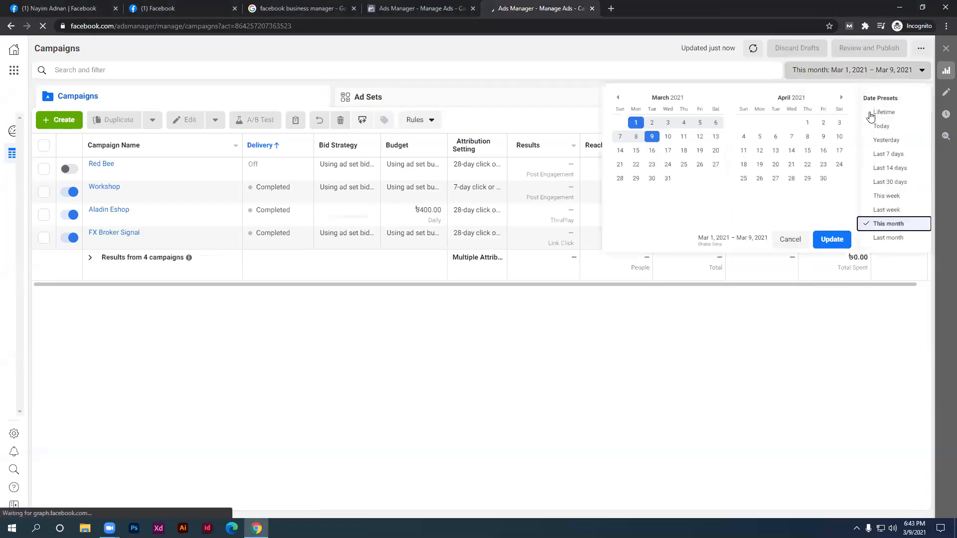
pyautogui.click(879, 112)
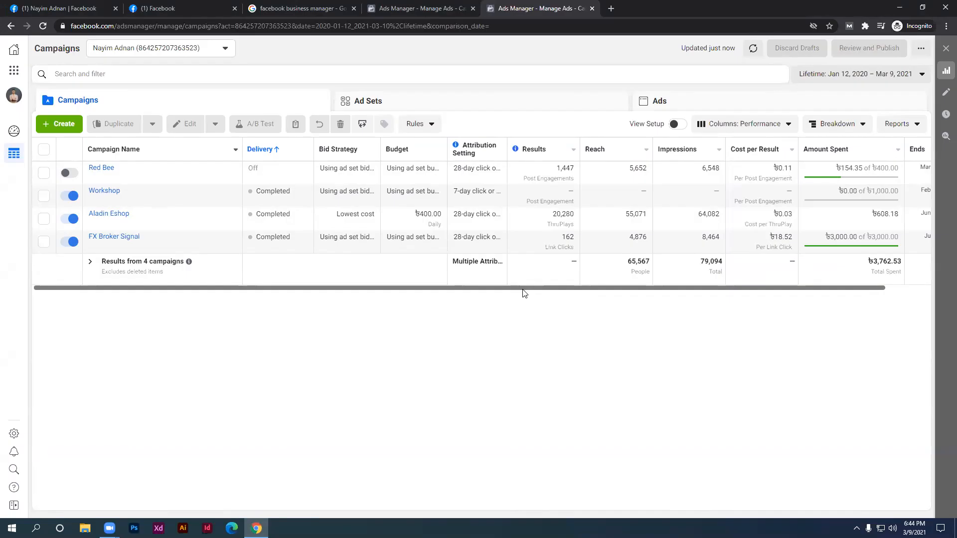
# Launch Audience Insights from the Analyze and Report section of the Business Tools menu
pyautogui.click(14, 74)
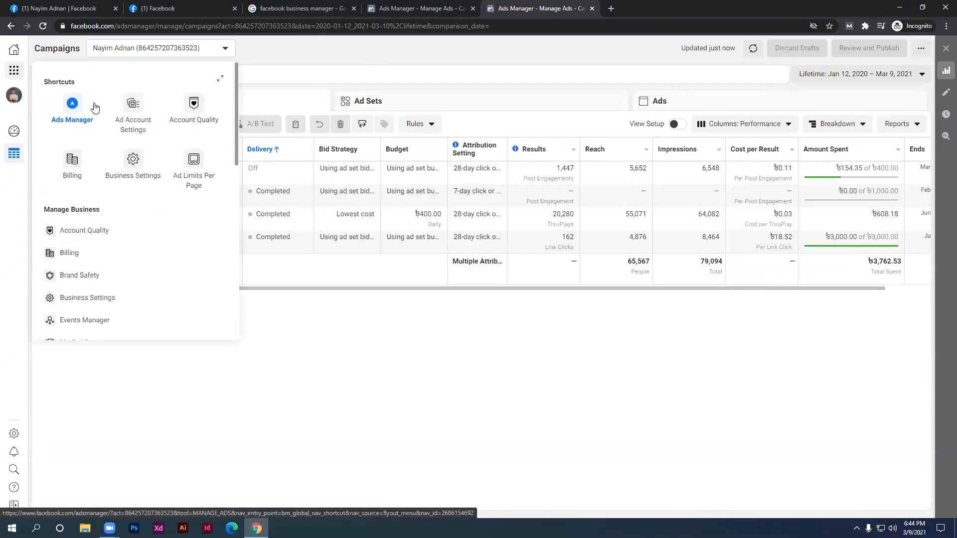
pyautogui.scroll(-3, 95, 108)
pyautogui.scroll(-3, 94, 108)
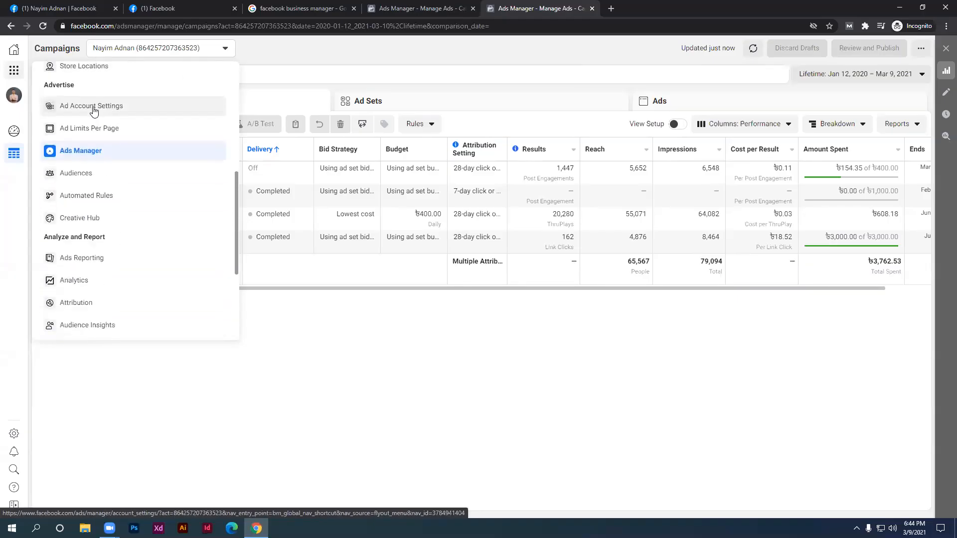
pyautogui.scroll(-1, 101, 242)
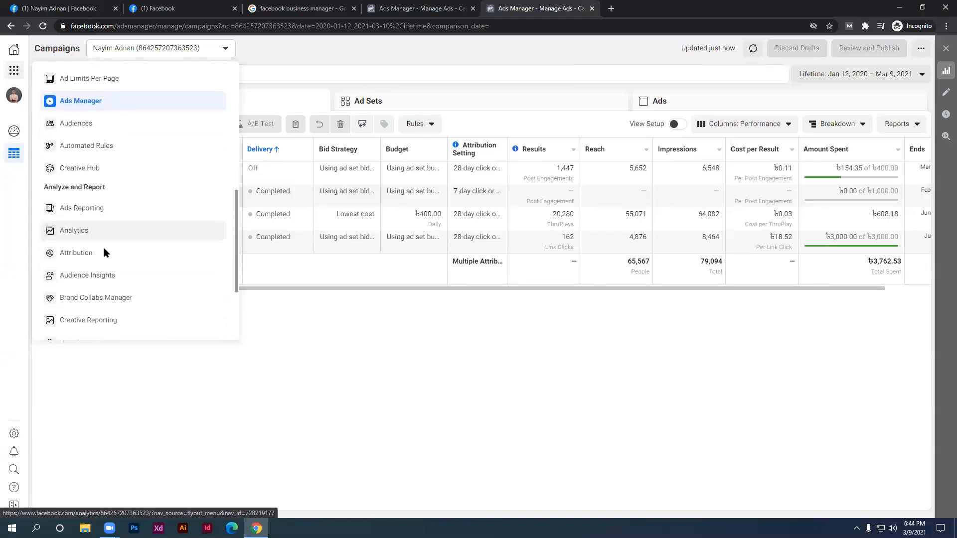
pyautogui.keyDown('ctrl'); pyautogui.click(105, 278); pyautogui.keyUp('ctrl')
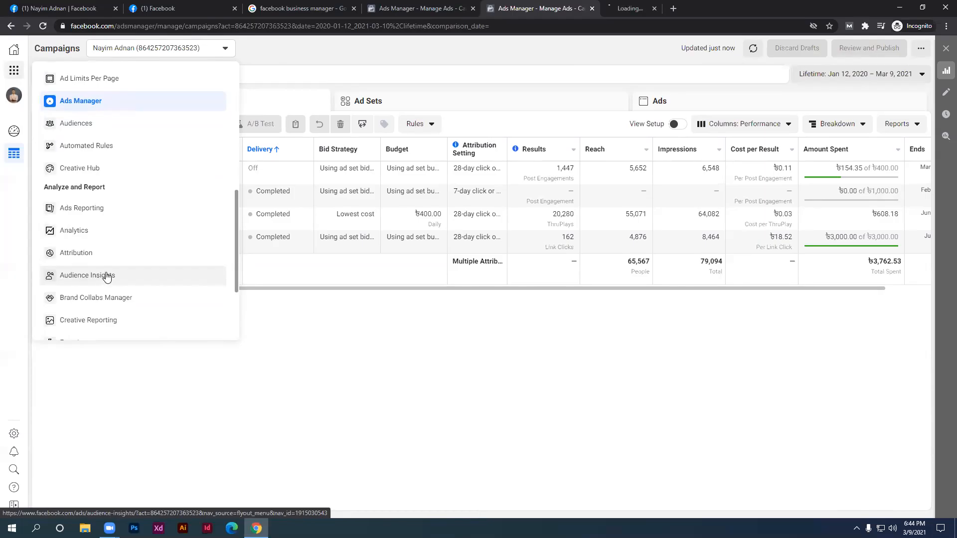
# In the Audience Insights tab, start with 'Everyone on Facebook' as the audience
pyautogui.click(624, 8)
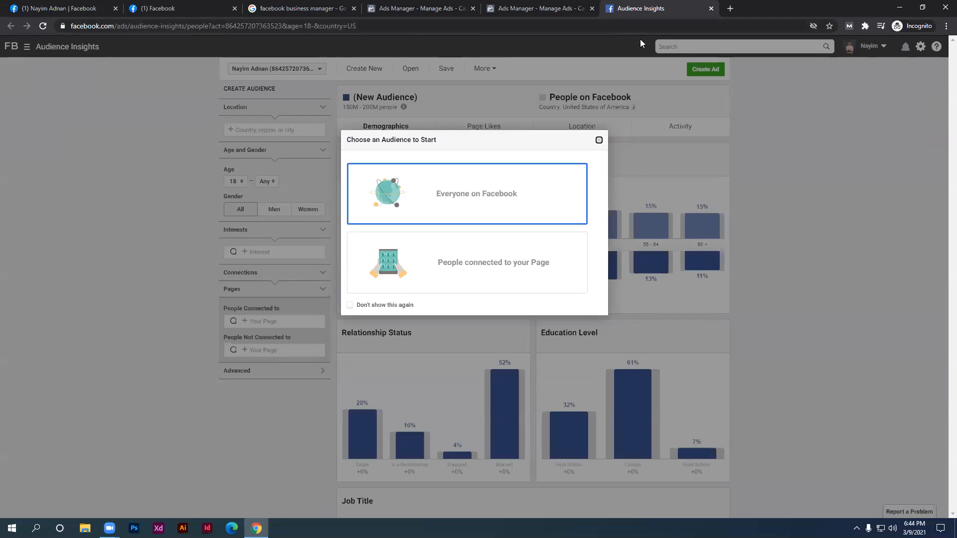
pyautogui.click(369, 192)
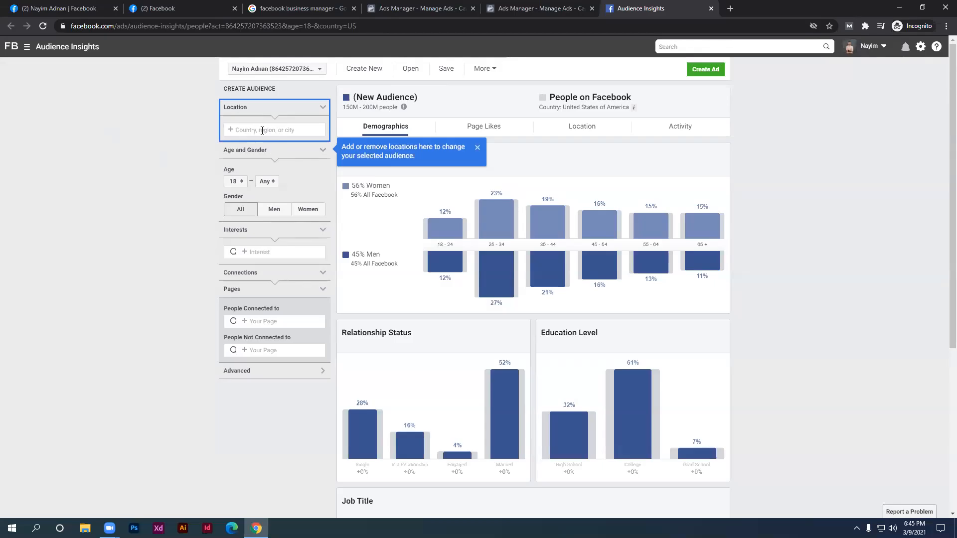
# Dismiss the location tip and type Bangladesh into the Location box, fixing a typo
pyautogui.click(477, 148)
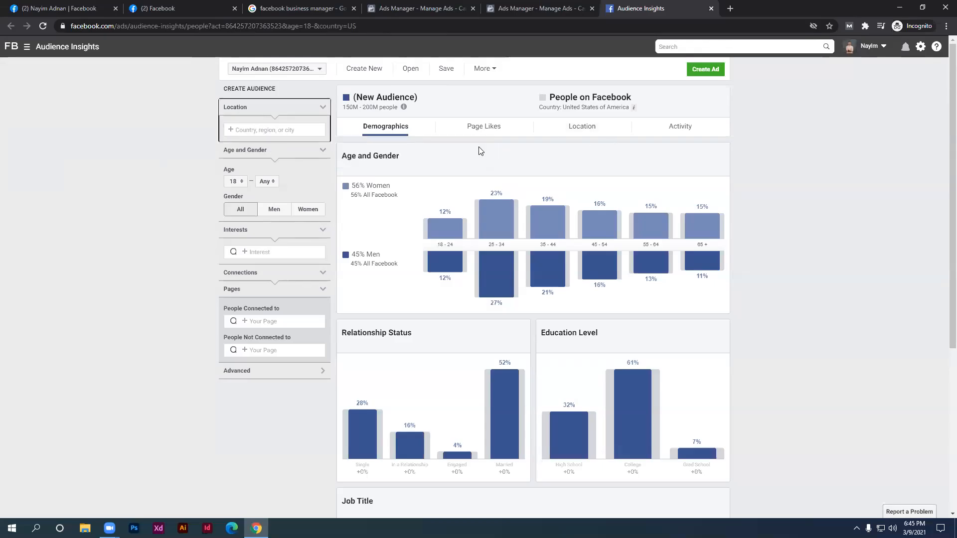
pyautogui.click(245, 131)
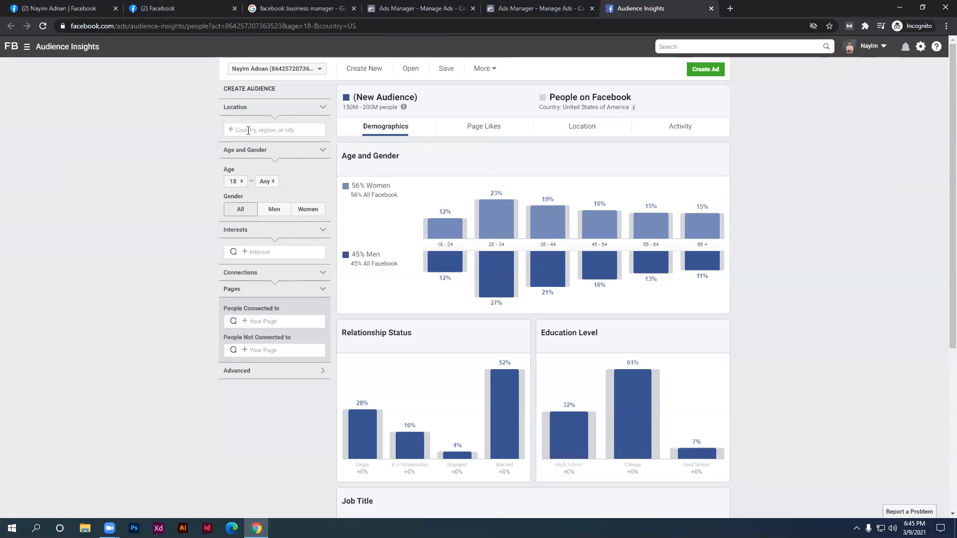
pyautogui.write('Bangladewsh')
pyautogui.press('BackSpace')
pyautogui.press('BackSpace')
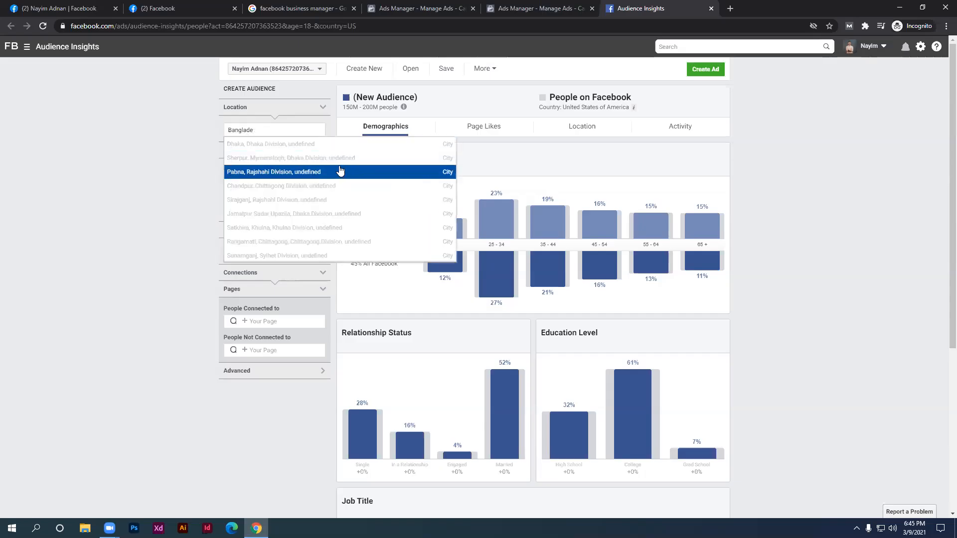
pyautogui.write('sh')
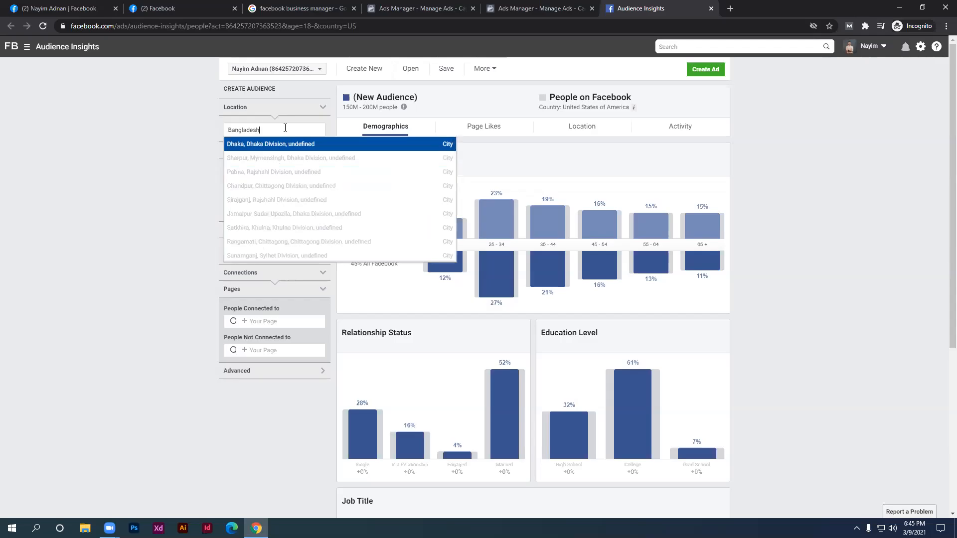
pyautogui.click(277, 144)
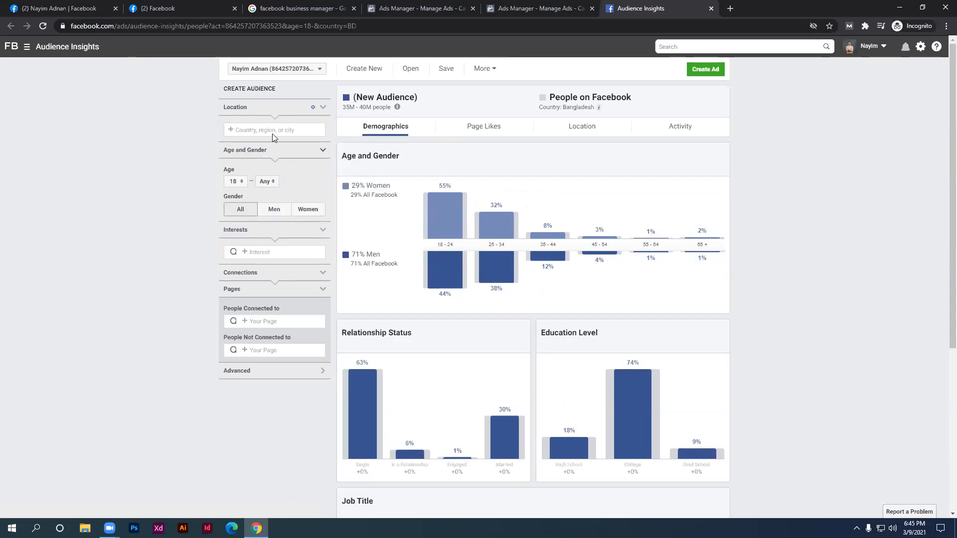
# Re-enter Bangladesh and select Bangladesh (Country/Region) from the location suggestions
pyautogui.write('bangladesh')
pyautogui.click(271, 144)
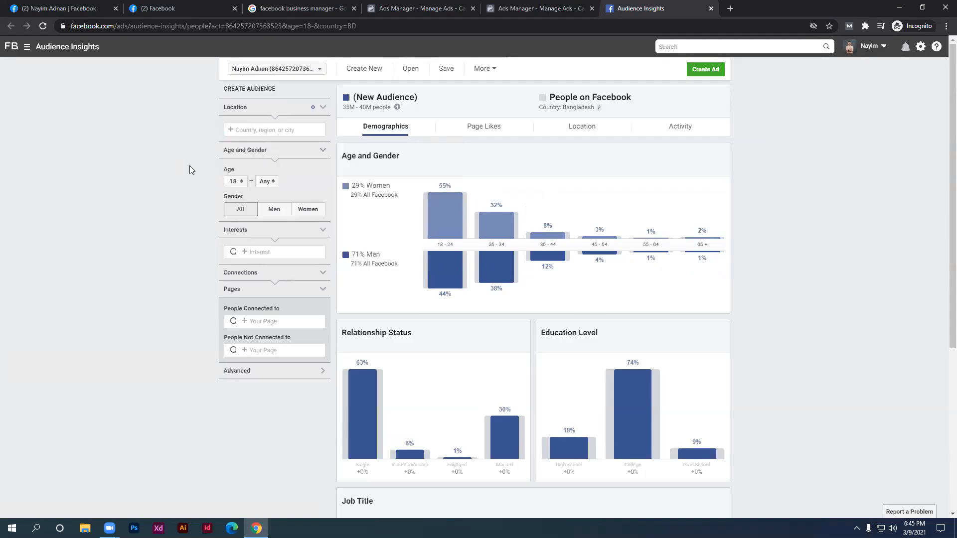
pyautogui.scroll(-1, 193, 171)
pyautogui.scroll(1, 199, 167)
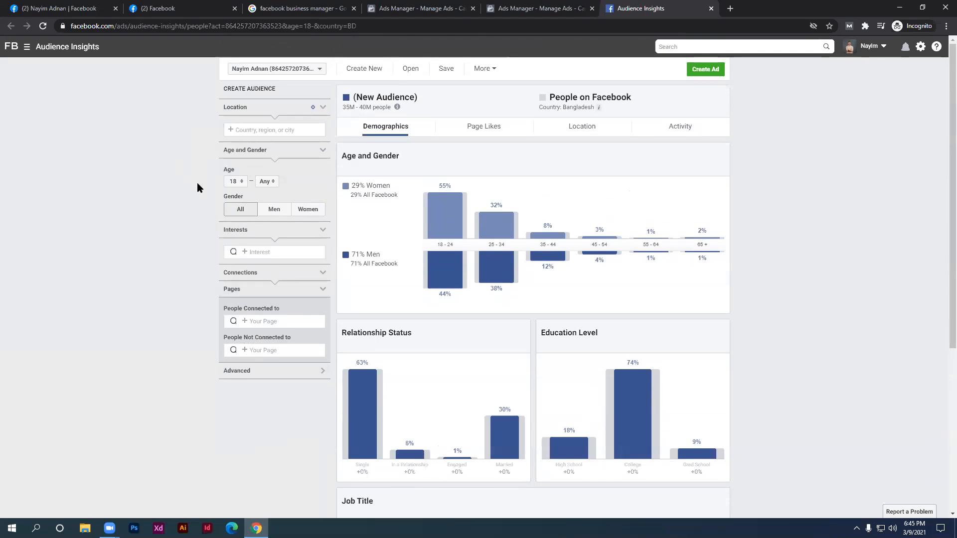
pyautogui.click(253, 131)
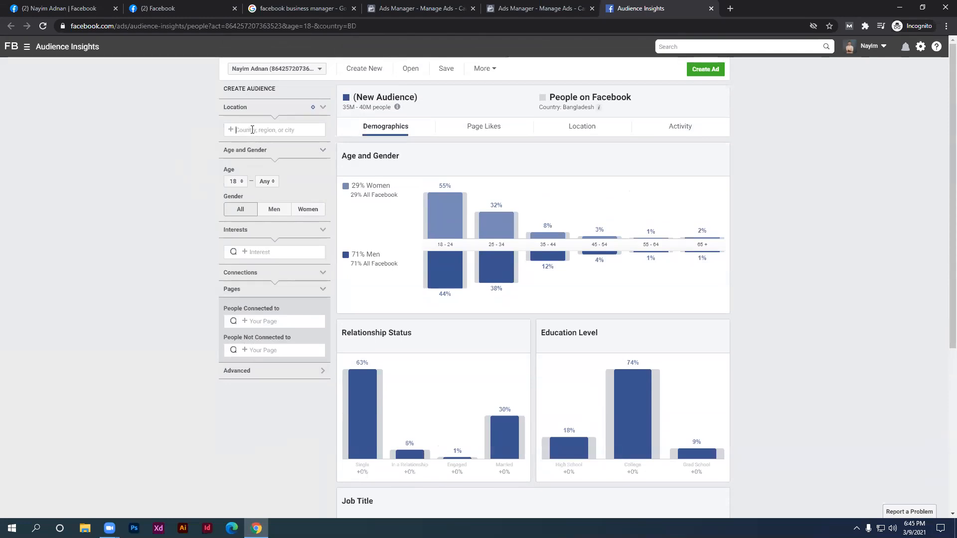
pyautogui.write('Bangladesh')
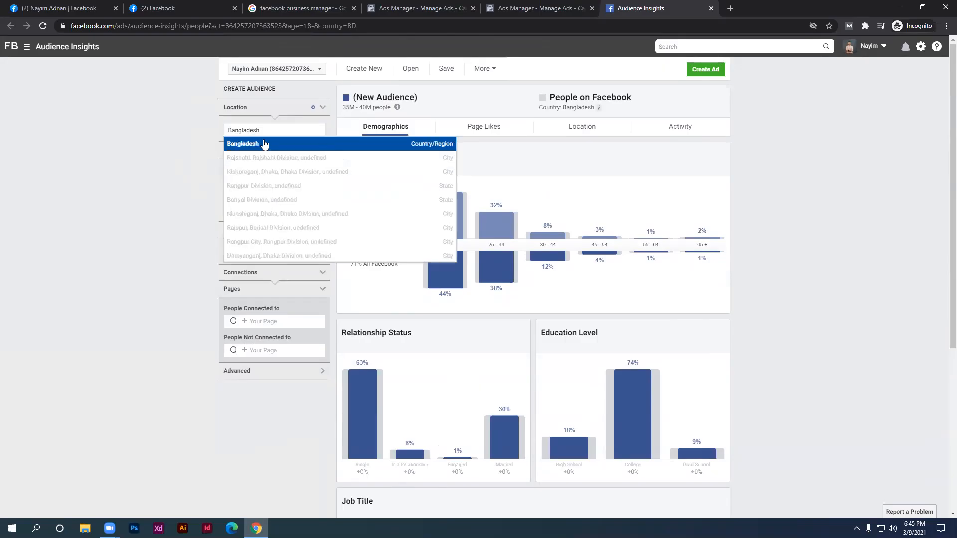
pyautogui.click(274, 154)
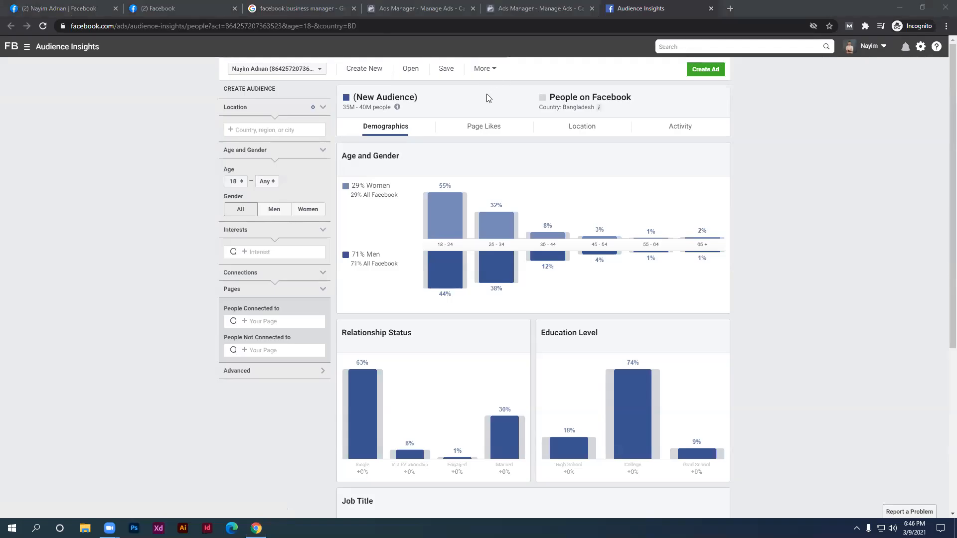
pyautogui.scroll(-1, 877, 154)
pyautogui.scroll(1, 883, 151)
pyautogui.click(323, 232)
# Expand Interests and show the browsable categories, like Business and industry and Entertainment
pyautogui.click(322, 233)
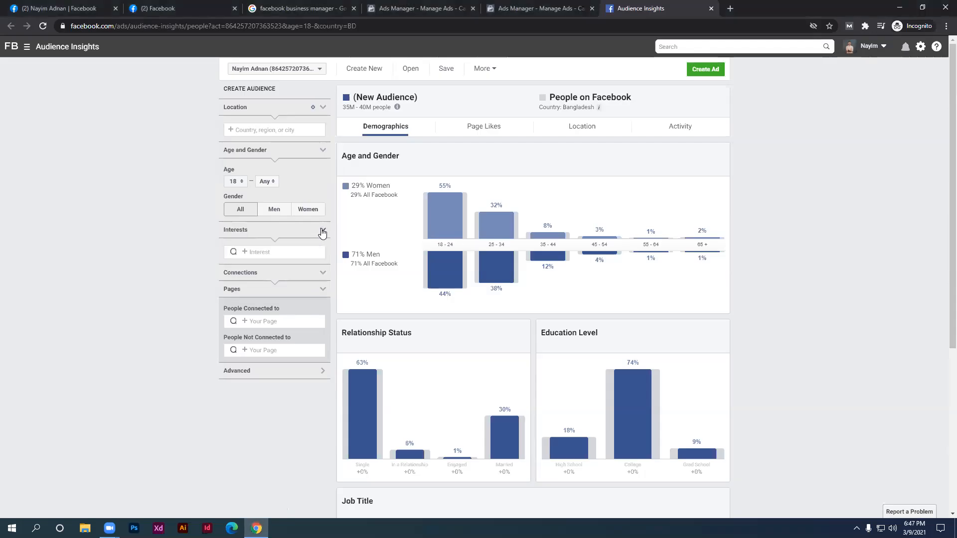
pyautogui.click(298, 252)
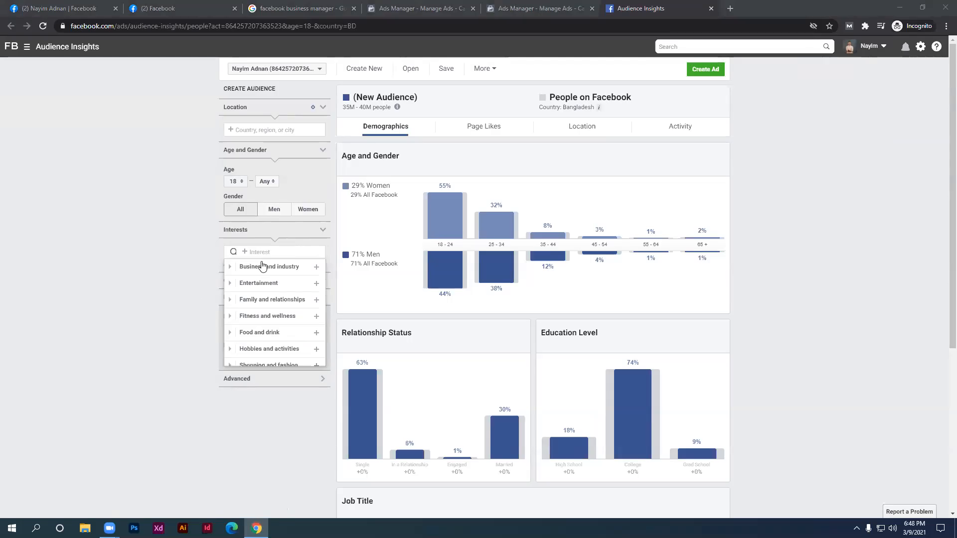
pyautogui.click(277, 251)
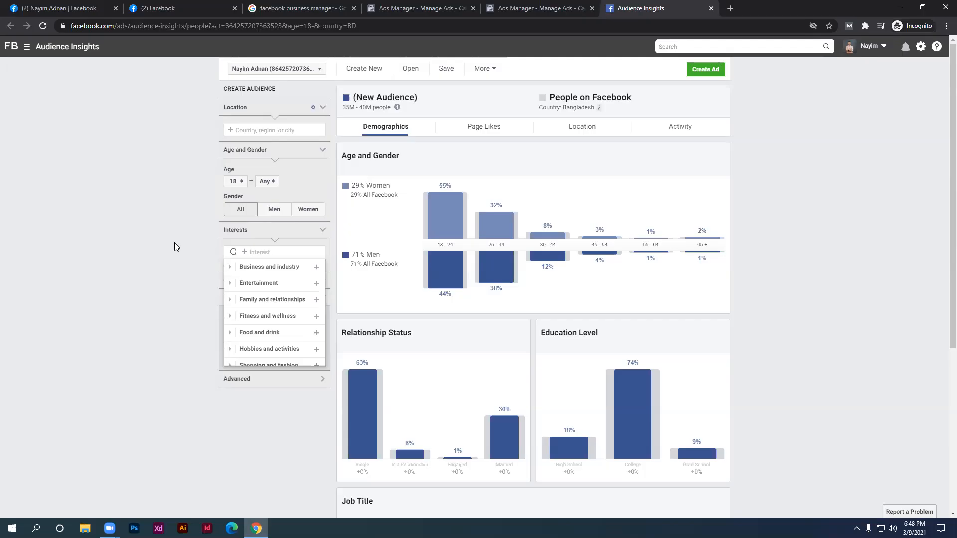
# Add the T-shirt interest, narrowing the Bangladesh audience to 8M–9M people
pyautogui.write('t-shirt')
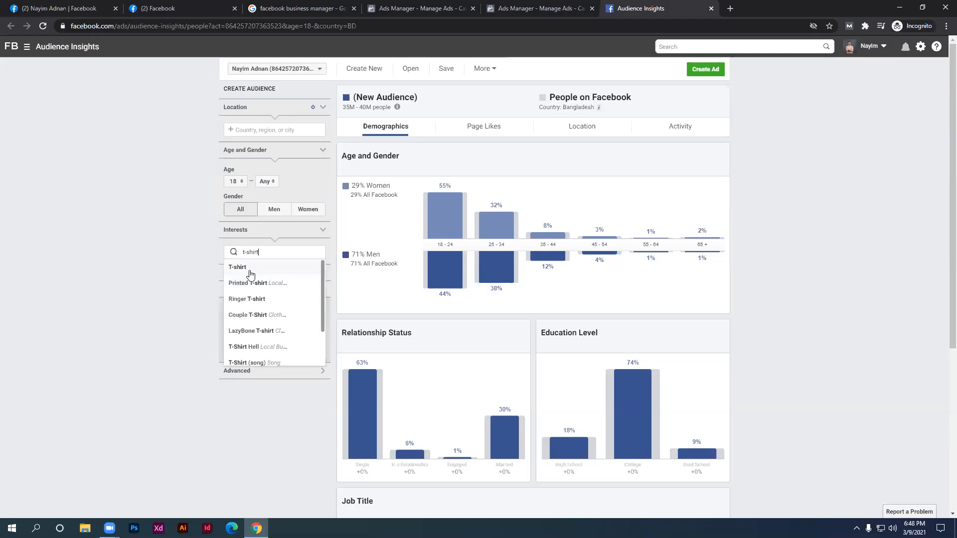
pyautogui.click(251, 271)
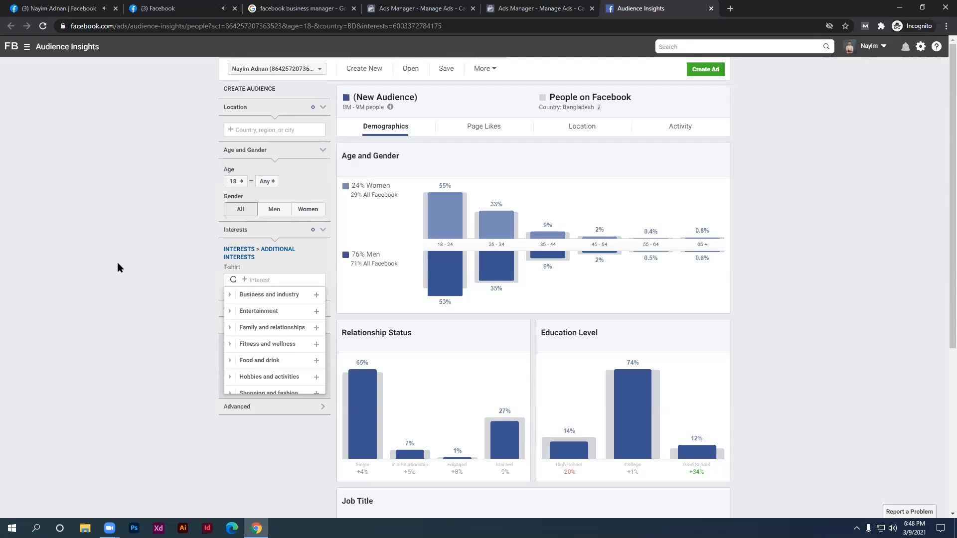
pyautogui.click(140, 261)
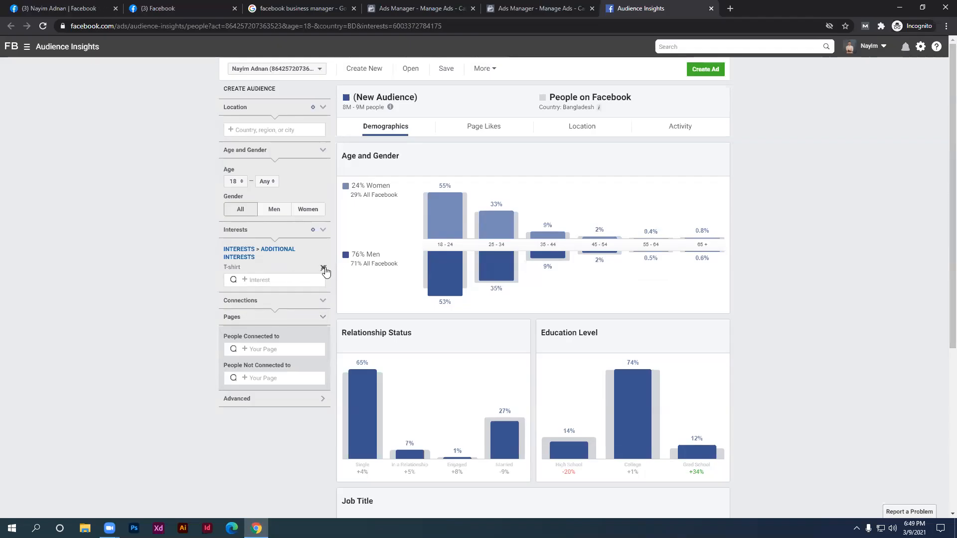
# Remove T-shirt and add Women's clothing from Shopping and fashion > Clothing
pyautogui.click(323, 269)
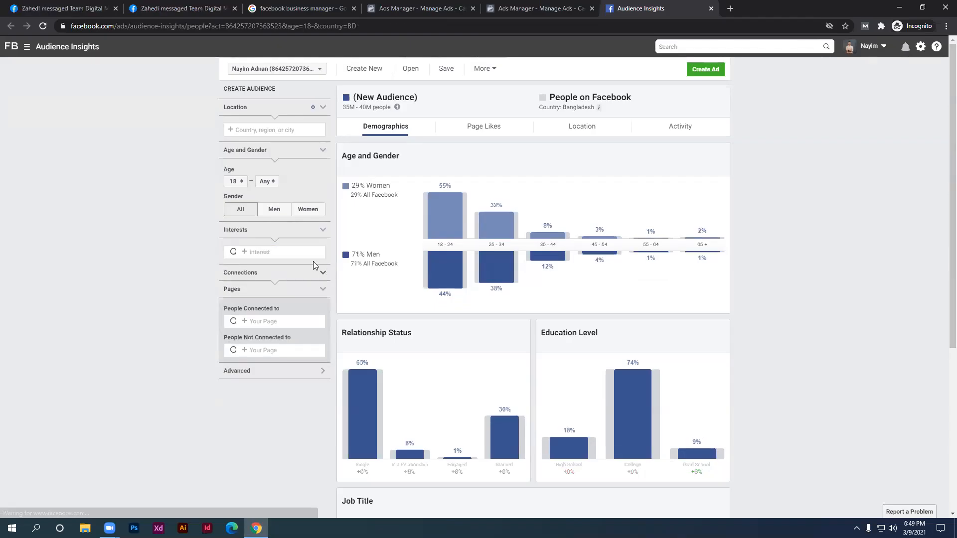
pyautogui.click(298, 253)
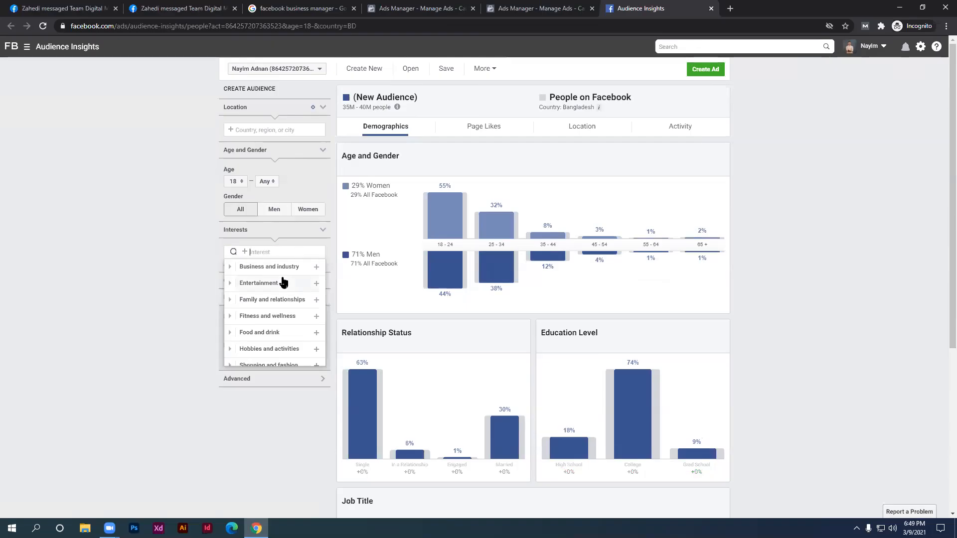
pyautogui.scroll(-1, 283, 282)
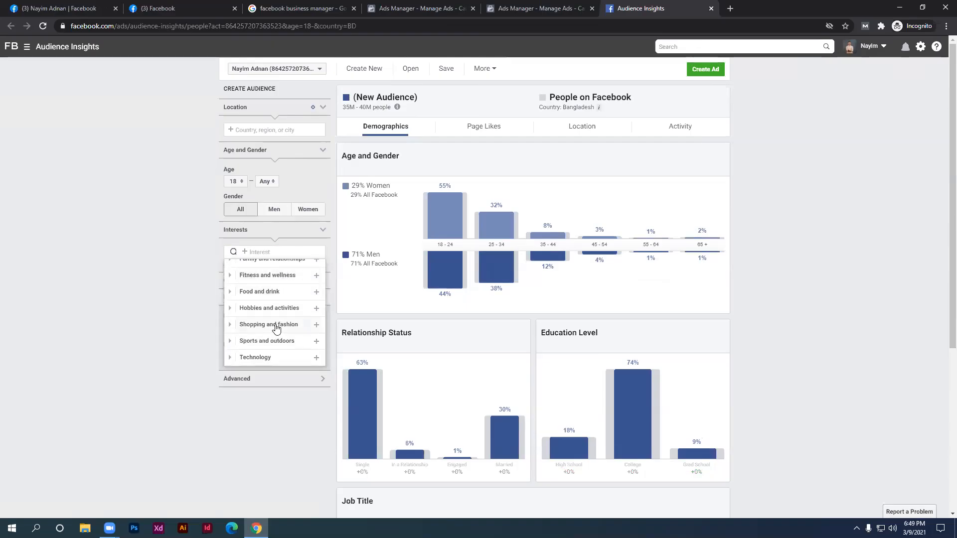
pyautogui.click(276, 325)
pyautogui.click(271, 302)
pyautogui.scroll(-1, 268, 304)
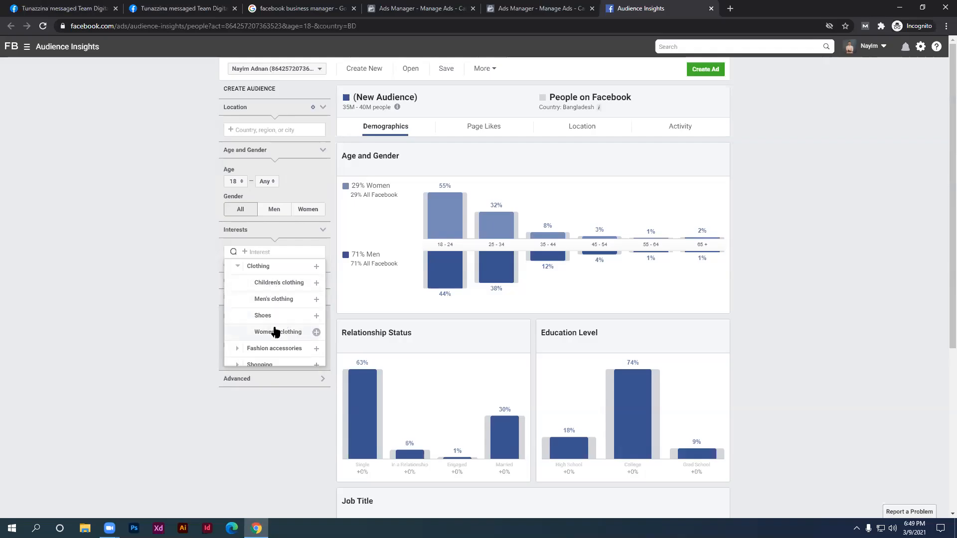
pyautogui.click(276, 332)
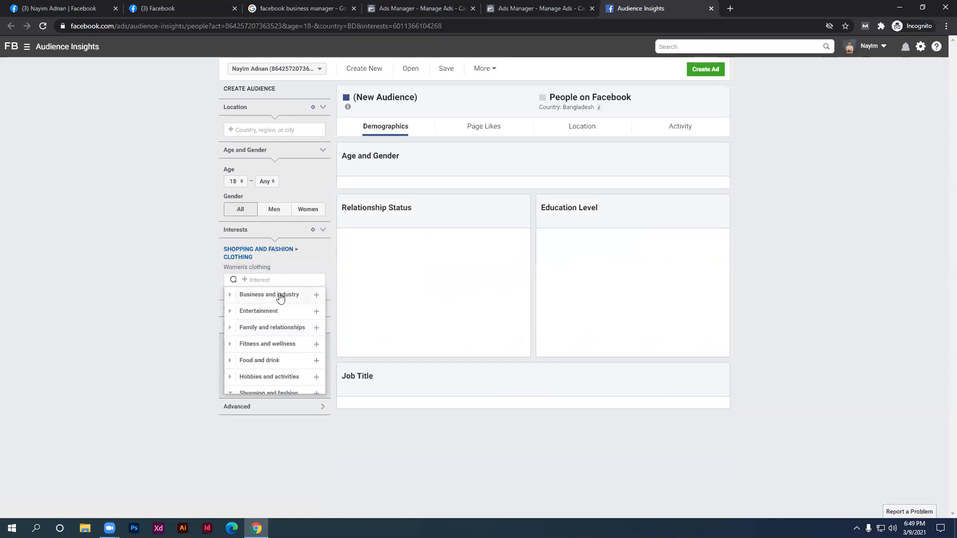
# Remove the Women's clothing interest, leaving no interest filter on the 35M–40M audience
pyautogui.click(324, 267)
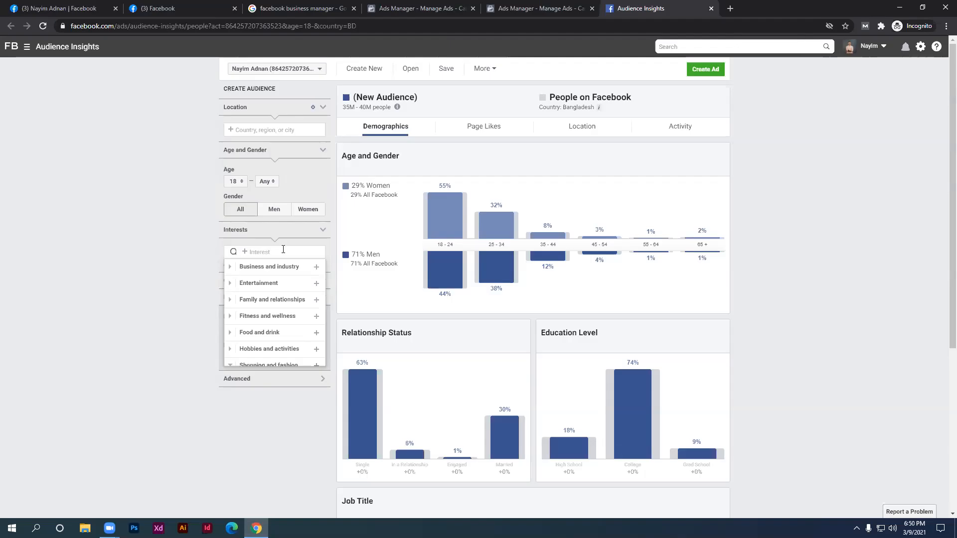
# Re-add the T-shirt interest (8M–9M people) and zoom the page to 125%
pyautogui.write('t-shirt')
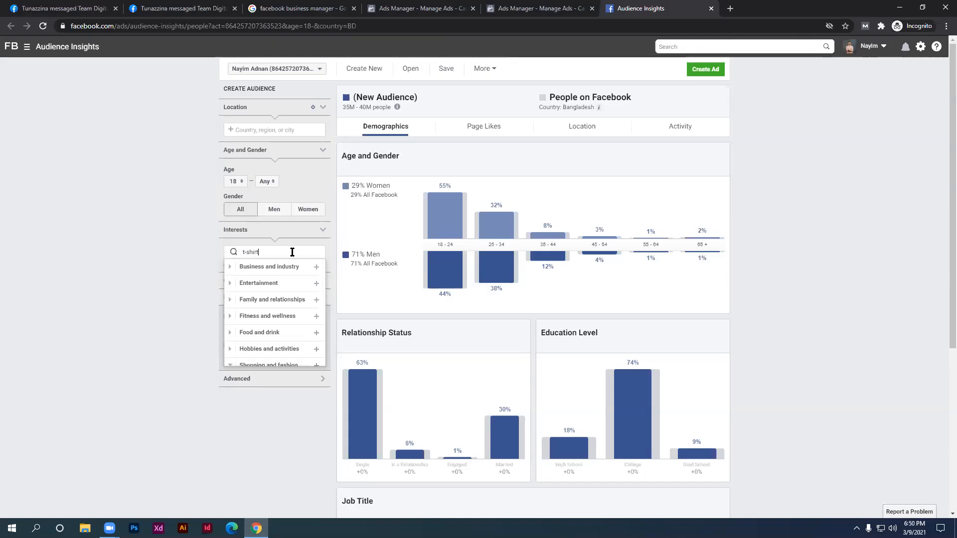
pyautogui.click(291, 270)
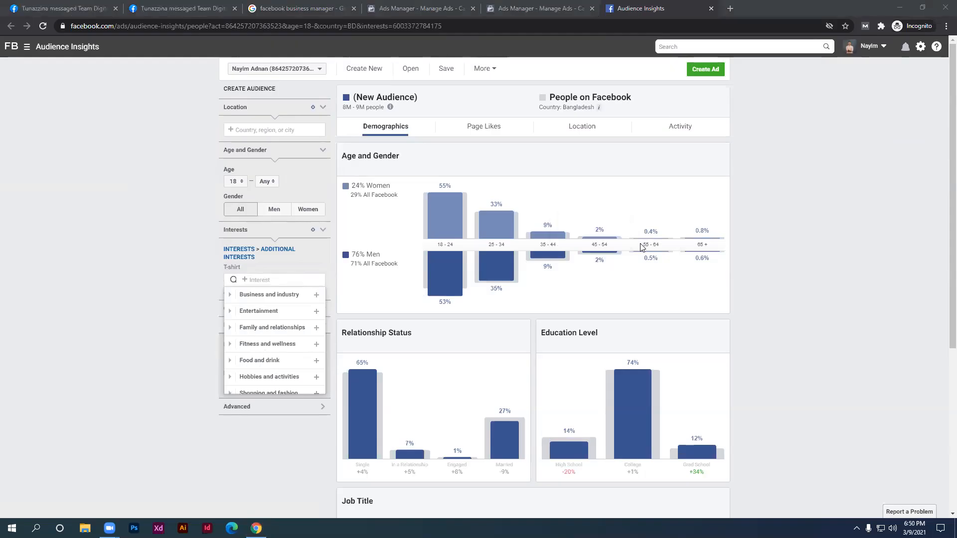
pyautogui.hotkey('ctrl', '+')
pyautogui.hotkey('ctrl', '+')
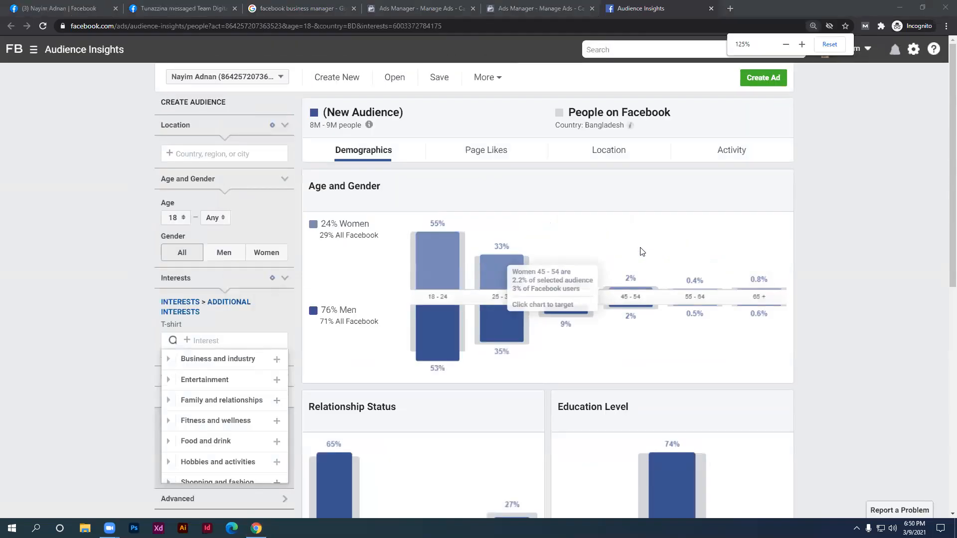
# Close the interest list and view the T-shirt audience's Page Likes, led by Clothing Store
pyautogui.click(862, 213)
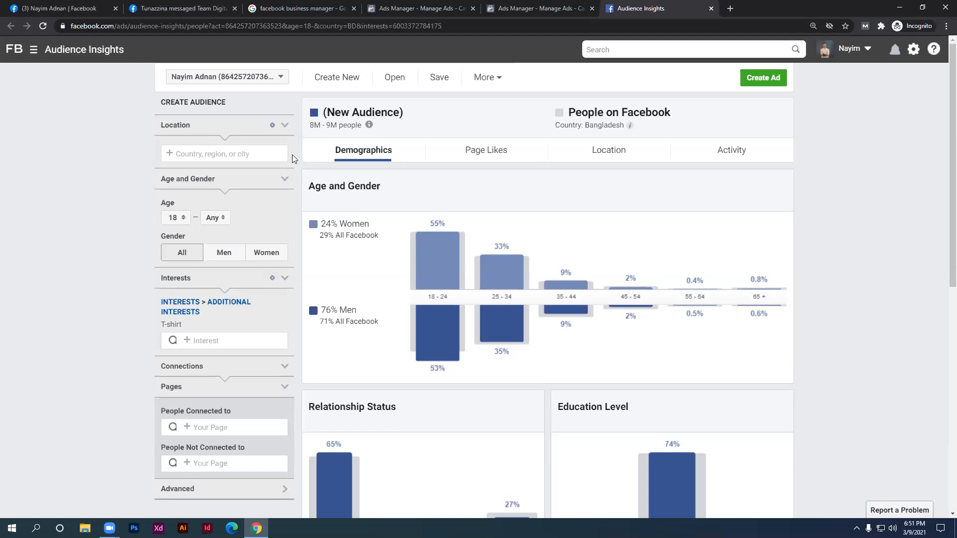
pyautogui.click(503, 157)
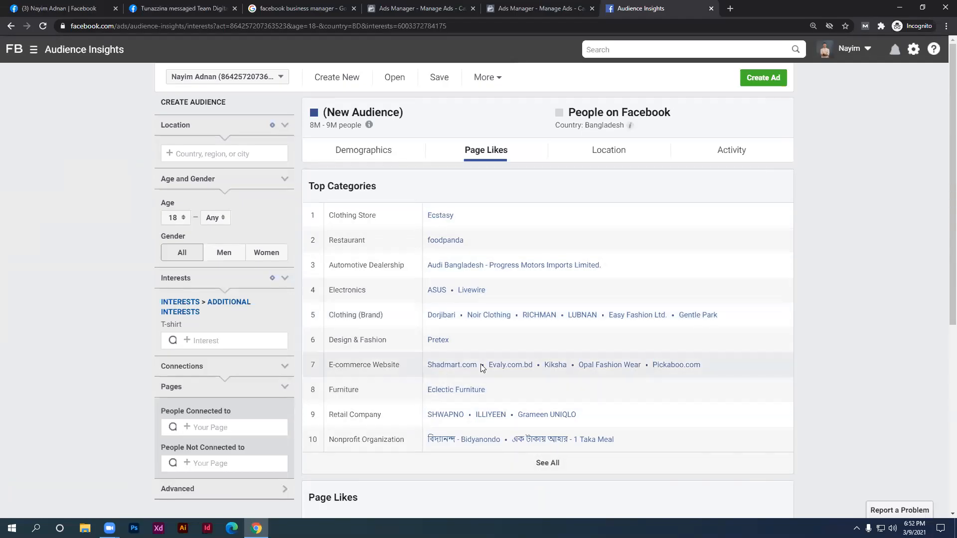
# Open the Ecstasy Clothing Store page in a new background tab
pyautogui.middleClick(440, 224)
# Copy the Ecstasy page name, close both Messenger chats, and return to Audience Insights
pyautogui.click(775, 8)
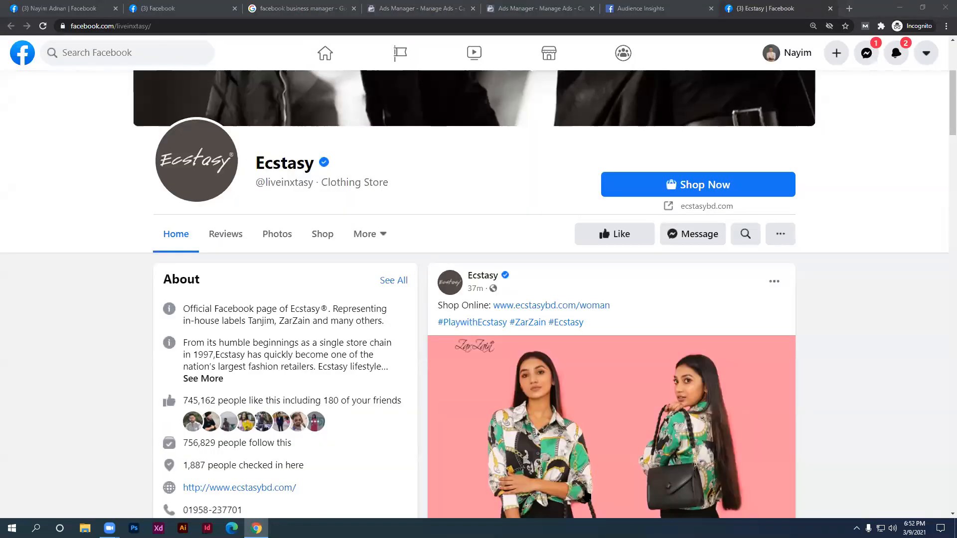
pyautogui.moveTo(314, 164); pyautogui.dragTo(260, 164)
pyautogui.hotkey('ctrl', 'c')
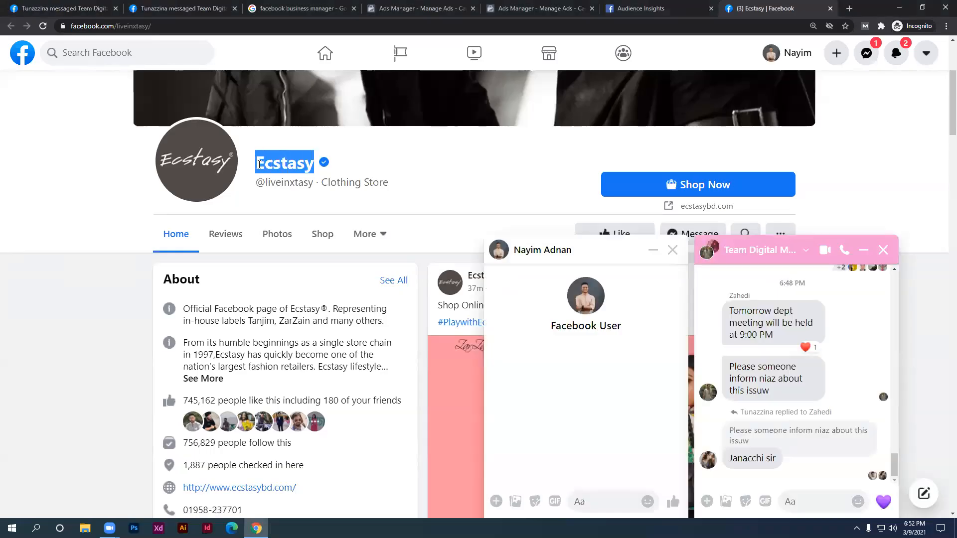
pyautogui.click(882, 251)
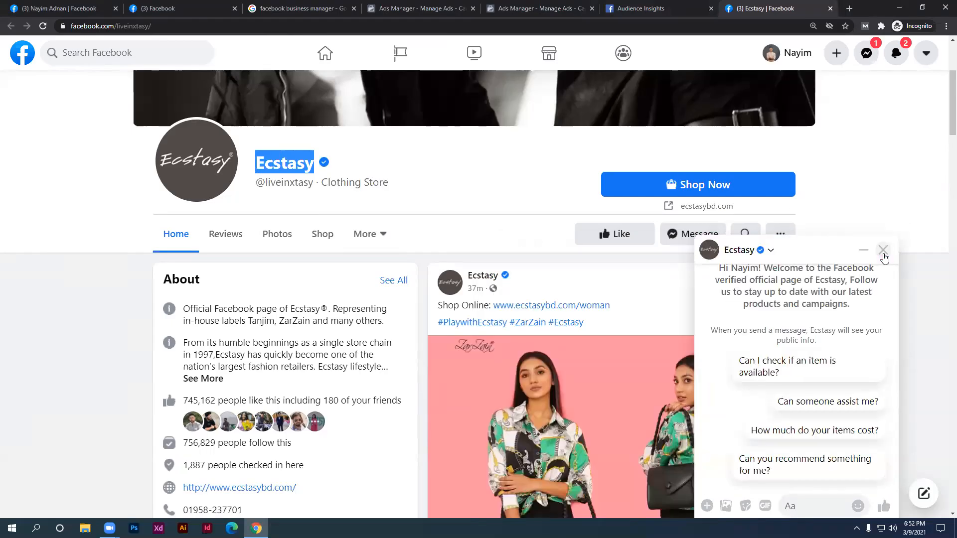
pyautogui.click(883, 250)
pyautogui.click(635, 14)
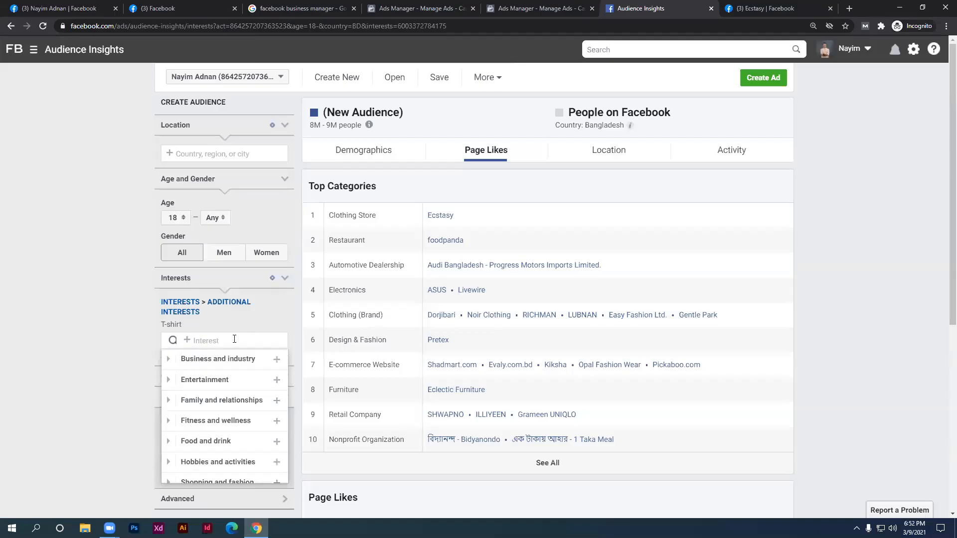
# Paste 'Ecstasy' into the Interests search and add the Ecstasy Clothing Store interest
pyautogui.hotkey('ctrl', 'v')
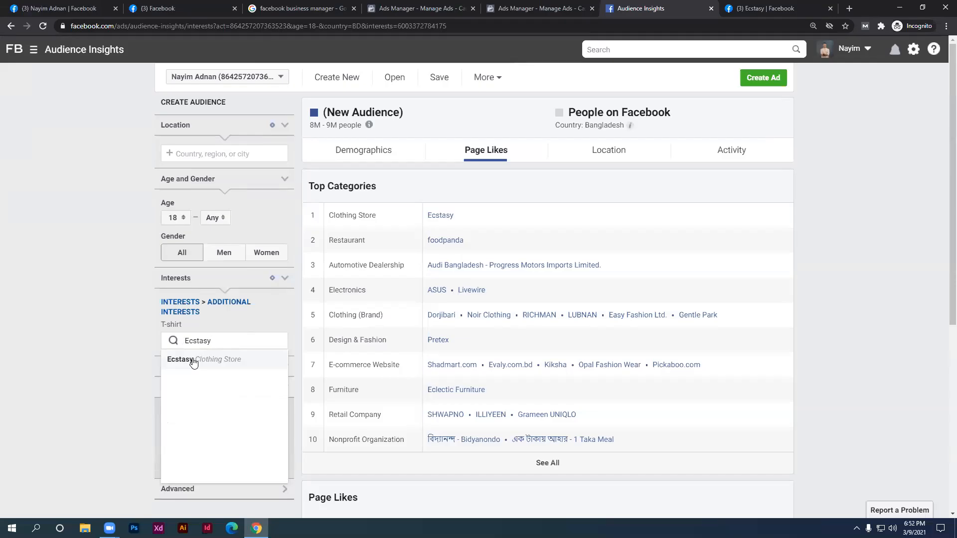
pyautogui.click(222, 364)
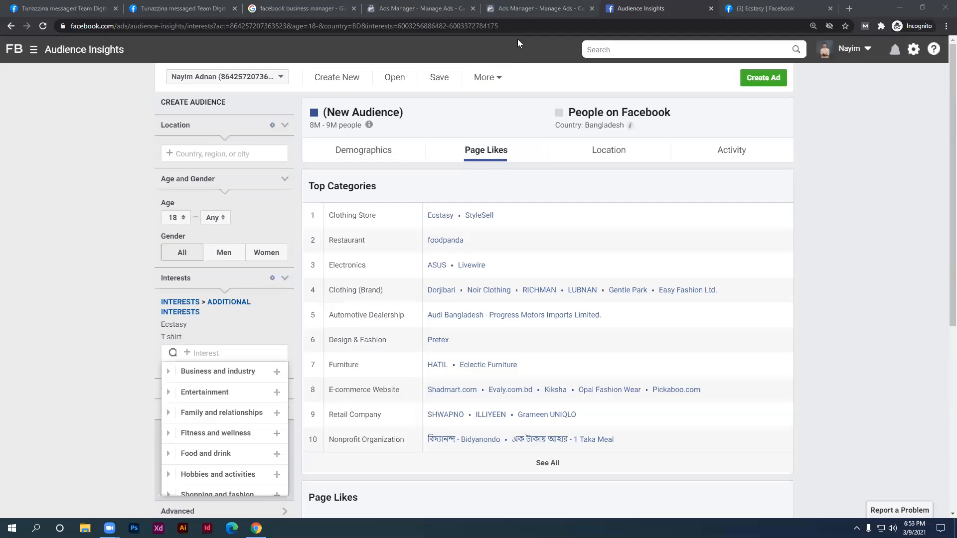
# Search 'cats eye' and add CATS EYE as an interest alongside Ecstasy and T-shirt
pyautogui.click(205, 354)
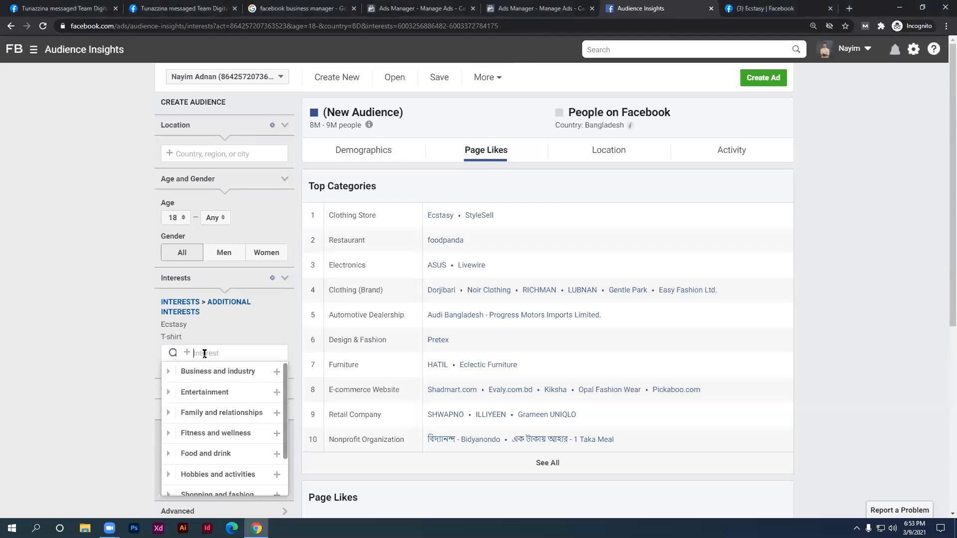
pyautogui.write('cats eye')
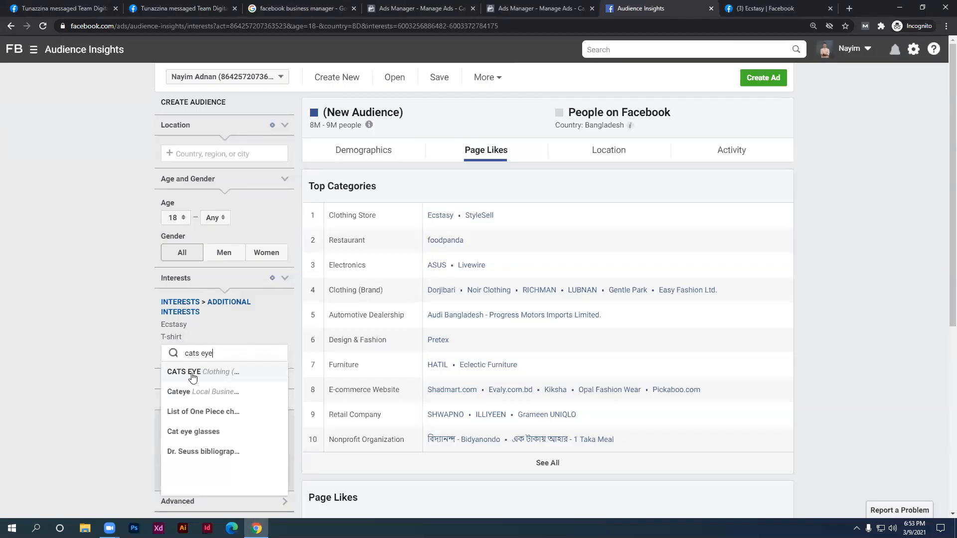
pyautogui.click(190, 371)
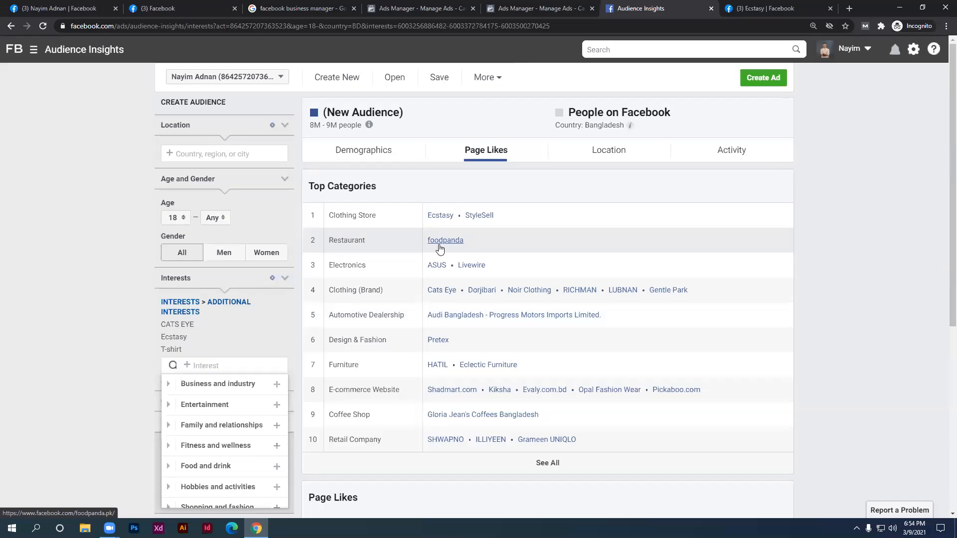
# Show the audience's Demographics, highlight the 76% Men and 24% Women figures, then zoom the page in
pyautogui.click(364, 156)
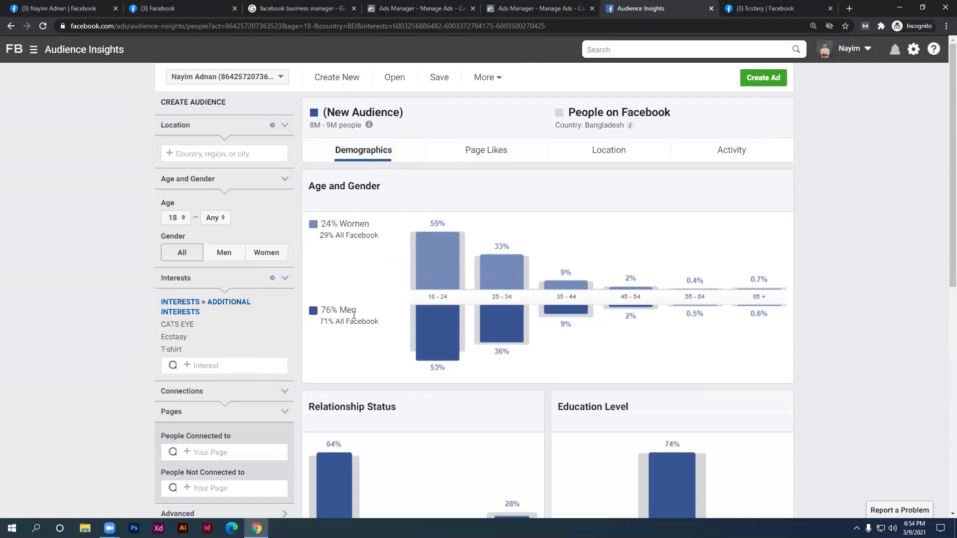
pyautogui.moveTo(357, 310); pyautogui.dragTo(319, 310)
pyautogui.moveTo(369, 224); pyautogui.dragTo(312, 228)
pyautogui.click(532, 191)
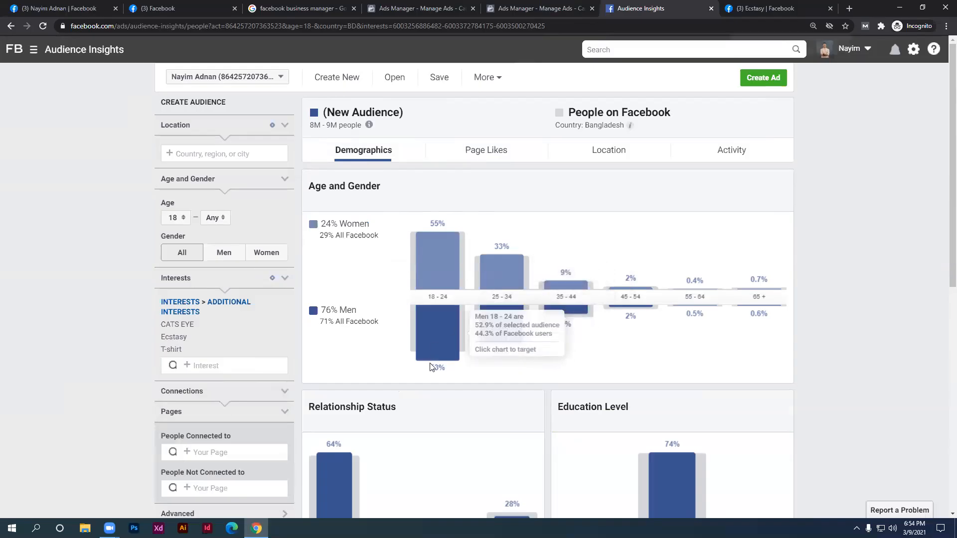
pyautogui.hotkey('ctrl', '+')
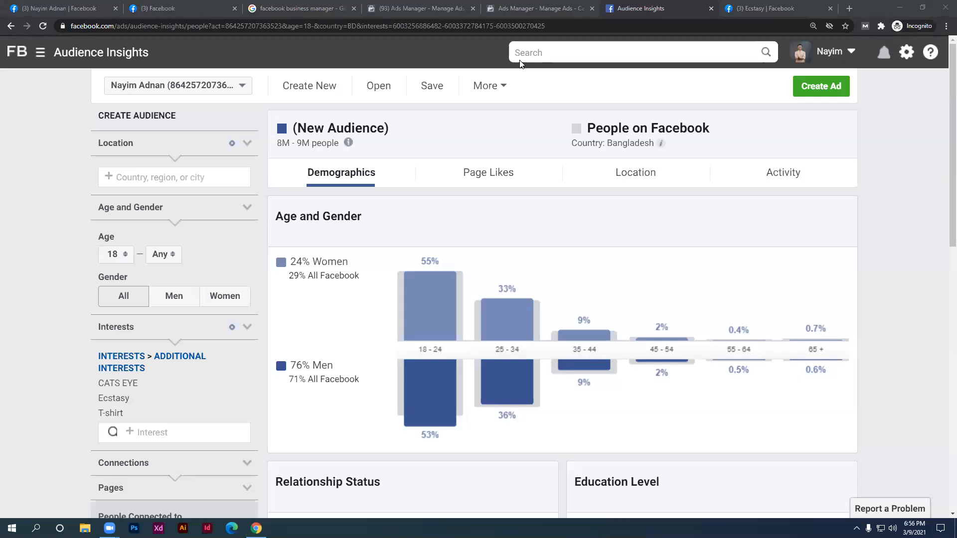
pyautogui.moveTo(471, 324)
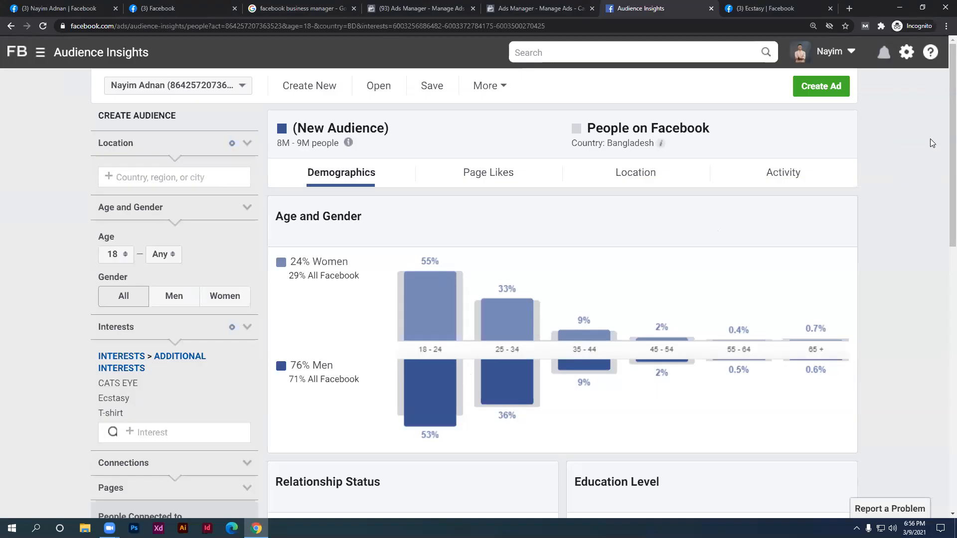
pyautogui.moveTo(584, 353)
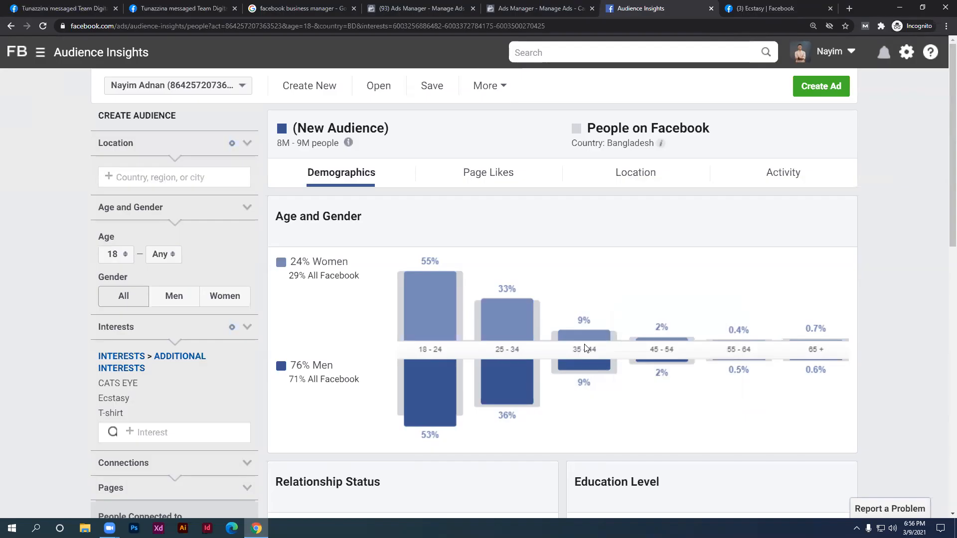
pyautogui.moveTo(587, 382)
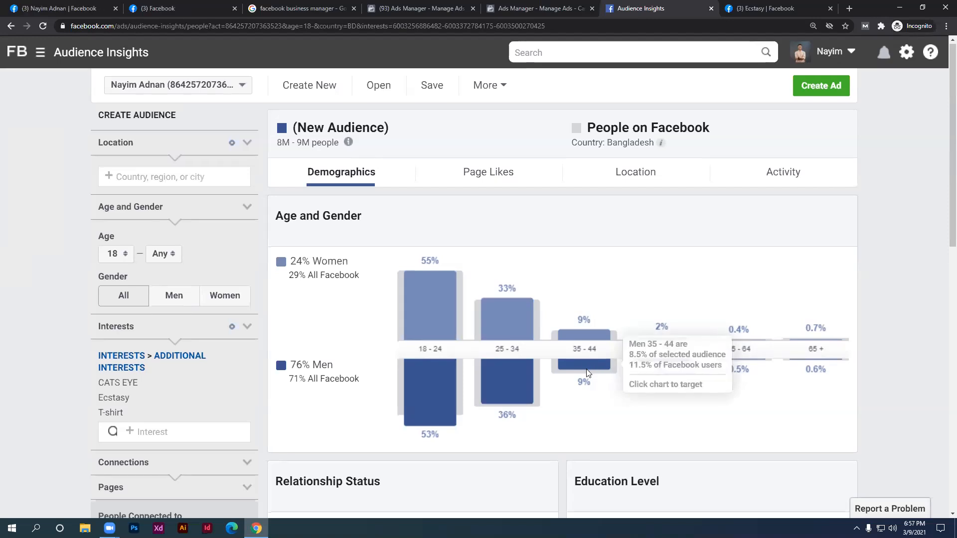
pyautogui.scroll(-5, 558, 472)
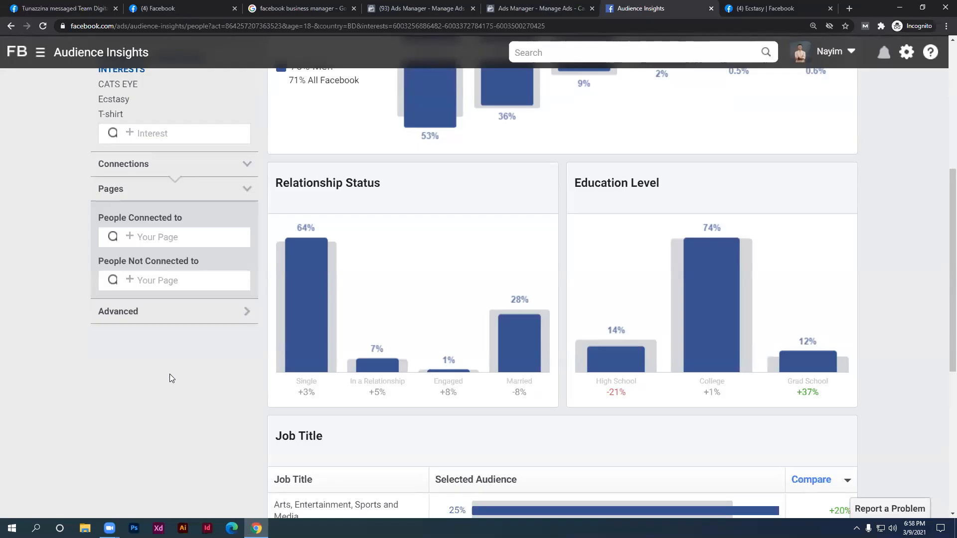
pyautogui.moveTo(518, 359)
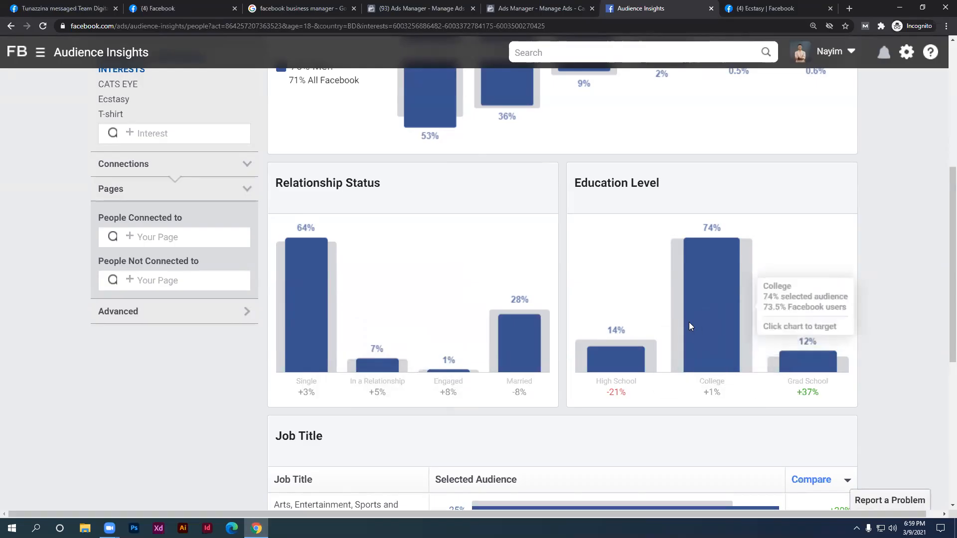
pyautogui.moveTo(619, 382)
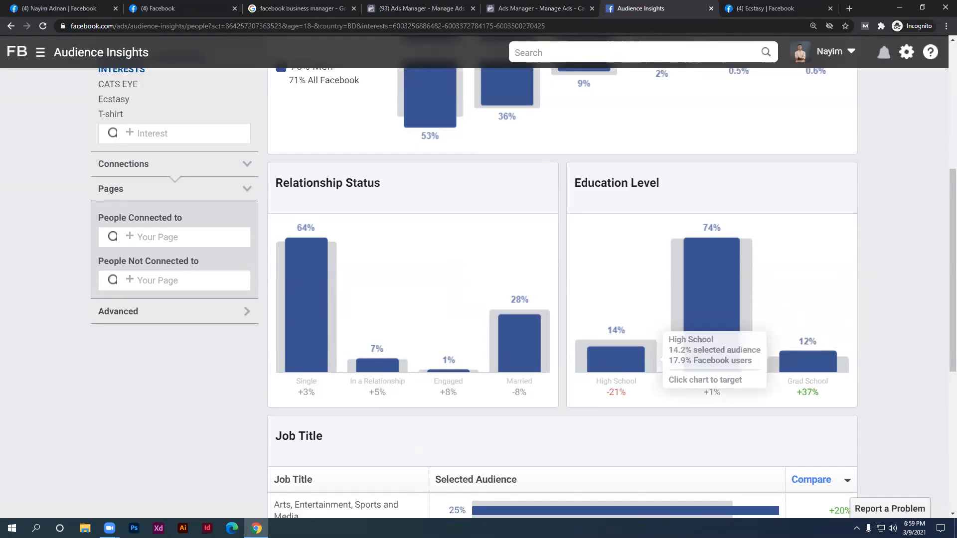
pyautogui.scroll(-5, 446, 497)
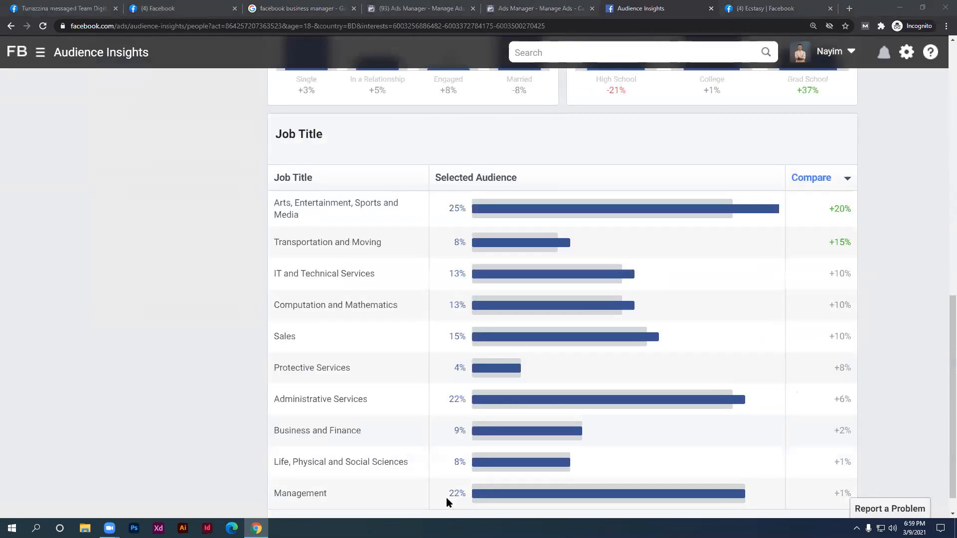
pyautogui.scroll(1, 601, 360)
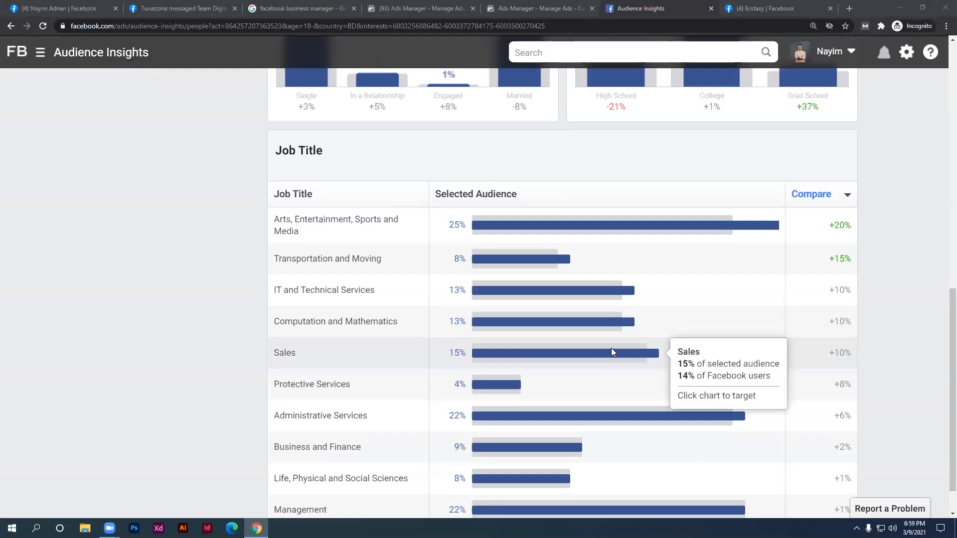
pyautogui.scroll(8, 612, 351)
pyautogui.scroll(1, 613, 352)
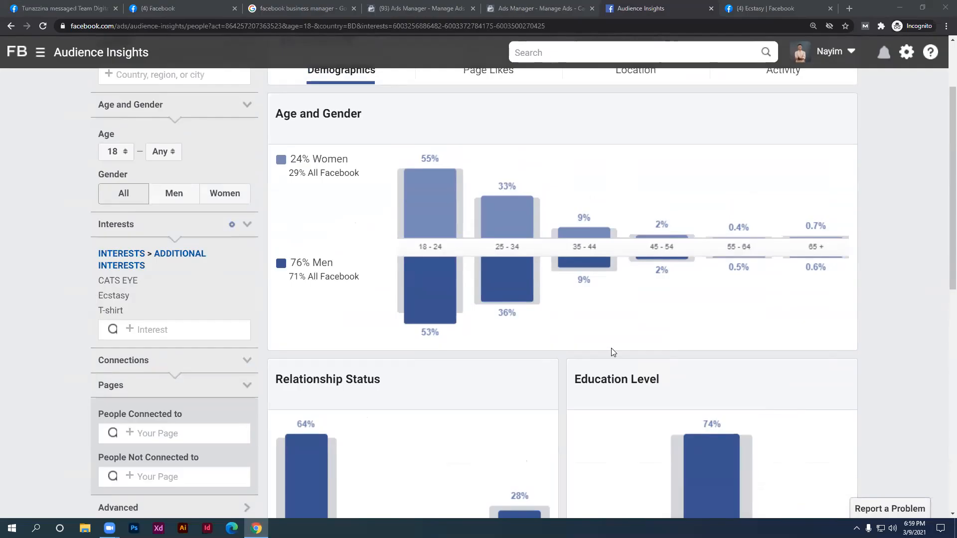
pyautogui.scroll(2, 613, 352)
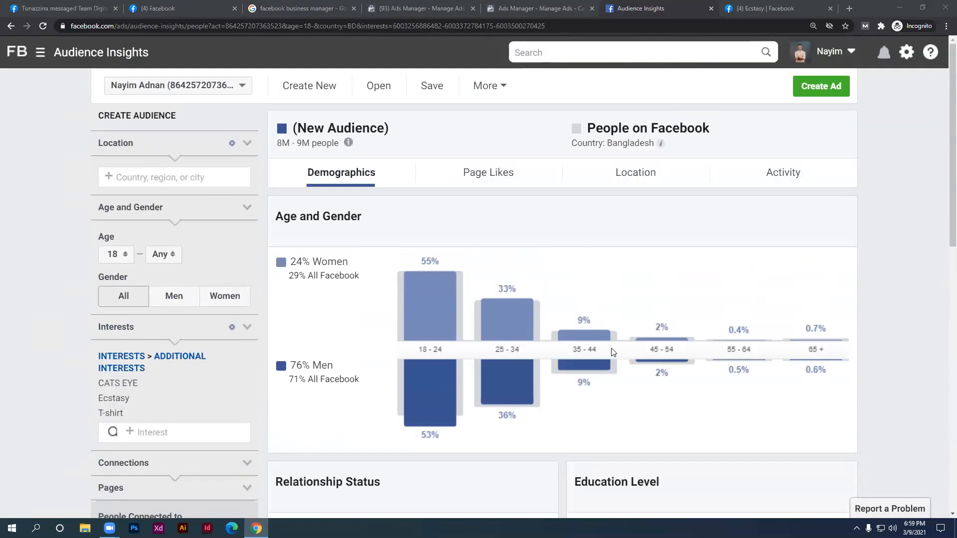
# Open the Activity report and review the Frequency of Activities and Device Users charts
pyautogui.click(762, 172)
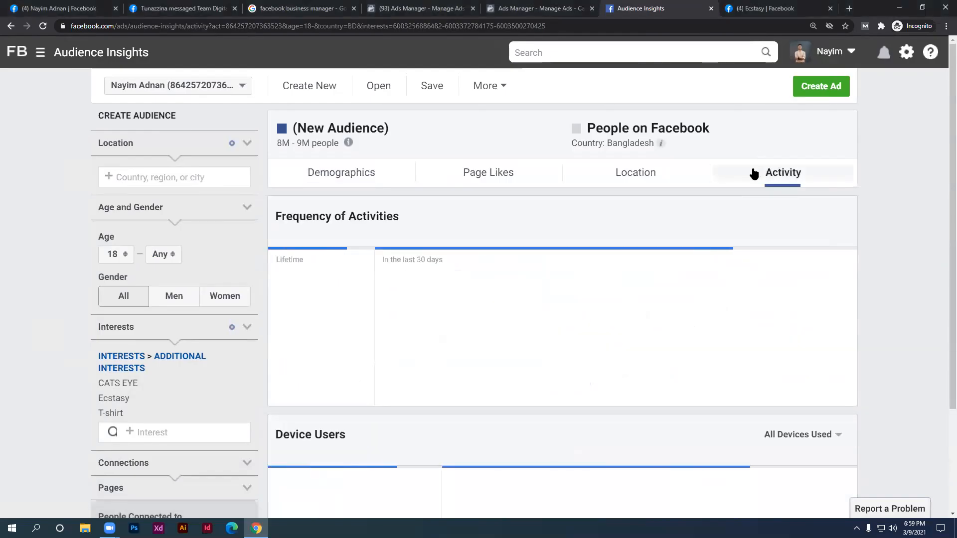
pyautogui.scroll(-2, 665, 249)
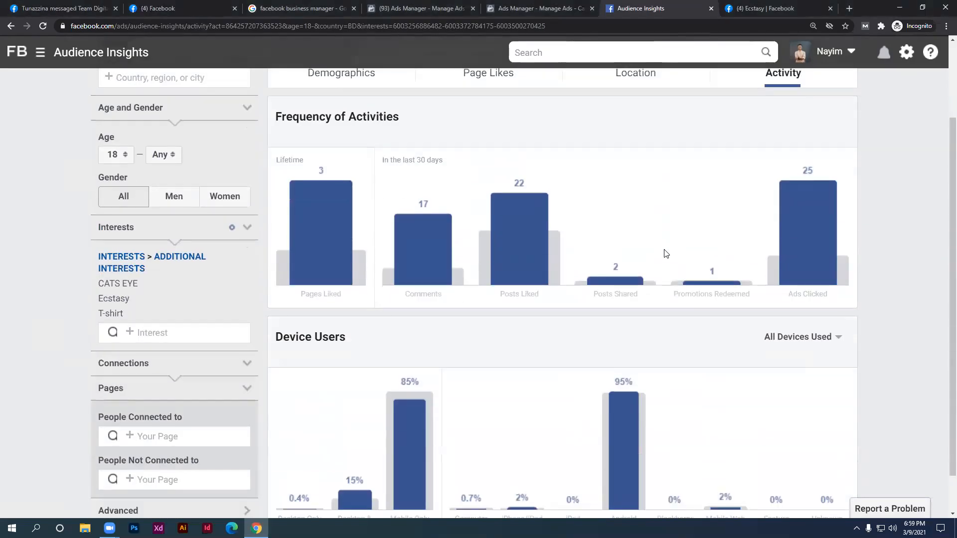
pyautogui.scroll(-1, 666, 254)
pyautogui.moveTo(618, 354)
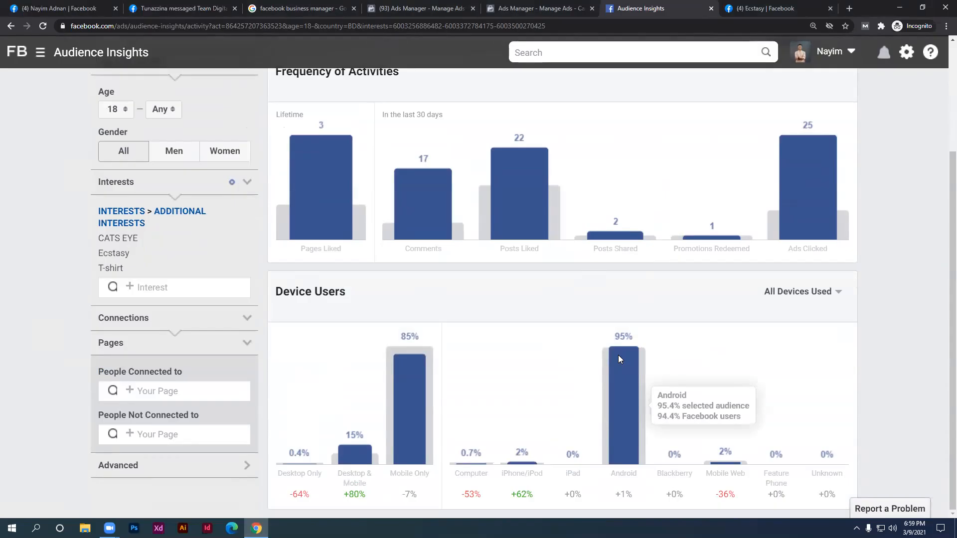
pyautogui.moveTo(396, 430)
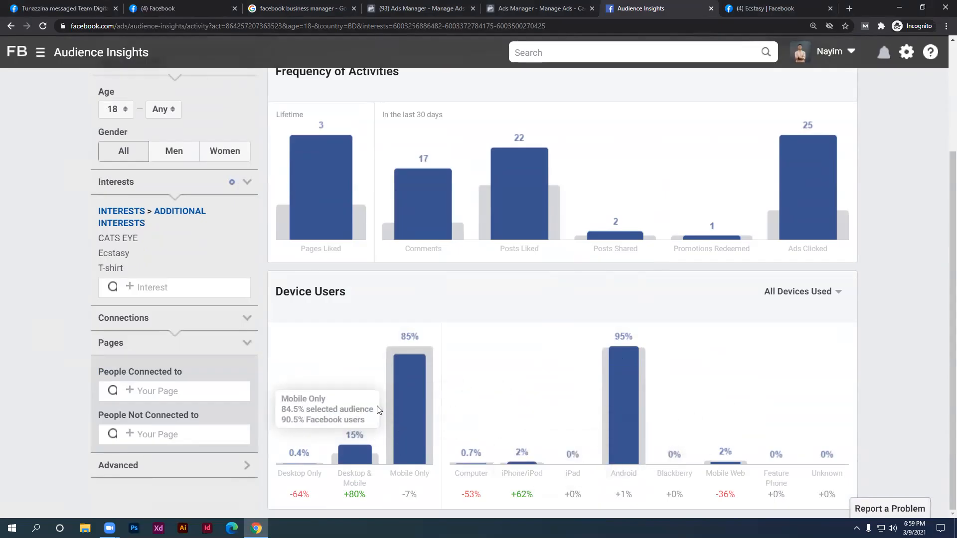
pyautogui.moveTo(364, 437)
pyautogui.scroll(-1, 359, 438)
pyautogui.scroll(1, 349, 442)
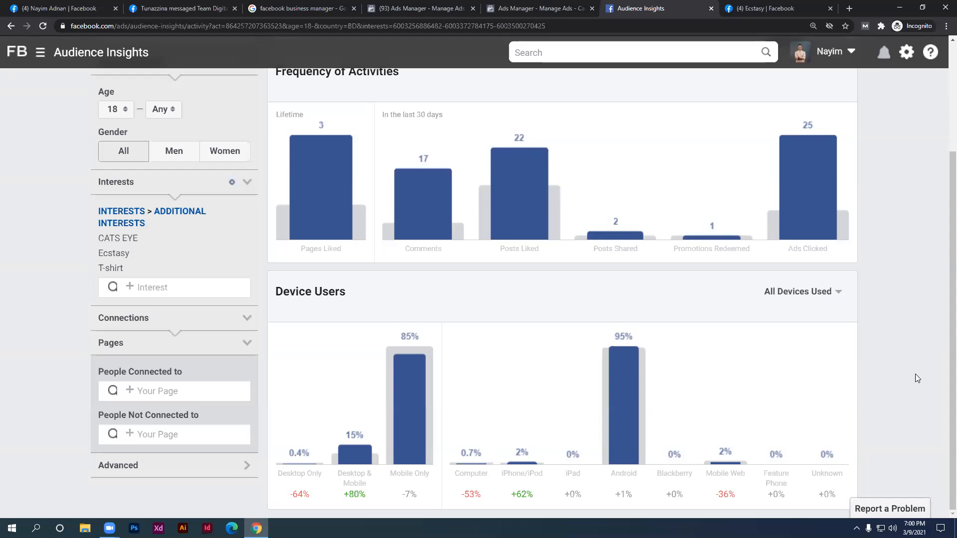
pyautogui.scroll(3, 737, 302)
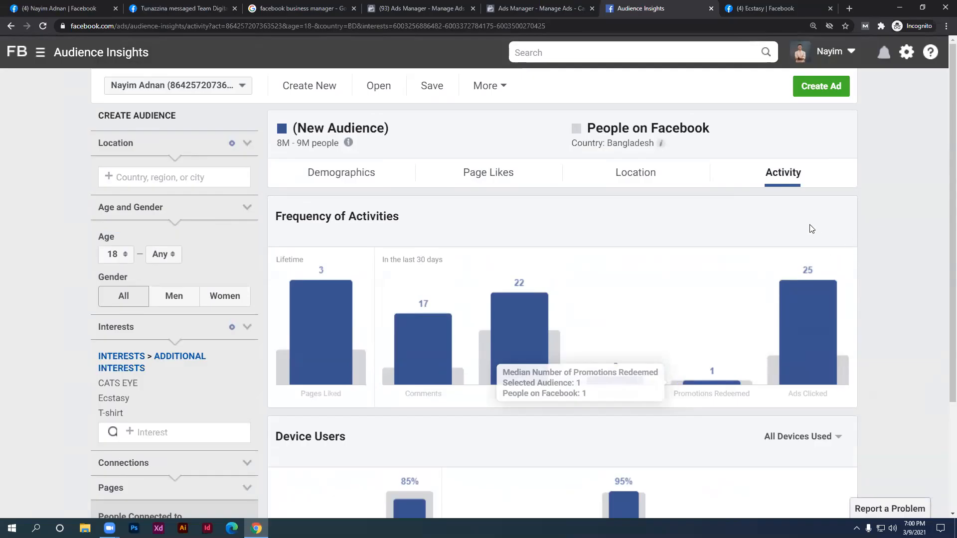
pyautogui.scroll(-2, 76, 450)
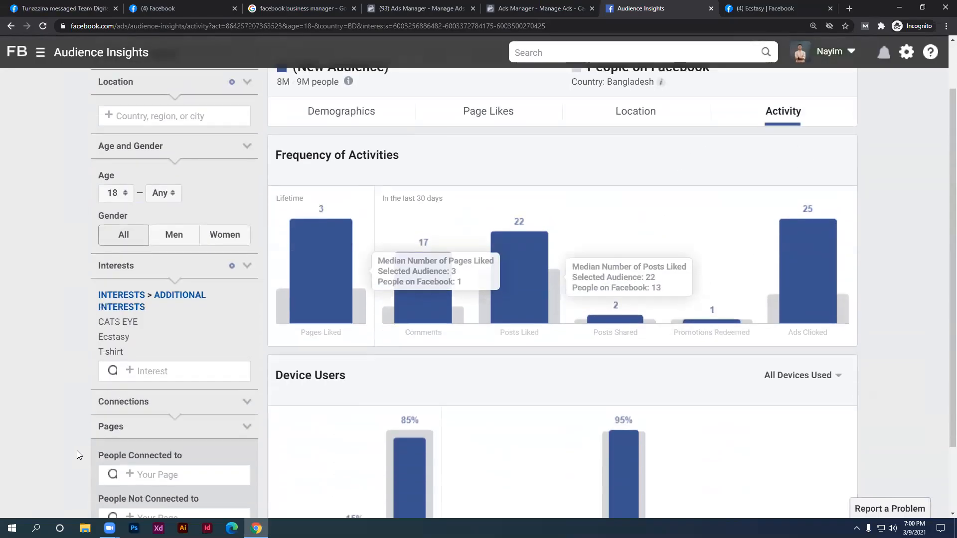
pyautogui.scroll(-1, 73, 449)
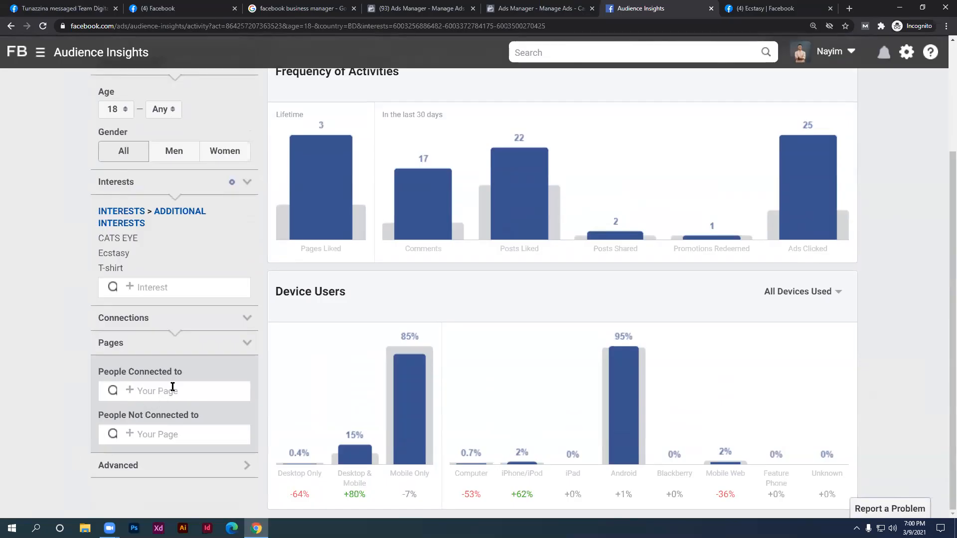
pyautogui.scroll(1, 473, 175)
pyautogui.scroll(3, 483, 182)
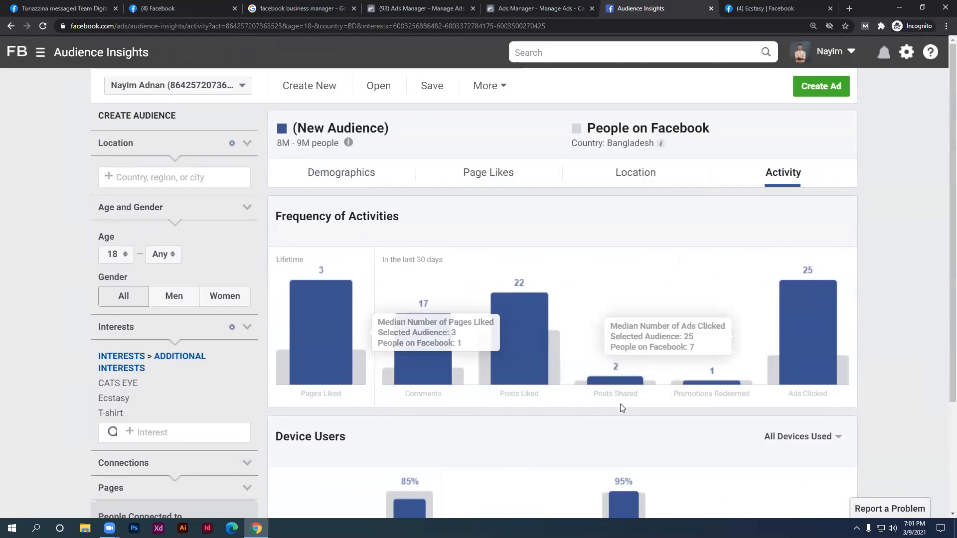
pyautogui.scroll(-2, 585, 412)
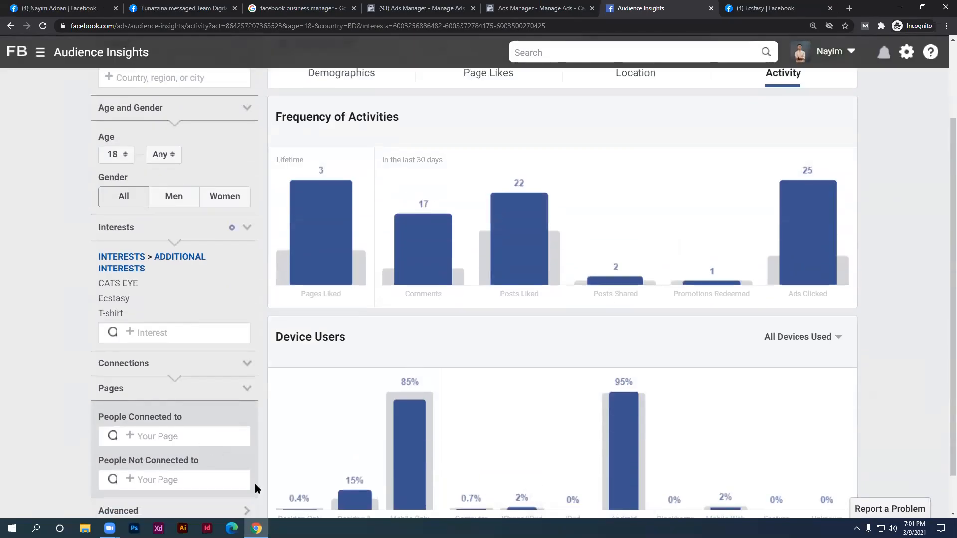
pyautogui.scroll(1, 425, 430)
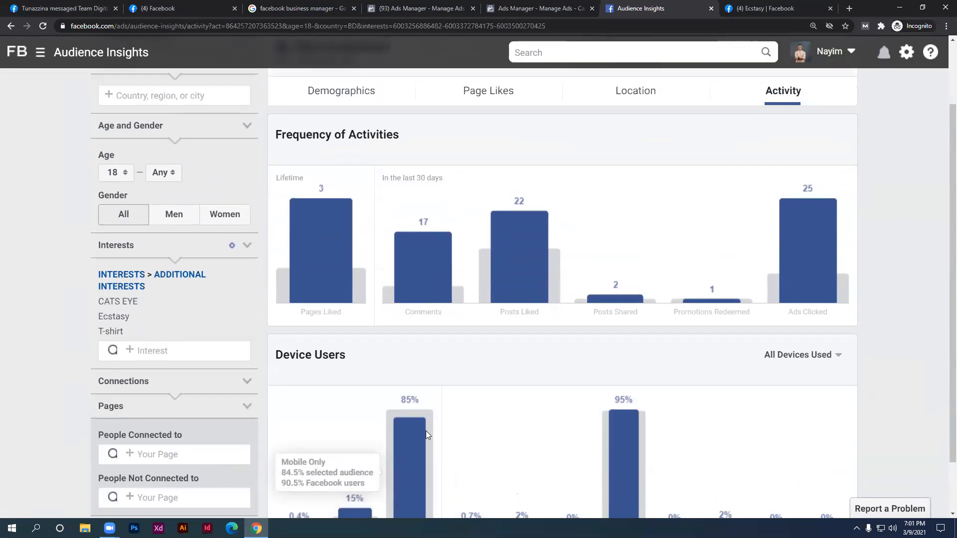
pyautogui.moveTo(134, 342)
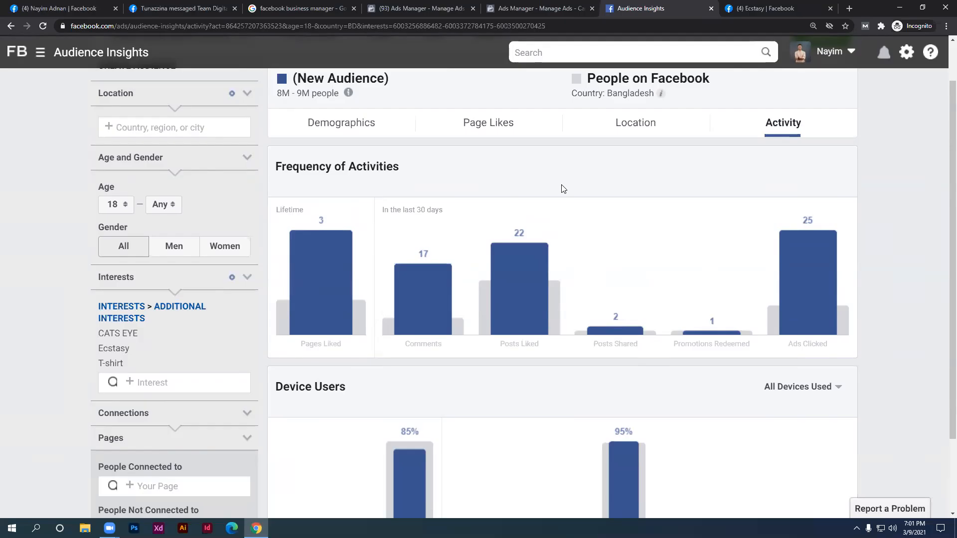
pyautogui.scroll(1, 799, 100)
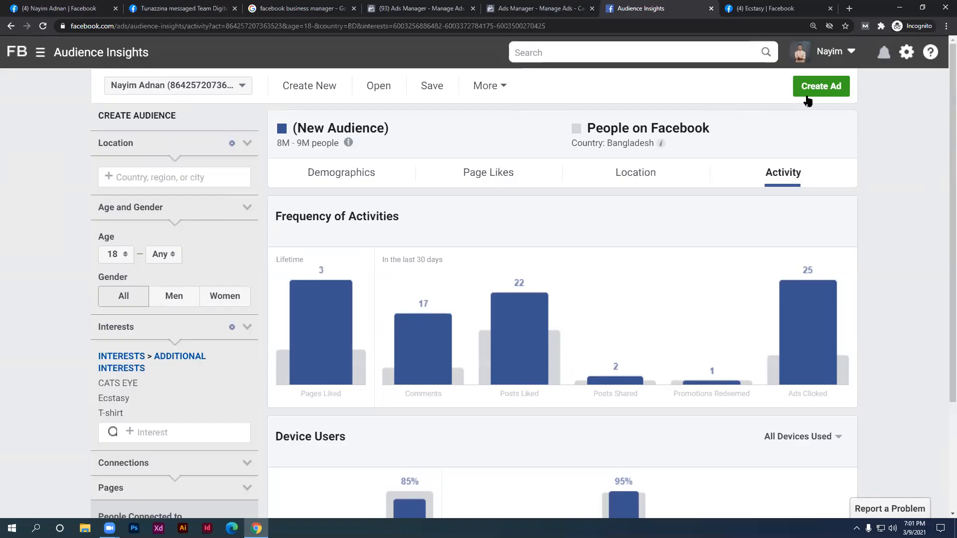
pyautogui.click(548, 9)
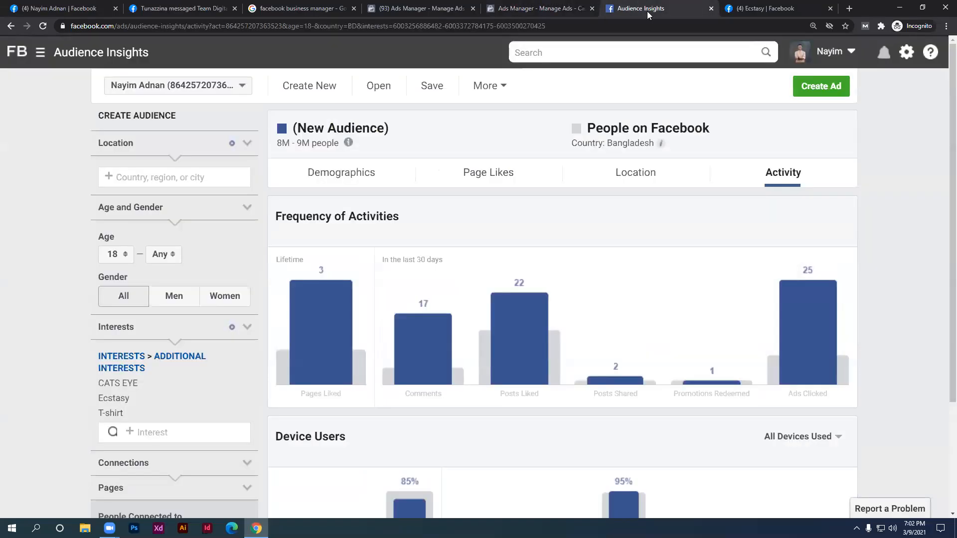
pyautogui.click(645, 9)
# Return to the Ads Manager campaigns list and start a new campaign with + Create
pyautogui.click(571, 4)
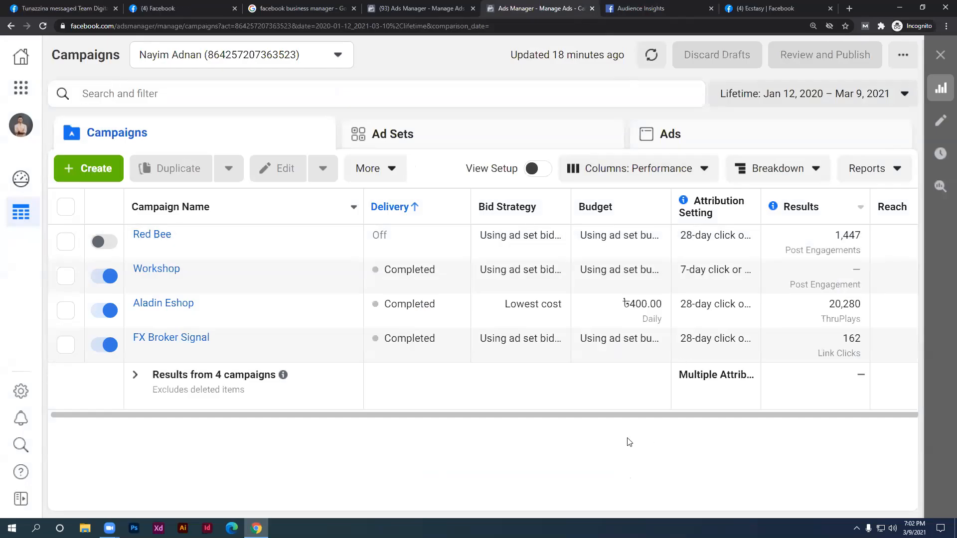
pyautogui.click(100, 167)
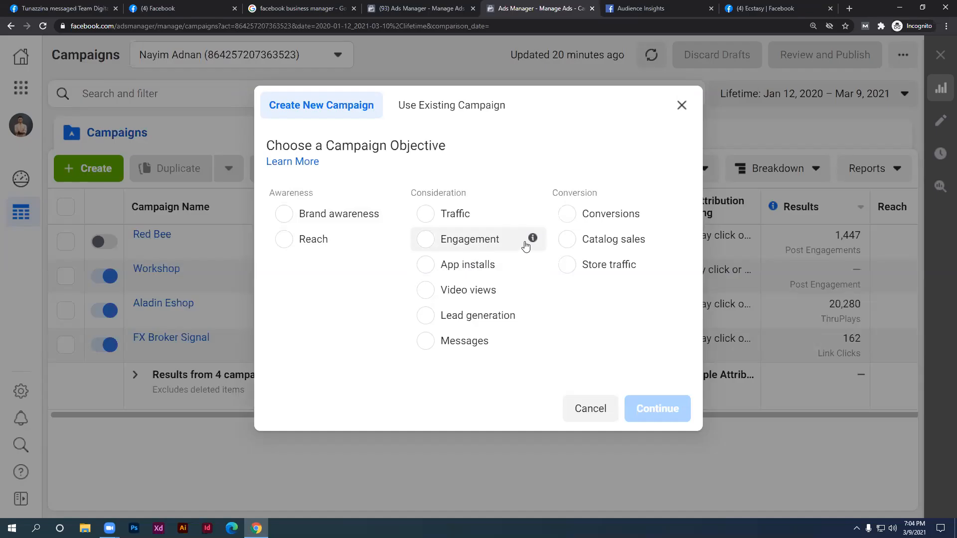
# Lower the system sound volume, then raise it slightly, while the objective chooser stays open
pyautogui.press('XF86AudioLowerVolume')
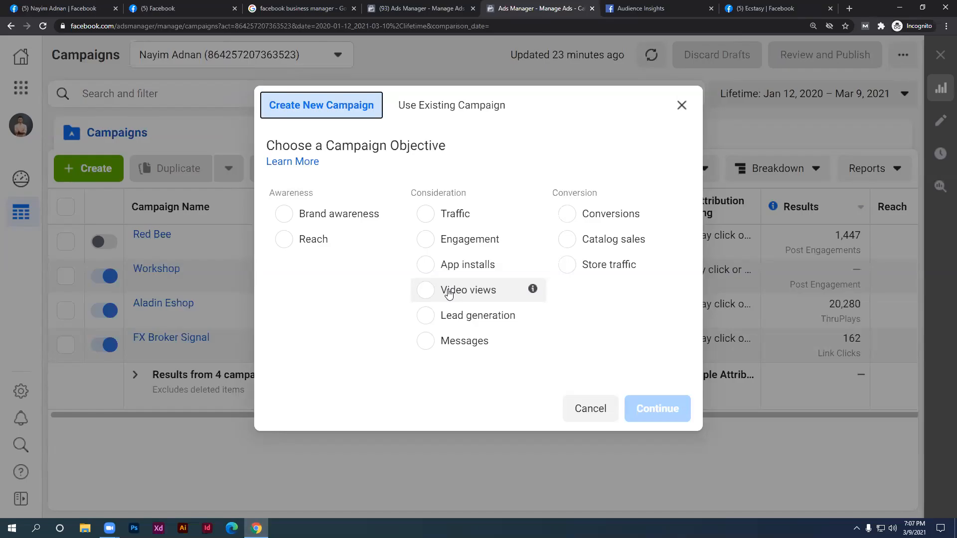
pyautogui.press('XF86AudioLowerVolume')
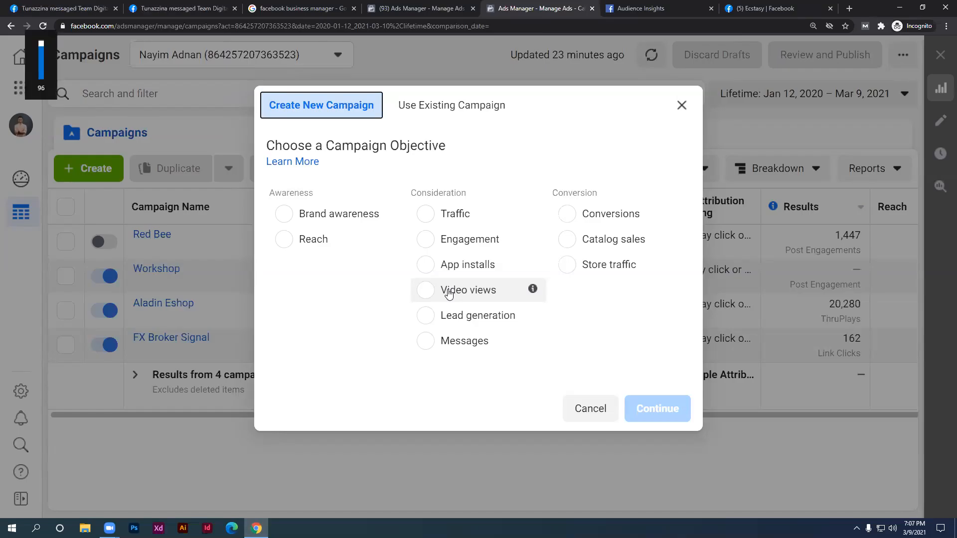
pyautogui.press('XF86AudioRaiseVolume')
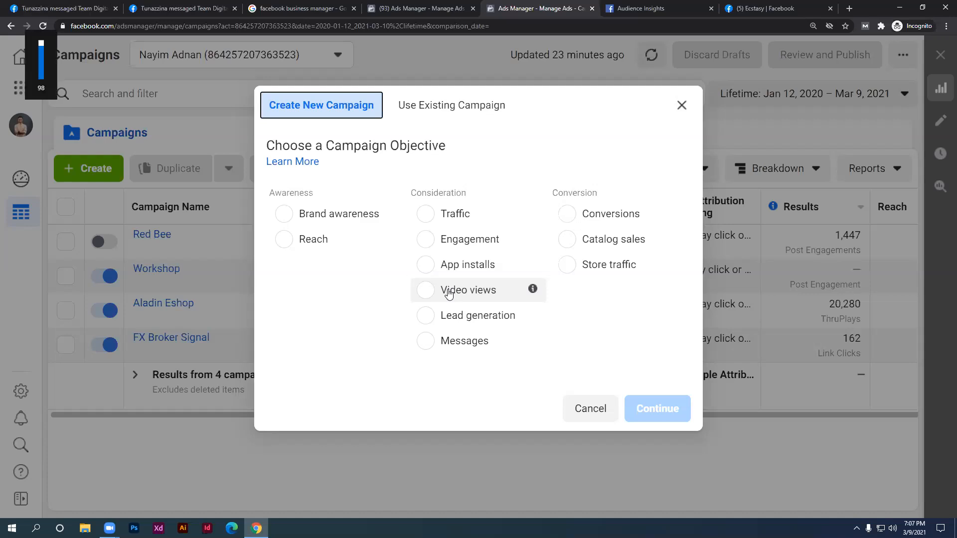
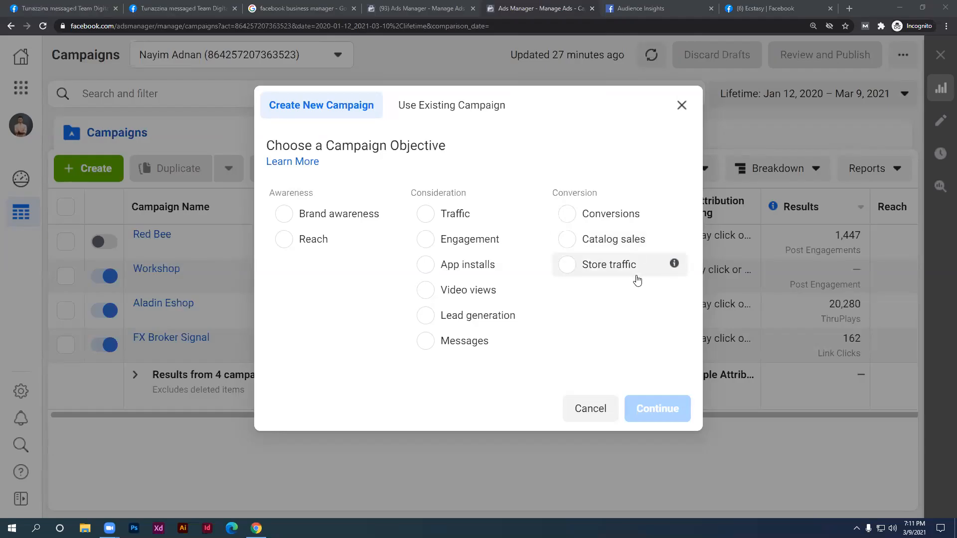
# Choose the Engagement campaign objective, keeping Post engagement as the engagement type
pyautogui.moveTo(674, 243)
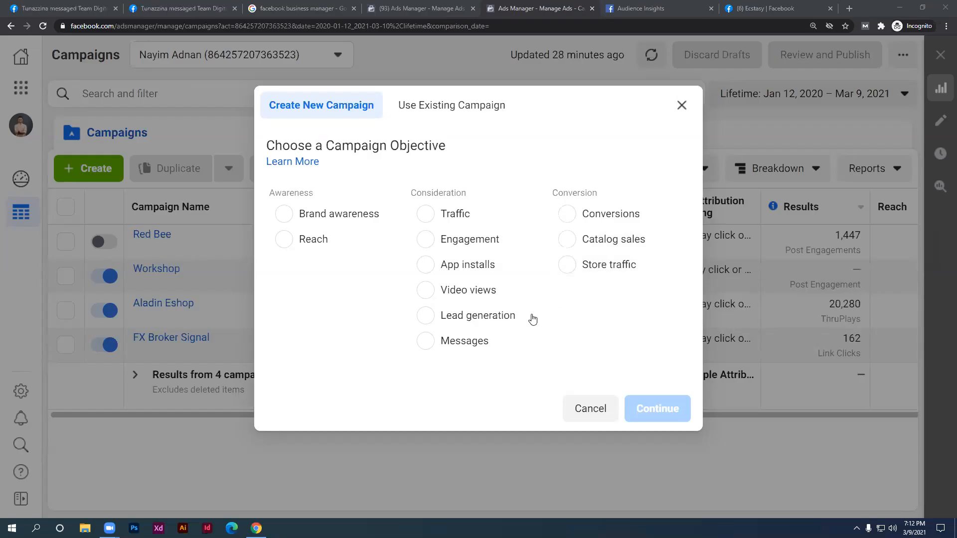
pyautogui.moveTo(533, 292)
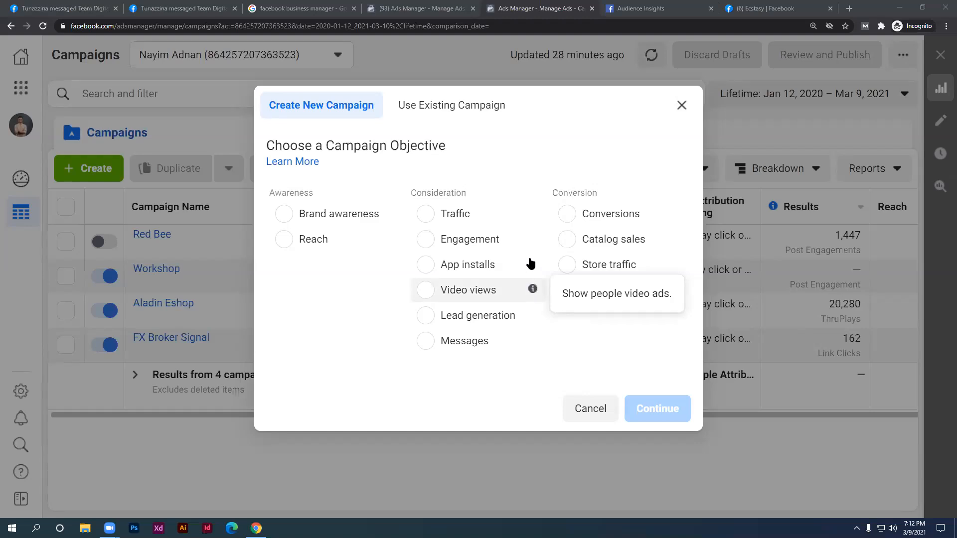
pyautogui.moveTo(532, 264)
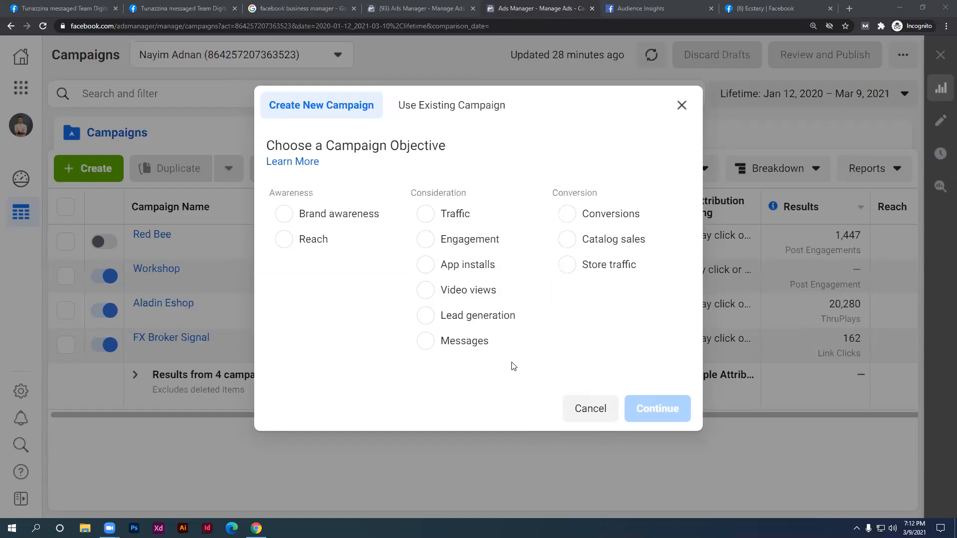
pyautogui.click(459, 248)
pyautogui.scroll(-3, 465, 239)
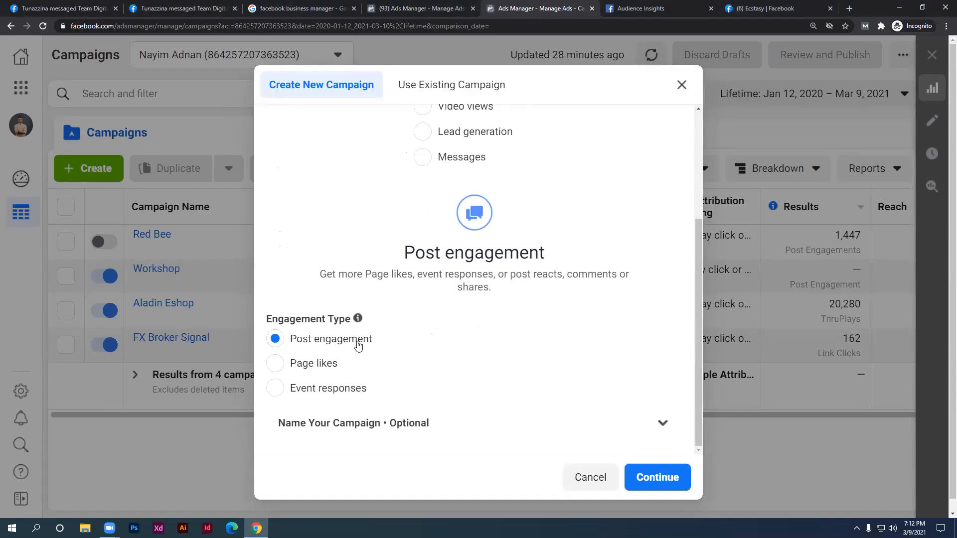
pyautogui.moveTo(373, 340); pyautogui.dragTo(293, 342)
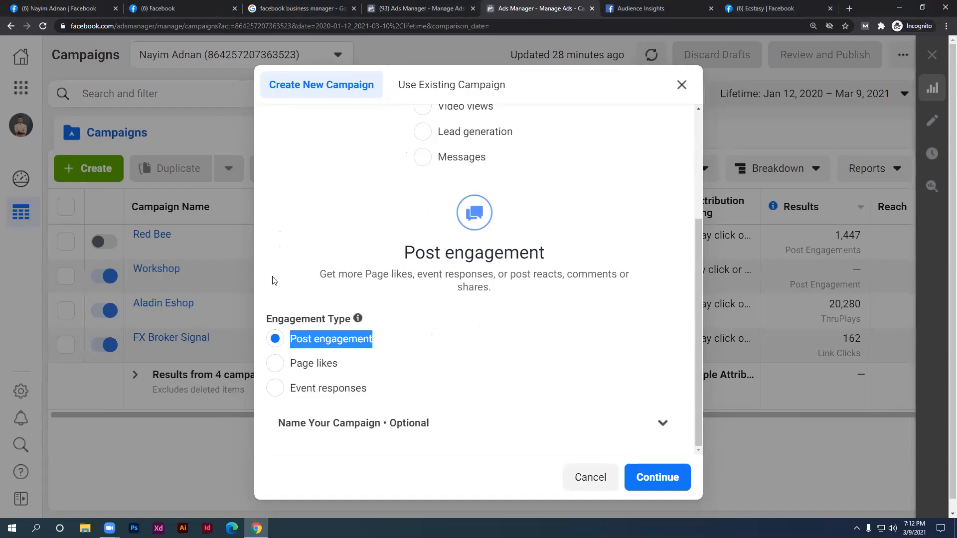
pyautogui.click(312, 345)
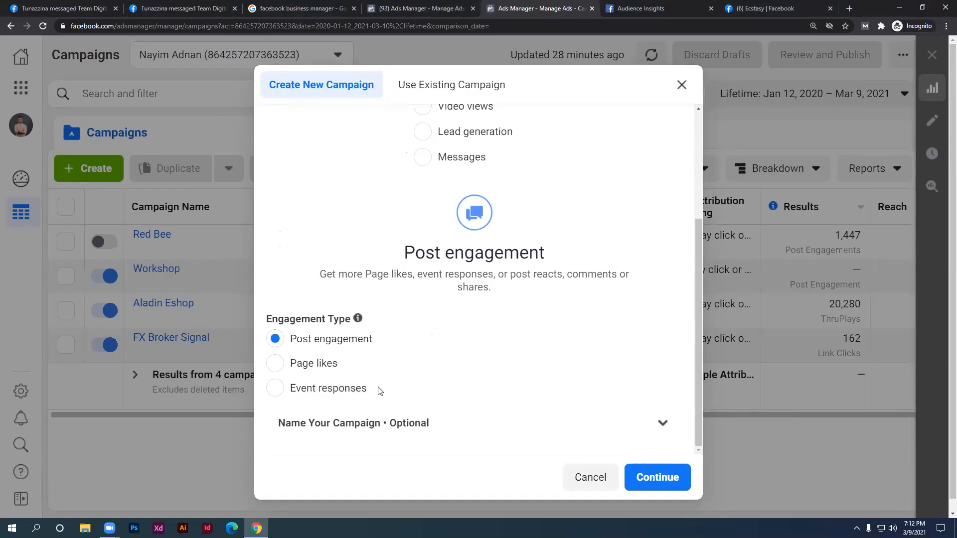
pyautogui.moveTo(332, 368); pyautogui.dragTo(289, 368)
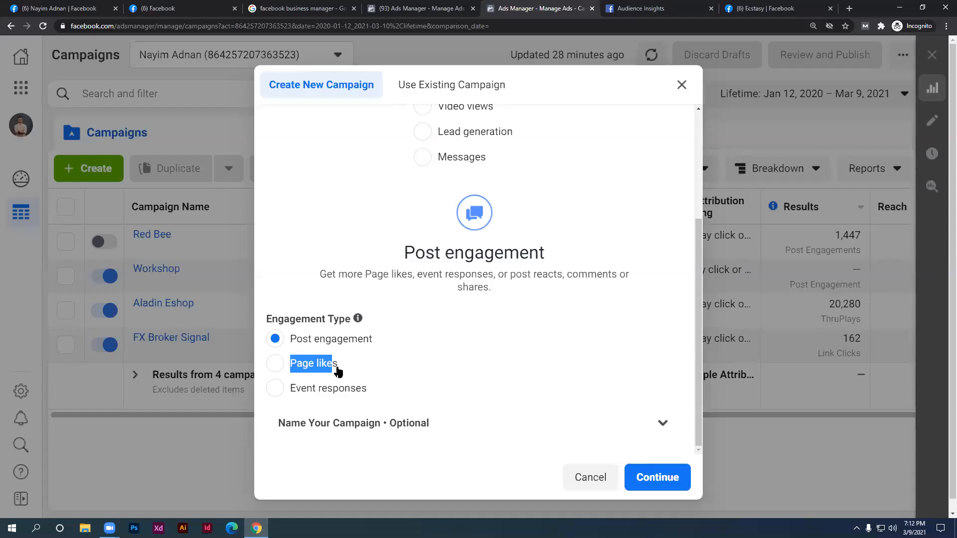
pyautogui.click(335, 255)
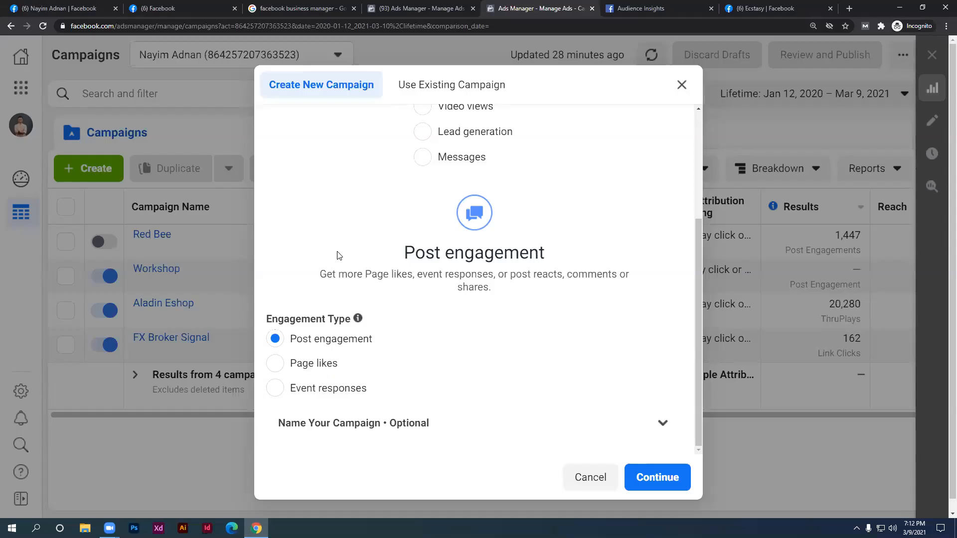
pyautogui.scroll(2, 349, 256)
pyautogui.scroll(-2, 349, 256)
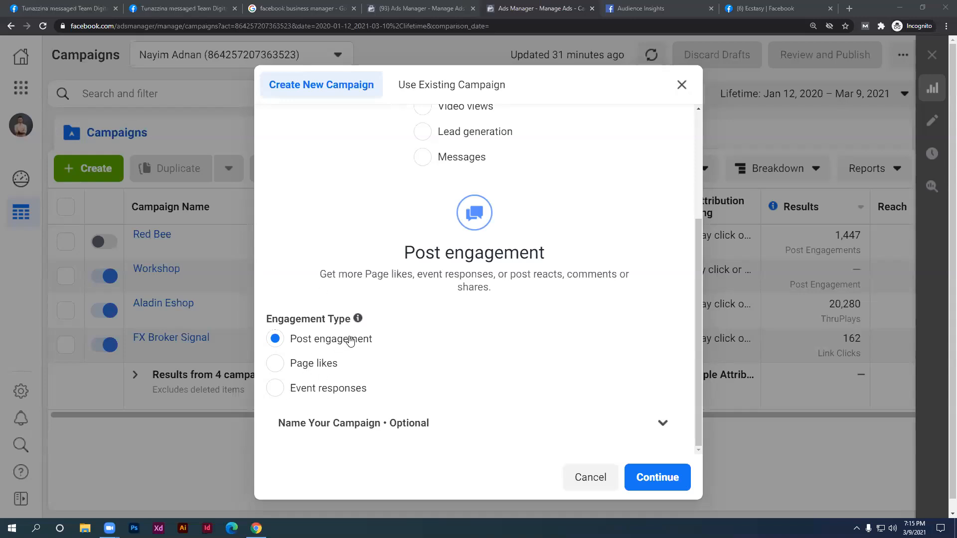
# Create the draft Post engagement campaign and select its default name, New Campaign
pyautogui.scroll(3, 470, 349)
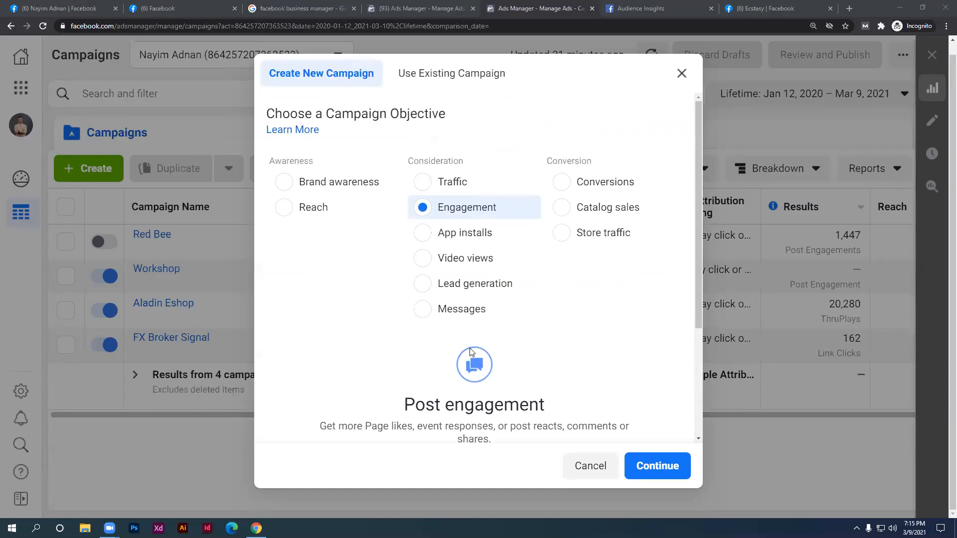
pyautogui.scroll(-3, 470, 349)
pyautogui.click(639, 464)
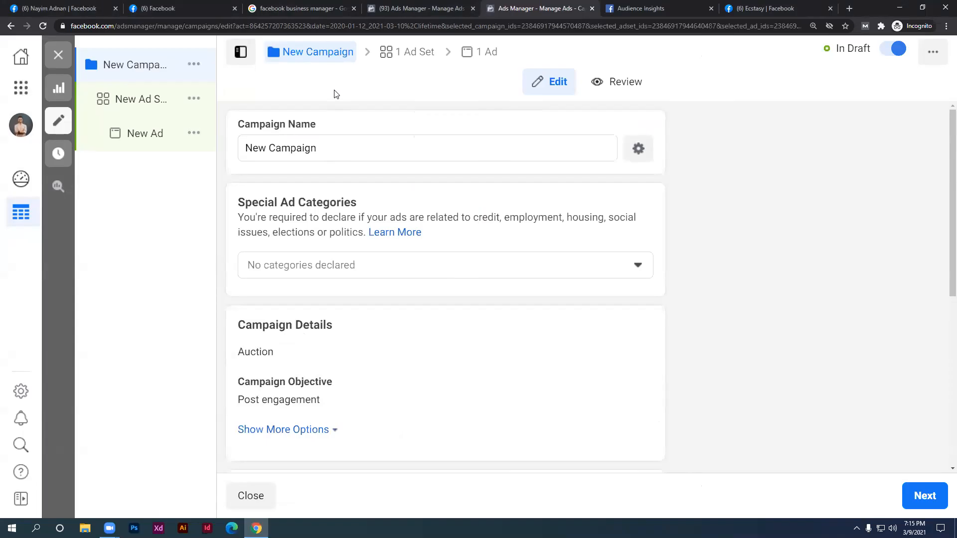
pyautogui.moveTo(326, 151); pyautogui.dragTo(243, 156)
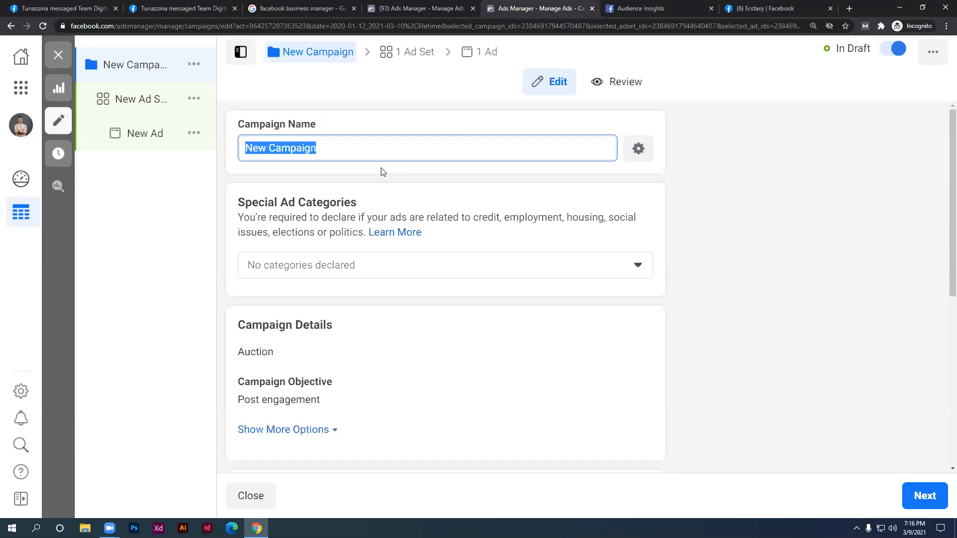
# Delete the default campaign name, then switch to the other ad account's campaigns tab
pyautogui.click(423, 168)
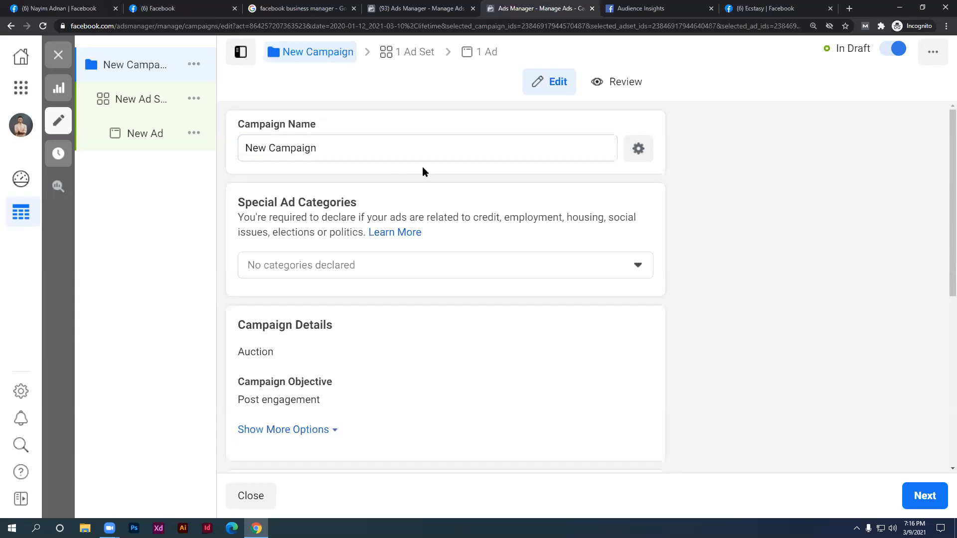
pyautogui.click(337, 152)
pyautogui.moveTo(339, 162); pyautogui.dragTo(227, 168)
pyautogui.click(332, 151)
pyautogui.moveTo(374, 149); pyautogui.dragTo(250, 148)
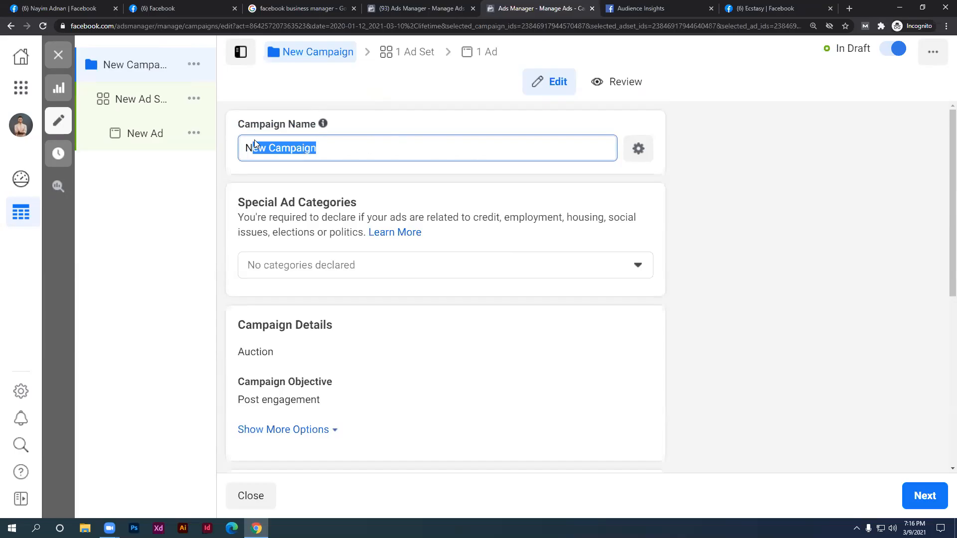
pyautogui.moveTo(327, 150); pyautogui.dragTo(236, 154)
pyautogui.press('BackSpace')
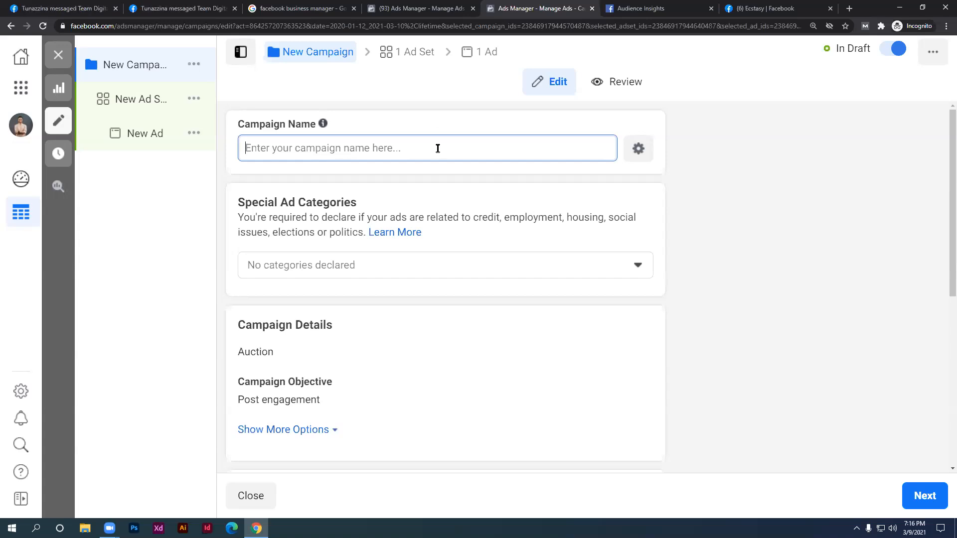
pyautogui.click(455, 8)
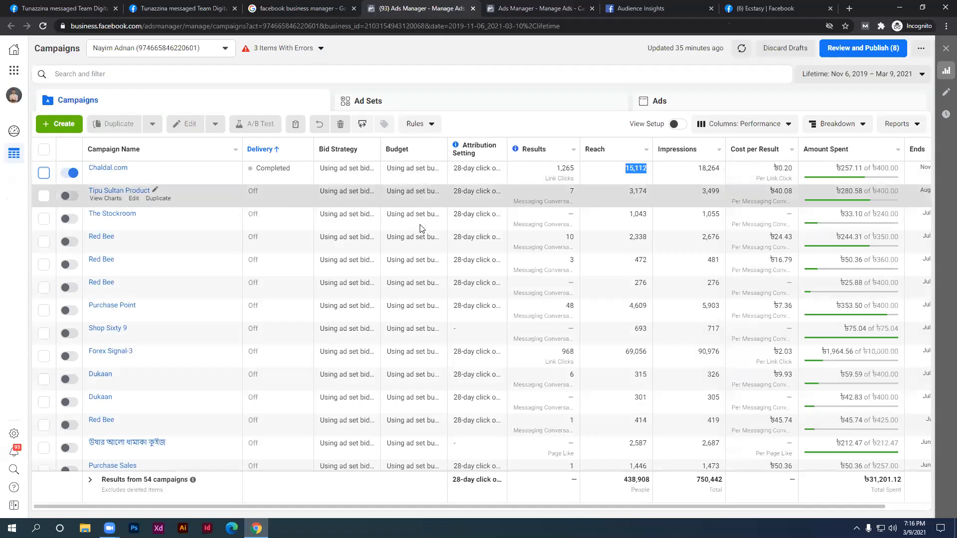
# Browse the other account's campaigns, then return to the draft editor and select its name
pyautogui.scroll(-6, 419, 219)
pyautogui.scroll(2, 428, 232)
pyautogui.scroll(-10, 430, 236)
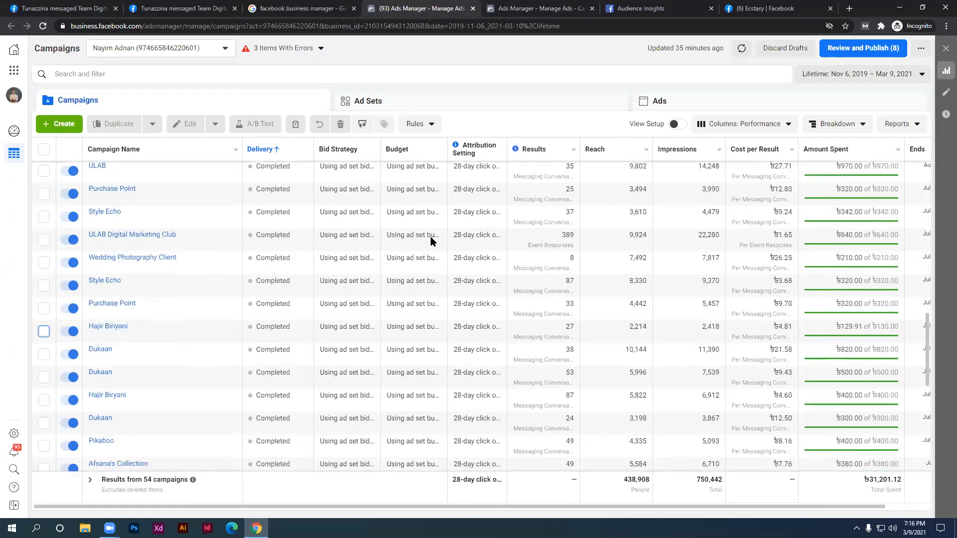
pyautogui.scroll(-8, 429, 244)
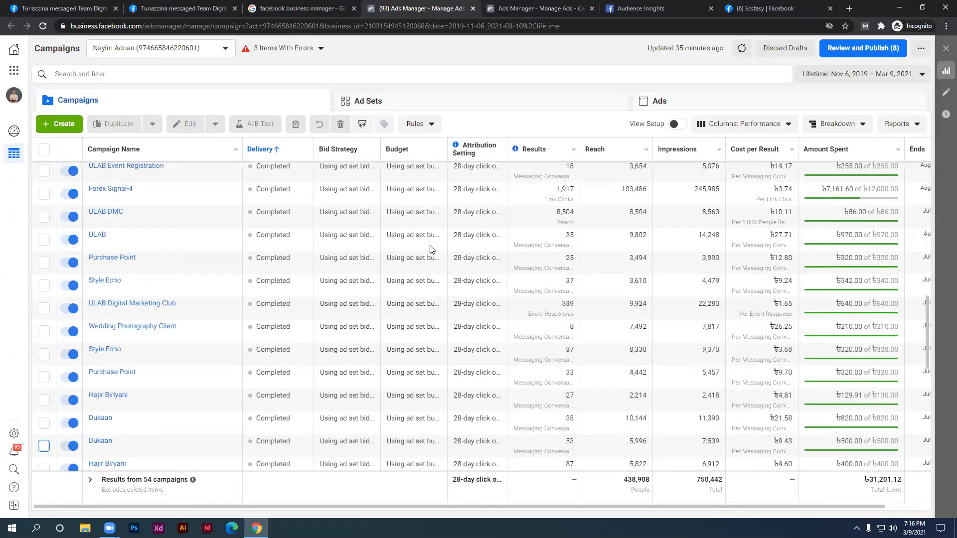
pyautogui.scroll(-5, 433, 245)
pyautogui.scroll(5, 294, 243)
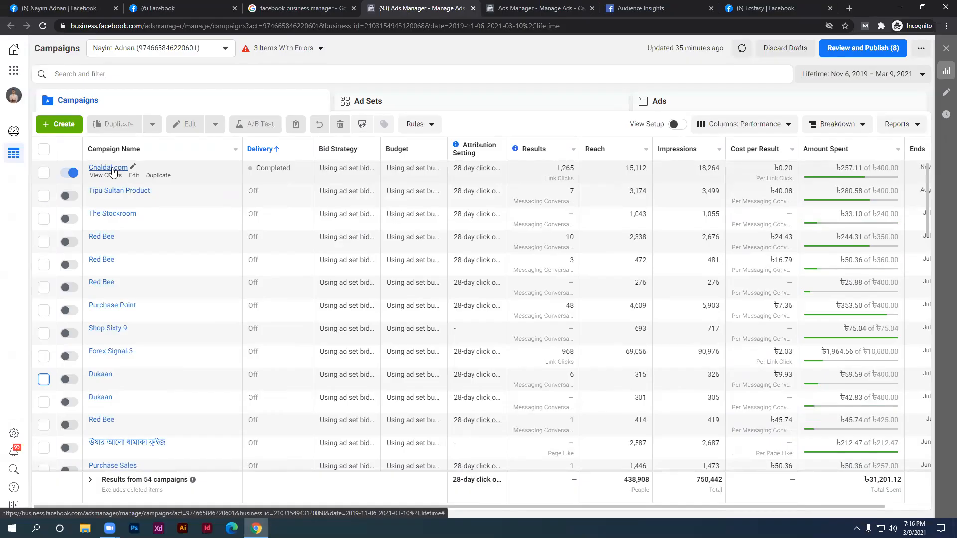
pyautogui.click(657, 6)
pyautogui.click(527, 9)
pyautogui.moveTo(324, 148); pyautogui.dragTo(232, 149)
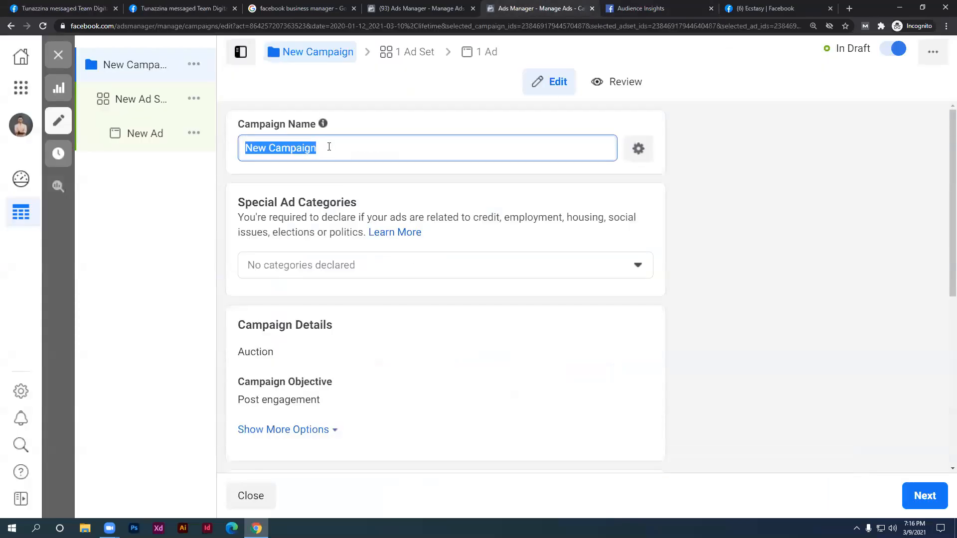
# Replace the default campaign name New Campaign with 'Tips Desk'
pyautogui.press('BackSpace')
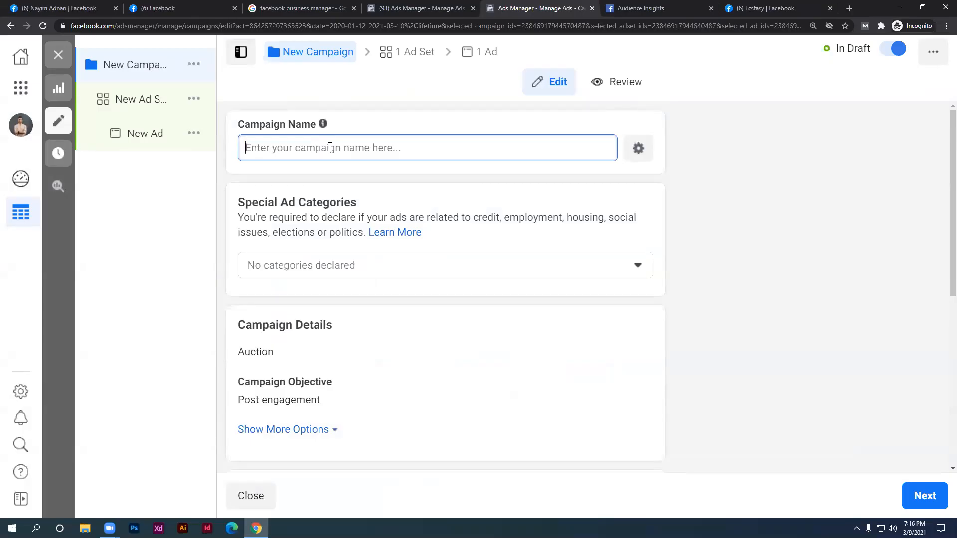
pyautogui.write('Kids')
pyautogui.press('BackSpace')
pyautogui.press('BackSpace')
pyautogui.press('BackSpace')
pyautogui.press('BackSpace')
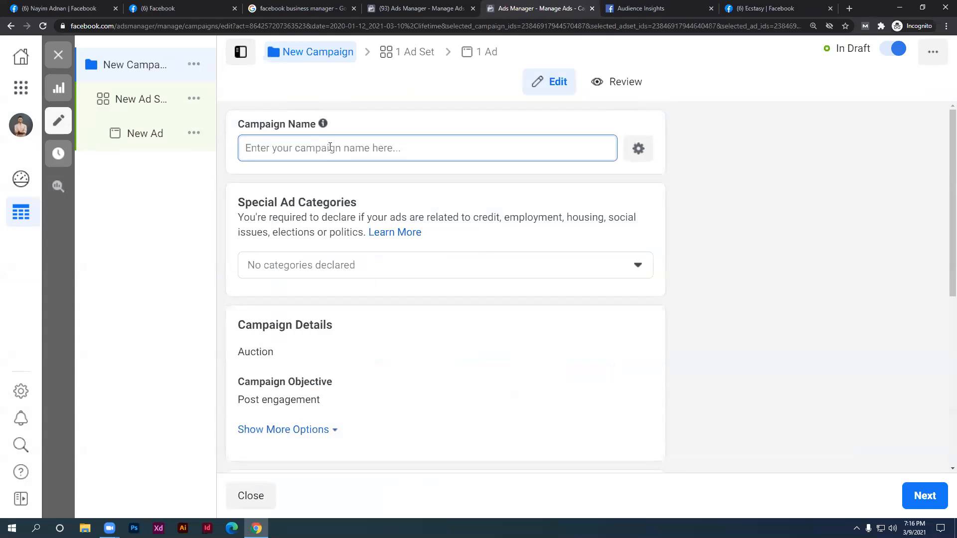
pyautogui.write('Tips ')
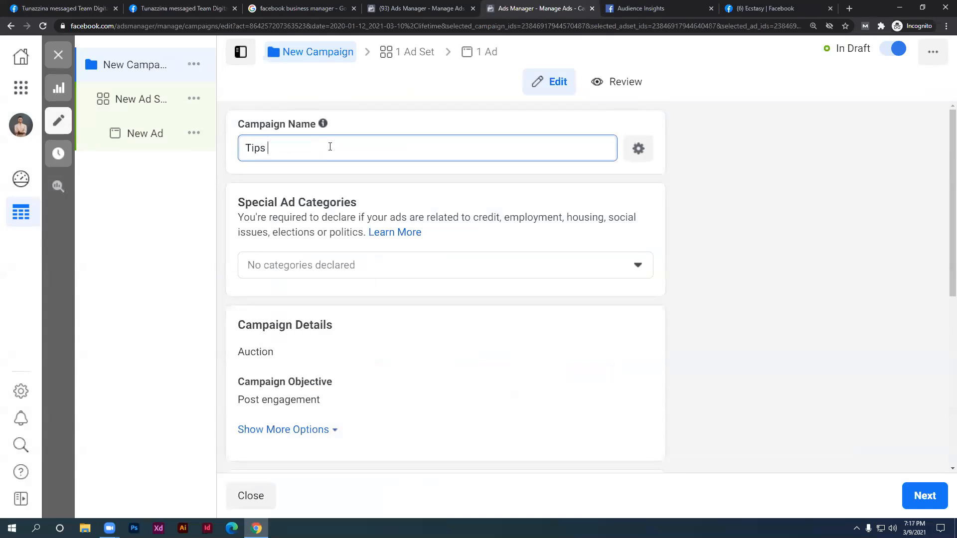
pyautogui.write('Desk')
pyautogui.scroll(-2, 382, 204)
pyautogui.scroll(-3, 382, 204)
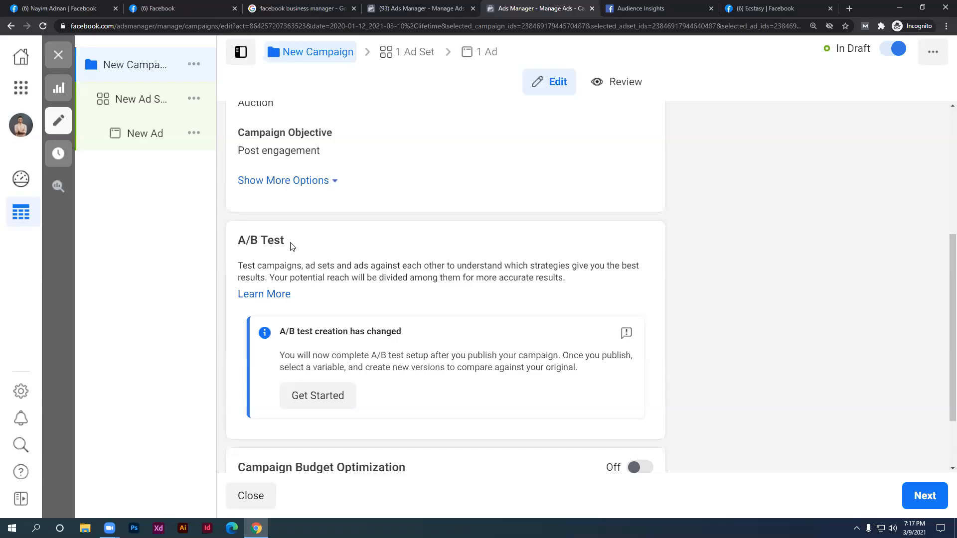
pyautogui.scroll(5, 294, 245)
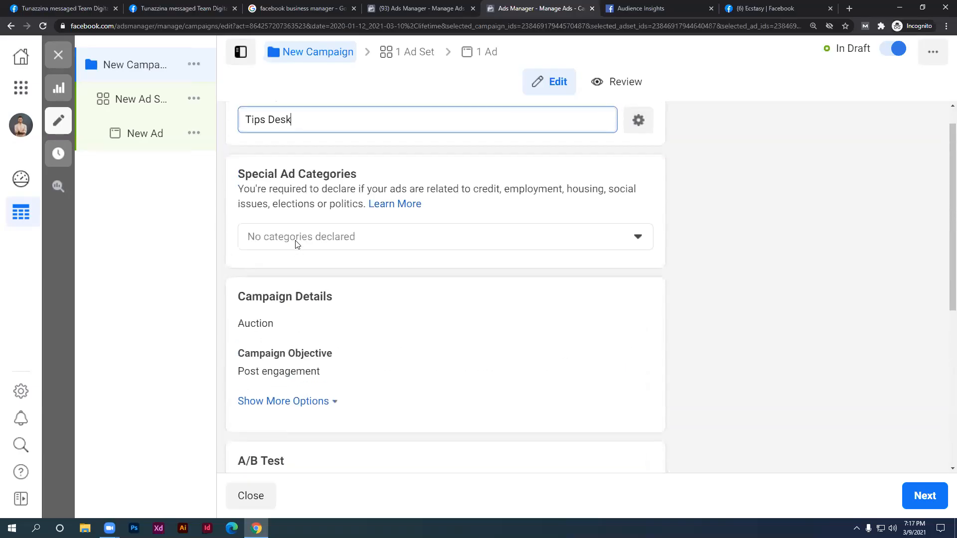
pyautogui.click(698, 168)
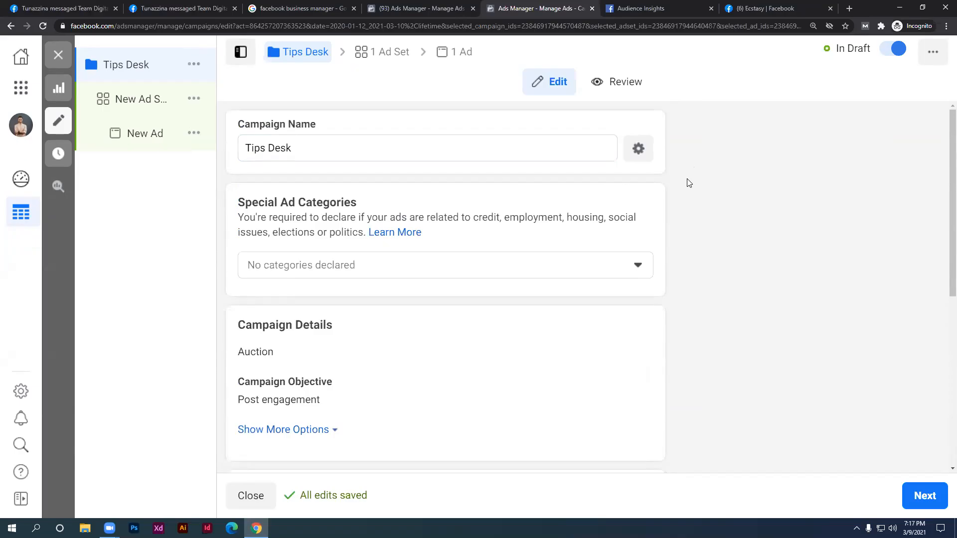
pyautogui.scroll(-3, 687, 187)
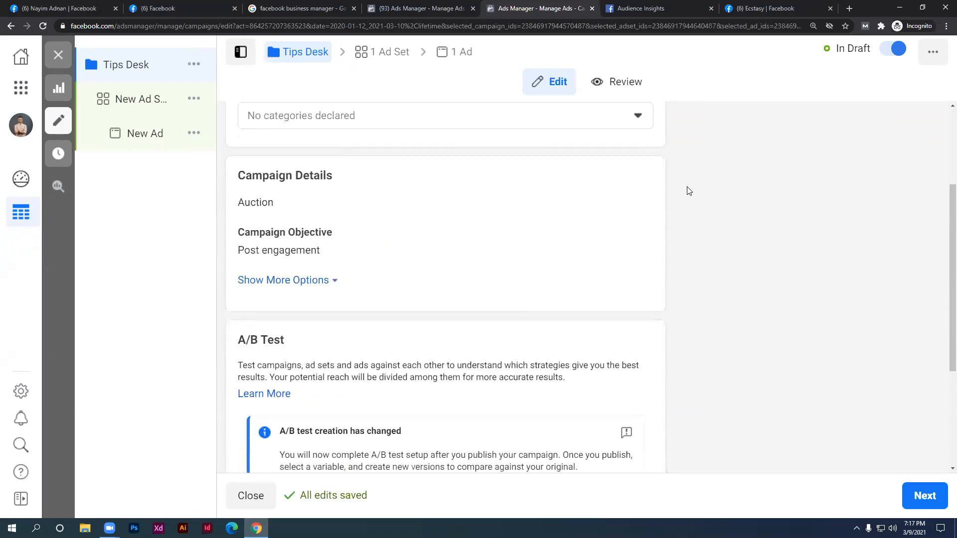
pyautogui.scroll(3, 678, 195)
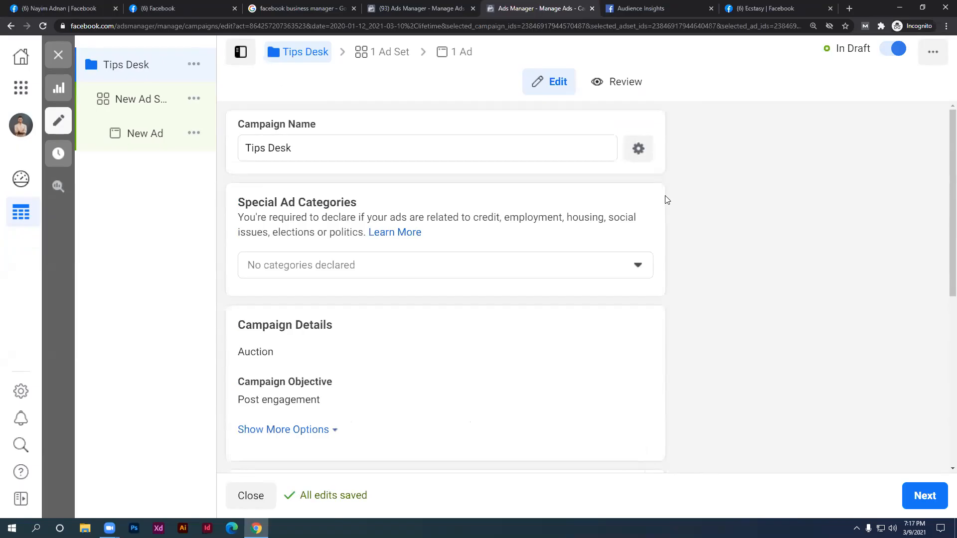
pyautogui.scroll(-2, 667, 200)
pyautogui.scroll(2, 667, 201)
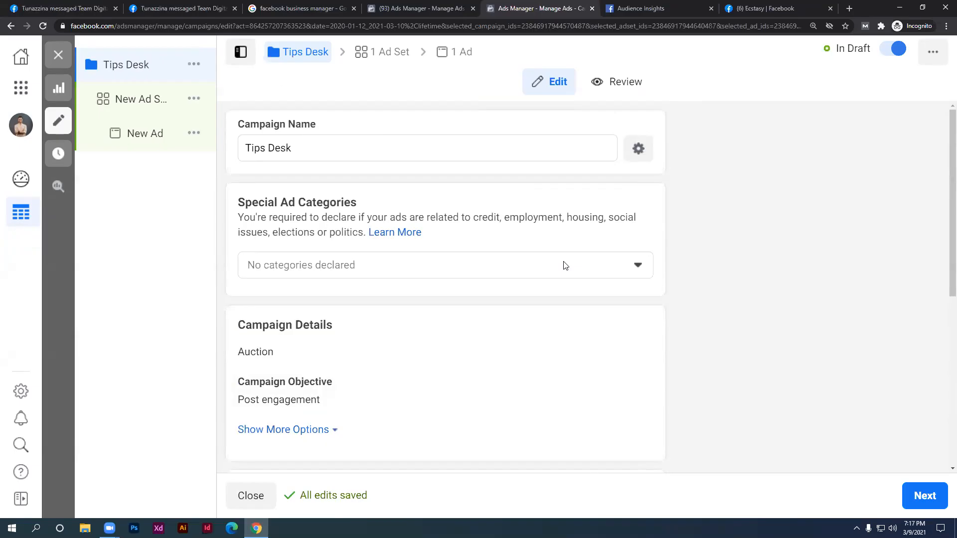
pyautogui.click(373, 147)
pyautogui.scroll(-2, 524, 165)
pyautogui.scroll(-5, 524, 169)
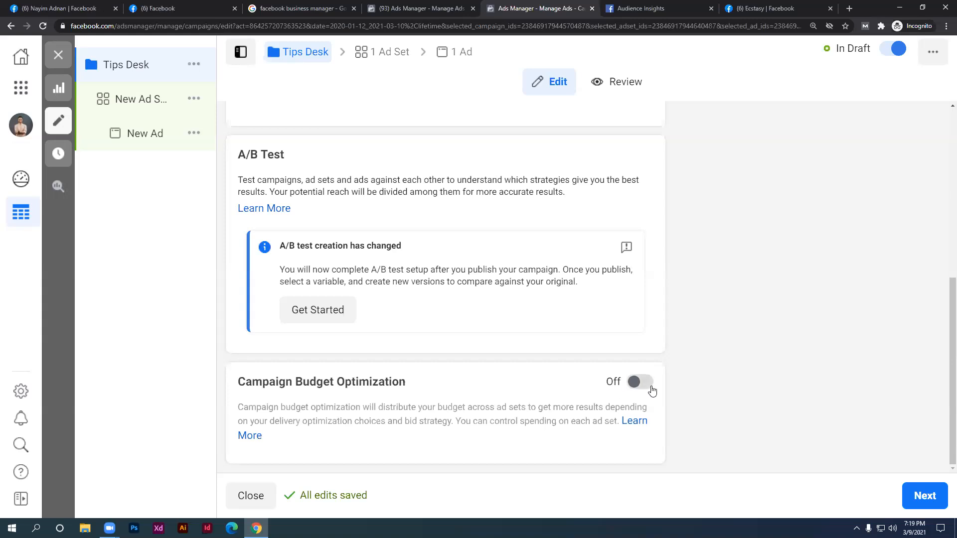
pyautogui.scroll(6, 651, 391)
pyautogui.scroll(-6, 564, 211)
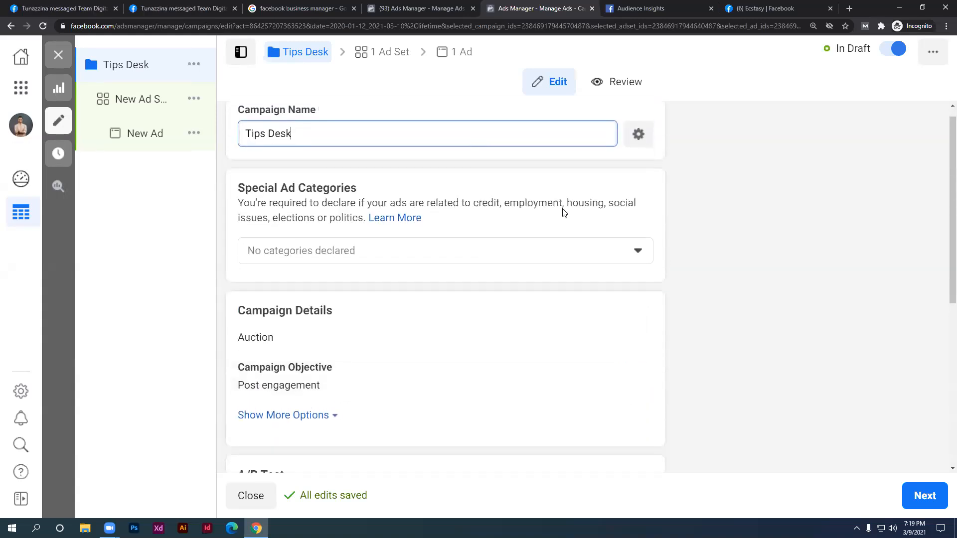
# Move on to the ad set and rename it from 'New Ad Set' to 'Tips Desk'
pyautogui.click(922, 495)
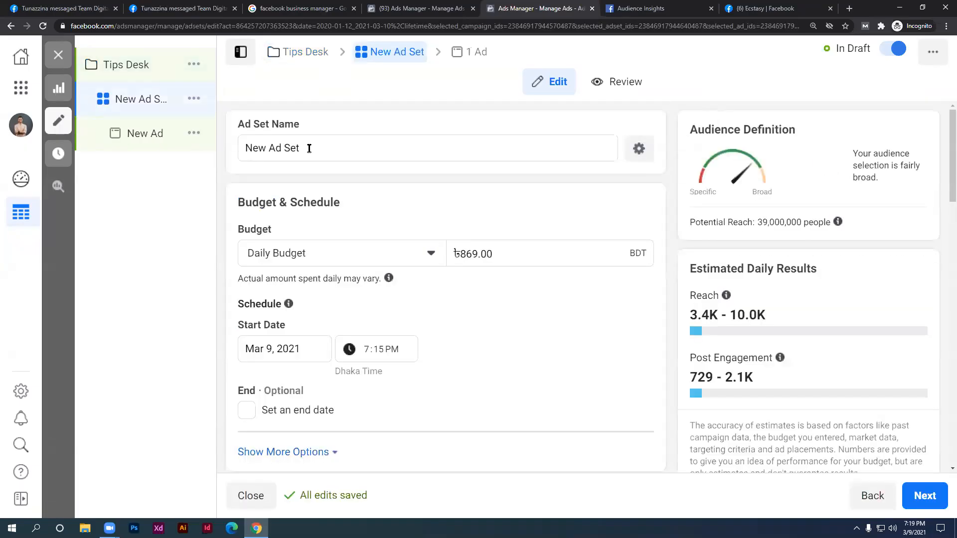
pyautogui.moveTo(167, 139); pyautogui.dragTo(230, 148)
pyautogui.write('T')
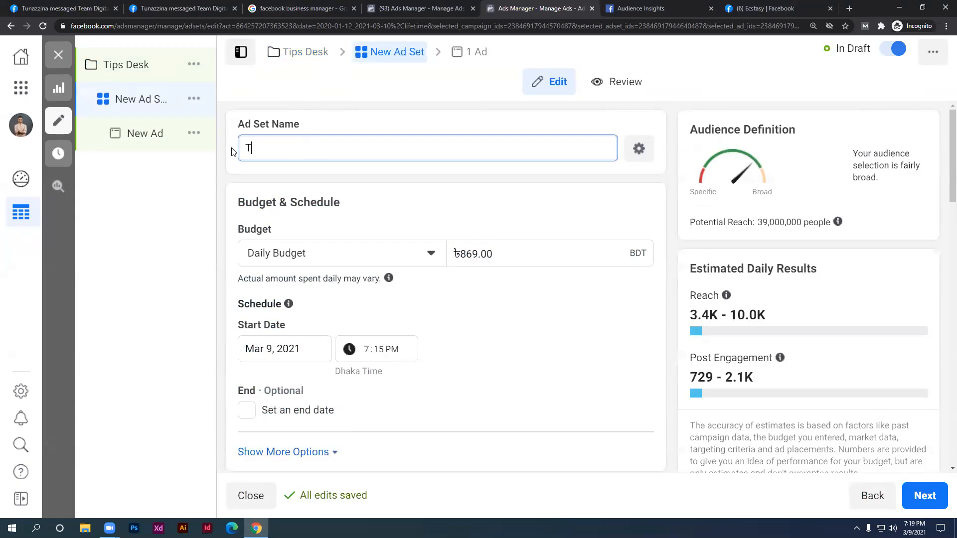
pyautogui.write('ips Desk')
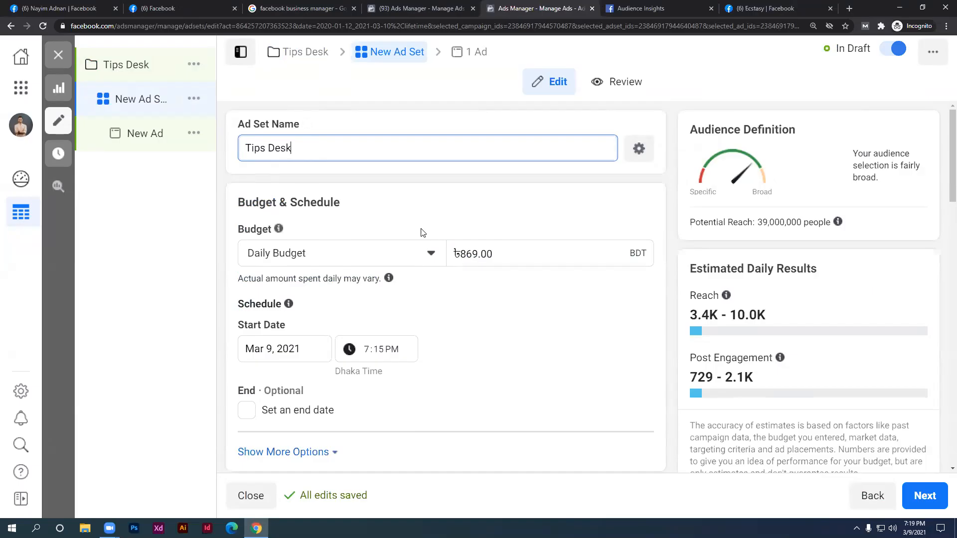
pyautogui.scroll(-5, 346, 254)
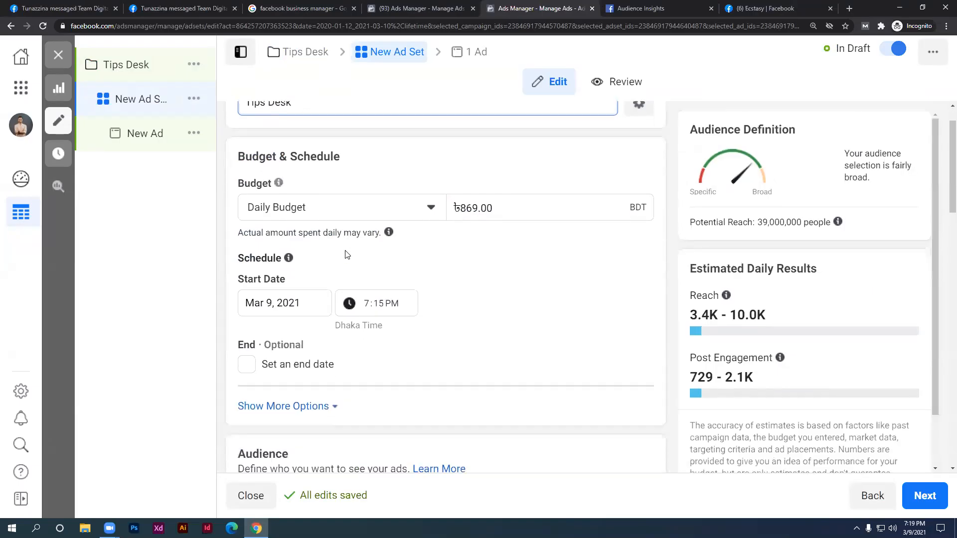
pyautogui.scroll(3, 342, 245)
pyautogui.scroll(2, 282, 150)
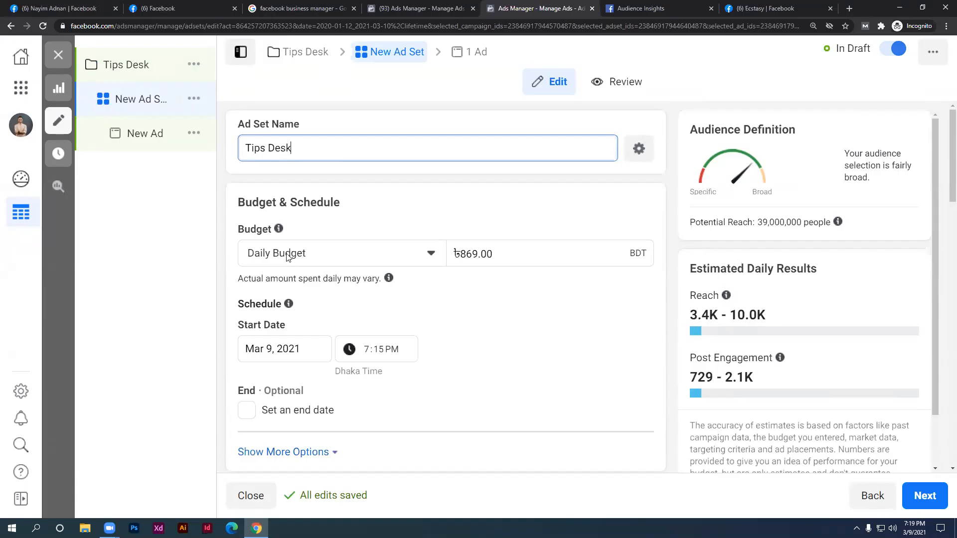
pyautogui.click(287, 256)
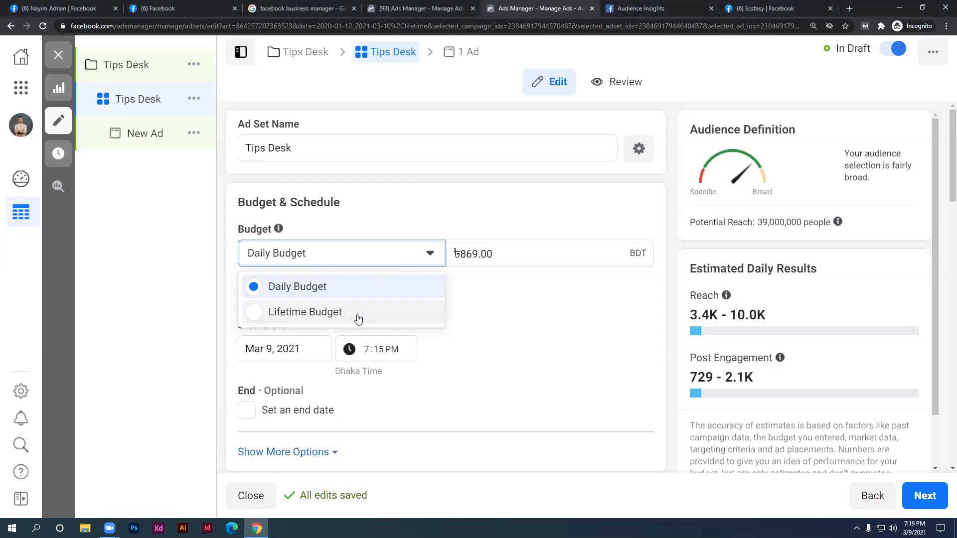
# Switch the Tips Desk ad set to a Lifetime Budget and enter 1000 as the amount
pyautogui.click(358, 315)
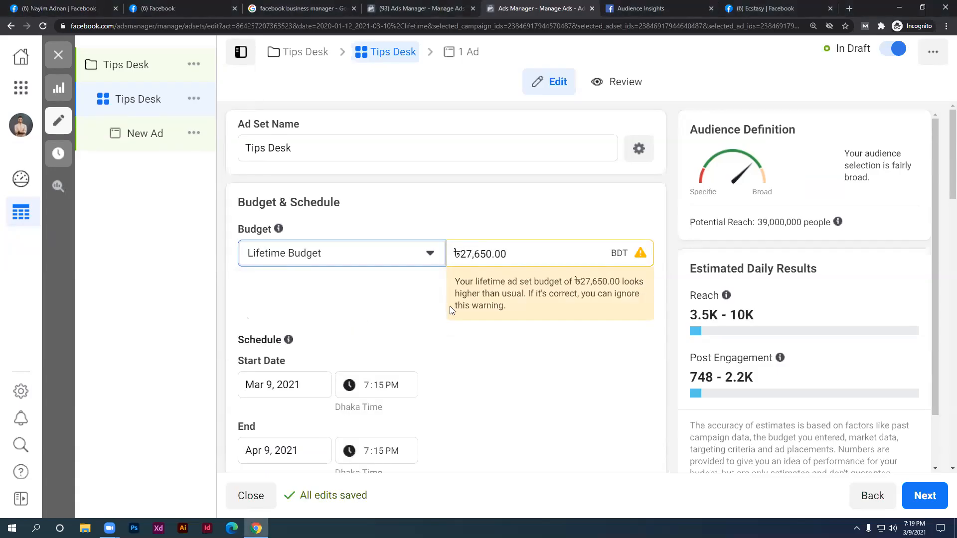
pyautogui.moveTo(459, 254); pyautogui.dragTo(491, 258)
pyautogui.write('1-')
pyautogui.press('BackSpace')
pyautogui.write('00')
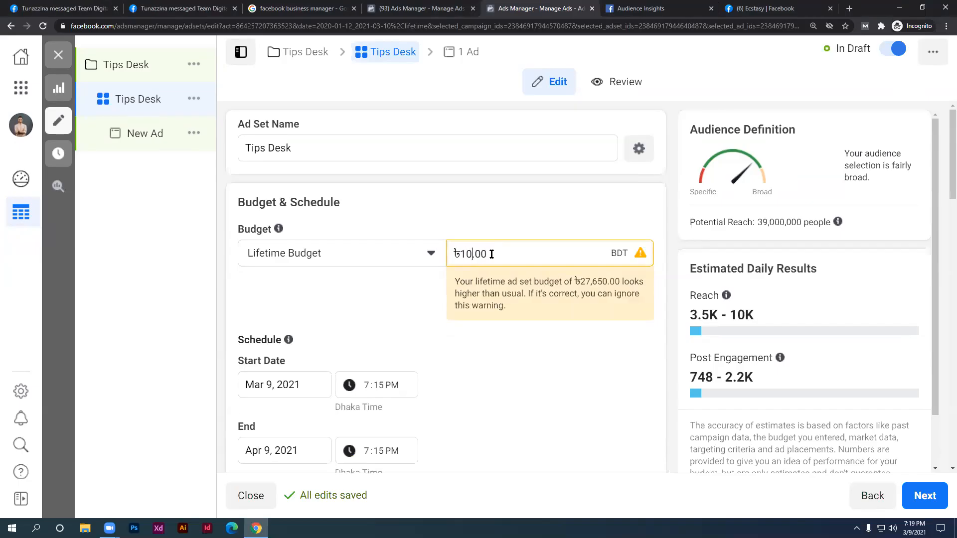
pyautogui.write('0')
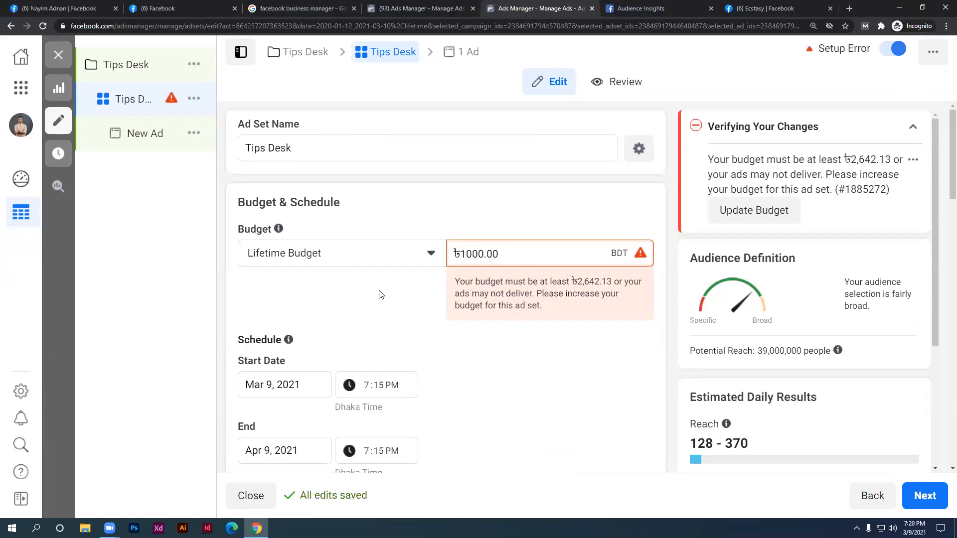
pyautogui.click(512, 454)
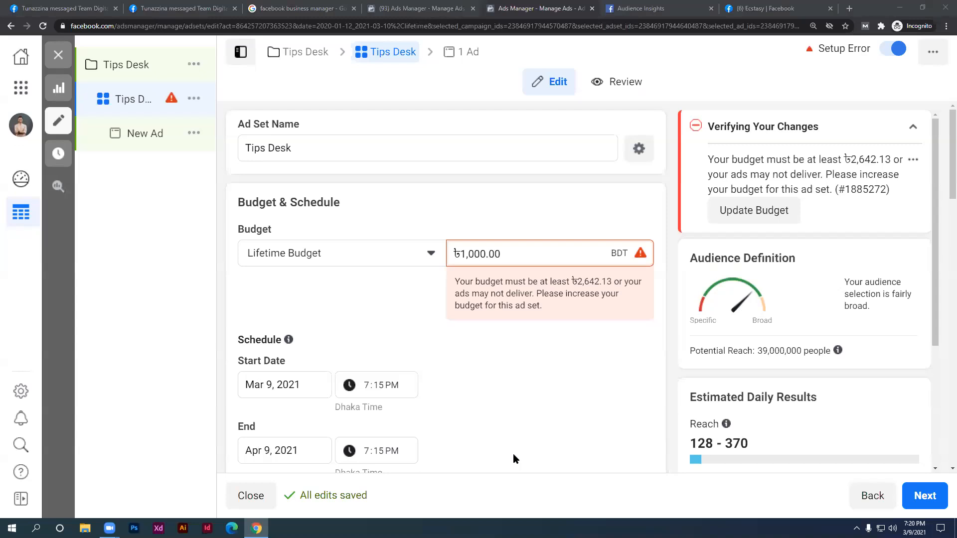
pyautogui.doubleClick(469, 254)
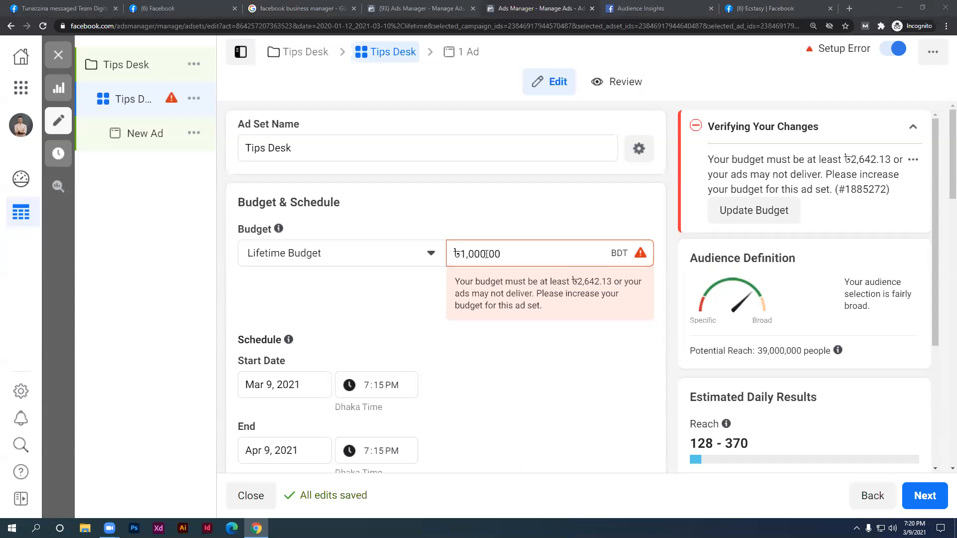
pyautogui.moveTo(467, 255); pyautogui.dragTo(459, 255)
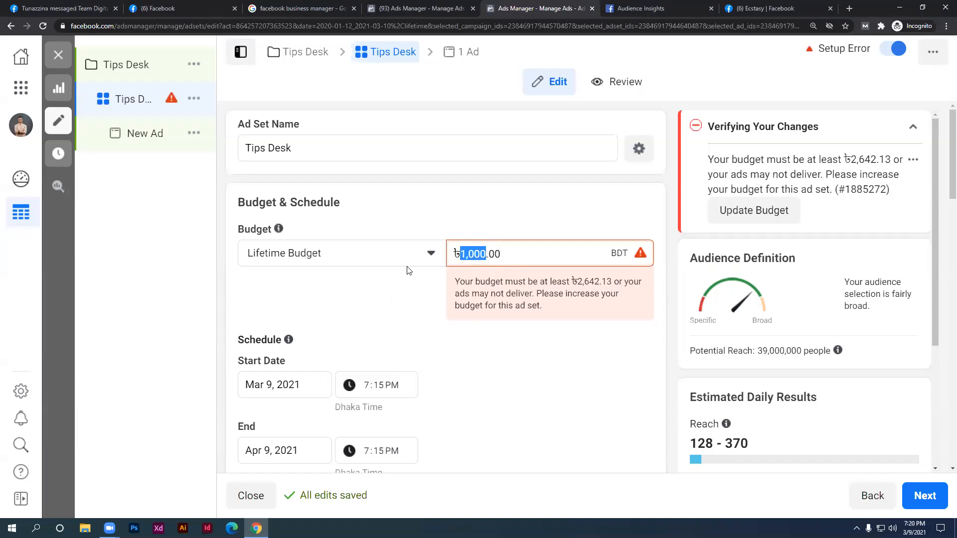
pyautogui.click(412, 279)
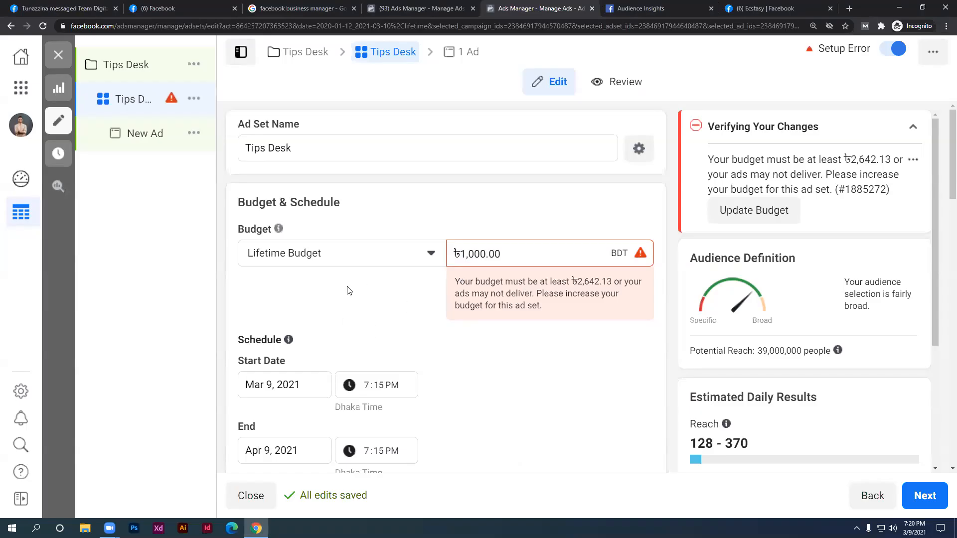
pyautogui.click(362, 260)
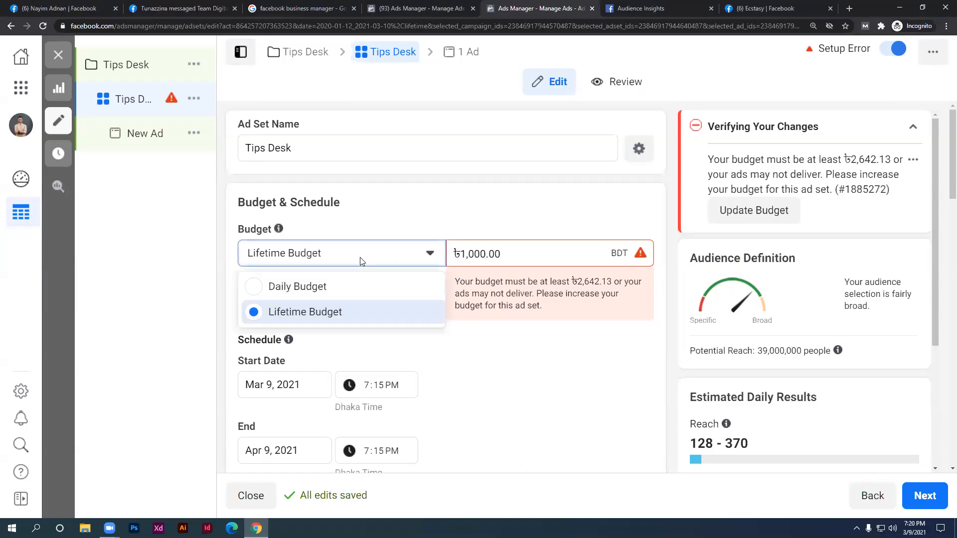
pyautogui.click(353, 321)
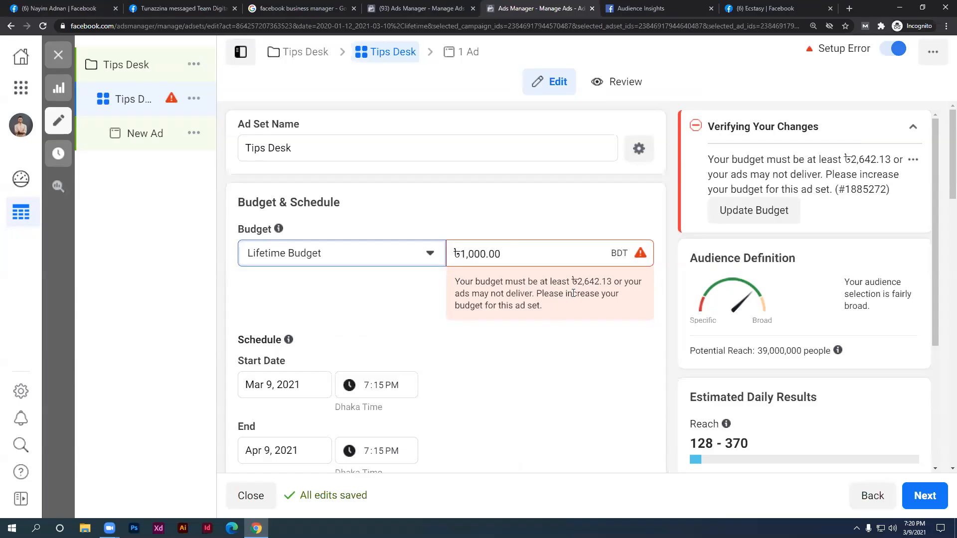
pyautogui.click(488, 255)
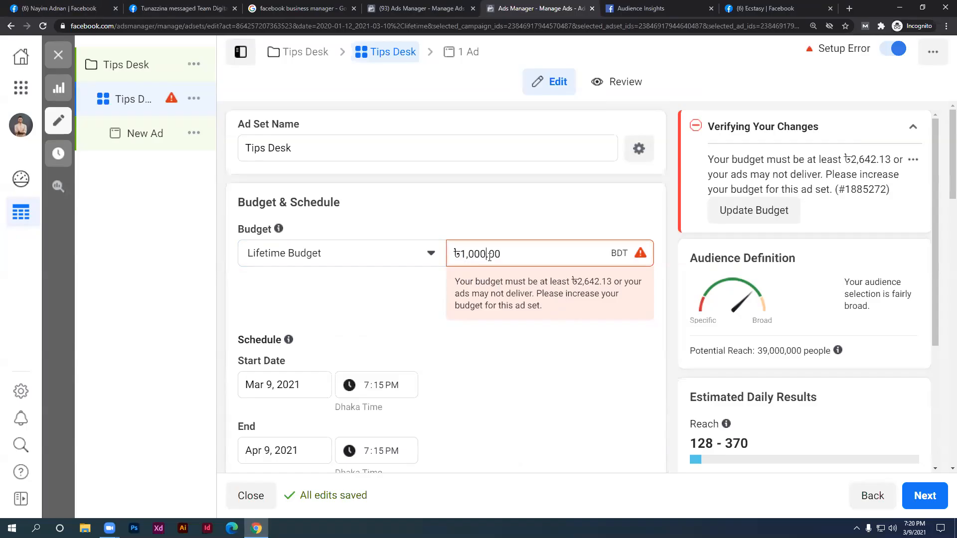
pyautogui.scroll(-1, 406, 293)
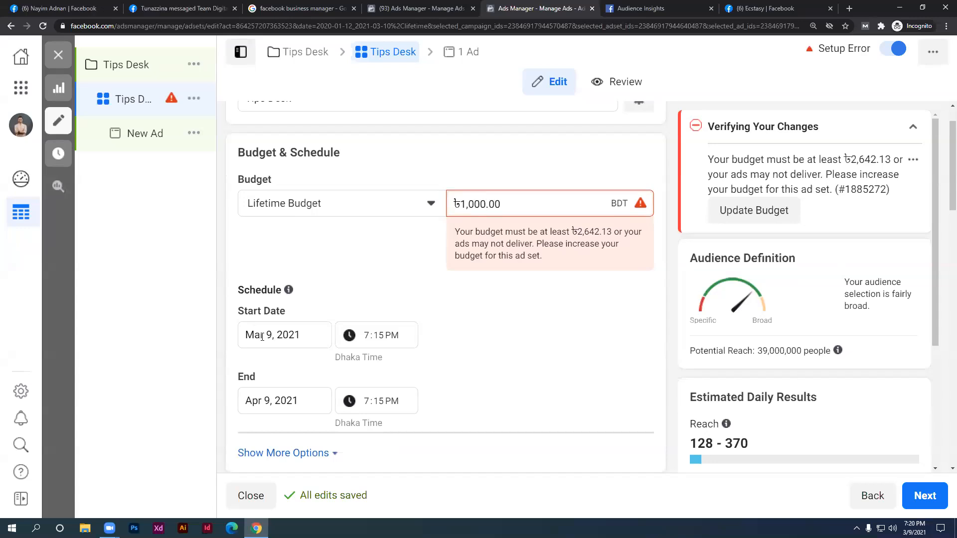
# Set the Tips Desk ad set's end date to March 15, 2021
pyautogui.click(250, 403)
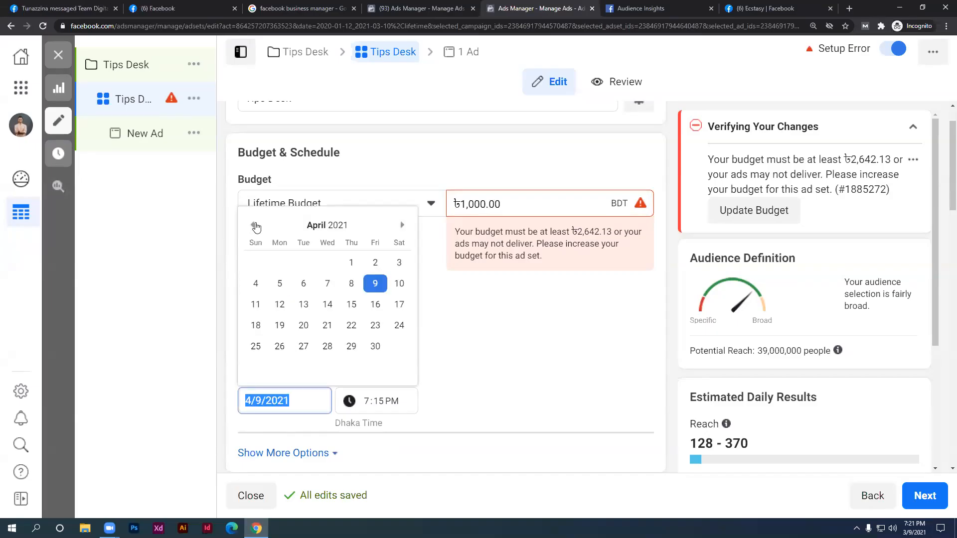
pyautogui.click(253, 225)
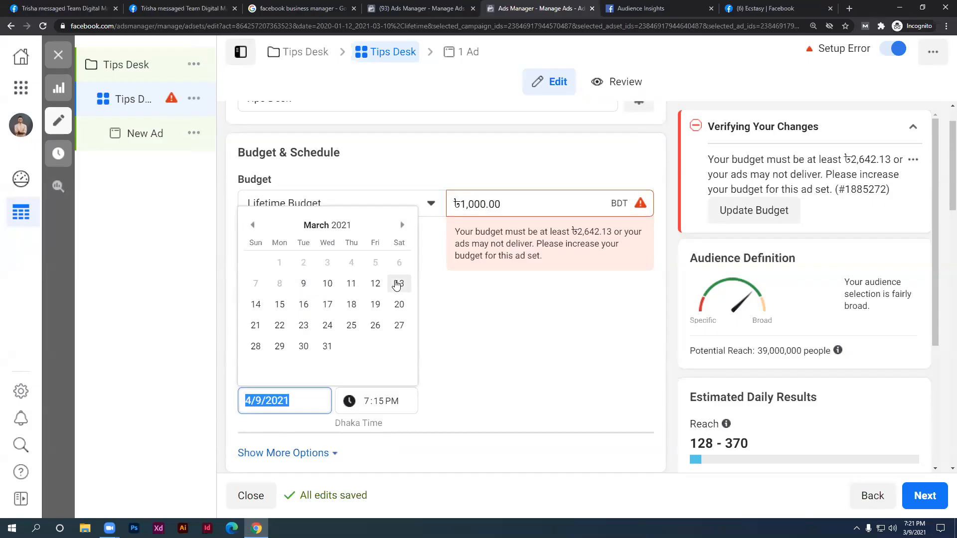
pyautogui.click(280, 304)
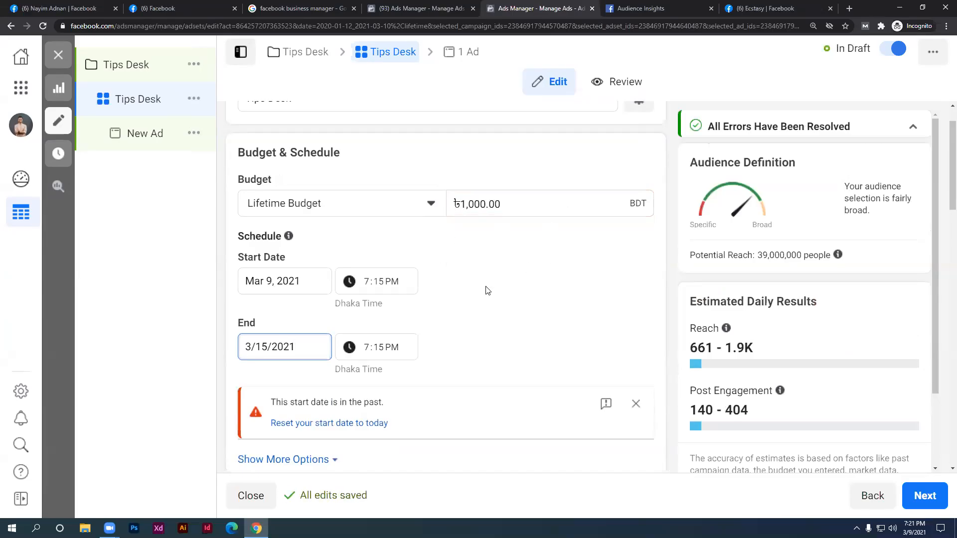
pyautogui.scroll(-2, 480, 279)
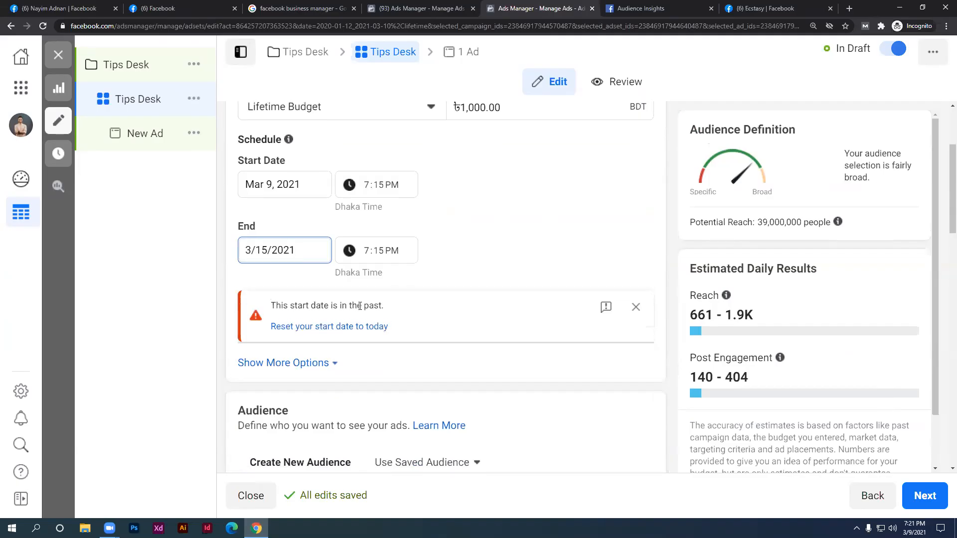
pyautogui.scroll(2, 360, 305)
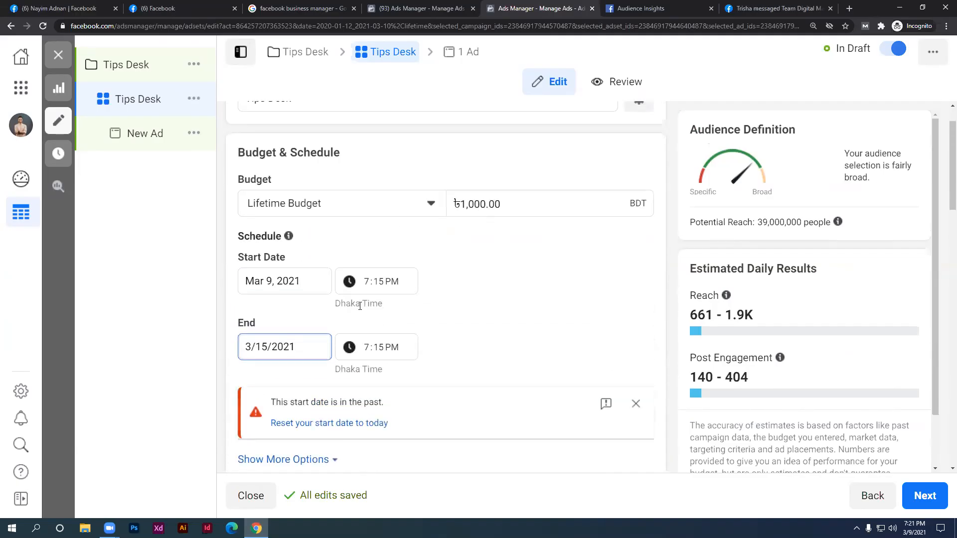
pyautogui.scroll(1, 359, 305)
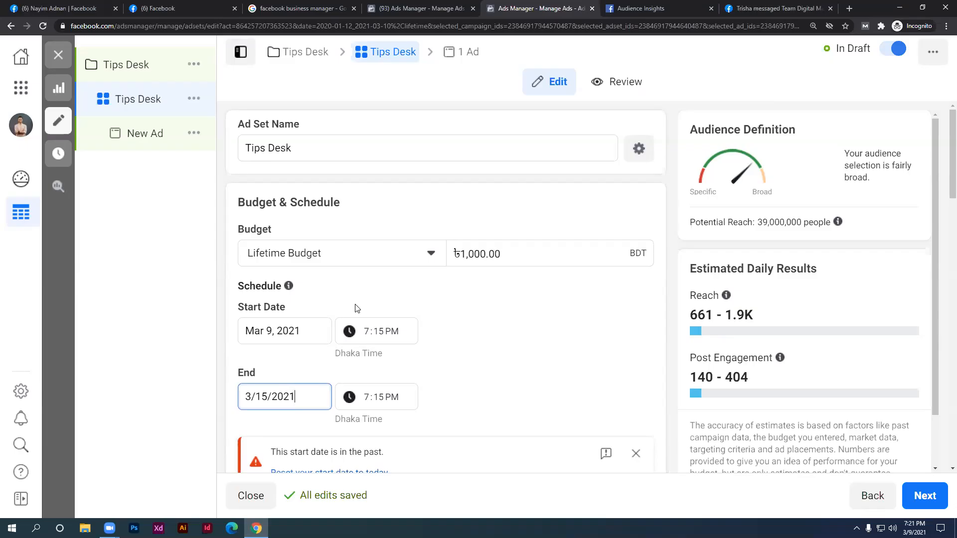
# Toggle the budget to Daily and back to Lifetime, leaving a ৳27,650.00 lifetime budget
pyautogui.click(392, 263)
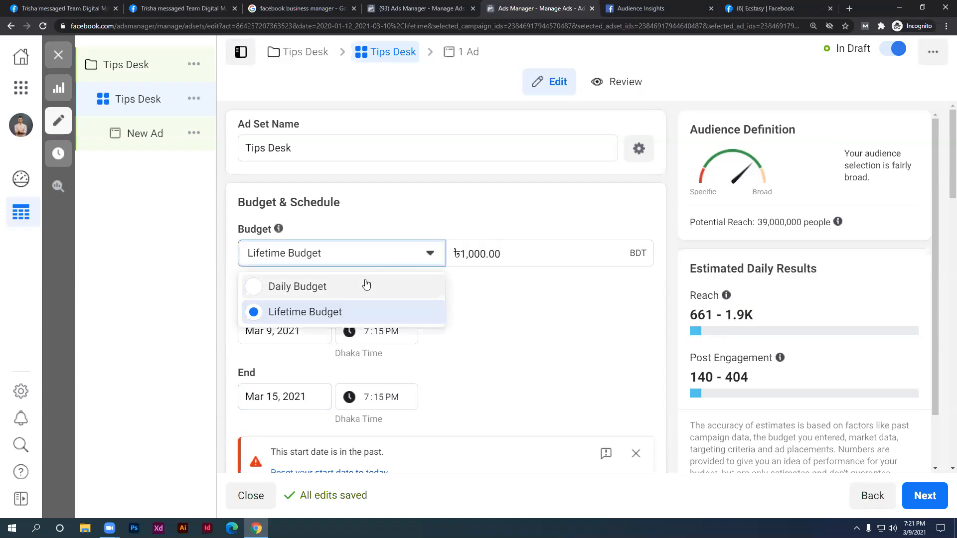
pyautogui.click(365, 284)
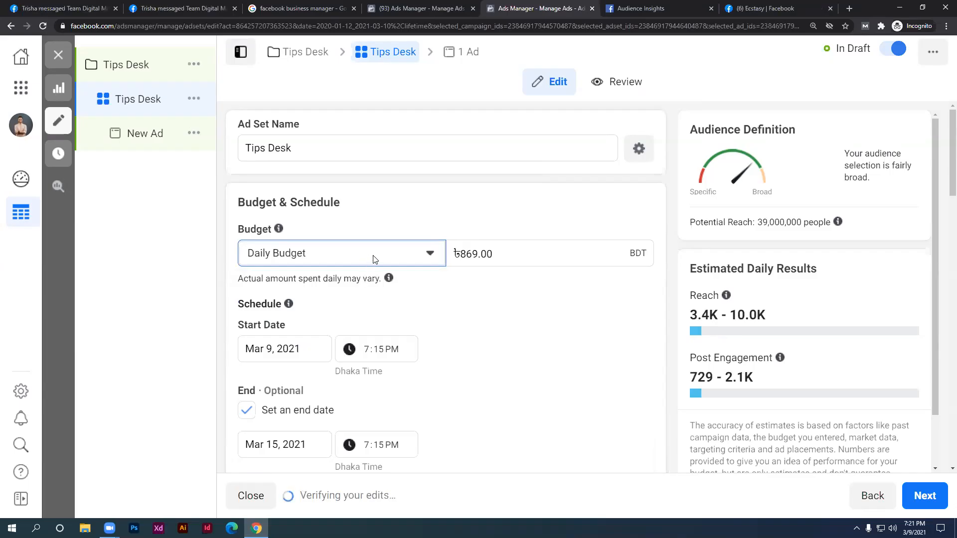
pyautogui.moveTo(471, 254)
pyautogui.mouseDown()
pyautogui.moveTo(459, 252)
pyautogui.moveTo(477, 259)
pyautogui.mouseUp()
pyautogui.click(468, 277)
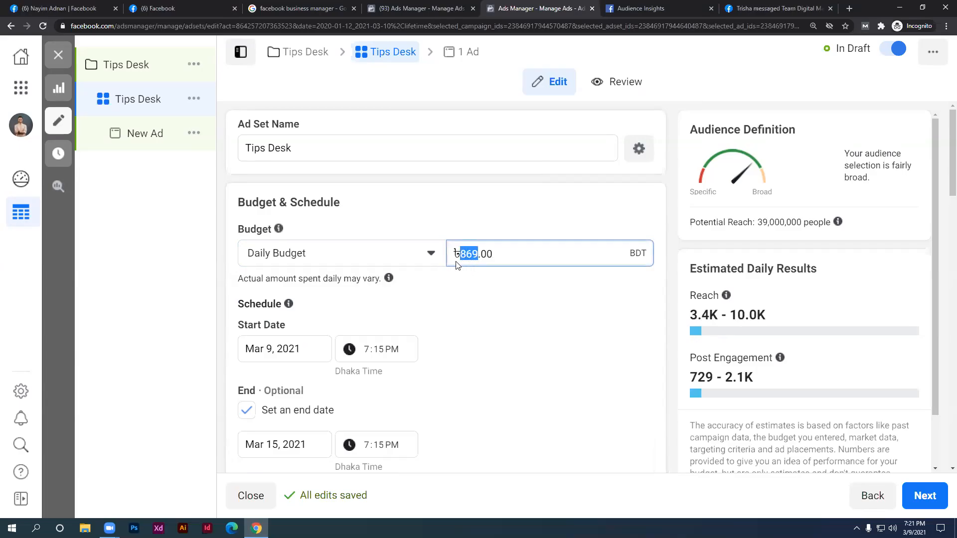
pyautogui.click(414, 265)
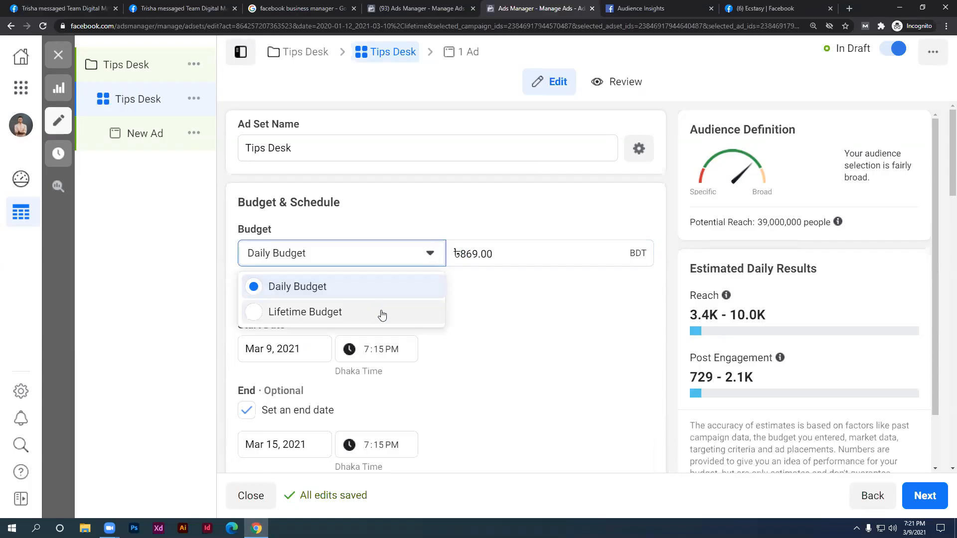
pyautogui.click(440, 313)
pyautogui.moveTo(459, 254); pyautogui.dragTo(489, 257)
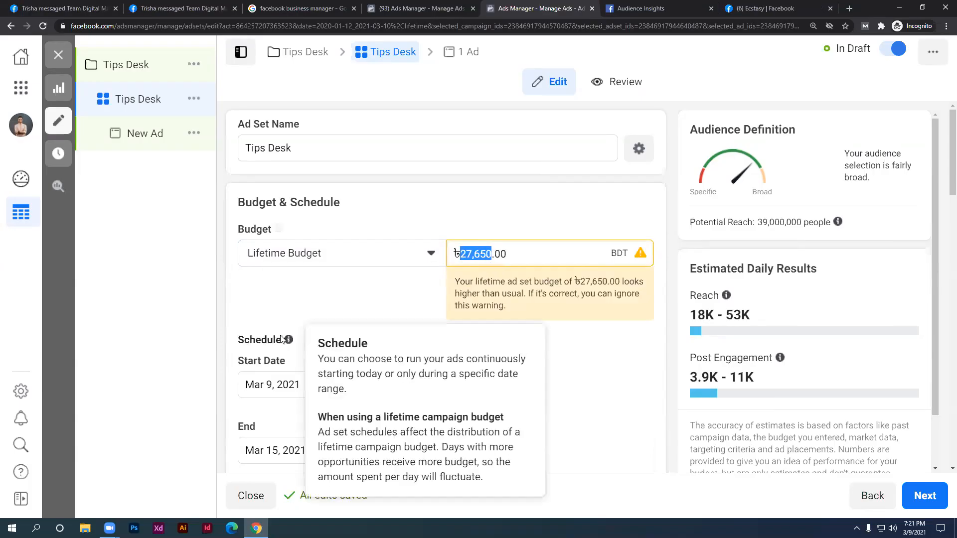
pyautogui.scroll(-1, 289, 338)
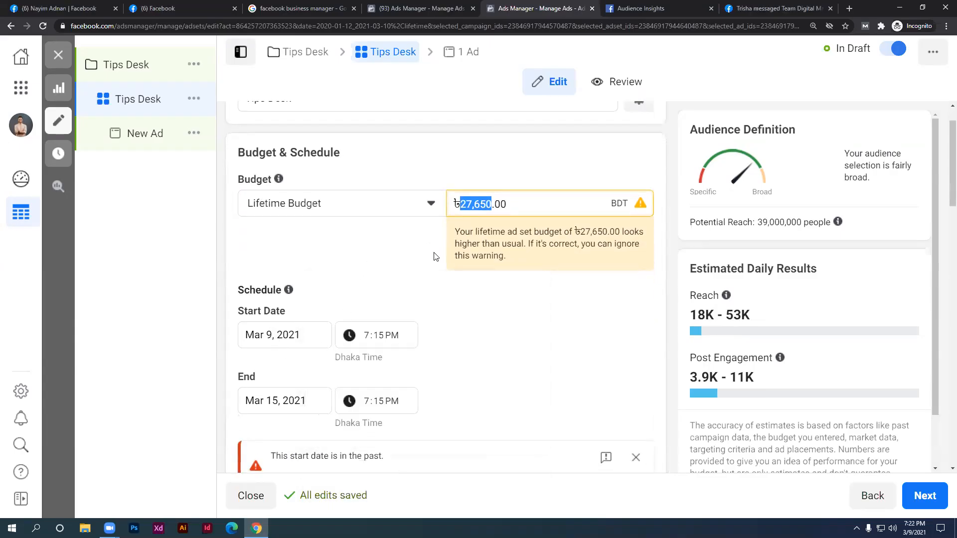
pyautogui.click(460, 208)
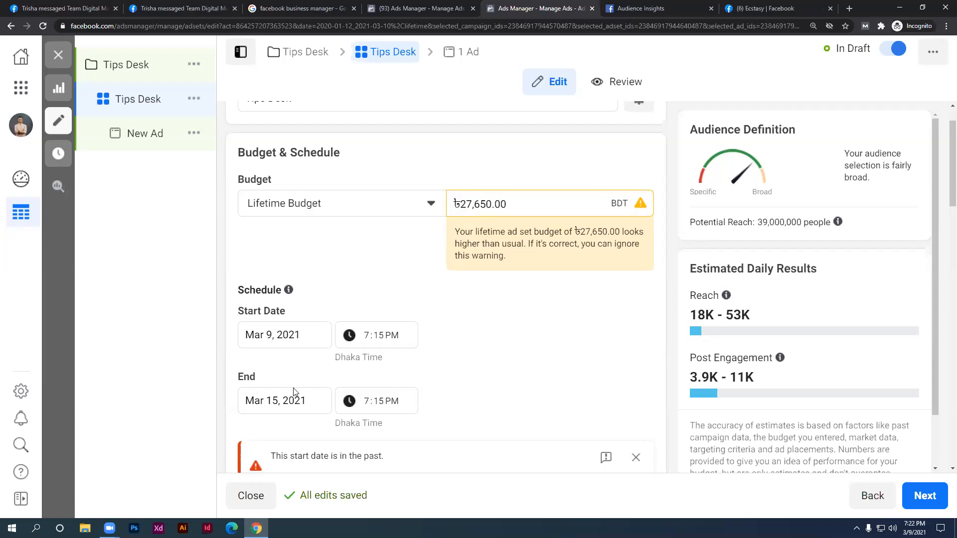
# Move the ad set's end date to March 12, 2021
pyautogui.click(292, 400)
pyautogui.click(249, 225)
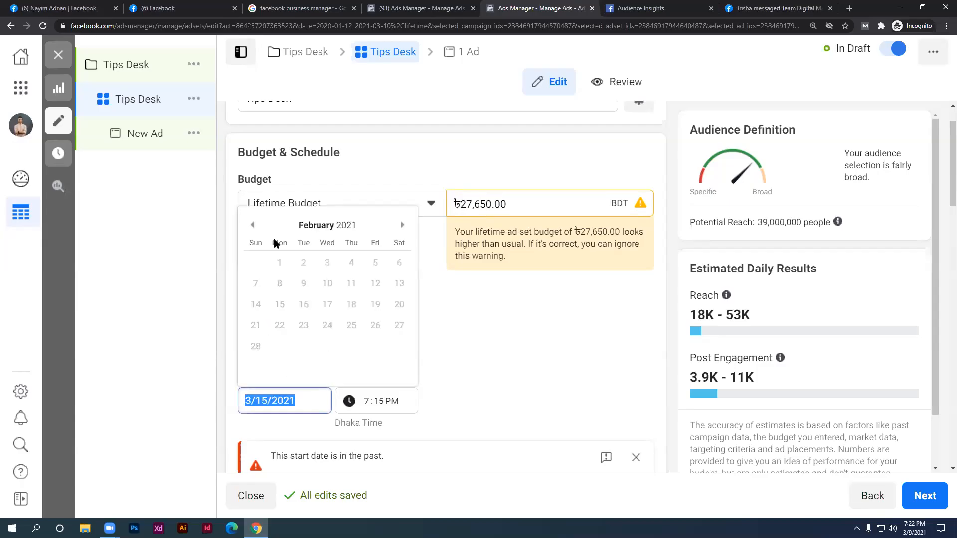
pyautogui.click(401, 225)
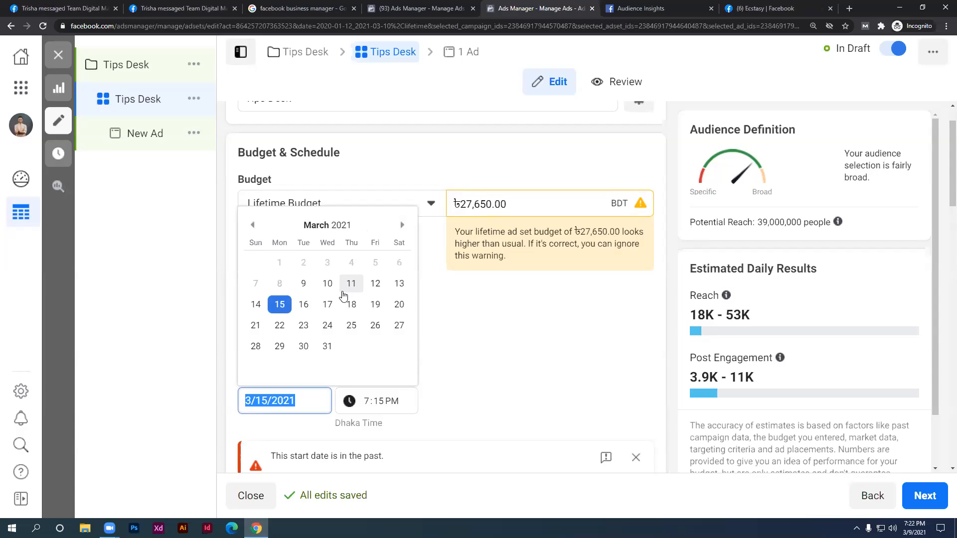
pyautogui.click(385, 288)
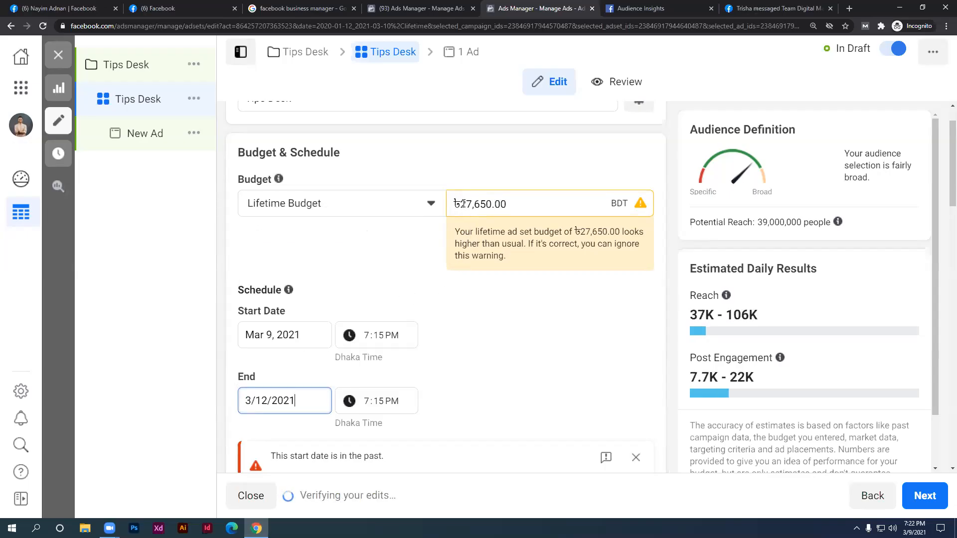
# Try twice to retype the lifetime budget as 1000; it stays ৳27,650.00
pyautogui.moveTo(459, 205); pyautogui.dragTo(492, 205)
pyautogui.write('1000')
pyautogui.click(350, 247)
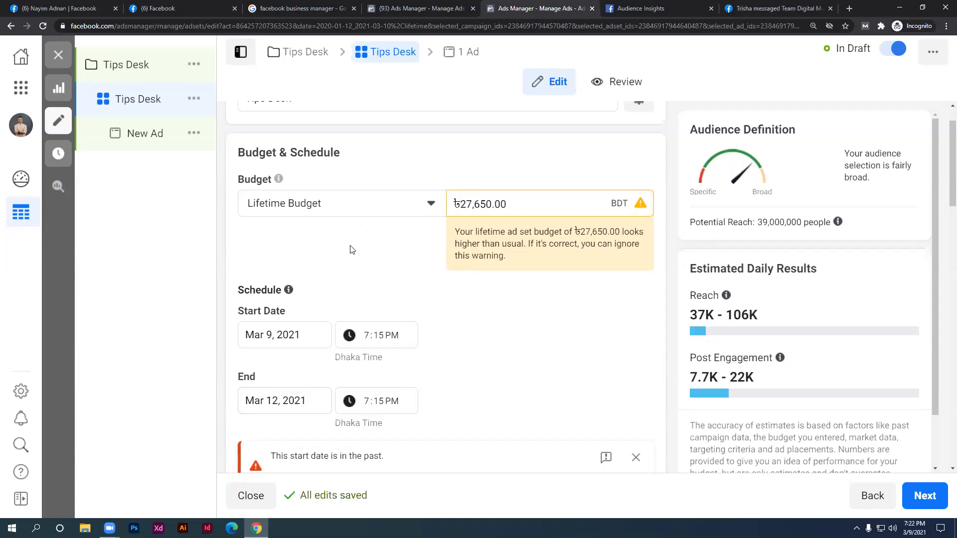
pyautogui.moveTo(463, 202); pyautogui.dragTo(494, 205)
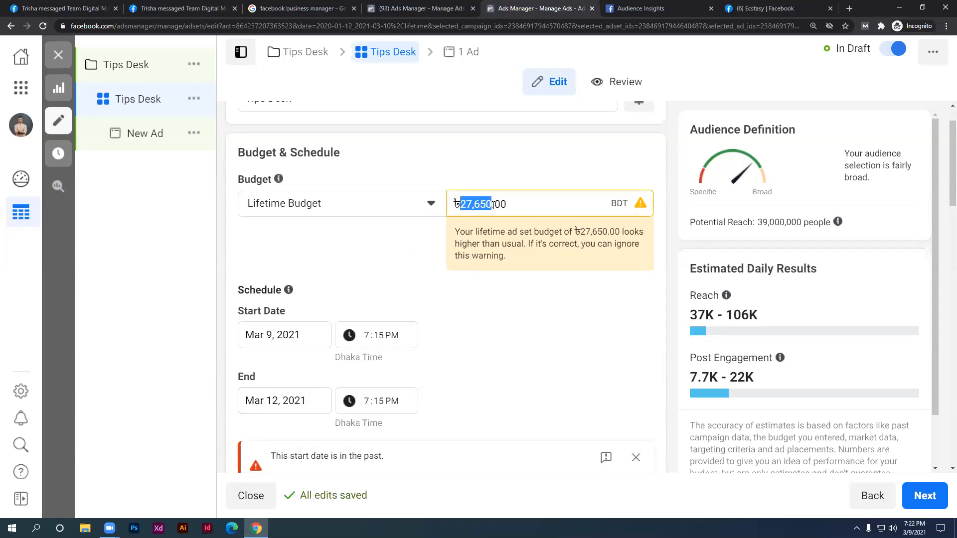
pyautogui.write('1000')
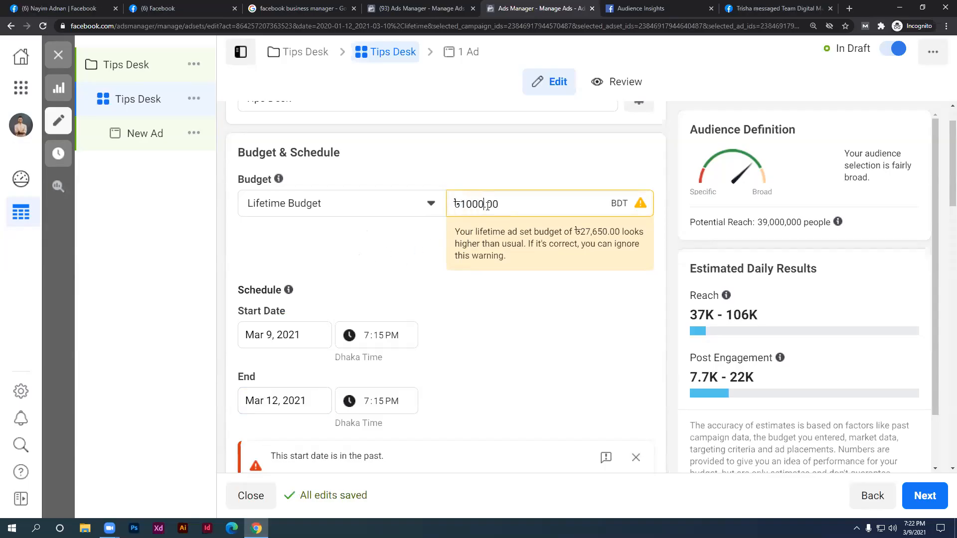
pyautogui.click(467, 277)
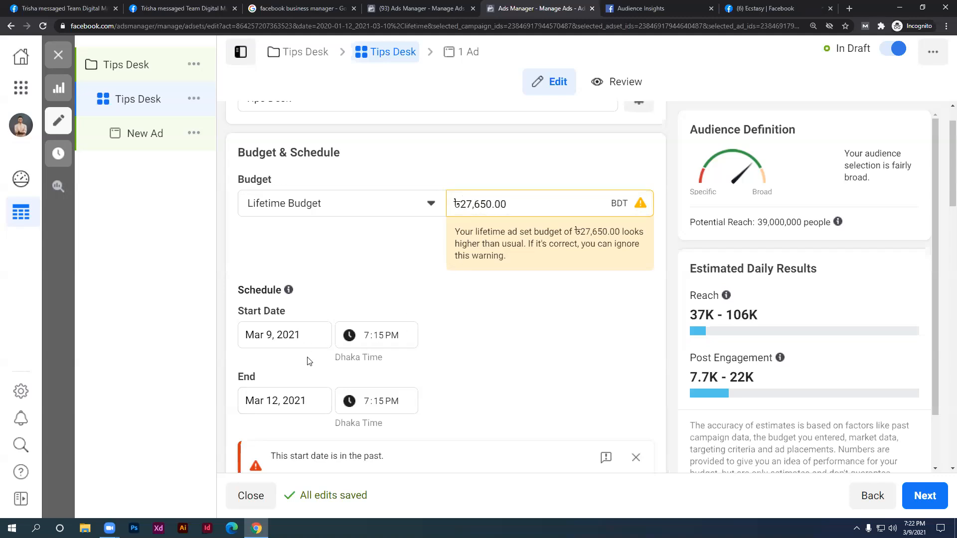
# Switch the budget to Daily and back to Lifetime, keeping the ৳27,650.00 amount
pyautogui.click(314, 203)
pyautogui.click(307, 263)
pyautogui.click(301, 214)
pyautogui.click(291, 237)
pyautogui.click(316, 209)
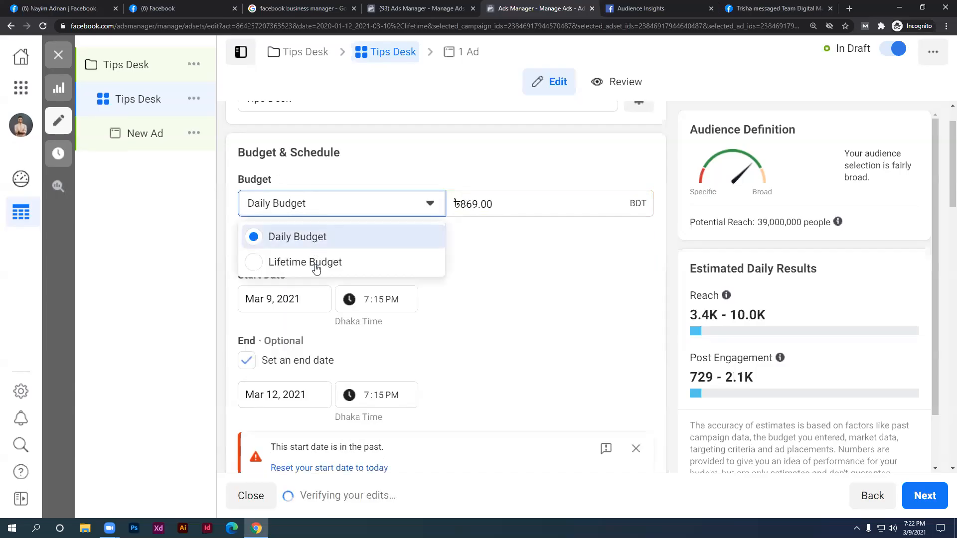
pyautogui.click(311, 262)
pyautogui.scroll(-1, 352, 337)
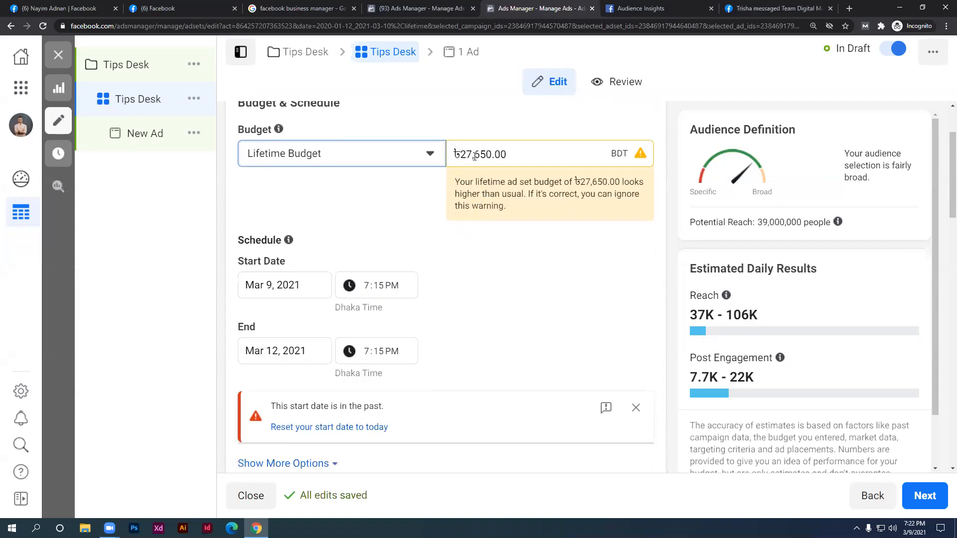
pyautogui.moveTo(493, 154); pyautogui.dragTo(461, 157)
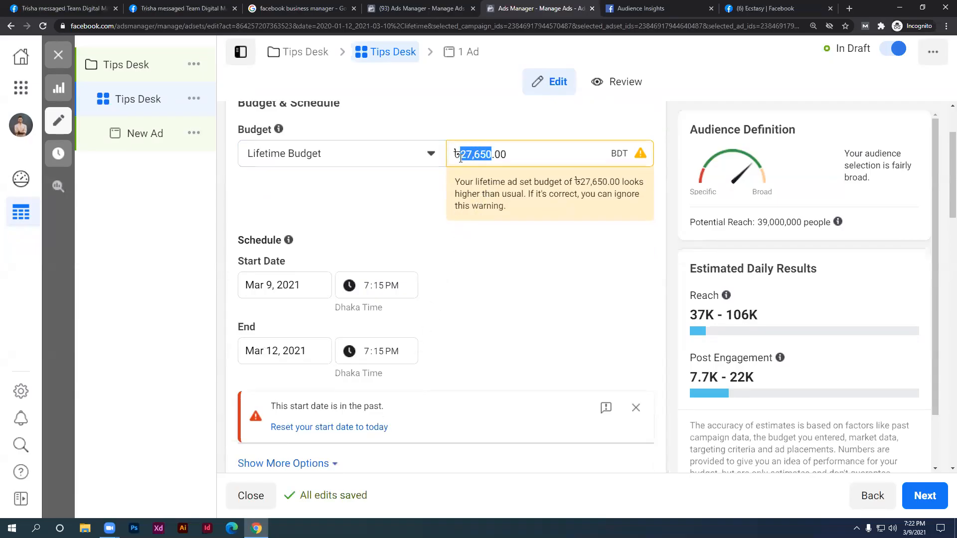
pyautogui.write('1000')
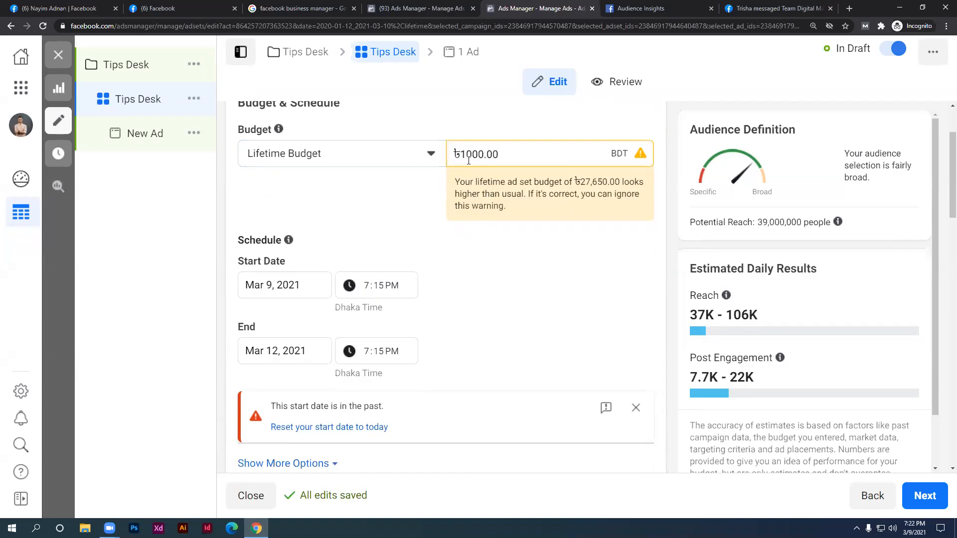
pyautogui.hotkey('ctrl', 'z')
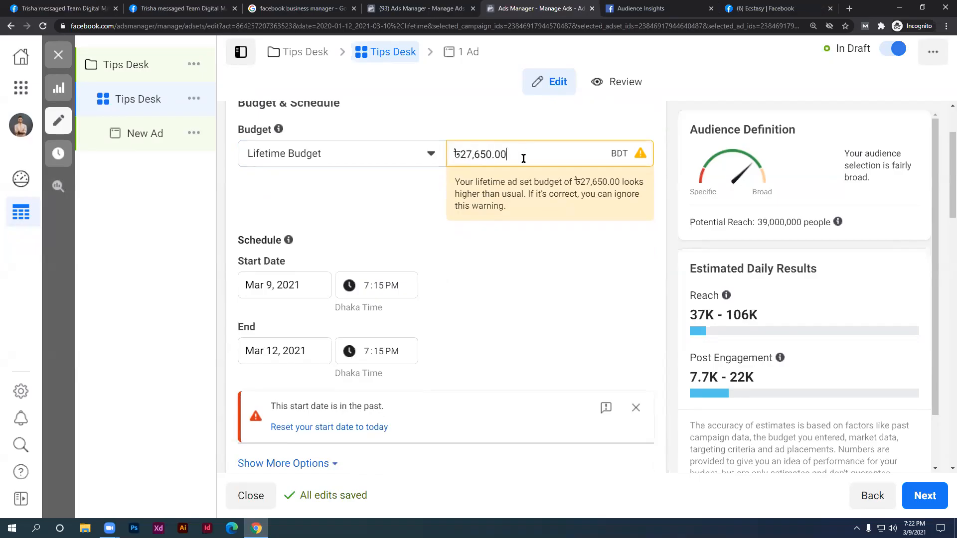
# Set the end date to March 13, 2021, then reload the ad set page
pyautogui.click(314, 351)
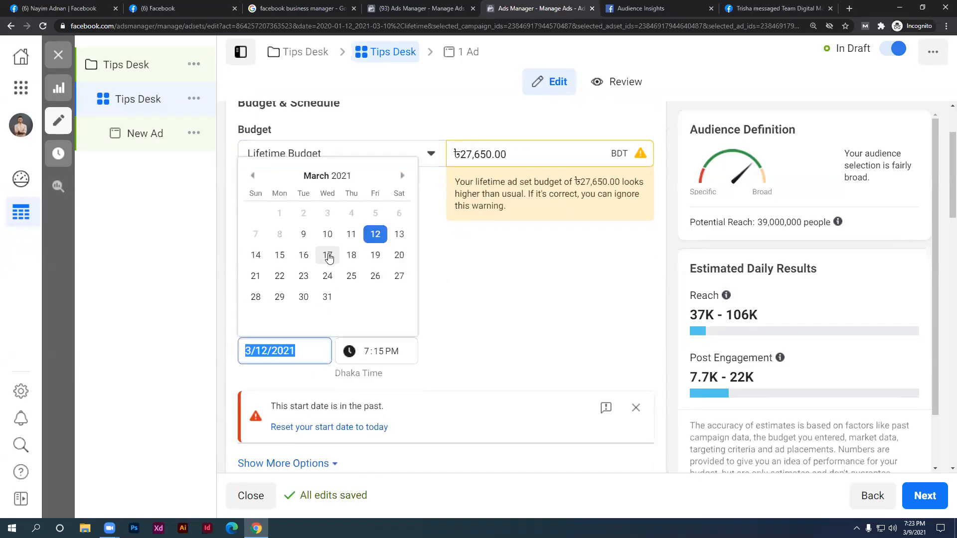
pyautogui.click(254, 176)
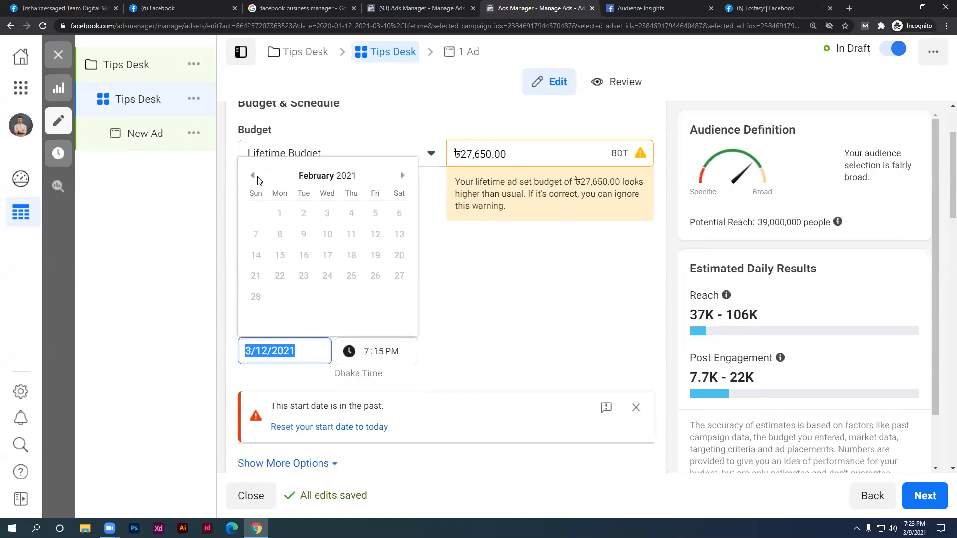
pyautogui.click(401, 175)
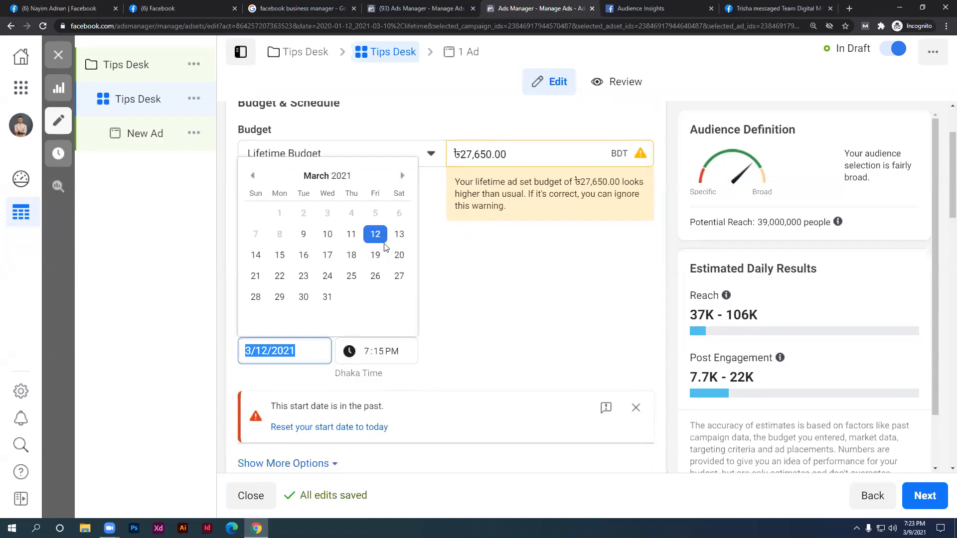
pyautogui.click(636, 407)
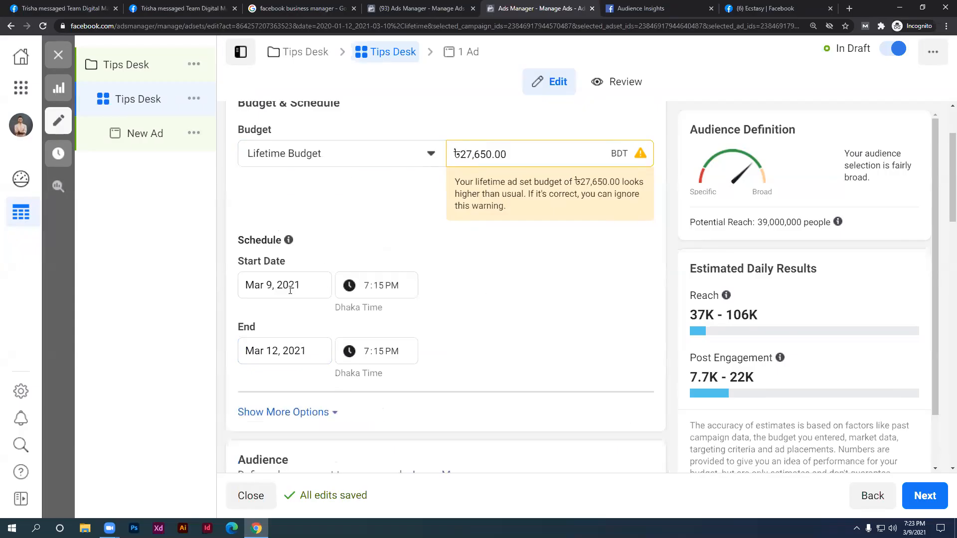
pyautogui.click(251, 349)
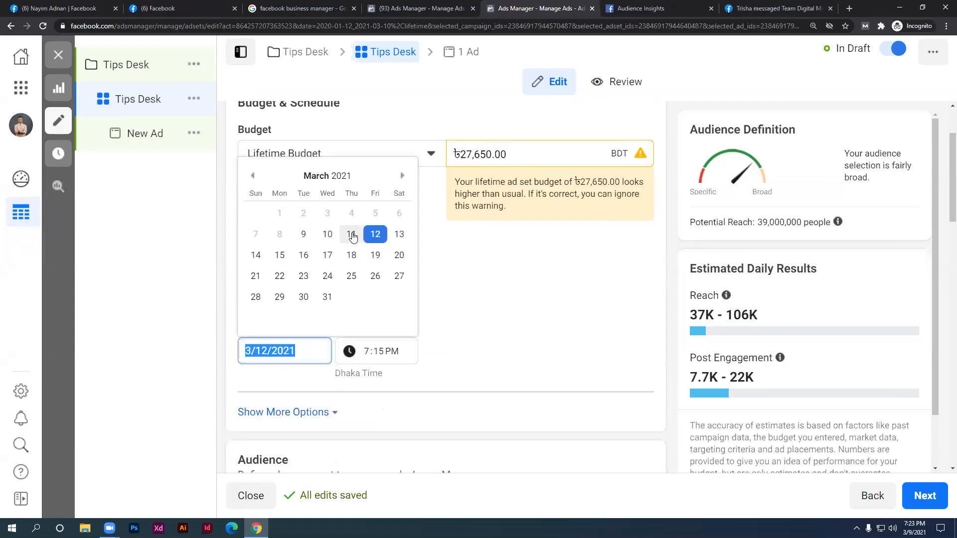
pyautogui.click(397, 237)
pyautogui.click(556, 325)
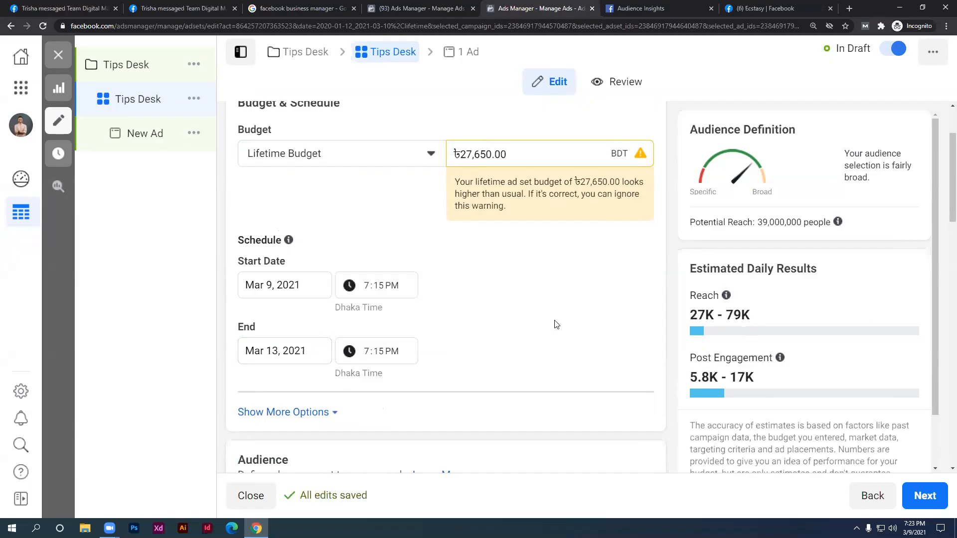
pyautogui.scroll(2, 156, 132)
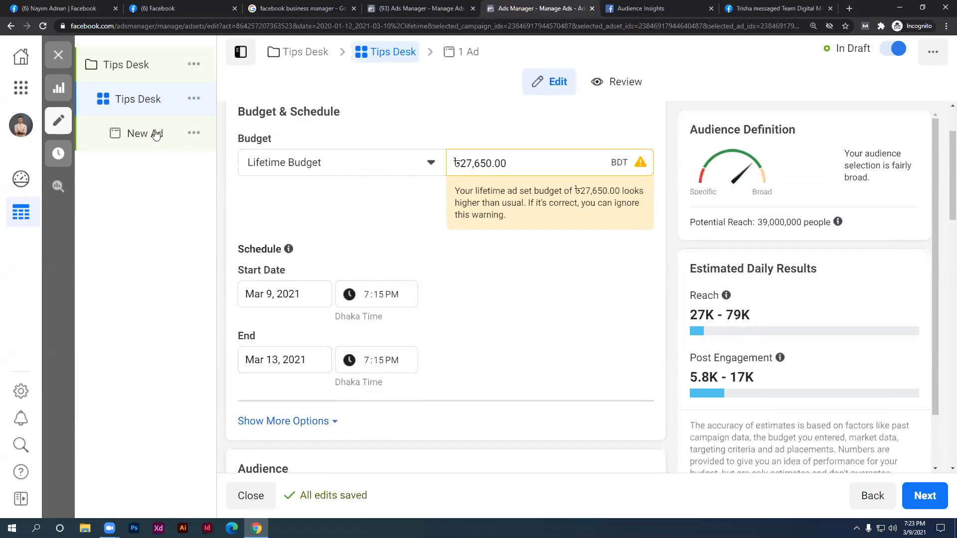
pyautogui.click(44, 26)
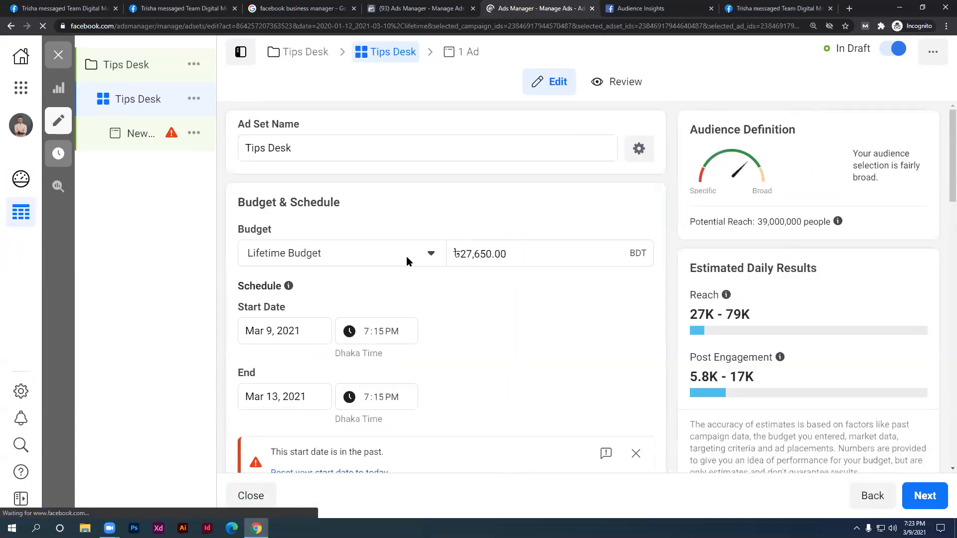
# Switch the ad set to a ৳100.00 daily budget
pyautogui.scroll(-2, 406, 257)
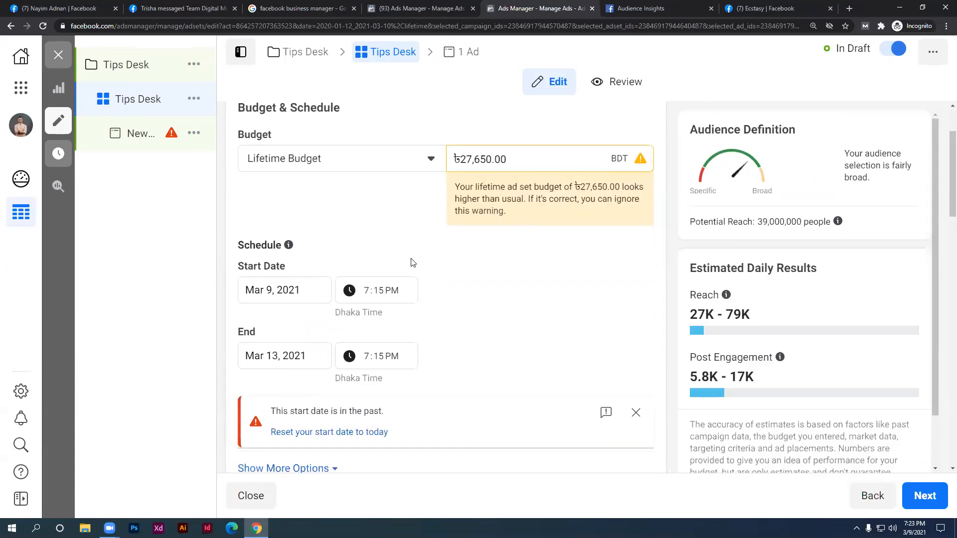
pyautogui.click(399, 159)
pyautogui.click(349, 191)
pyautogui.moveTo(459, 154); pyautogui.dragTo(477, 155)
pyautogui.write('100')
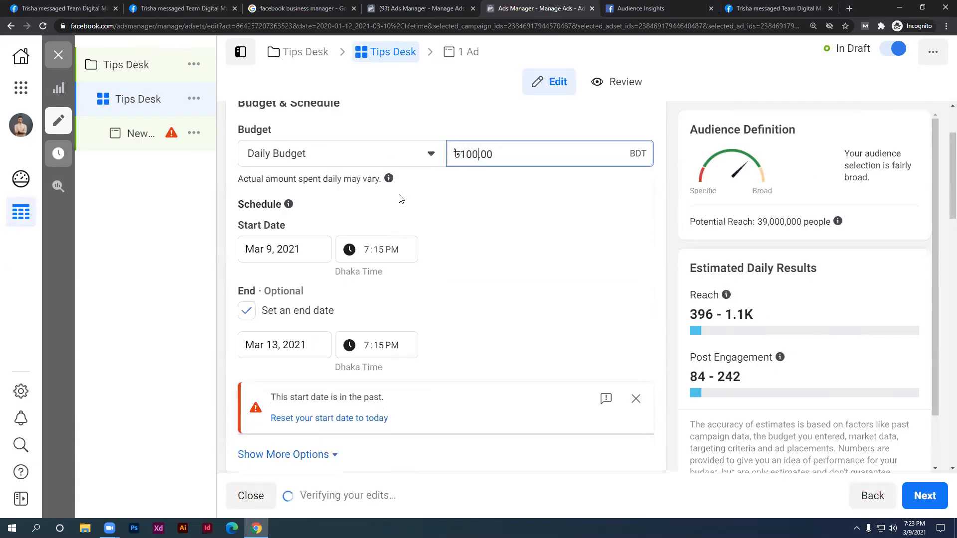
pyautogui.click(401, 199)
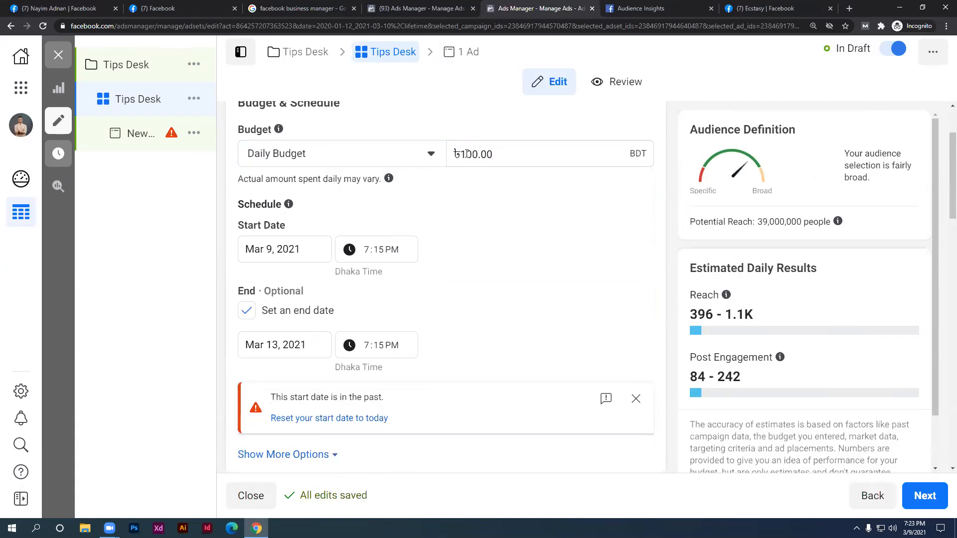
# Change the end date from March 13 to March 15, 2021
pyautogui.scroll(-1, 312, 277)
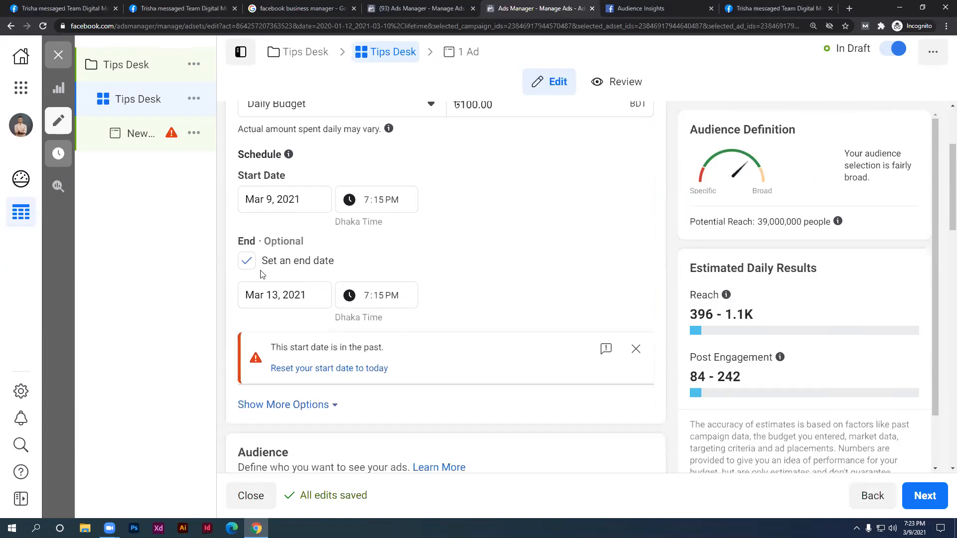
pyautogui.scroll(2, 250, 268)
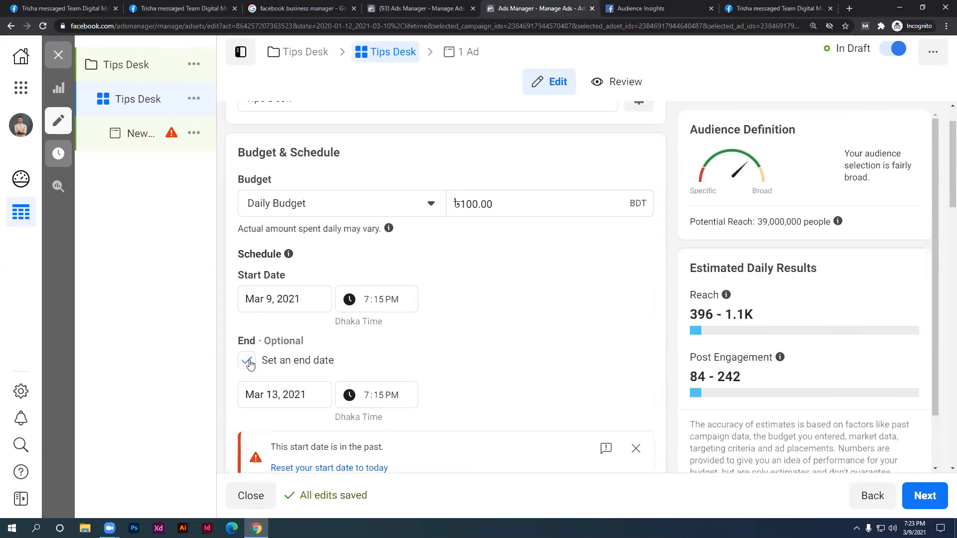
pyautogui.click(267, 393)
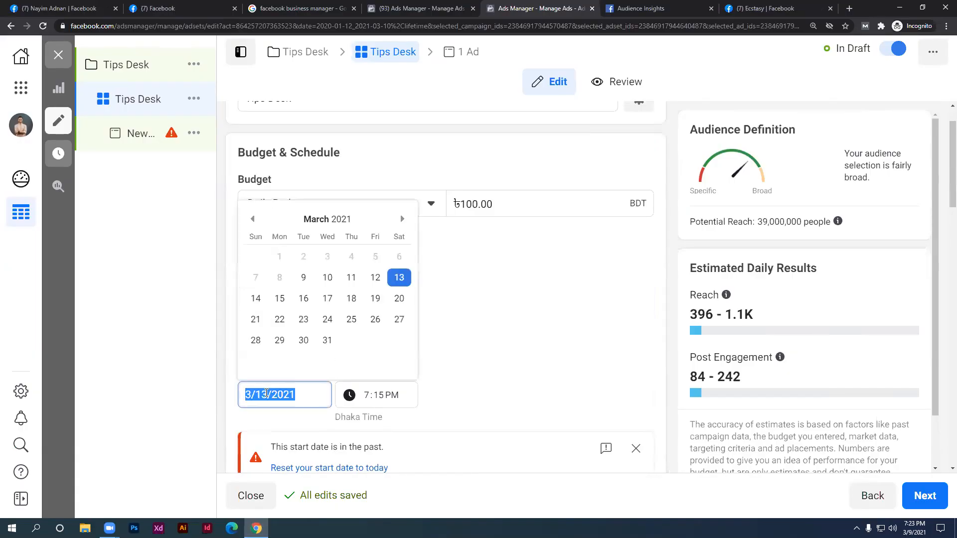
pyautogui.click(280, 298)
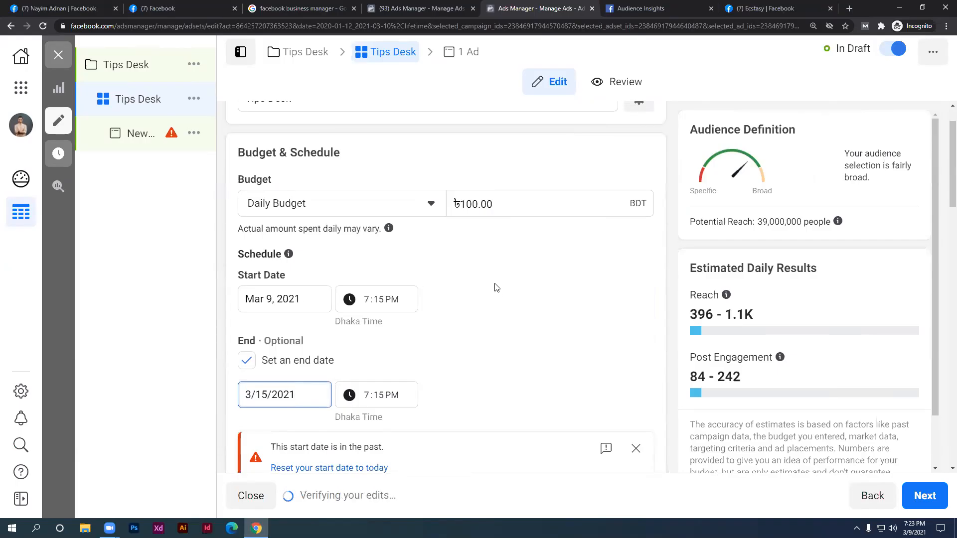
pyautogui.click(491, 274)
pyautogui.scroll(-1, 491, 284)
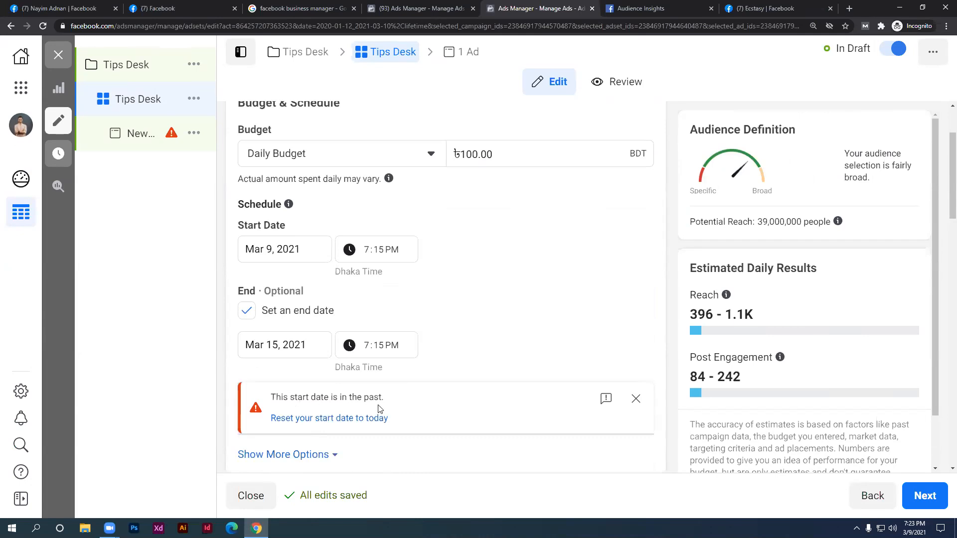
pyautogui.scroll(1, 384, 402)
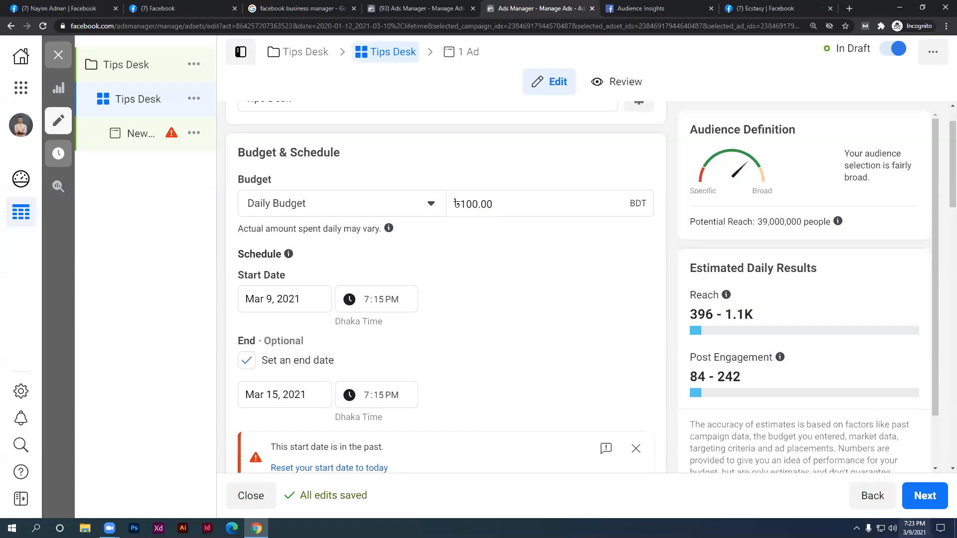
# Change the start time hour to 11, making it Mar 9, 2021 at 11:15 PM
pyautogui.click(367, 305)
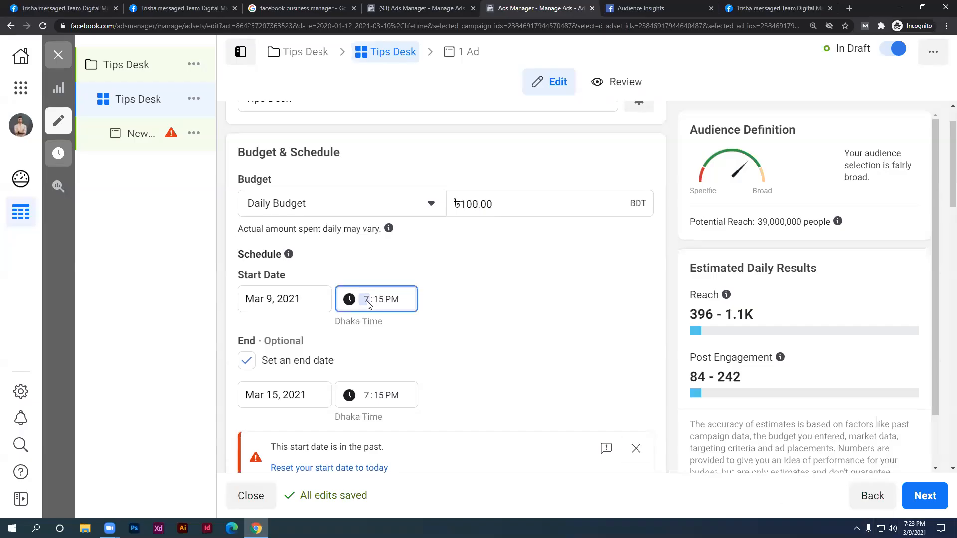
pyautogui.write('11')
pyautogui.click(462, 264)
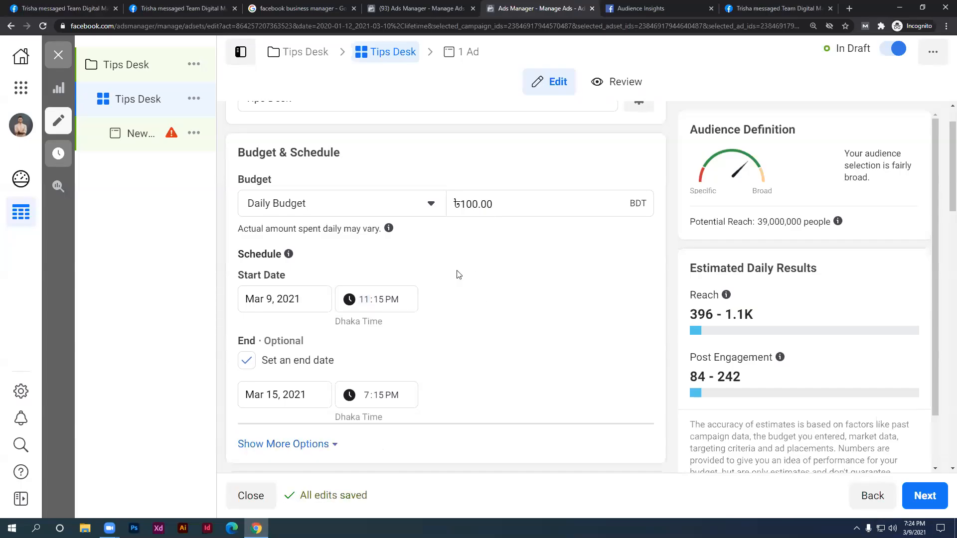
# Highlight the budget amount, estimated reach range and post engagement estimate
pyautogui.moveTo(459, 208); pyautogui.dragTo(471, 205)
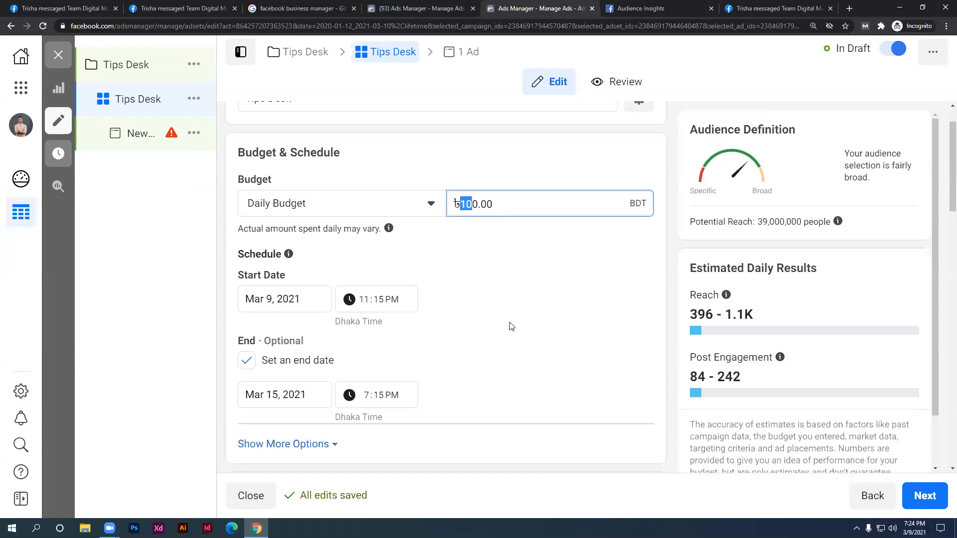
pyautogui.scroll(-1, 510, 327)
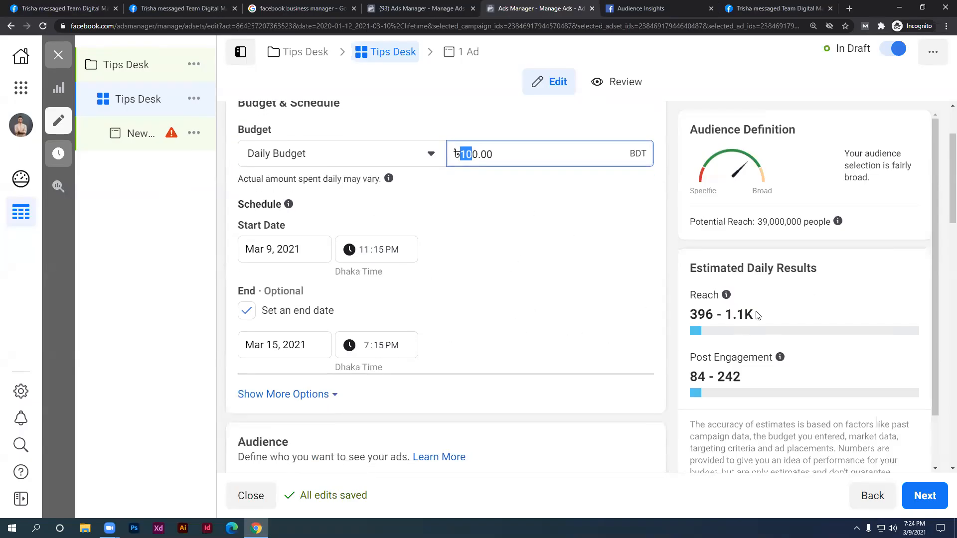
pyautogui.moveTo(755, 314)
pyautogui.mouseDown()
pyautogui.moveTo(693, 313)
pyautogui.moveTo(760, 320)
pyautogui.mouseUp()
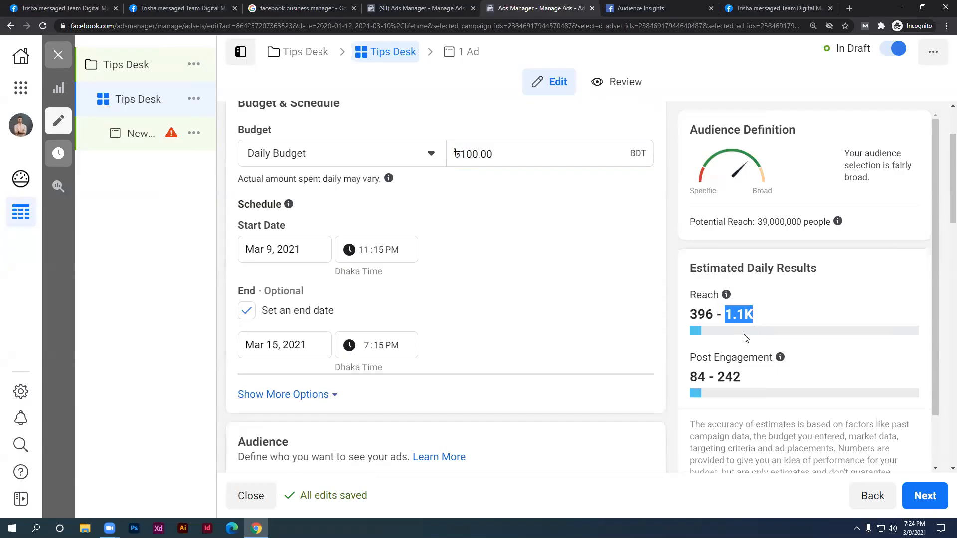
pyautogui.scroll(-2, 740, 349)
pyautogui.moveTo(744, 377); pyautogui.dragTo(686, 376)
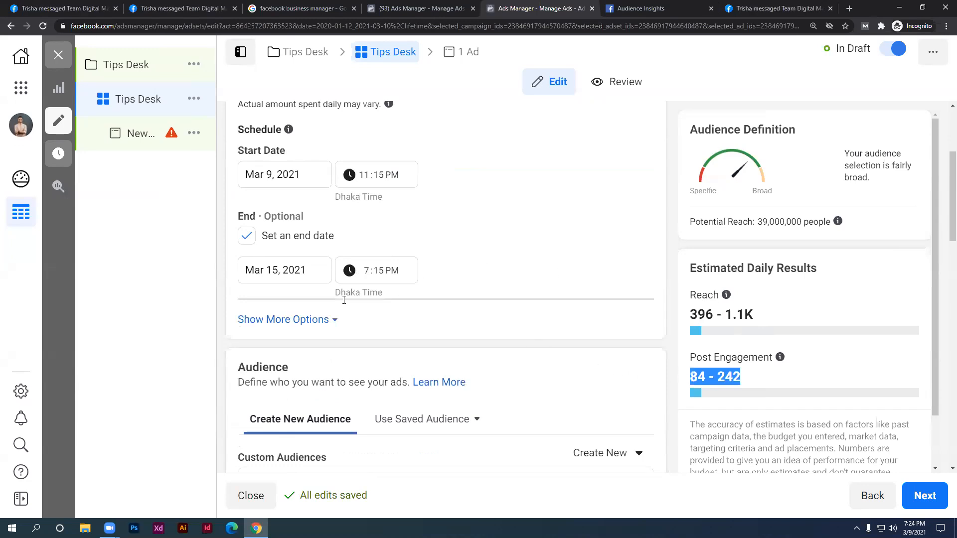
# Show more schedule options so Ad Scheduling's 'Run ads all the time' appears
pyautogui.click(306, 322)
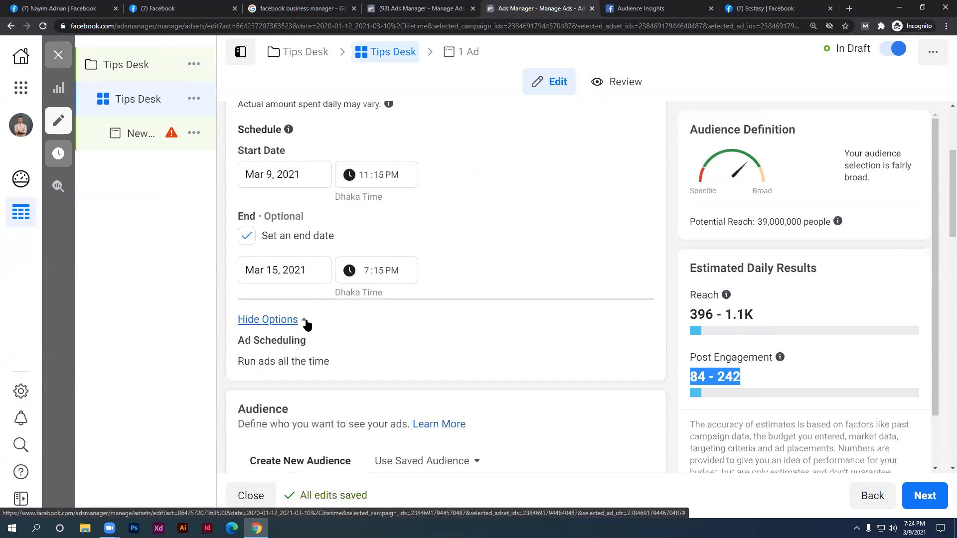
pyautogui.click(306, 322)
pyautogui.click(306, 322)
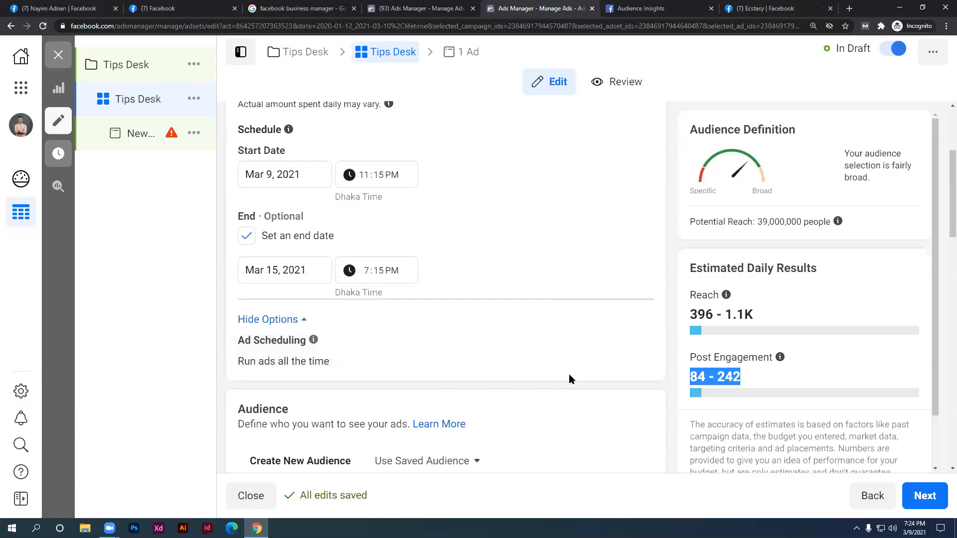
pyautogui.scroll(1, 347, 332)
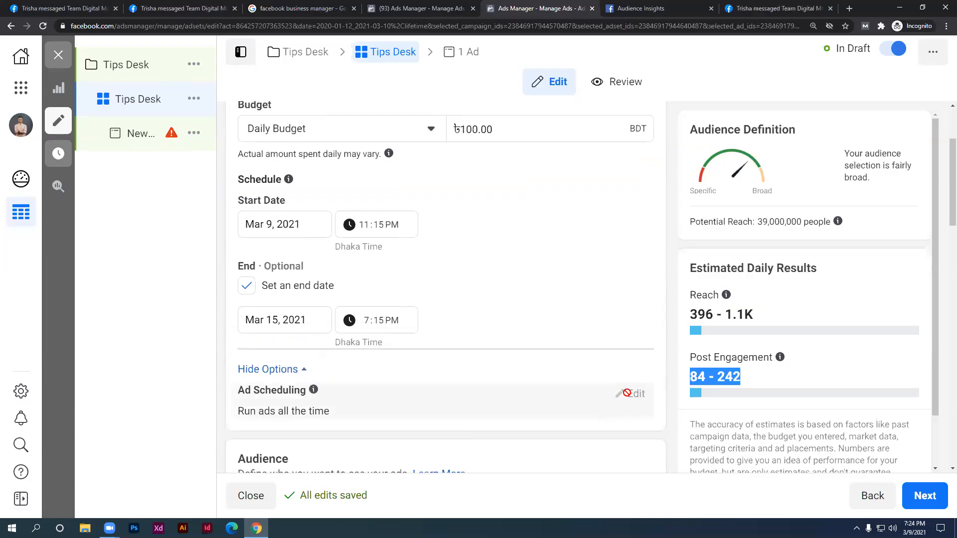
pyautogui.scroll(1, 274, 335)
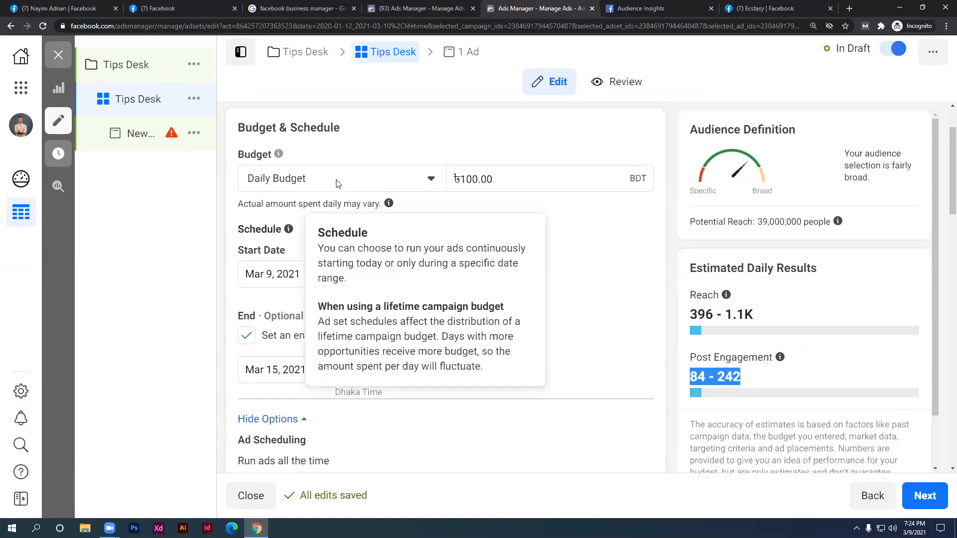
# Switch the budget to a ৳1,000.00 lifetime budget
pyautogui.click(335, 183)
pyautogui.click(319, 236)
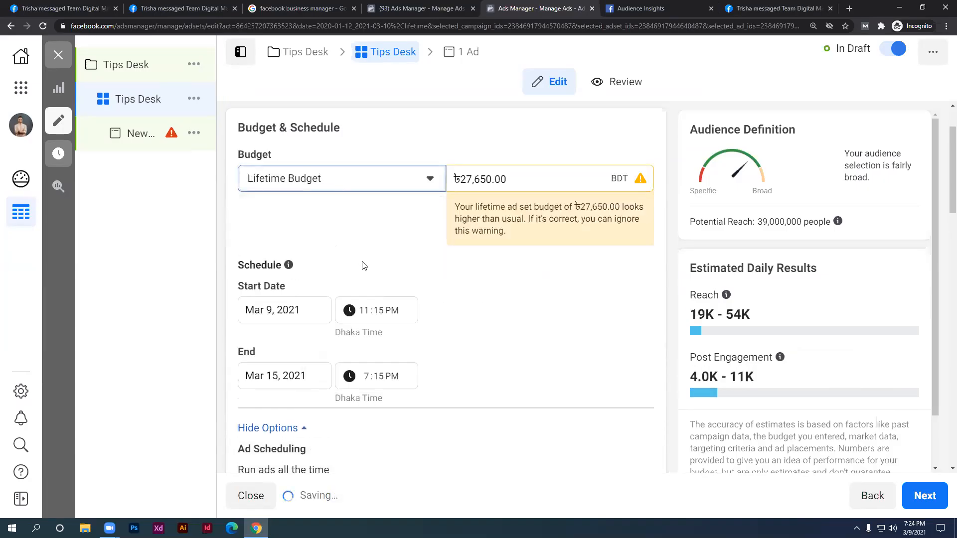
pyautogui.moveTo(453, 179)
pyautogui.mouseDown()
pyautogui.moveTo(497, 182)
pyautogui.moveTo(486, 190)
pyautogui.moveTo(491, 181)
pyautogui.moveTo(462, 180)
pyautogui.mouseUp()
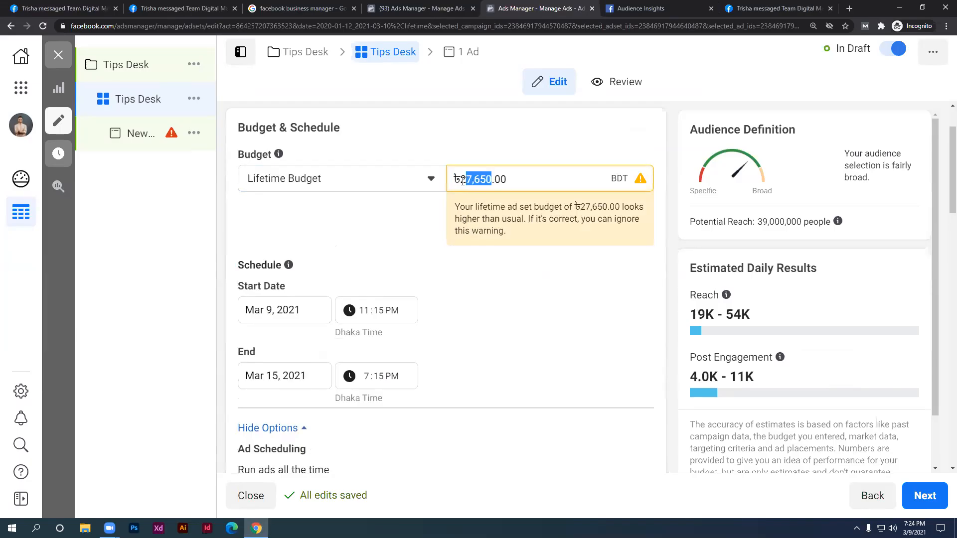
pyautogui.write('1000')
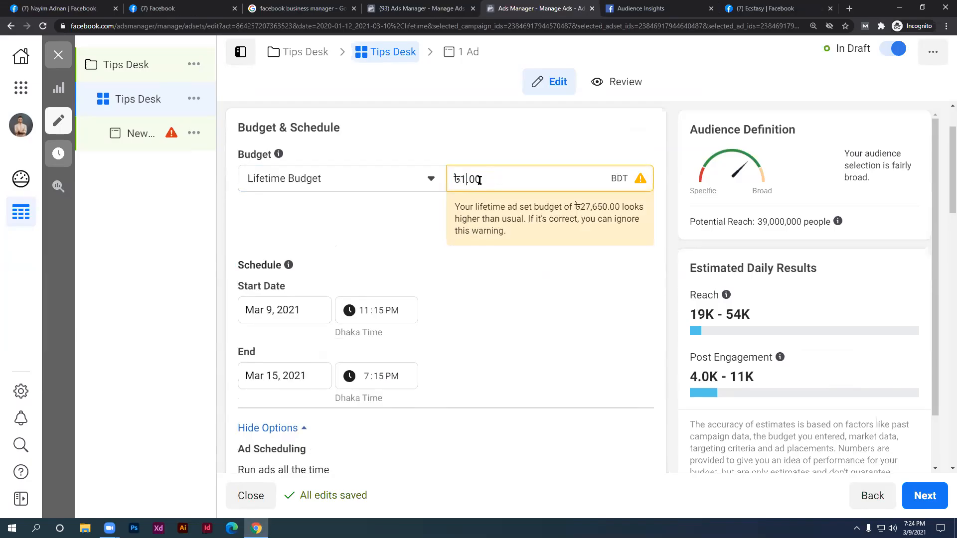
pyautogui.click(500, 233)
pyautogui.scroll(-1, 491, 256)
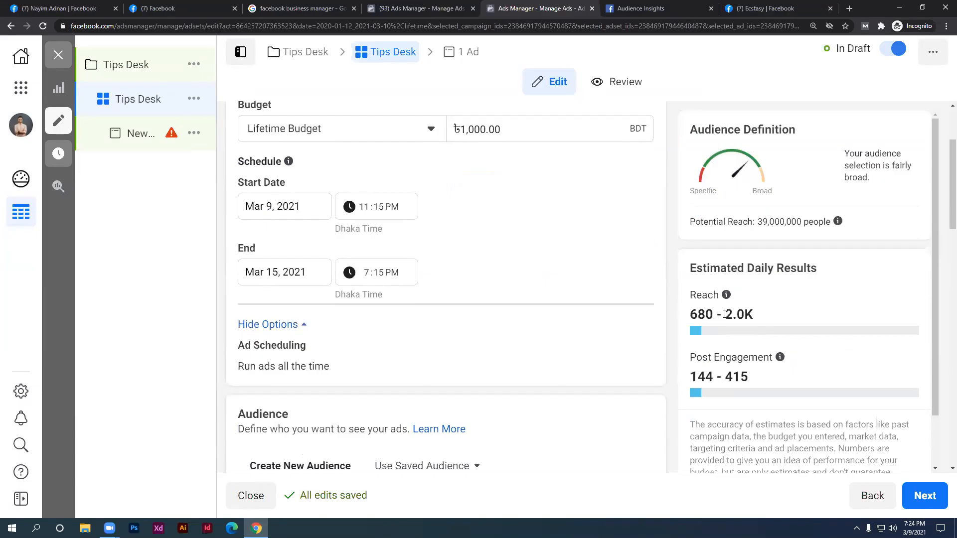
pyautogui.scroll(-1, 398, 267)
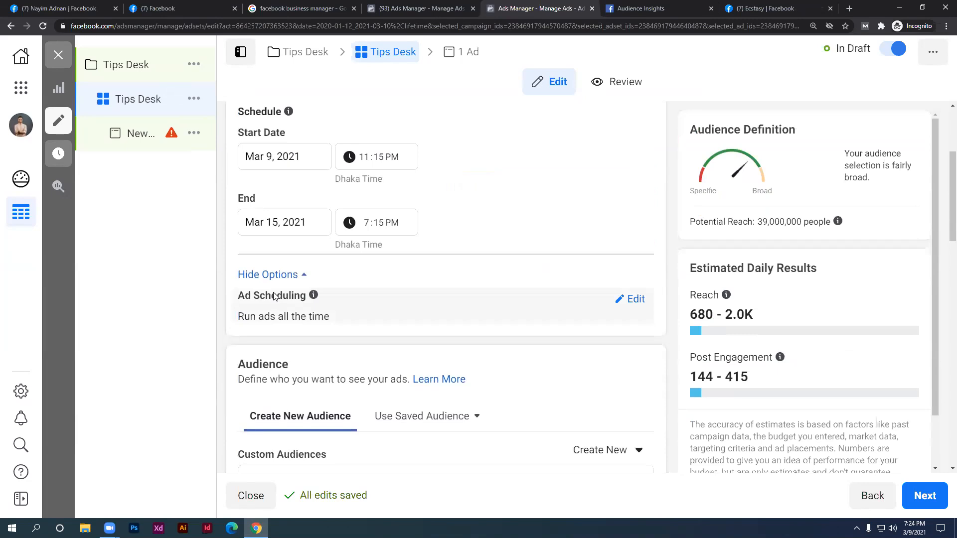
# Open the Ad Scheduling setting for editing via its Edit link
pyautogui.click(631, 299)
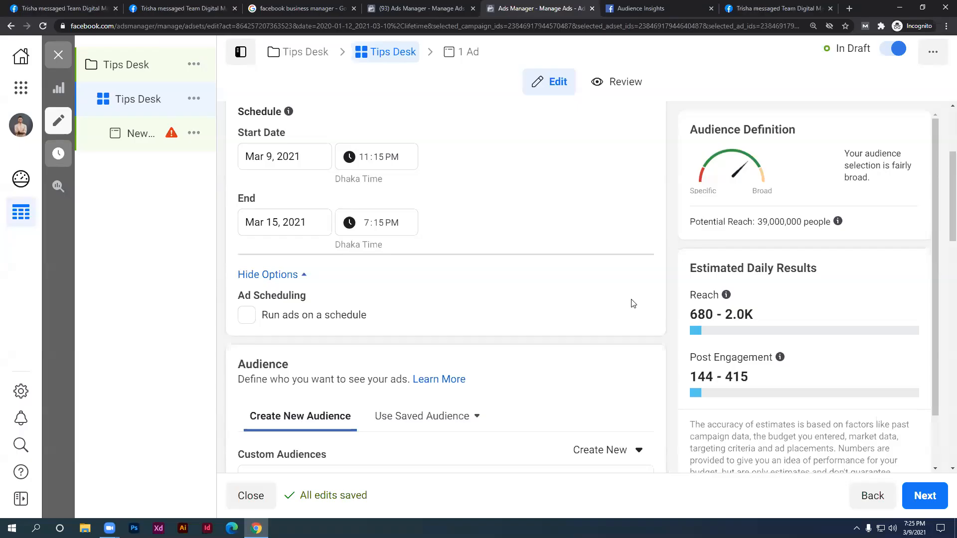
# Turn on 'Run ads on a schedule' and mark Monday 9am–midnight plus Tuesday's first half-hour
pyautogui.click(242, 320)
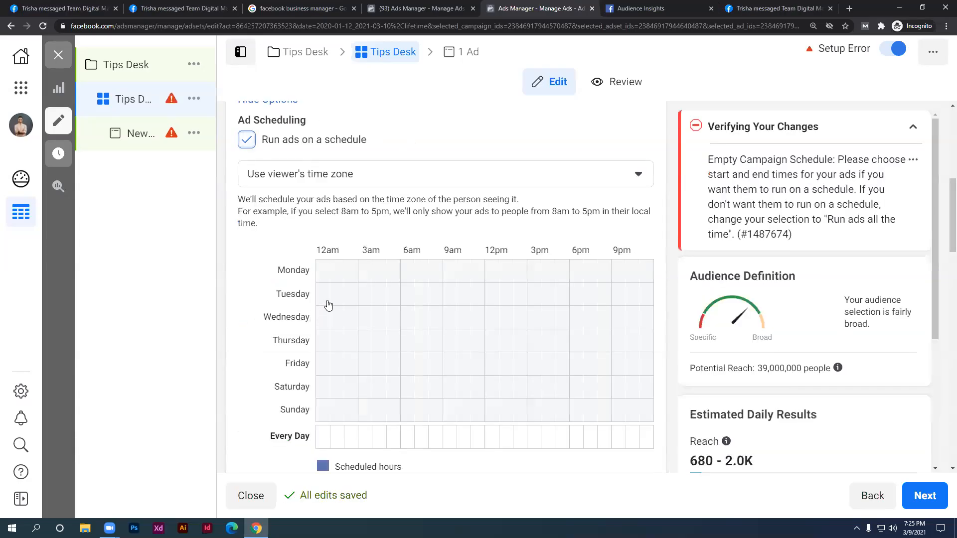
pyautogui.moveTo(321, 275); pyautogui.dragTo(447, 276)
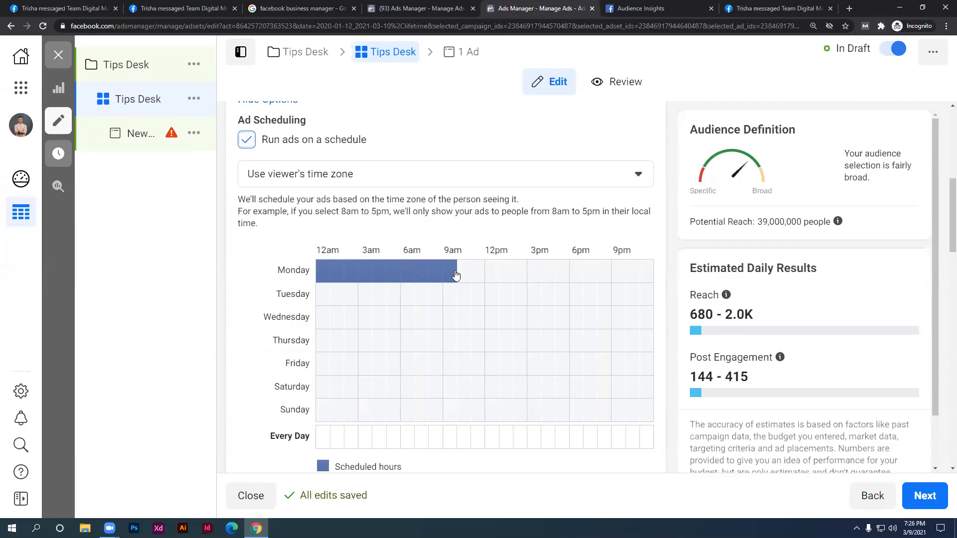
pyautogui.moveTo(455, 273); pyautogui.dragTo(320, 274)
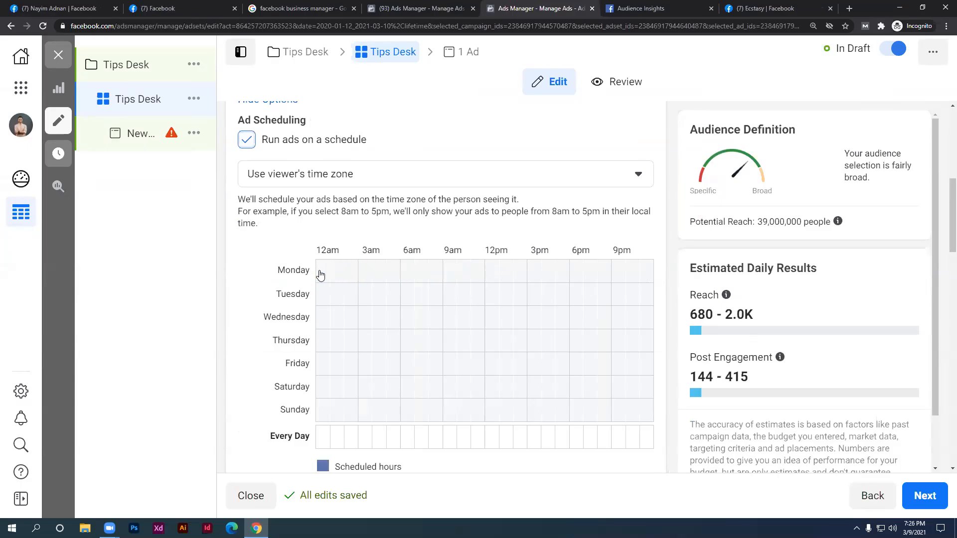
pyautogui.moveTo(447, 275); pyautogui.dragTo(639, 279)
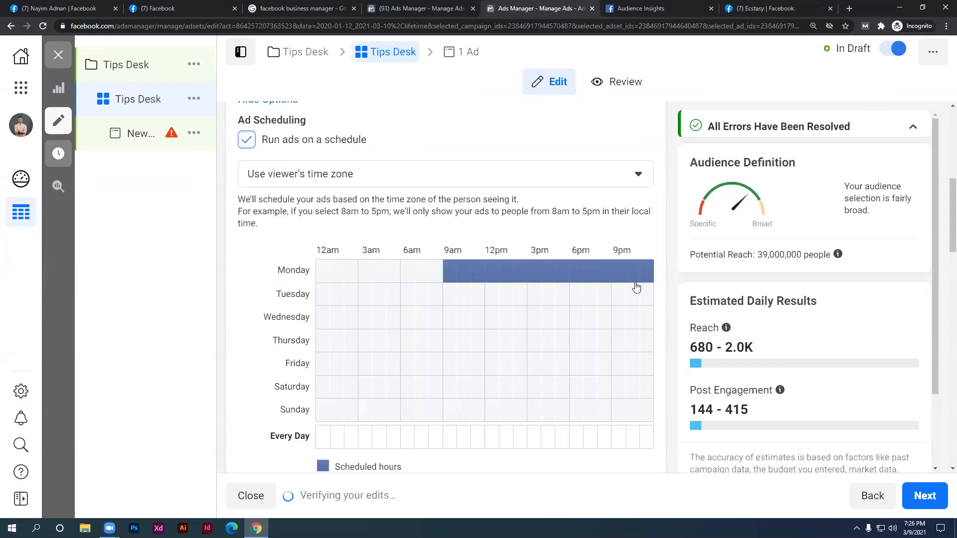
pyautogui.click(324, 296)
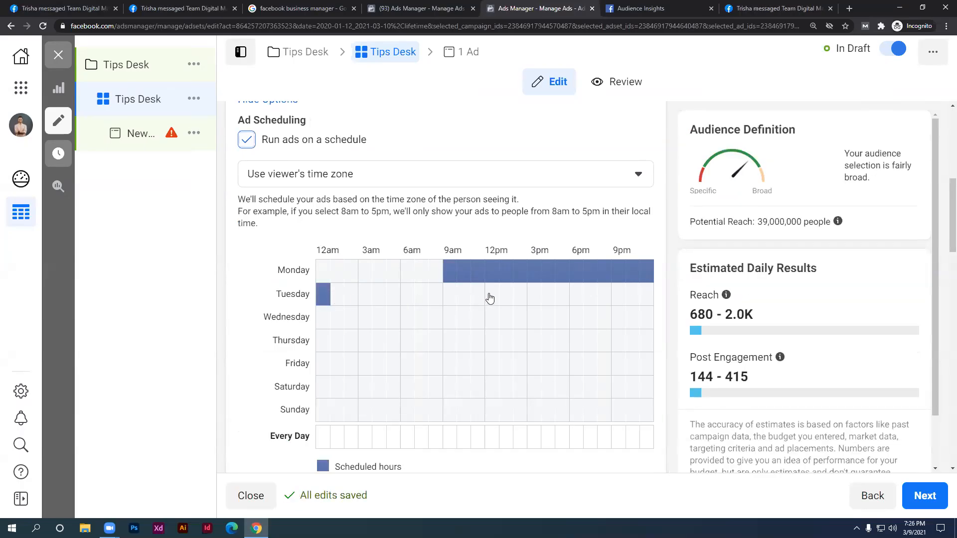
# Uncheck 'Run ads on a schedule' so the schedule grid disappears
pyautogui.scroll(2, 490, 298)
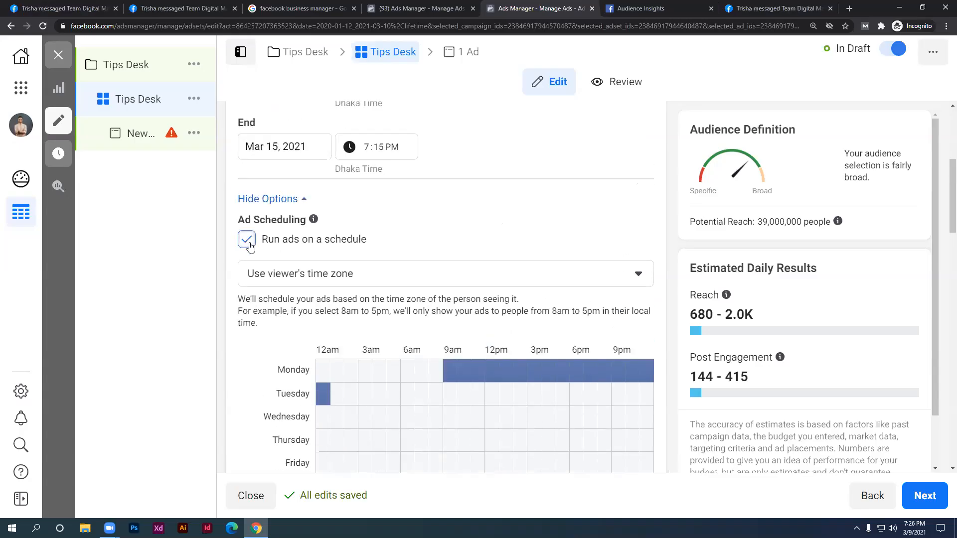
pyautogui.click(248, 242)
pyautogui.scroll(-1, 327, 274)
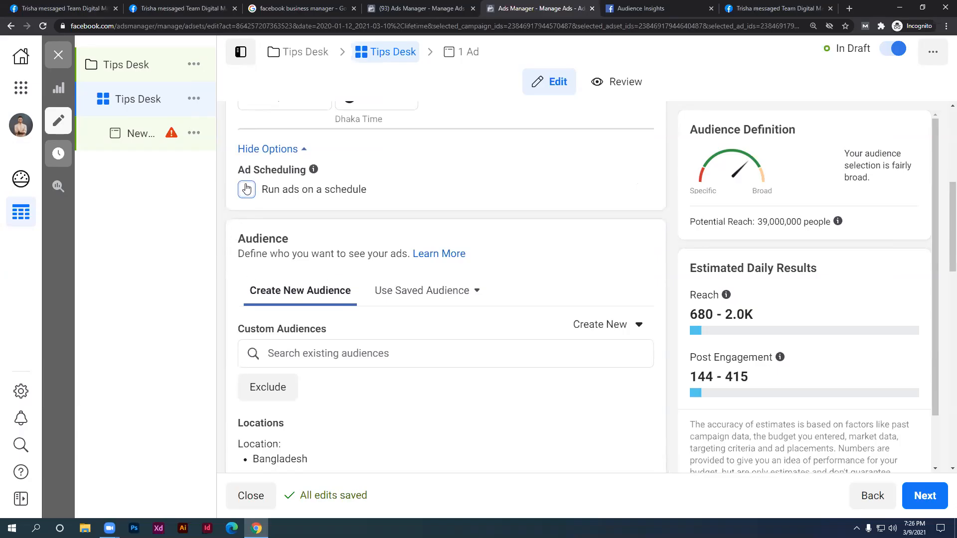
pyautogui.scroll(-1, 327, 210)
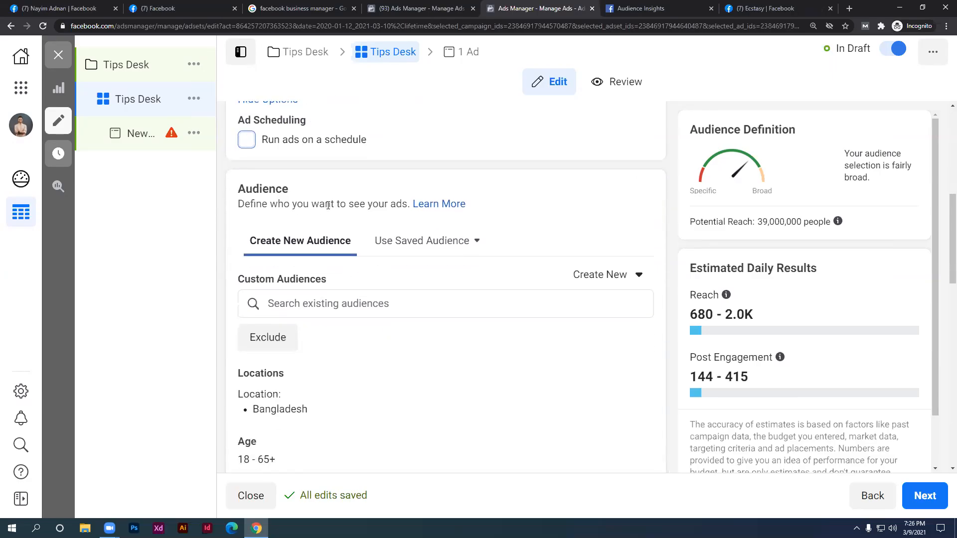
# Open the ad set's Locations setting for editing
pyautogui.moveTo(296, 190); pyautogui.dragTo(234, 195)
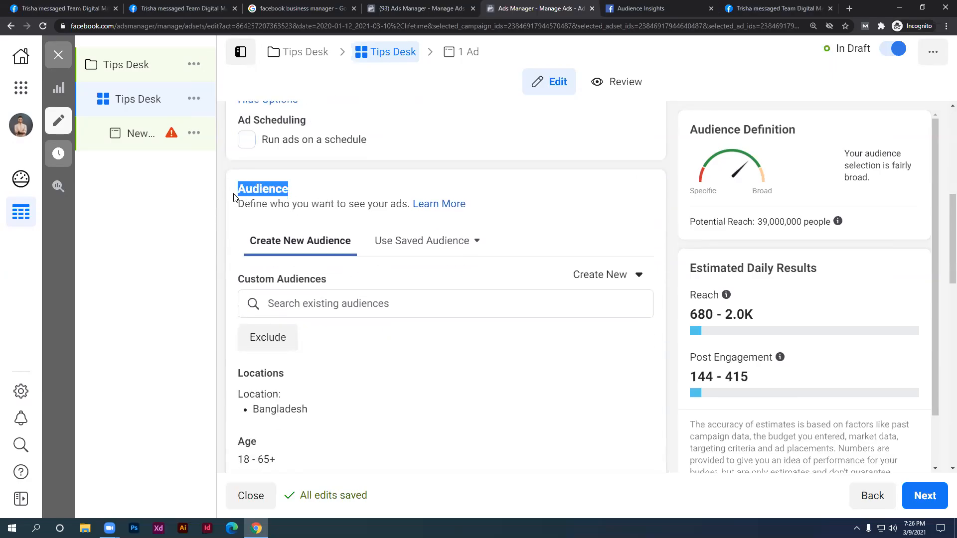
pyautogui.scroll(-1, 231, 218)
pyautogui.scroll(-2, 247, 220)
pyautogui.moveTo(291, 222)
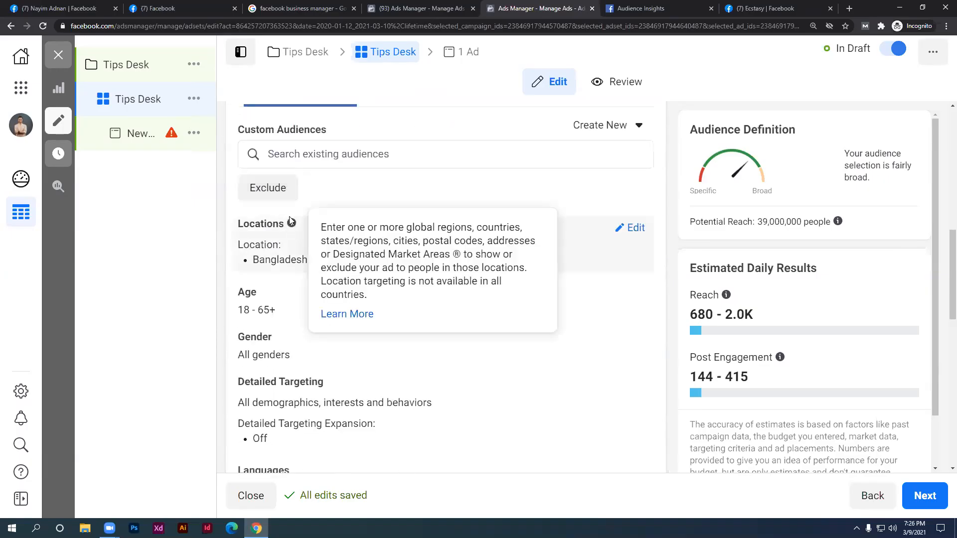
pyautogui.click(635, 228)
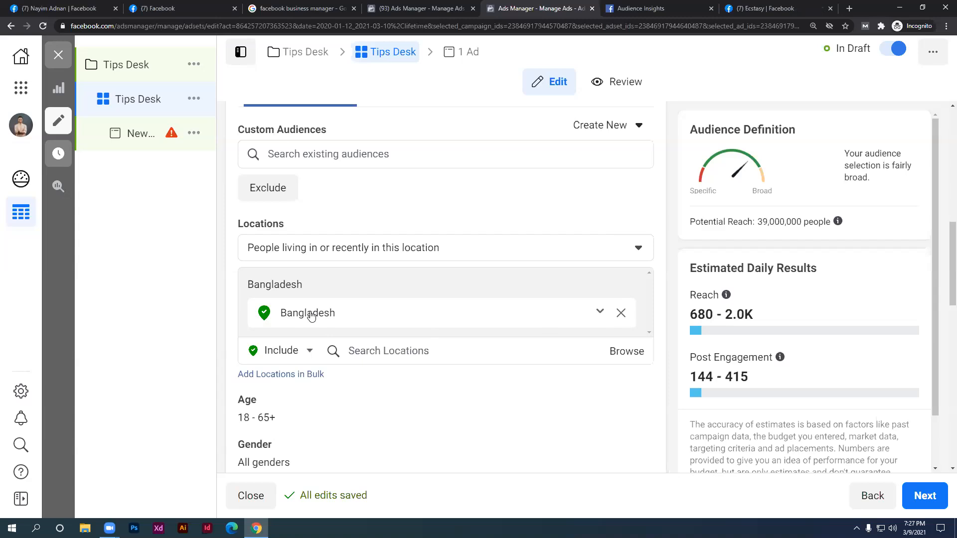
# Switch to the other Ads Manager tab showing the Campaigns list
pyautogui.click(449, 7)
pyautogui.scroll(-3, 427, 295)
pyautogui.scroll(-6, 423, 301)
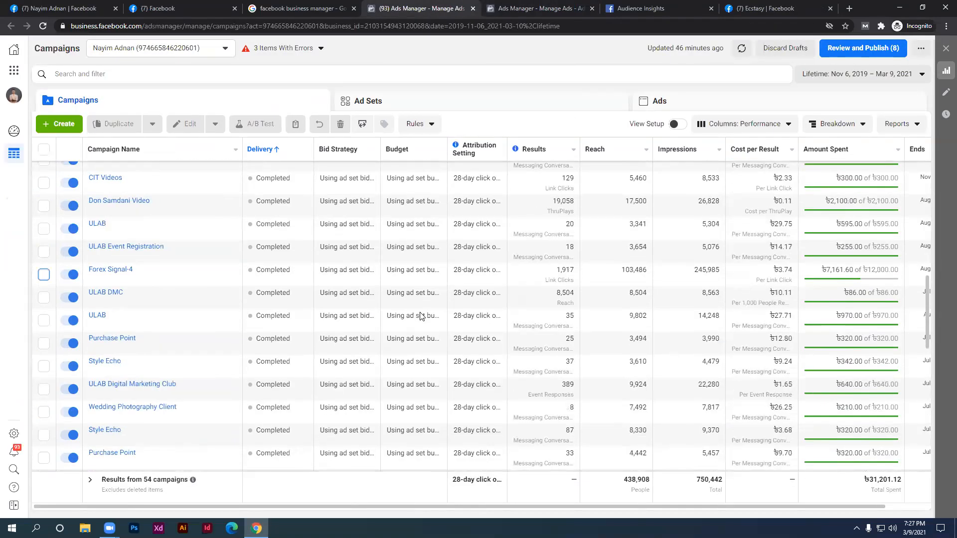
# Go back to the 'Ads Manager - Manage Ads' tab with the Tips Desk ad set editor
pyautogui.click(677, 8)
pyautogui.click(578, 8)
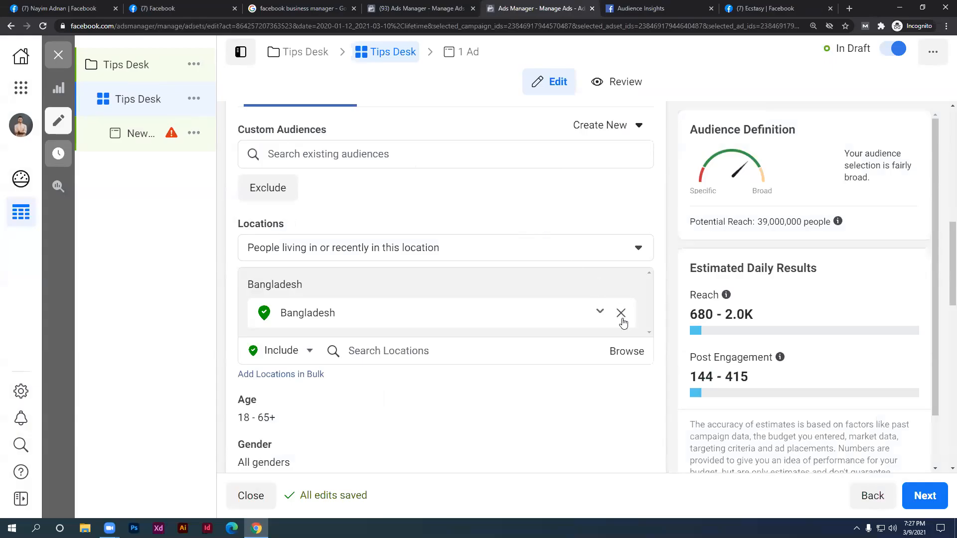
# Replace Bangladesh with 'Dhaka, Dhaka Division, Bangladesh' as the target location
pyautogui.click(601, 313)
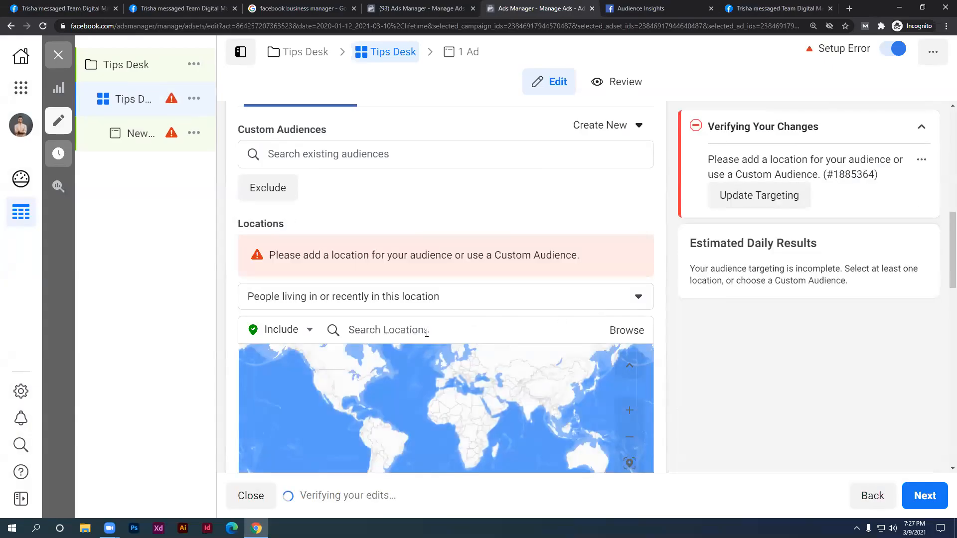
pyautogui.click(416, 336)
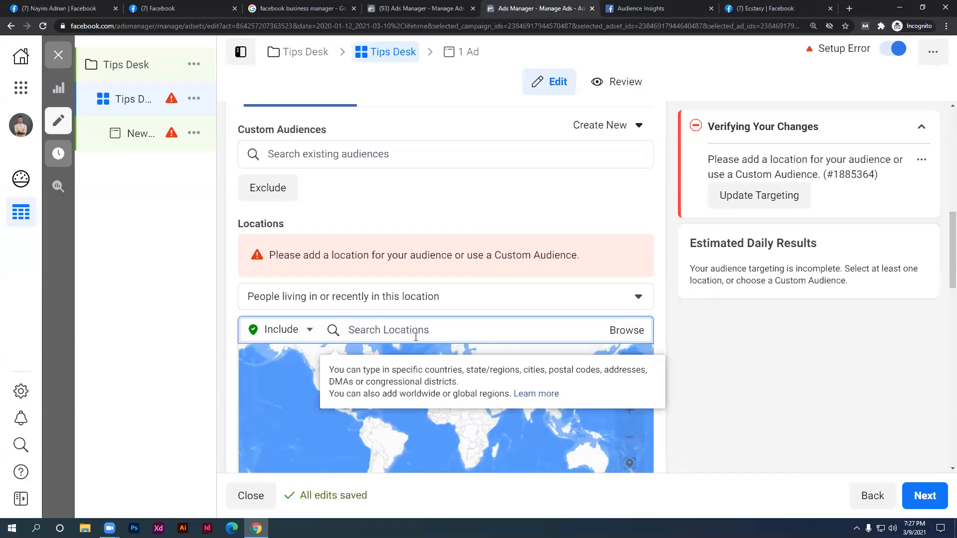
pyautogui.write('Dhaka')
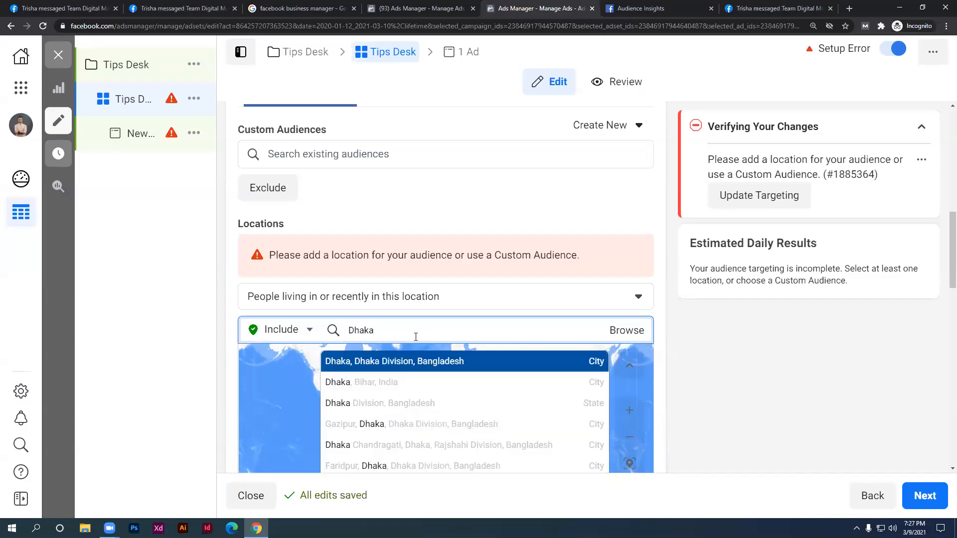
pyautogui.click(419, 360)
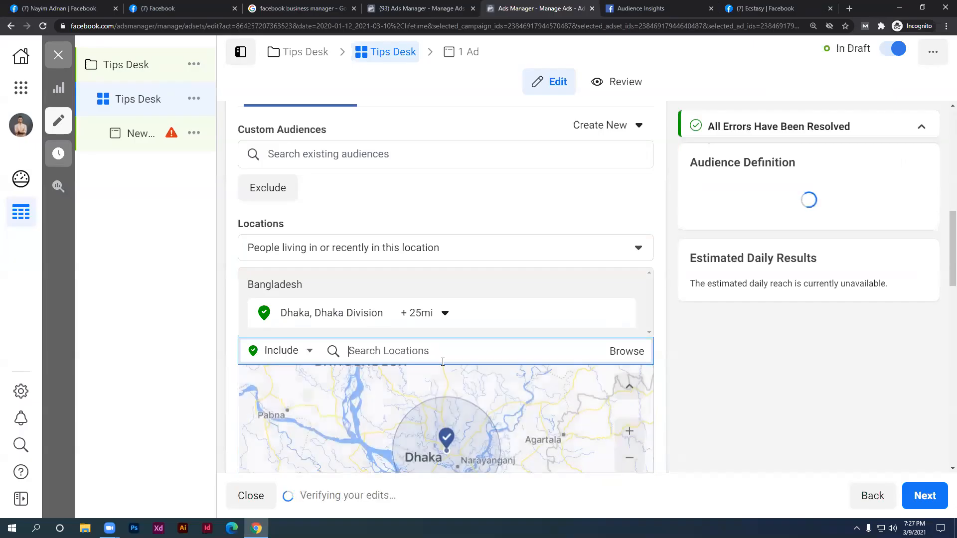
pyautogui.scroll(-2, 508, 337)
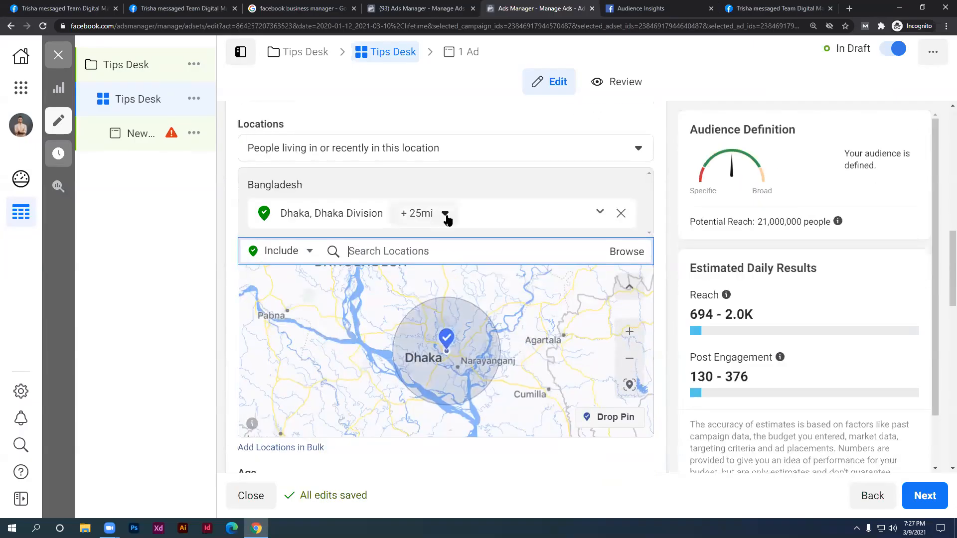
pyautogui.scroll(1, 447, 363)
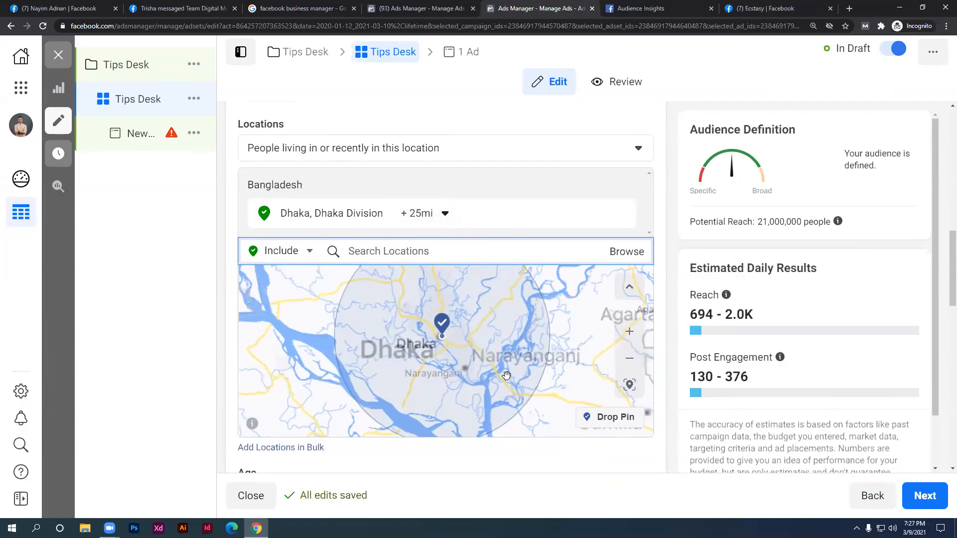
# Pan the map to bring Dhaka and its pin back into view
pyautogui.moveTo(497, 378); pyautogui.dragTo(432, 372)
pyautogui.scroll(2, 438, 377)
pyautogui.moveTo(449, 302); pyautogui.dragTo(500, 353)
pyautogui.scroll(-1, 465, 332)
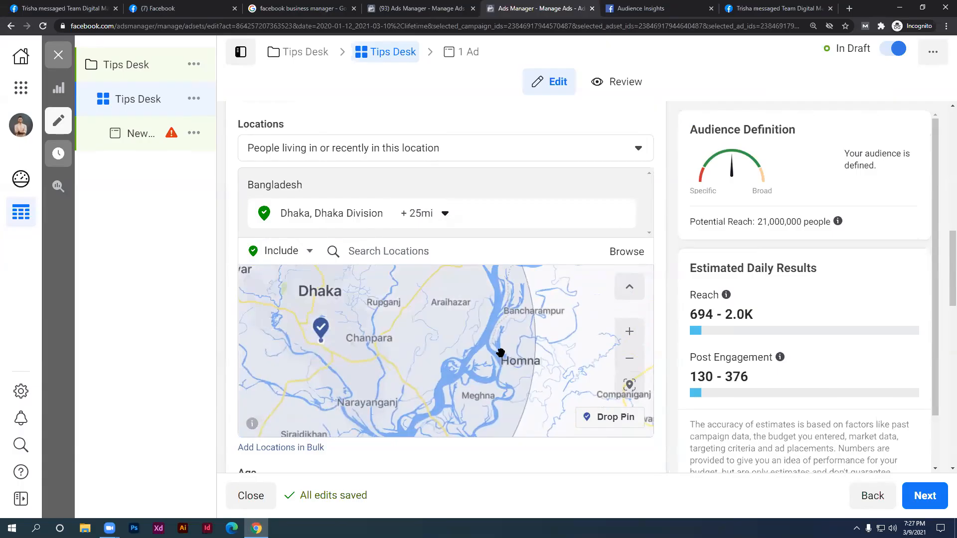
pyautogui.scroll(1, 500, 353)
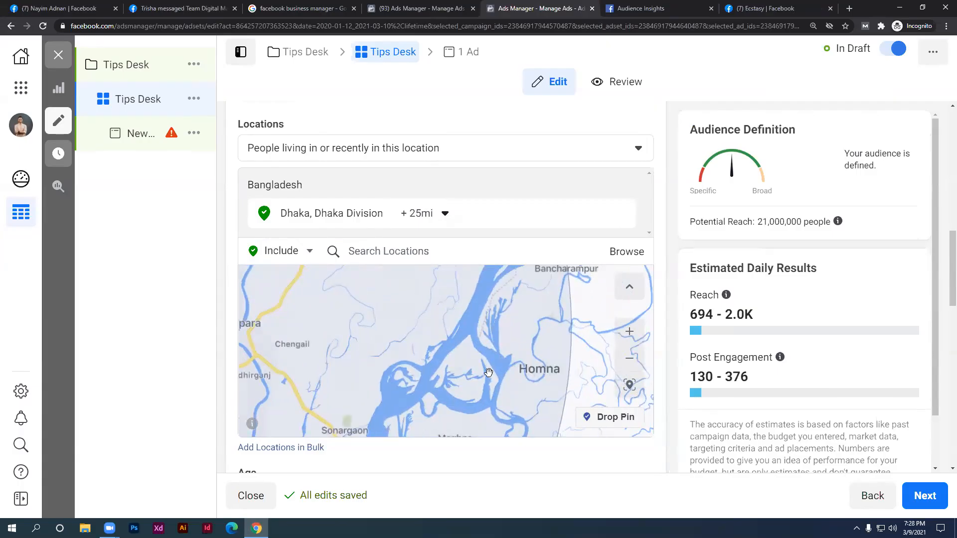
pyautogui.scroll(-1, 488, 372)
pyautogui.moveTo(463, 362); pyautogui.dragTo(550, 385)
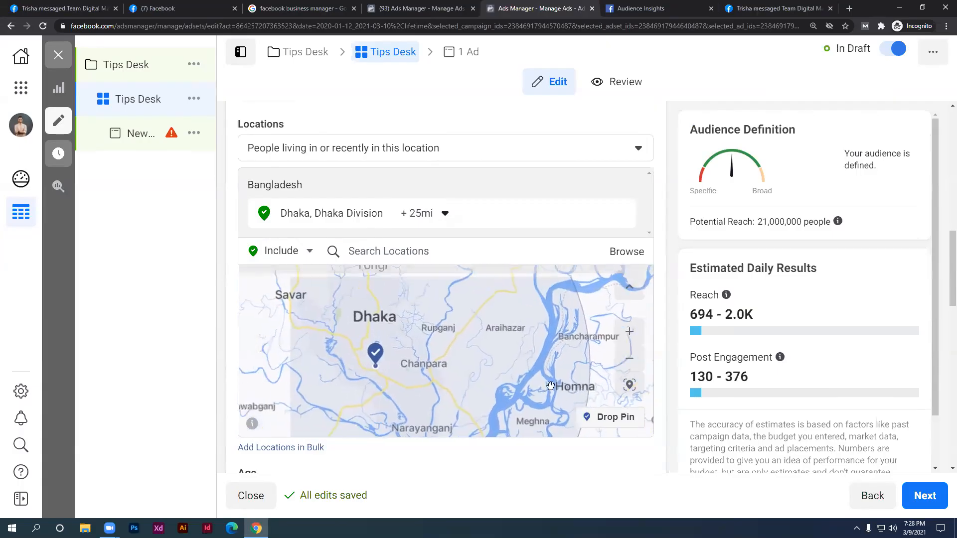
# Shrink the Dhaka location radius from 25 to 10 miles and center the map on it
pyautogui.click(422, 213)
pyautogui.moveTo(443, 303); pyautogui.dragTo(378, 305)
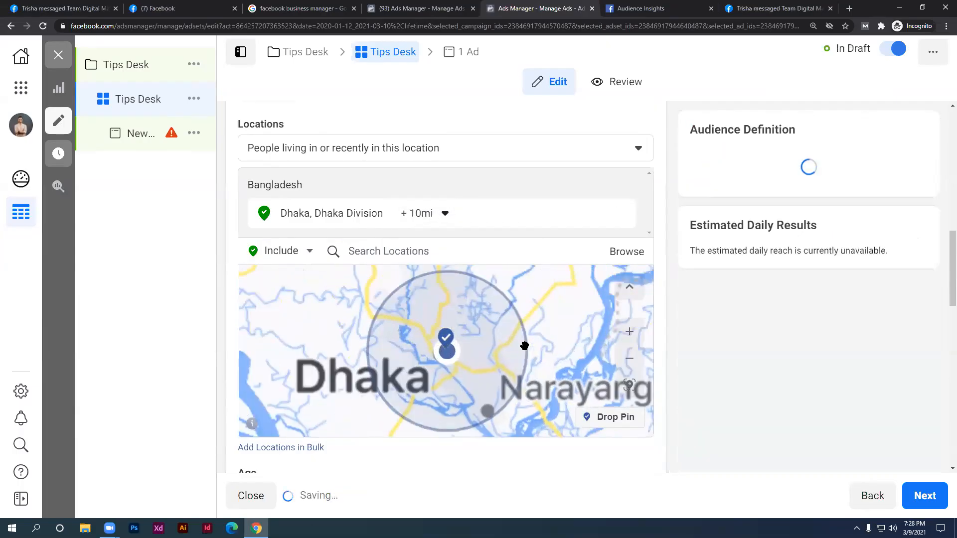
pyautogui.moveTo(524, 341); pyautogui.dragTo(456, 319)
pyautogui.moveTo(576, 315); pyautogui.dragTo(544, 298)
pyautogui.moveTo(468, 315); pyautogui.dragTo(529, 361)
pyautogui.moveTo(471, 281); pyautogui.dragTo(439, 324)
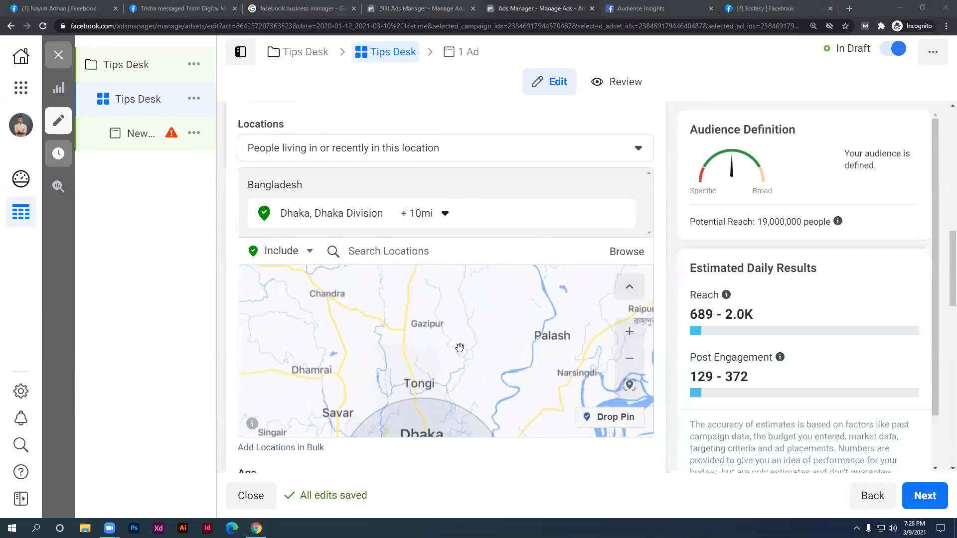
pyautogui.moveTo(482, 345); pyautogui.dragTo(501, 328)
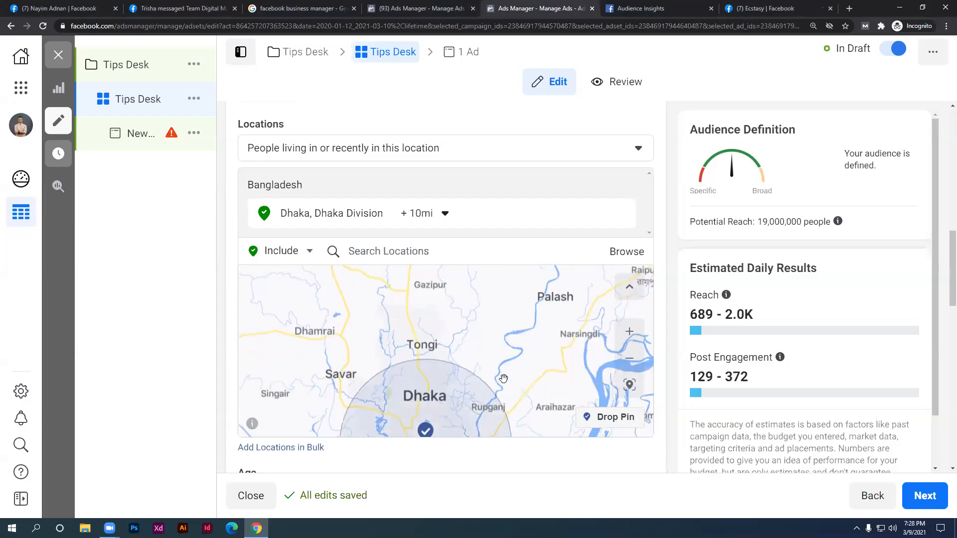
pyautogui.moveTo(523, 324); pyautogui.dragTo(513, 359)
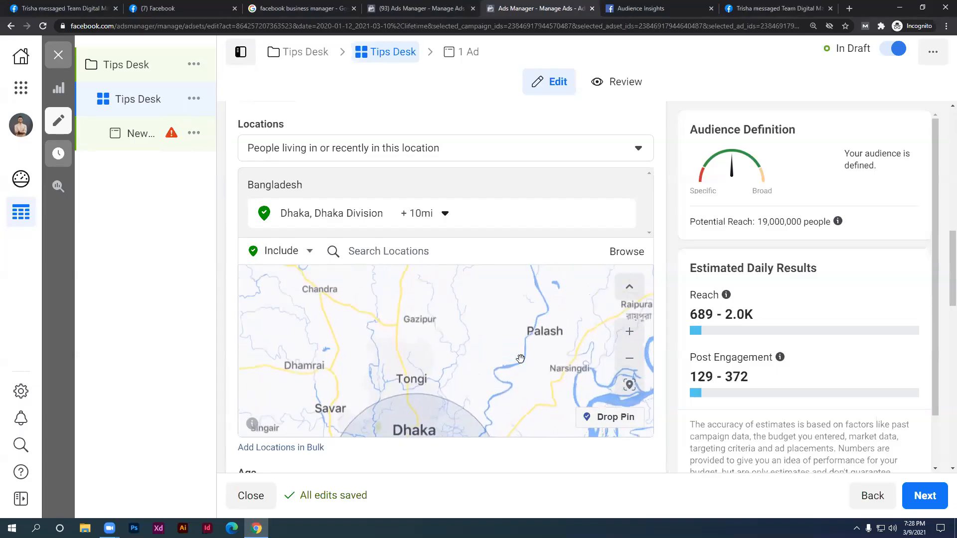
pyautogui.click(607, 422)
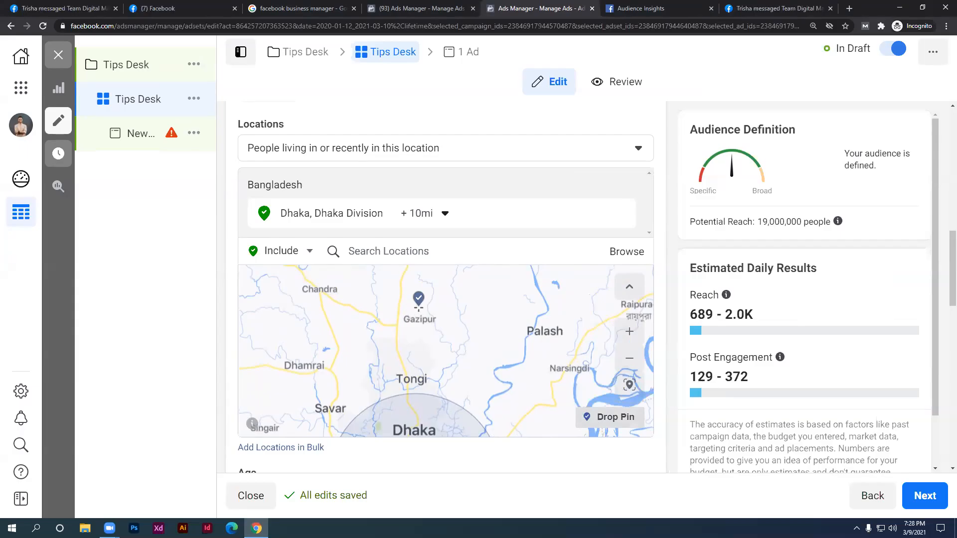
pyautogui.click(404, 308)
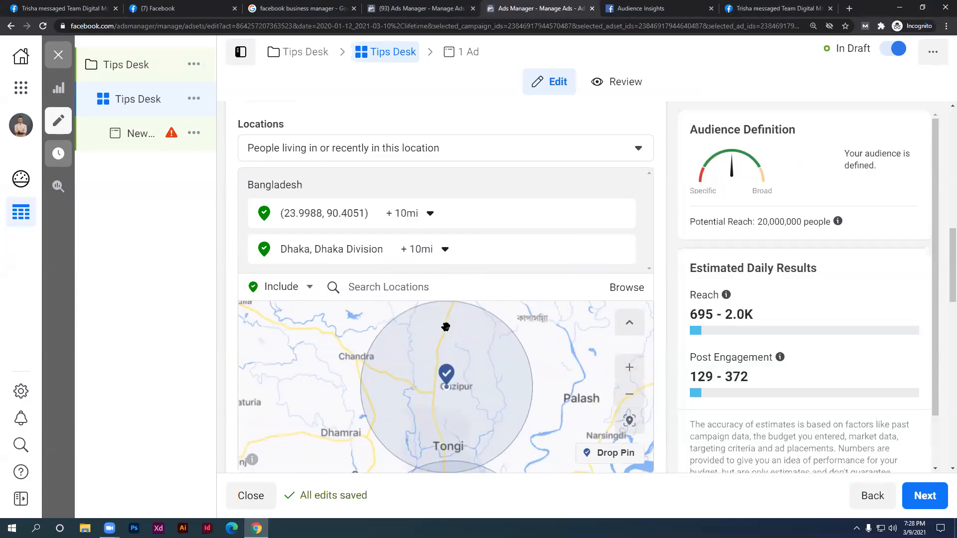
pyautogui.scroll(-2, 585, 357)
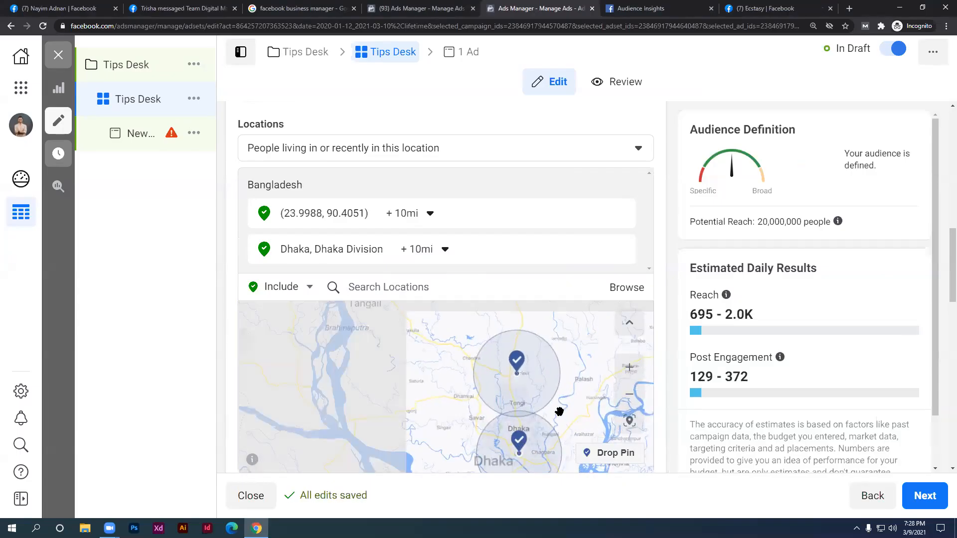
pyautogui.scroll(2, 552, 409)
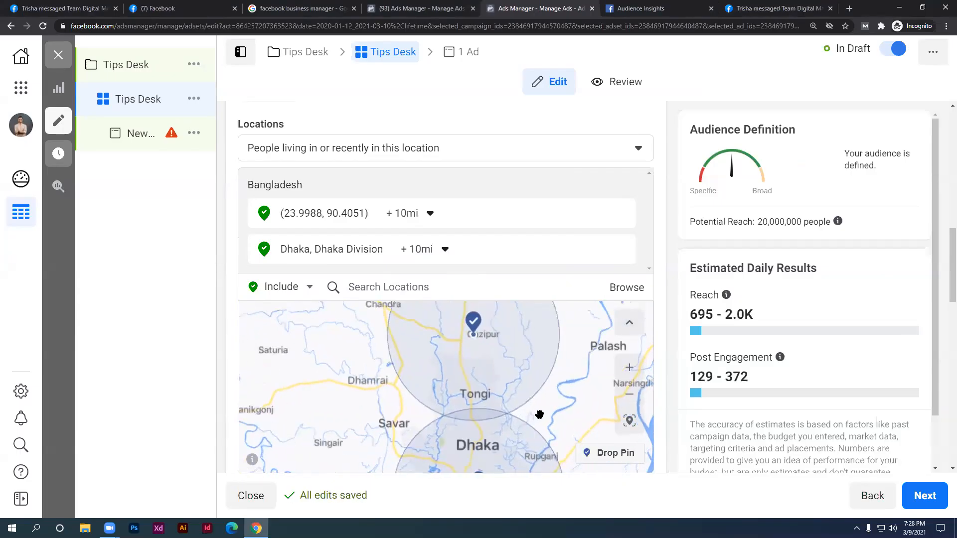
pyautogui.scroll(1, 538, 416)
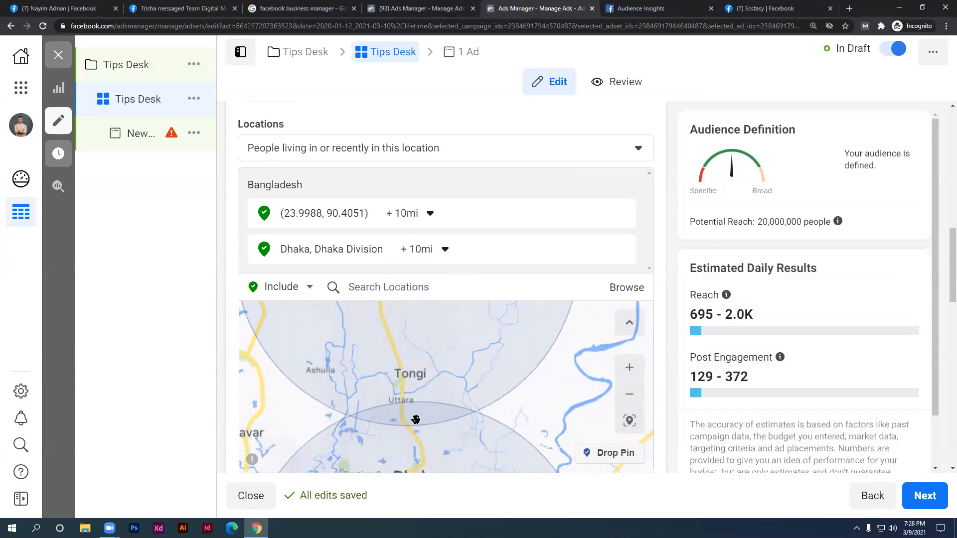
pyautogui.scroll(1, 400, 417)
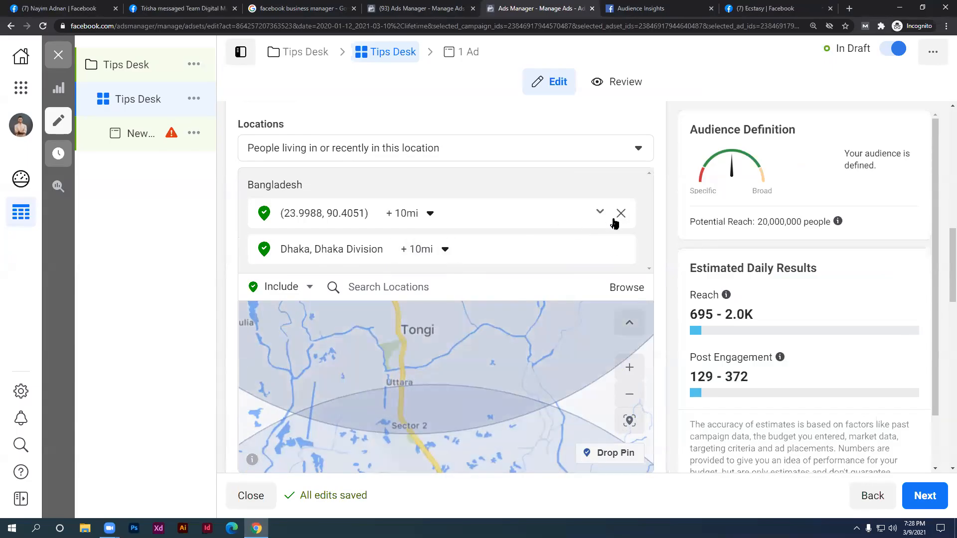
pyautogui.click(620, 214)
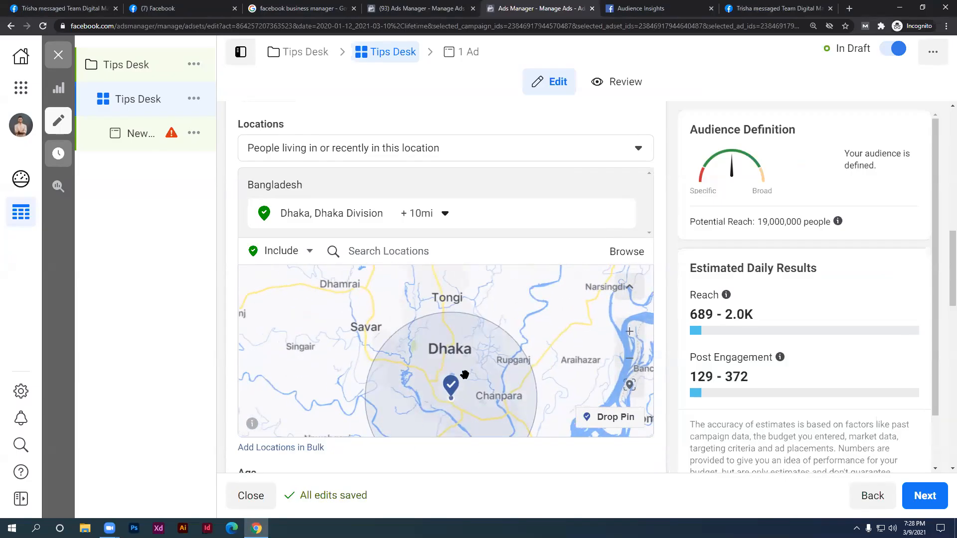
# Drop a pin near Gazipur, north of Dhaka, as a new targeted location
pyautogui.moveTo(461, 422); pyautogui.dragTo(459, 432)
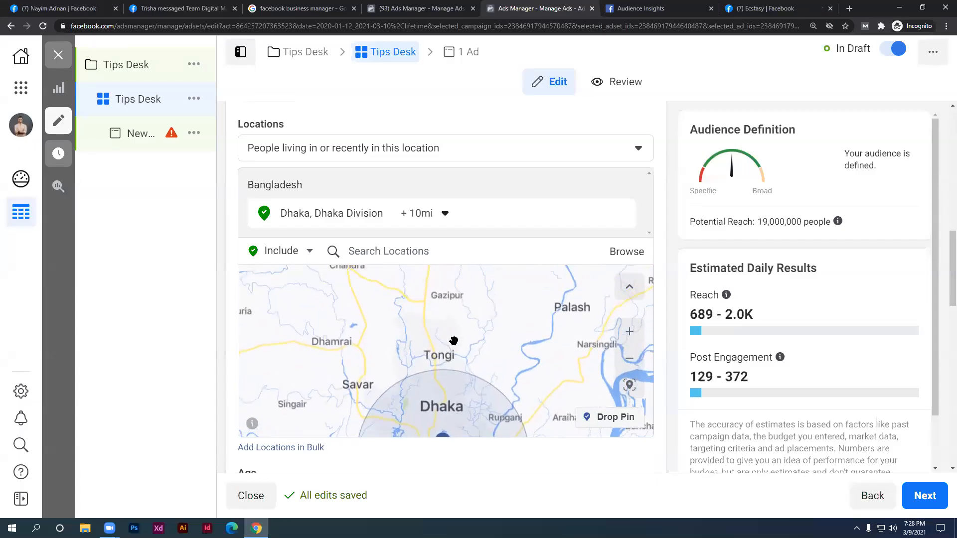
pyautogui.moveTo(453, 342); pyautogui.dragTo(440, 375)
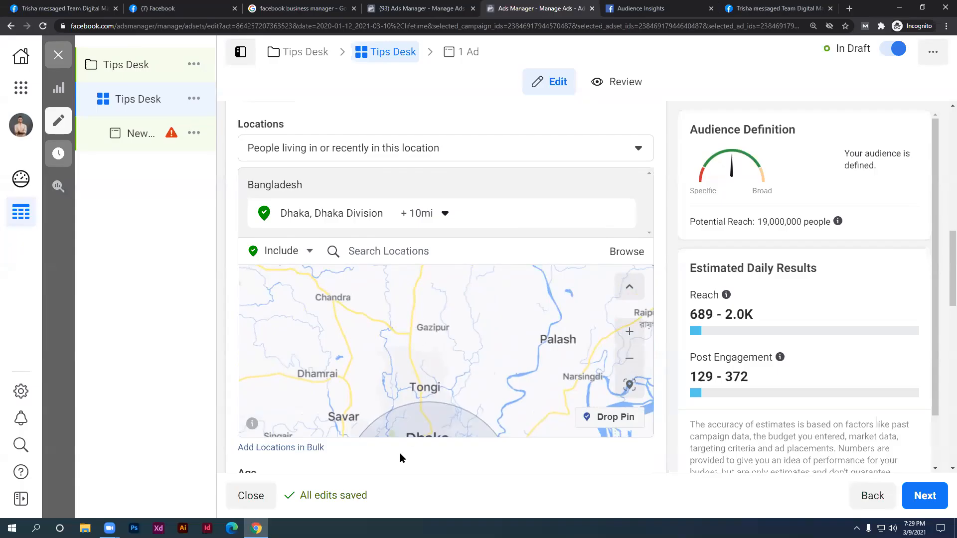
pyautogui.moveTo(450, 420); pyautogui.dragTo(453, 336)
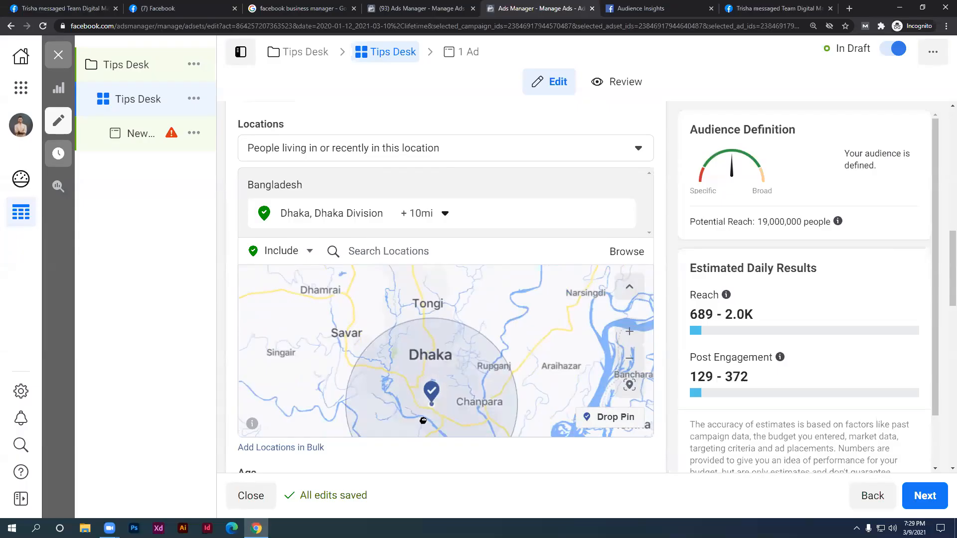
pyautogui.moveTo(432, 355); pyautogui.dragTo(423, 421)
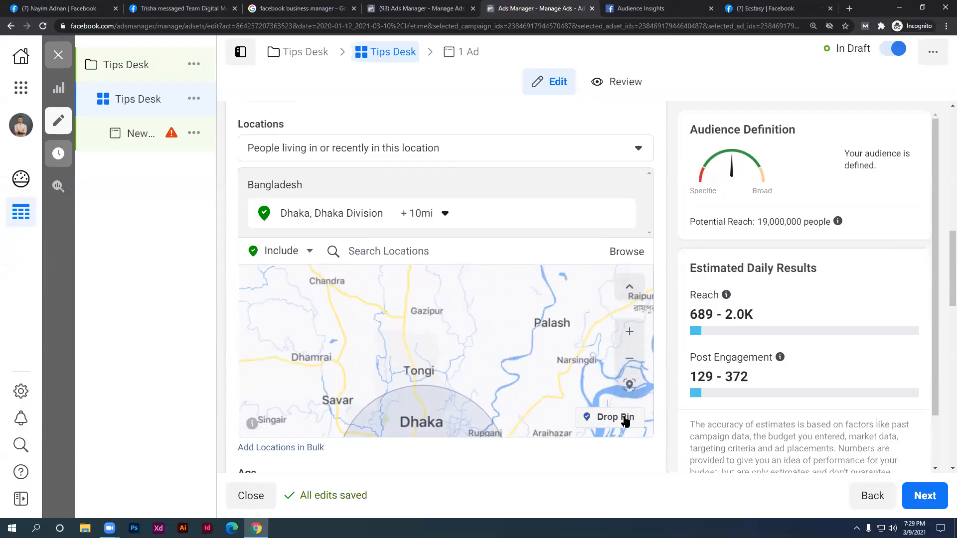
pyautogui.click(601, 426)
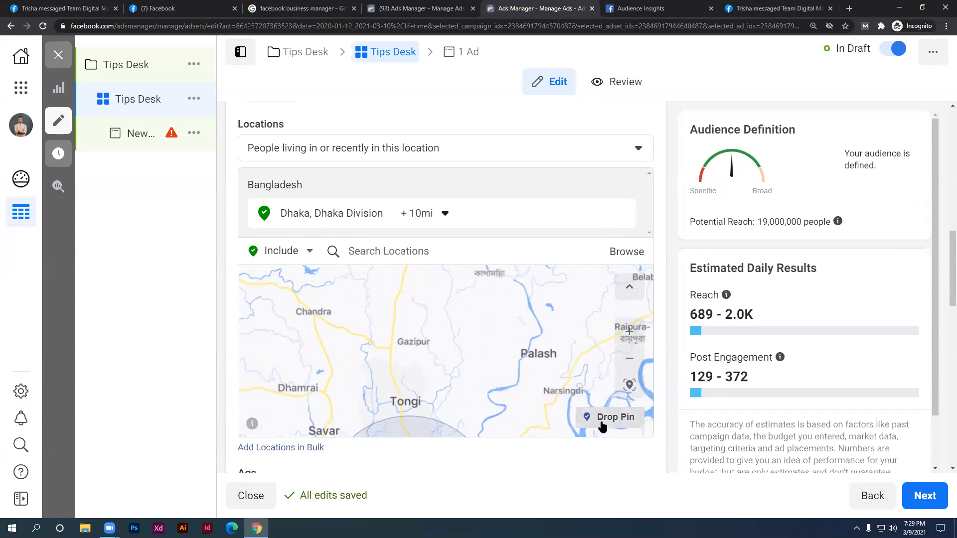
pyautogui.click(410, 344)
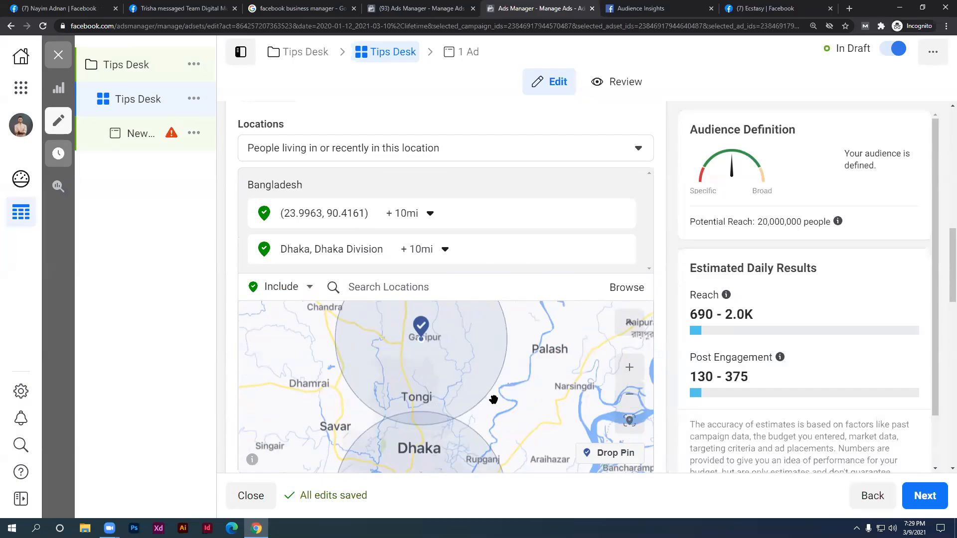
pyautogui.scroll(2, 493, 399)
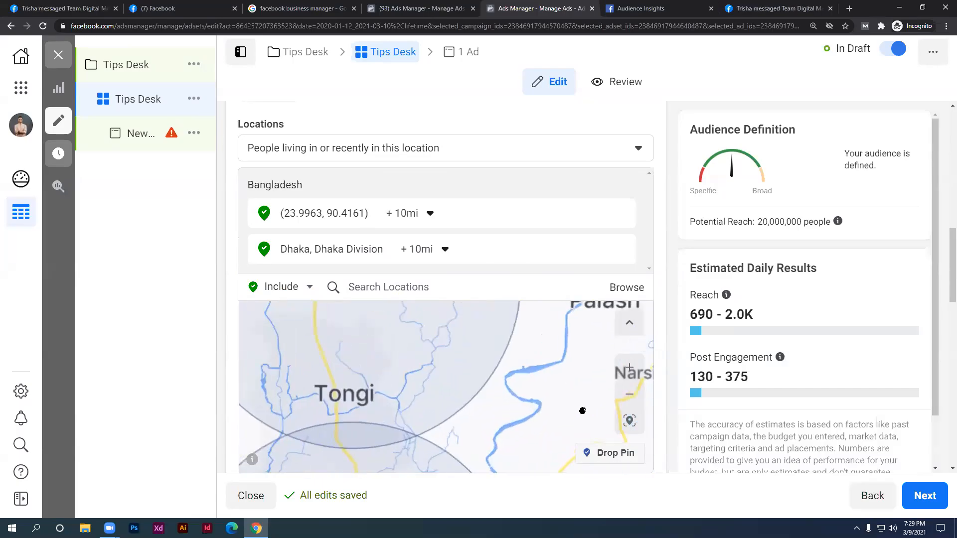
pyautogui.moveTo(526, 365); pyautogui.dragTo(466, 429)
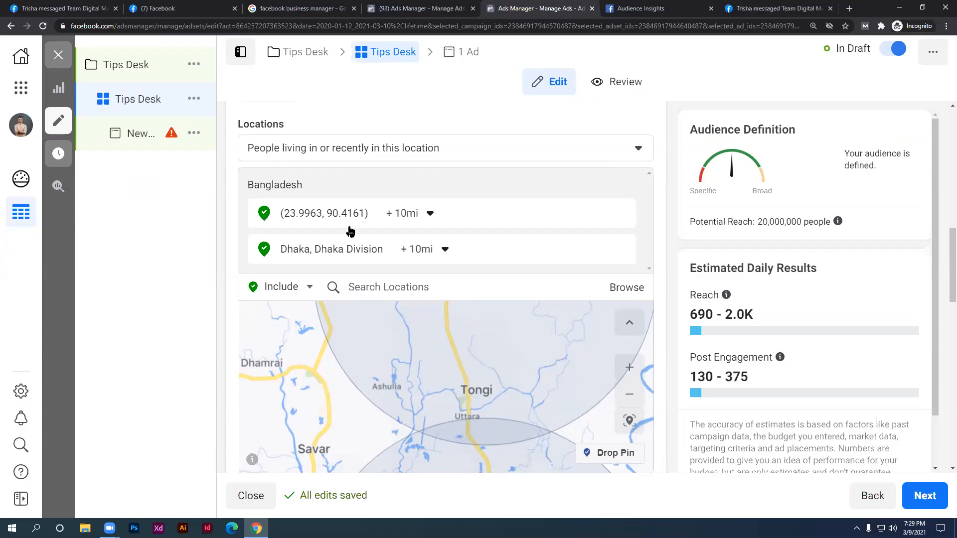
# Shrink the Gazipur pin's radius to 7 mi
pyautogui.click(429, 213)
pyautogui.moveTo(402, 258); pyautogui.dragTo(405, 258)
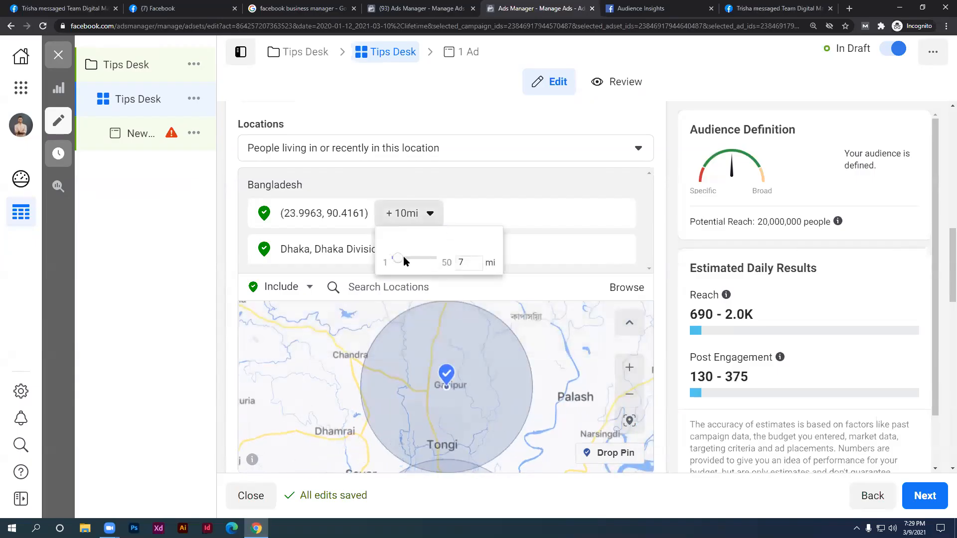
pyautogui.click(540, 426)
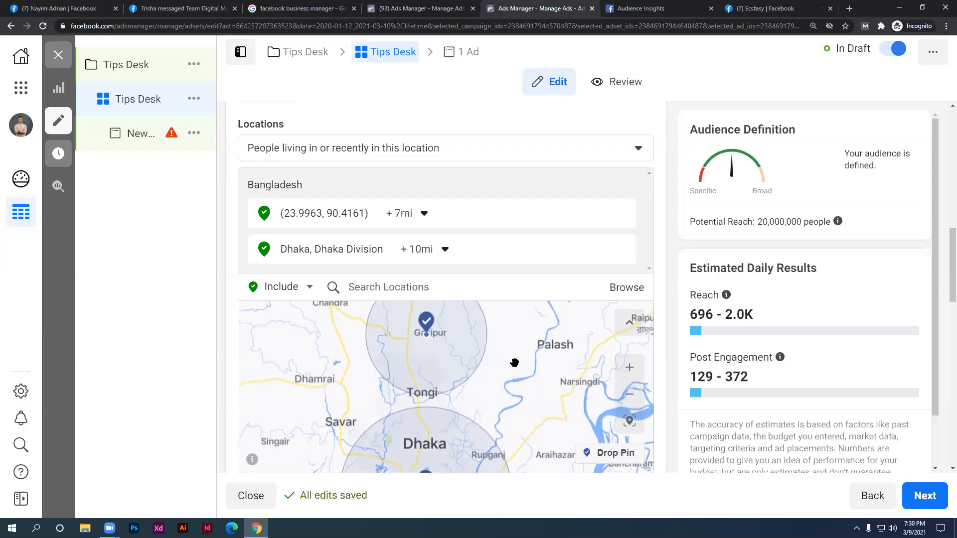
pyautogui.moveTo(514, 363); pyautogui.dragTo(514, 380)
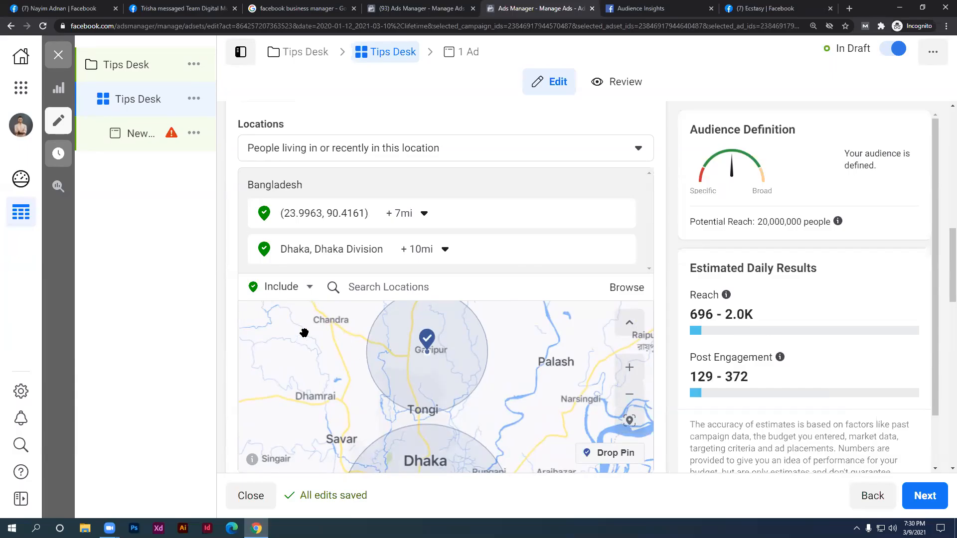
# Search 'chitta', add Chittagong, Chittagong Division, and set its radius to 10 mi
pyautogui.click(367, 291)
pyautogui.write('chitta')
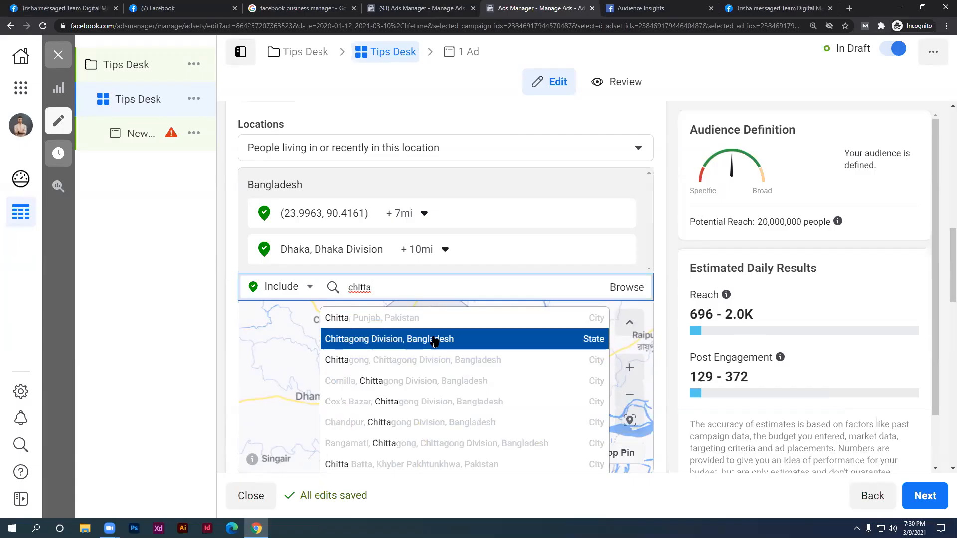
pyautogui.click(437, 359)
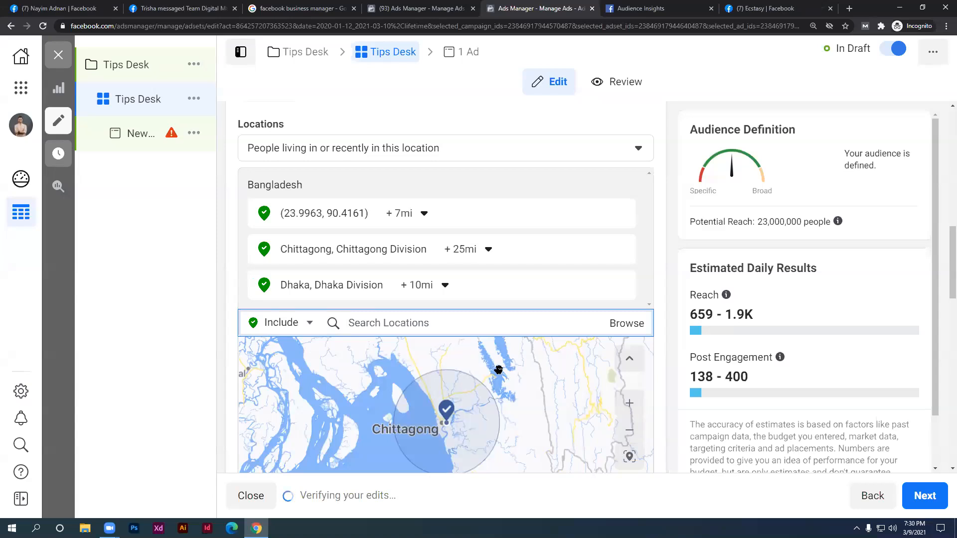
pyautogui.click(486, 249)
pyautogui.moveTo(487, 339); pyautogui.dragTo(410, 335)
pyautogui.click(574, 428)
pyautogui.scroll(-1, 497, 377)
pyautogui.moveTo(496, 376); pyautogui.dragTo(407, 302)
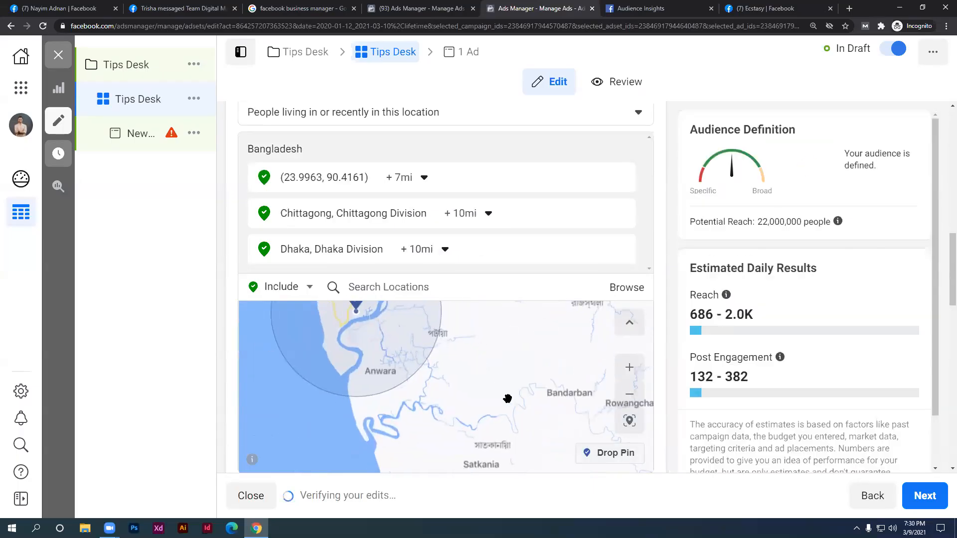
pyautogui.moveTo(517, 417); pyautogui.dragTo(498, 347)
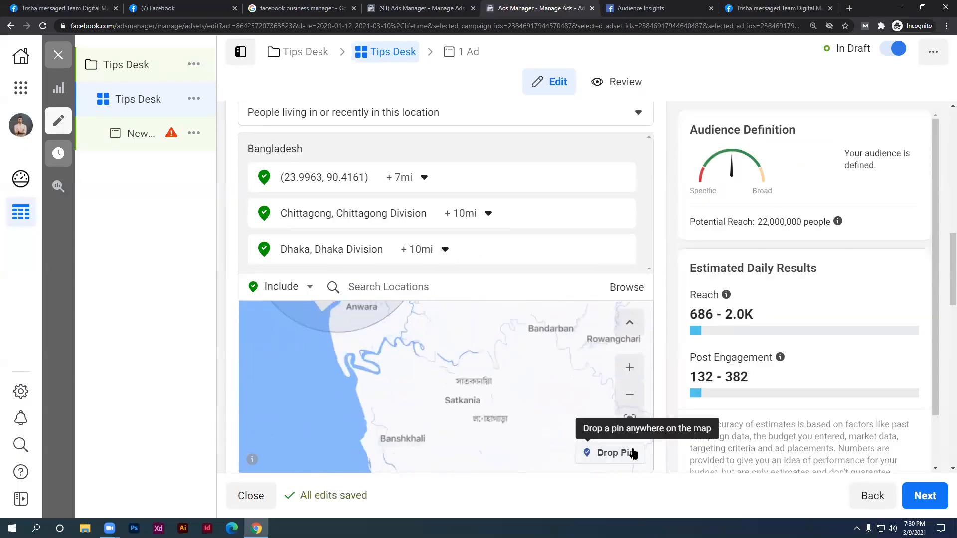
# Drop a pin near Satkania, then remove it, the Gazipur pin, Chittagong and Dhaka
pyautogui.click(617, 454)
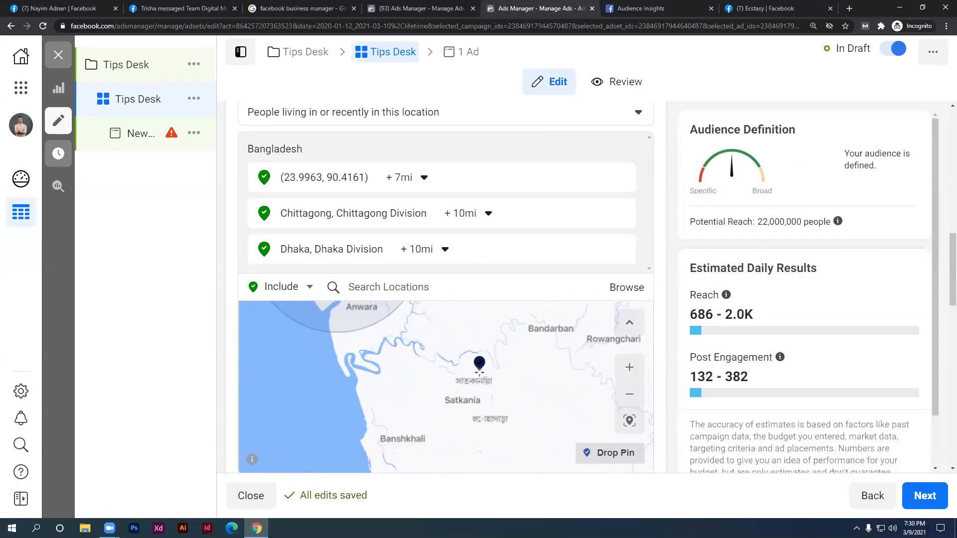
pyautogui.click(481, 381)
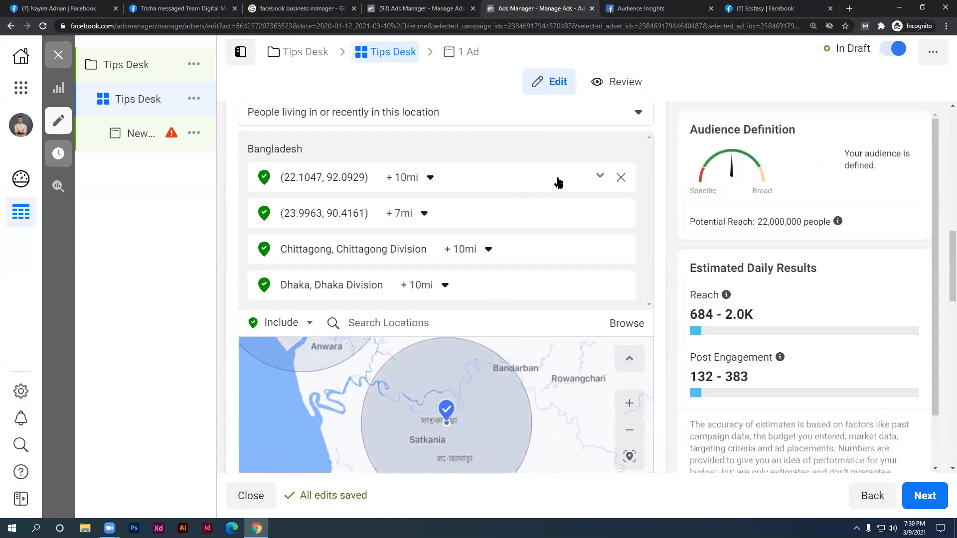
pyautogui.click(620, 178)
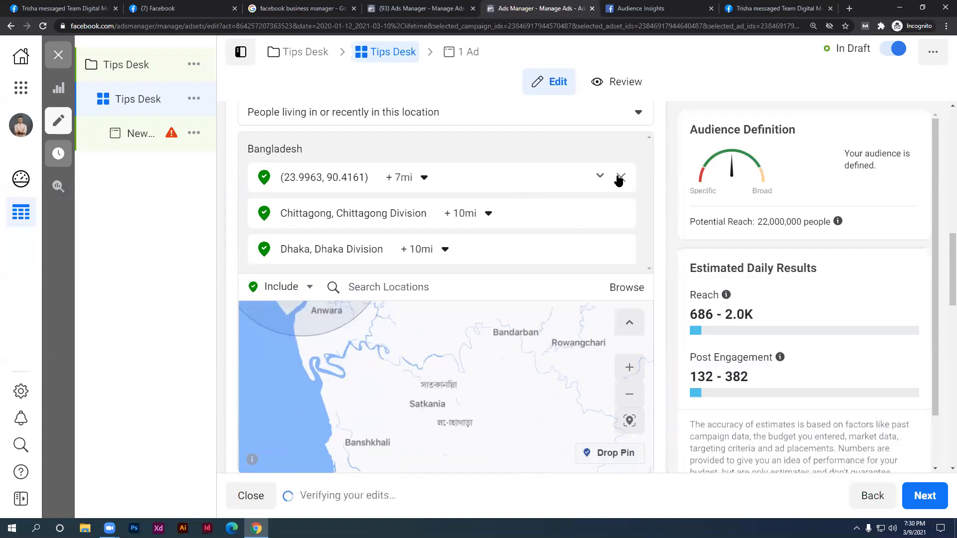
pyautogui.click(619, 178)
pyautogui.click(620, 178)
pyautogui.click(619, 179)
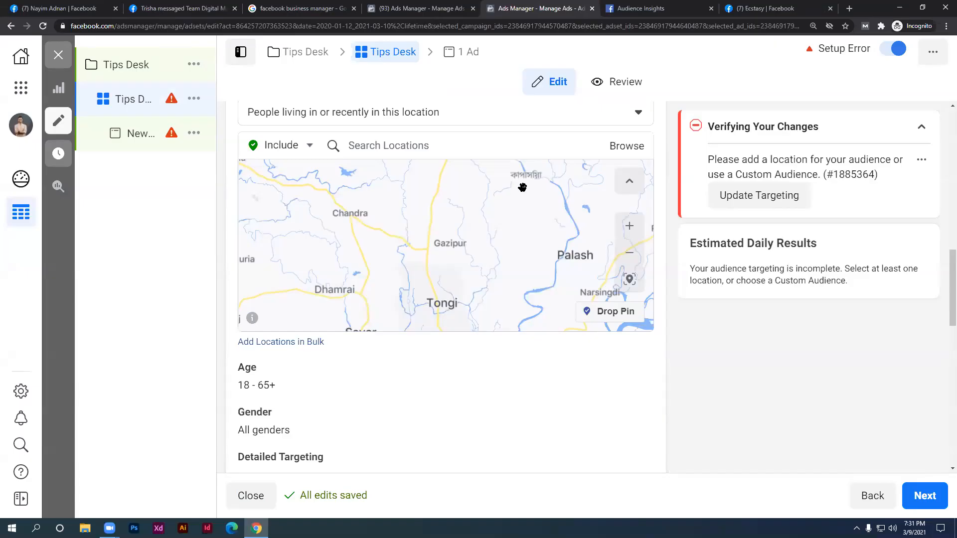
# Search locations for 'dhanmo', then clear the partial search text
pyautogui.click(406, 141)
pyautogui.write('dhanmo')
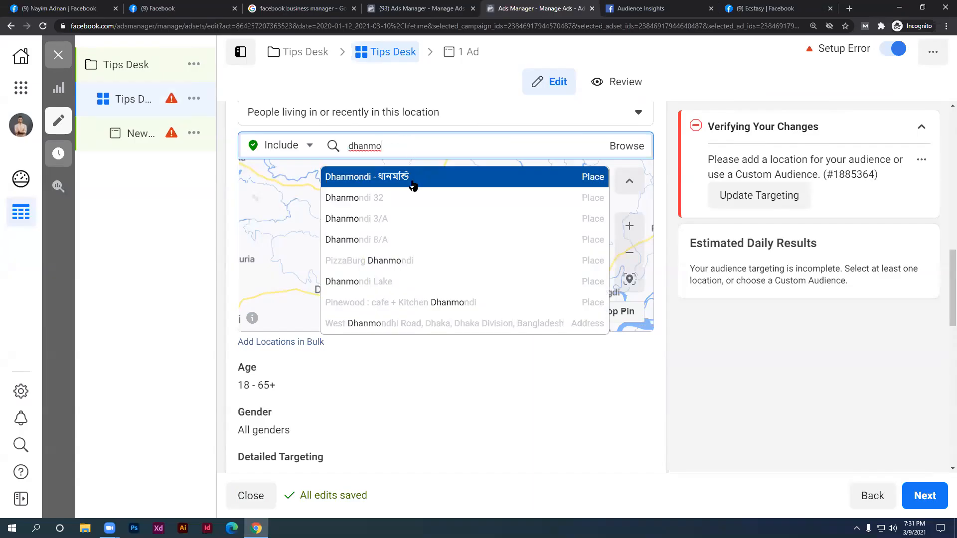
pyautogui.scroll(-2, 413, 194)
pyautogui.scroll(1, 414, 221)
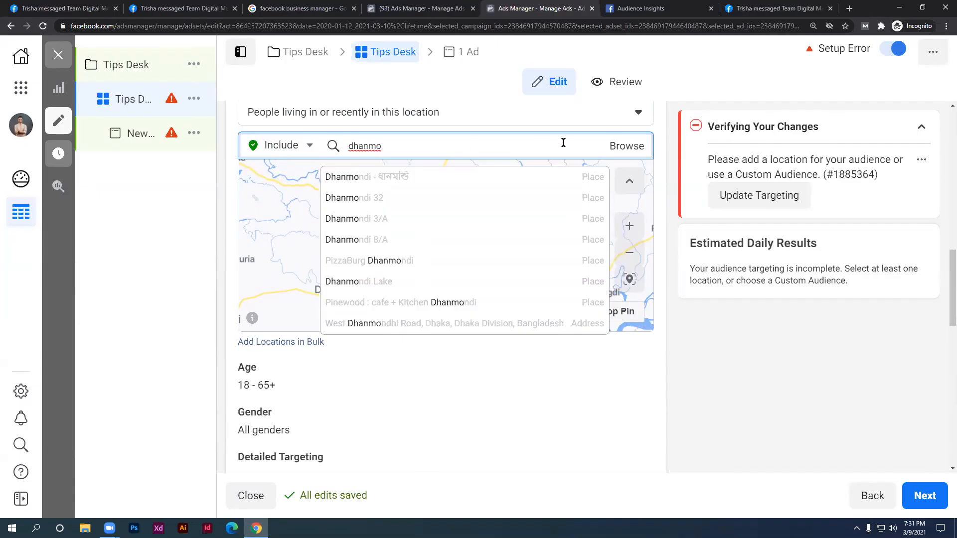
pyautogui.click(337, 146)
pyautogui.doubleClick(363, 149)
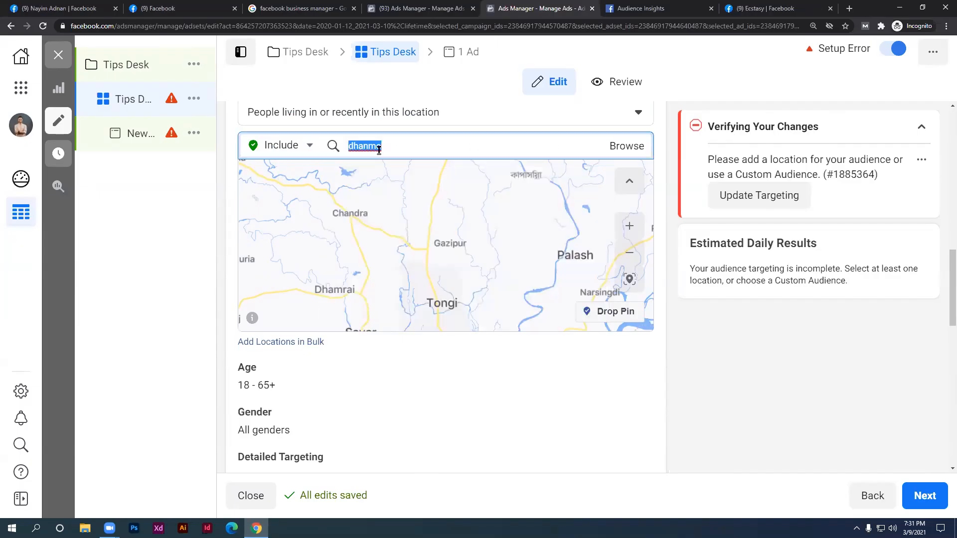
pyautogui.press('BackSpace')
# Add Bangladesh (Country/Region) as the only targeted location
pyautogui.scroll(2, 471, 183)
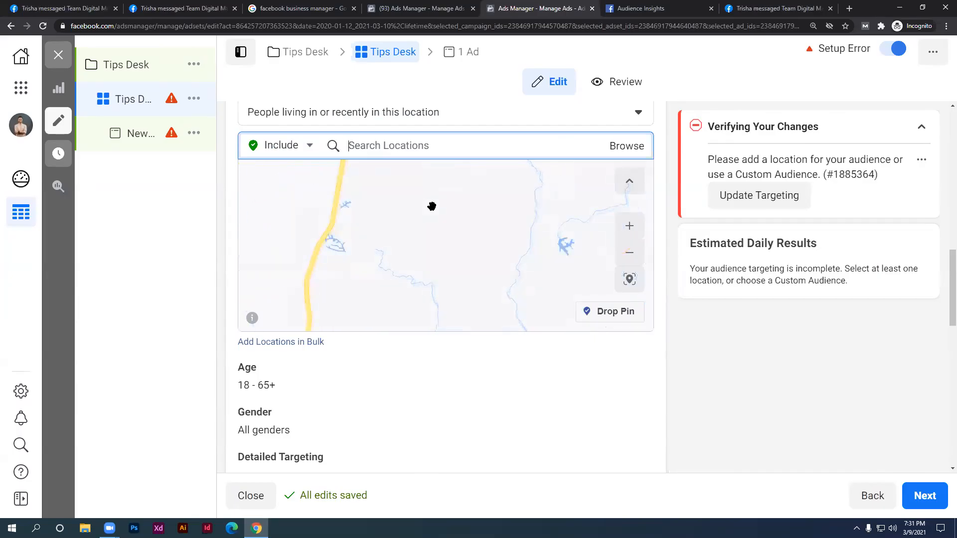
pyautogui.scroll(-3, 431, 207)
pyautogui.scroll(-2, 497, 214)
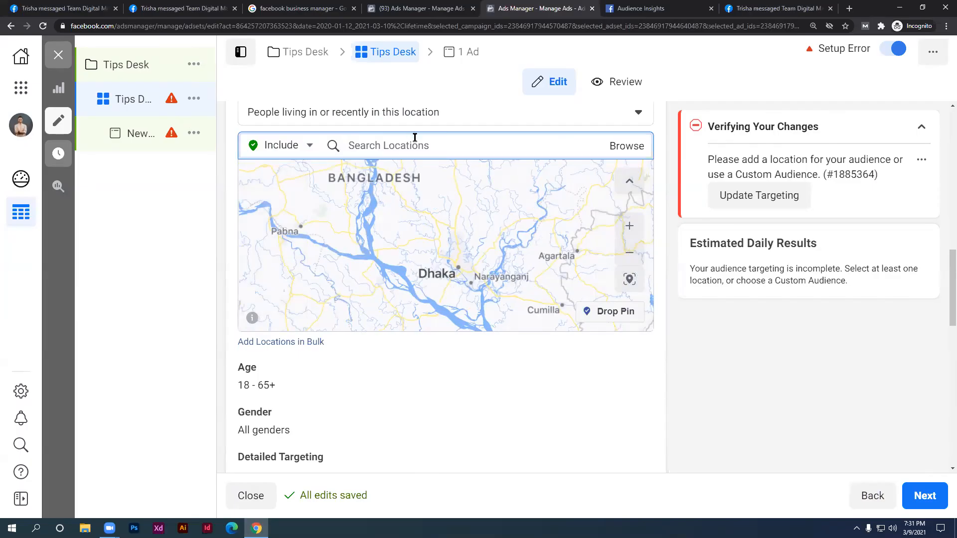
pyautogui.write('Bangladesh')
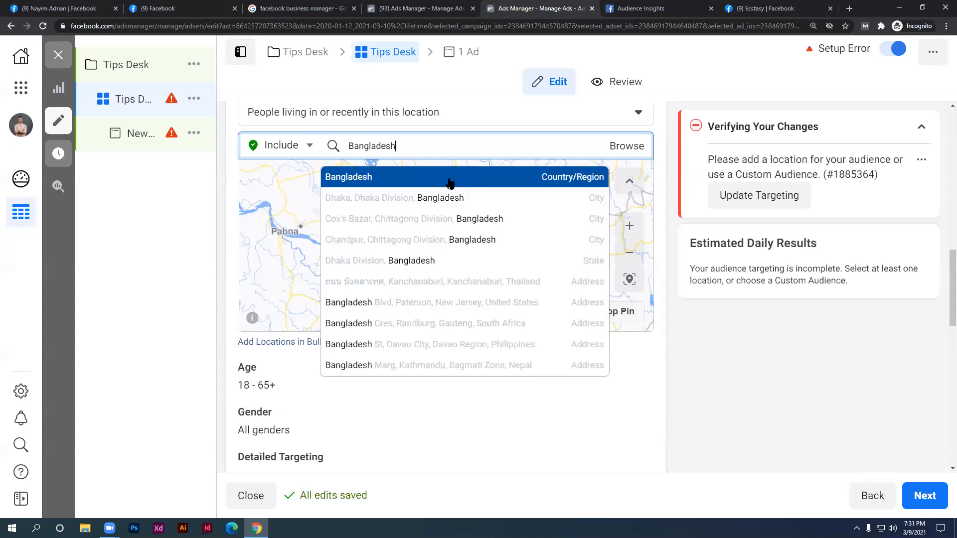
pyautogui.click(438, 182)
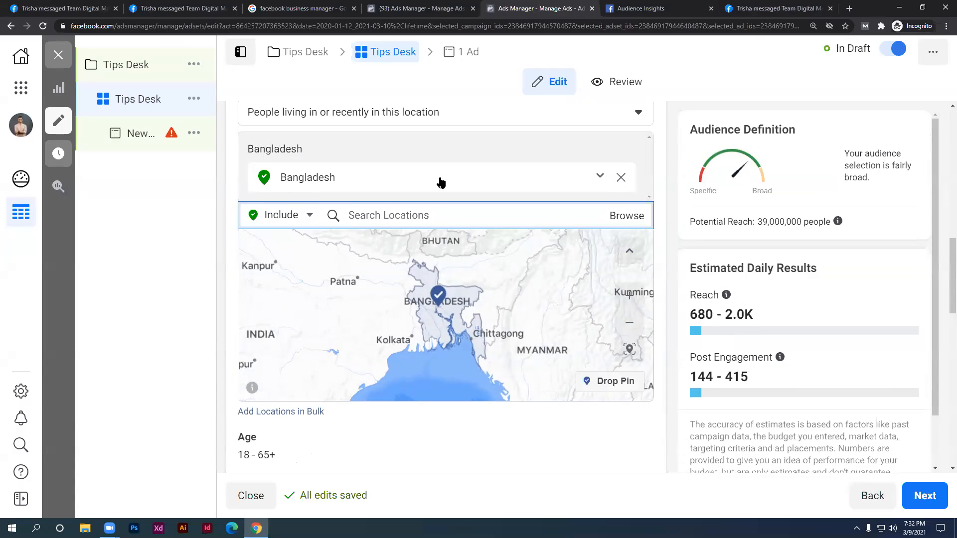
pyautogui.click(433, 497)
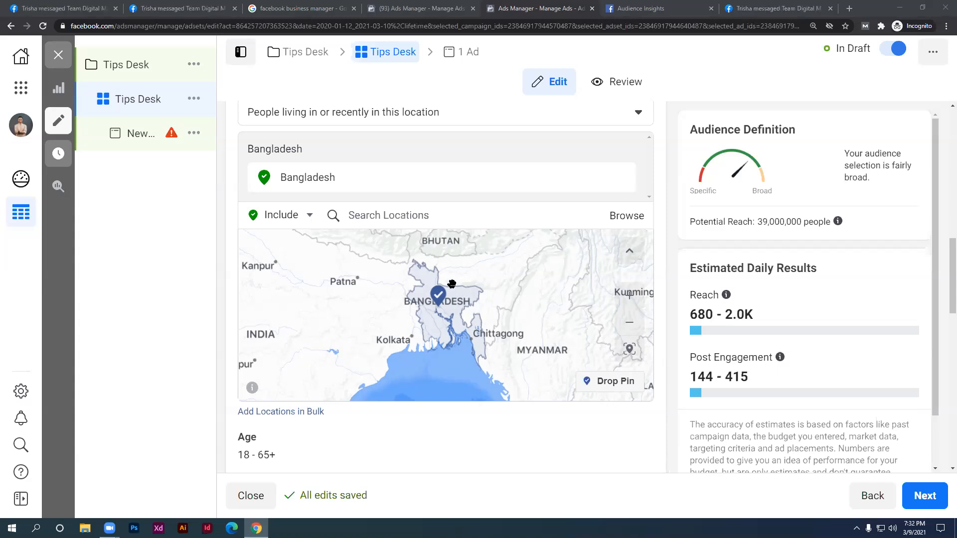
pyautogui.click(506, 218)
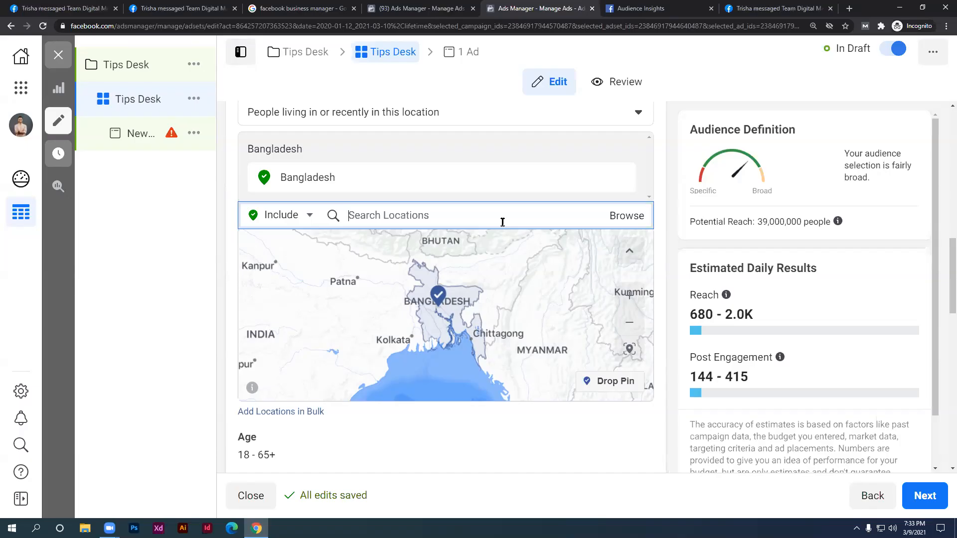
# Switch to Exclude, exclude Brahmanbaria, Chittagong Division, then search 'sylhet'
pyautogui.click(275, 216)
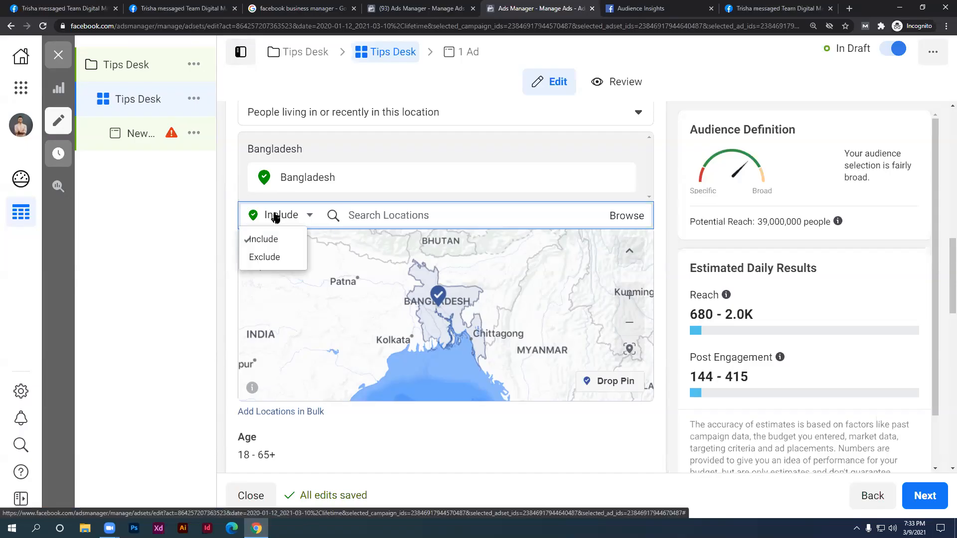
pyautogui.click(279, 259)
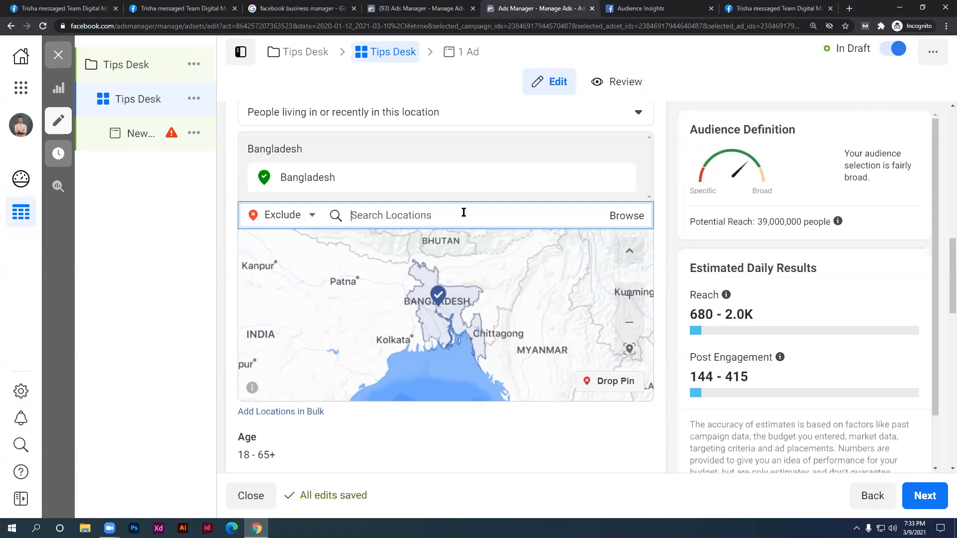
pyautogui.write('br')
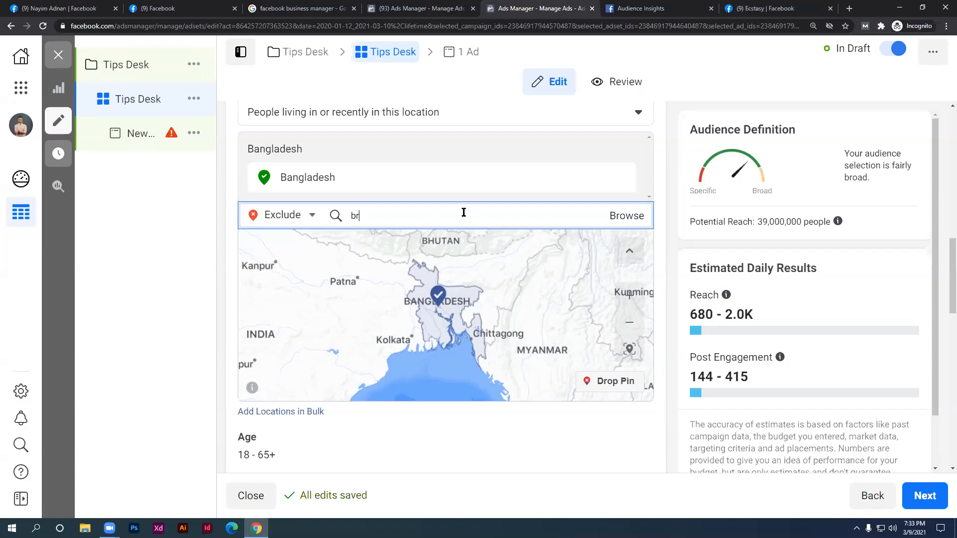
pyautogui.write('ahmanbaria')
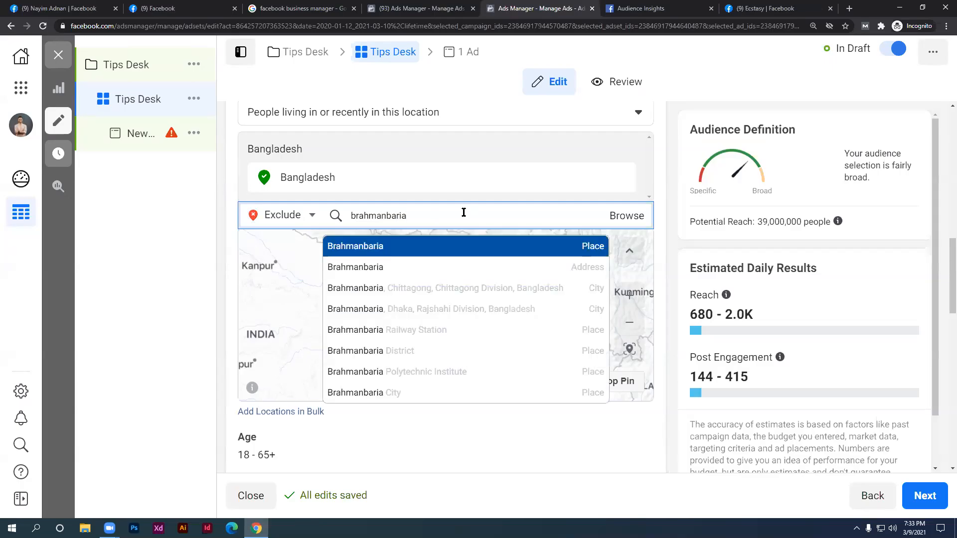
pyautogui.click(459, 288)
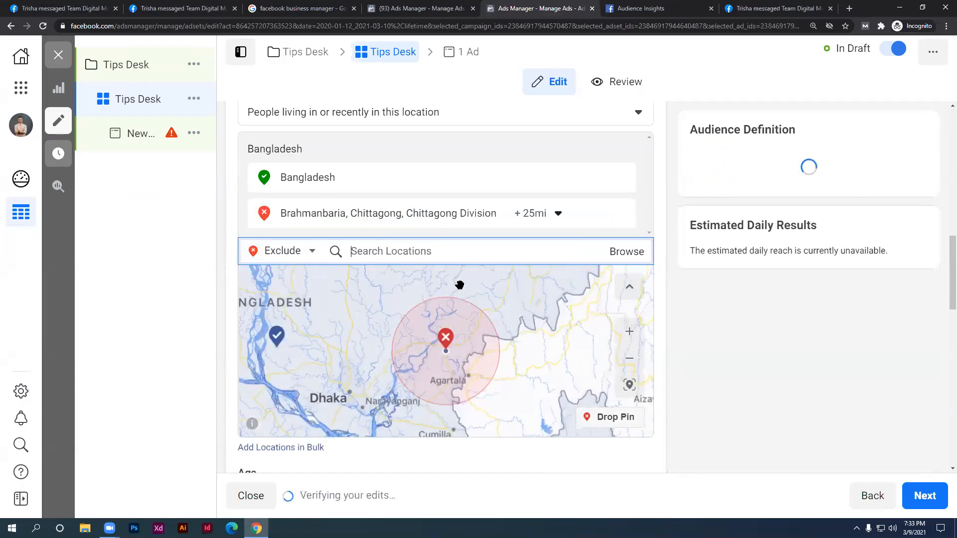
pyautogui.scroll(-4, 500, 322)
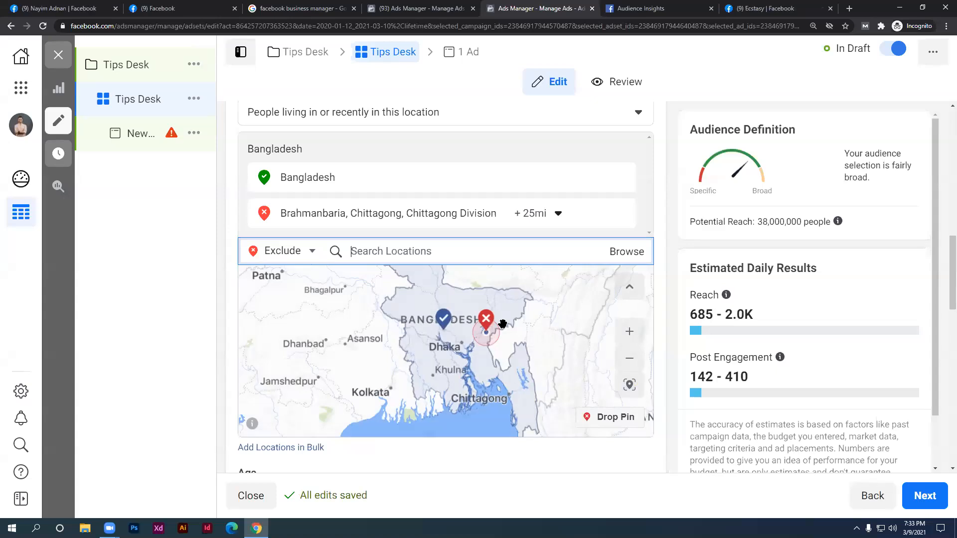
pyautogui.write('sylhet')
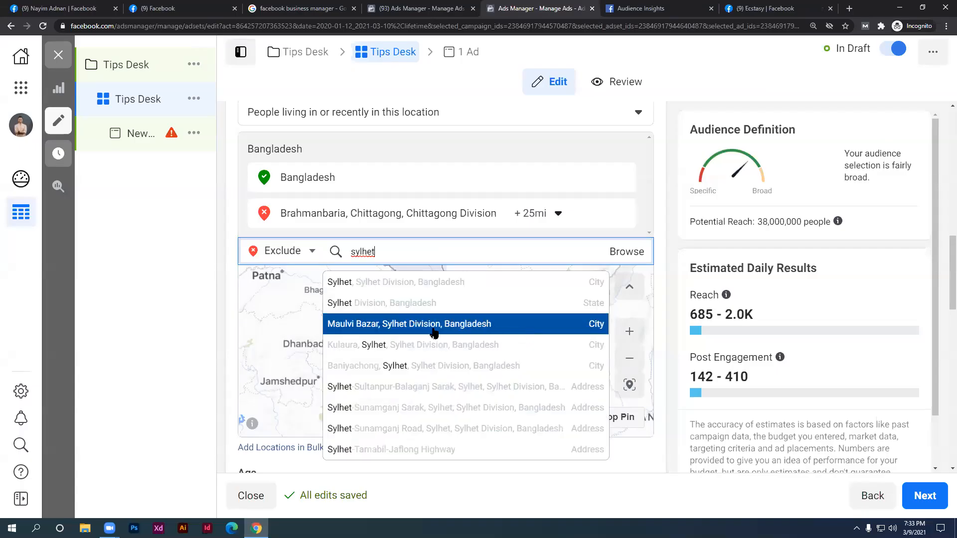
# Exclude Sylhet, Sylhet Division with the default 25 mi radius
pyautogui.click(412, 281)
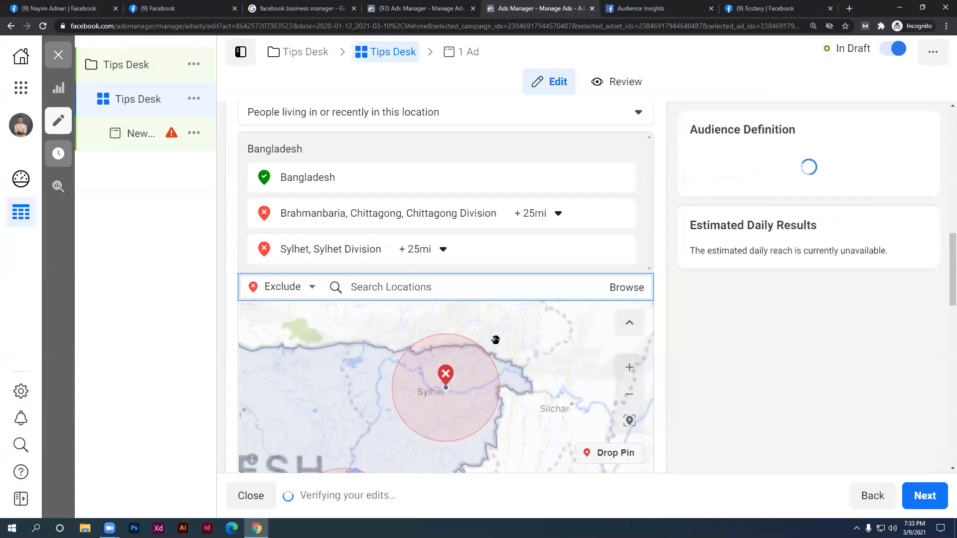
pyautogui.scroll(-5, 521, 350)
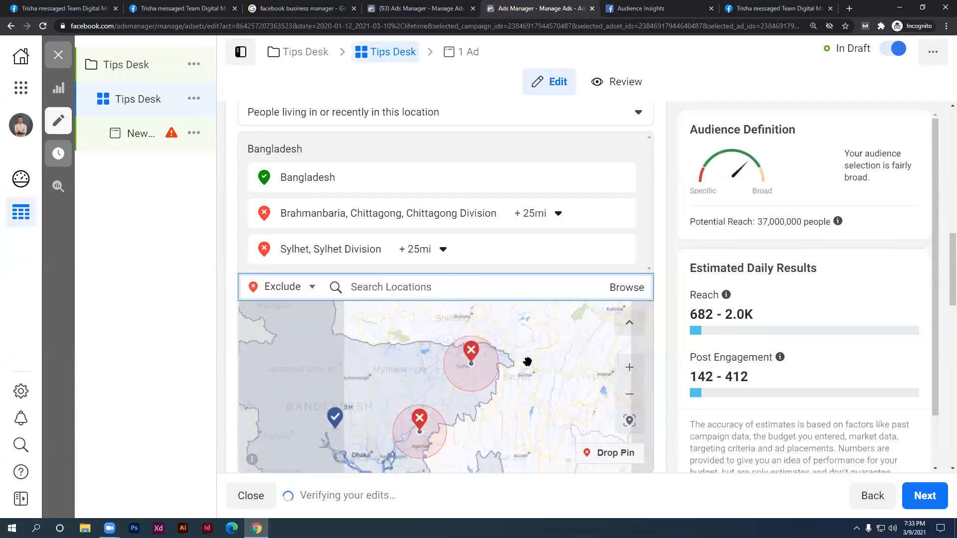
pyautogui.scroll(3, 528, 362)
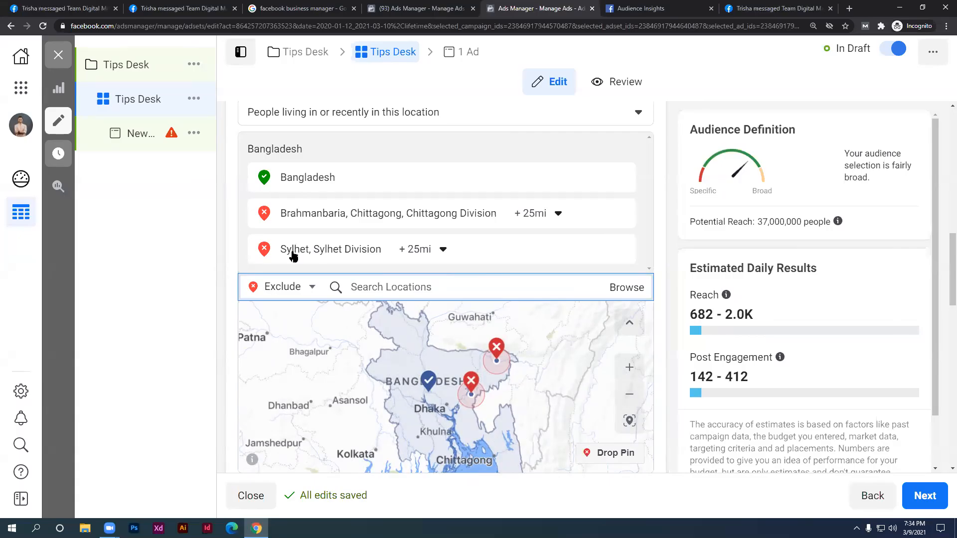
pyautogui.scroll(2, 478, 423)
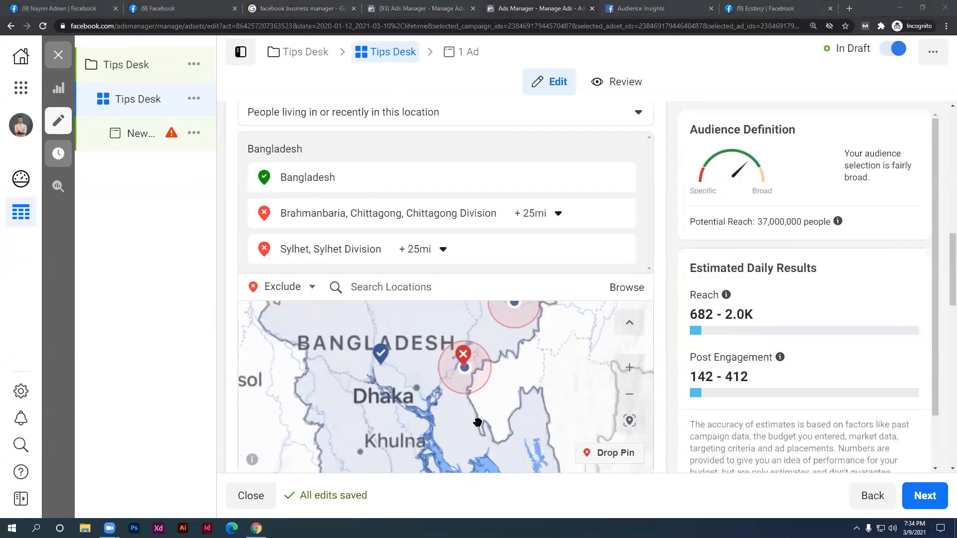
pyautogui.scroll(2, 478, 422)
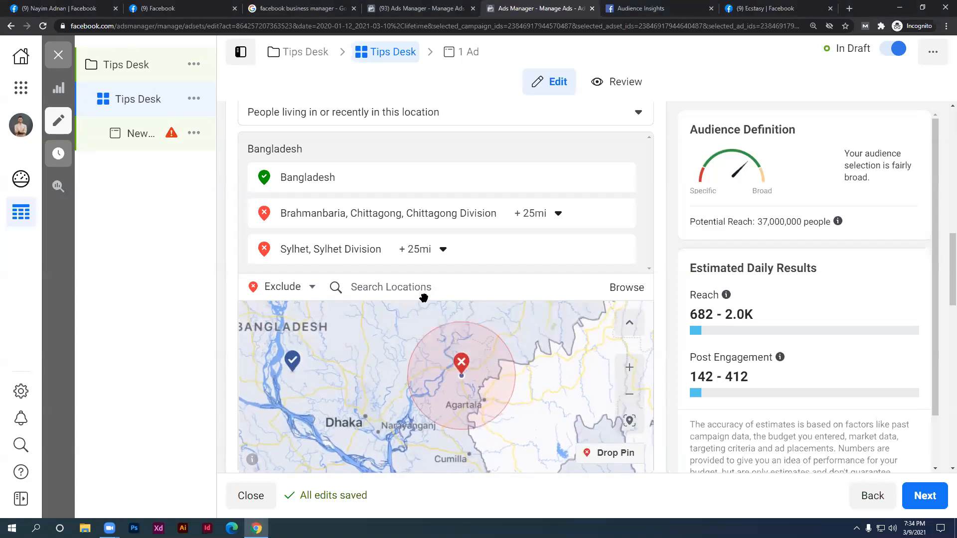
# Set Brahmanbaria's exclusion radius to 10 mi and exclude a dropped pin near Narsingdi
pyautogui.click(548, 215)
pyautogui.moveTo(558, 301); pyautogui.dragTo(512, 308)
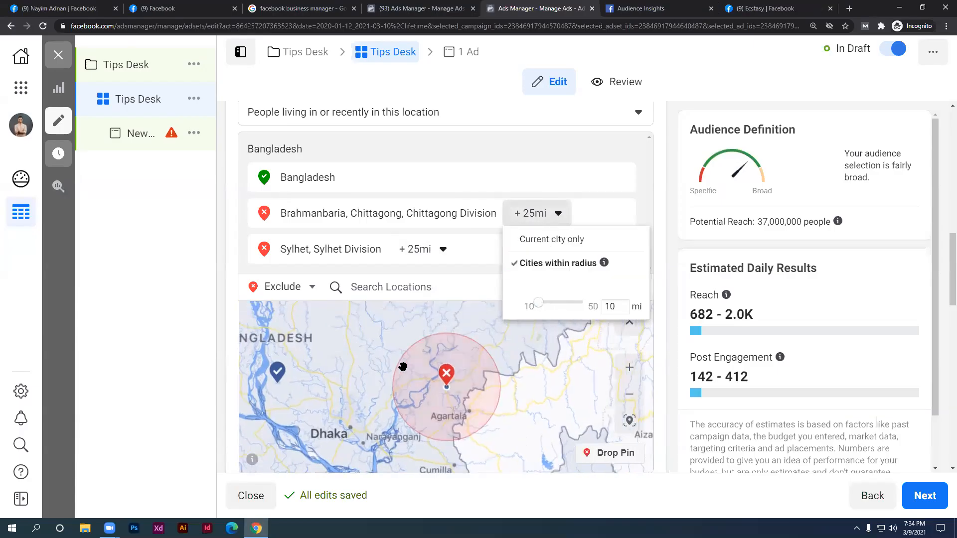
pyautogui.click(403, 368)
pyautogui.moveTo(437, 382); pyautogui.dragTo(380, 299)
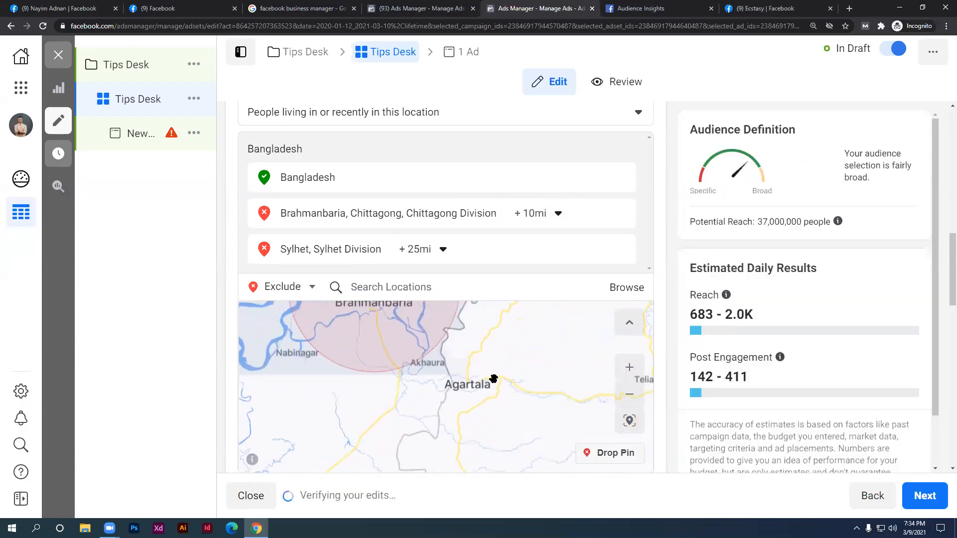
pyautogui.moveTo(420, 390); pyautogui.dragTo(566, 387)
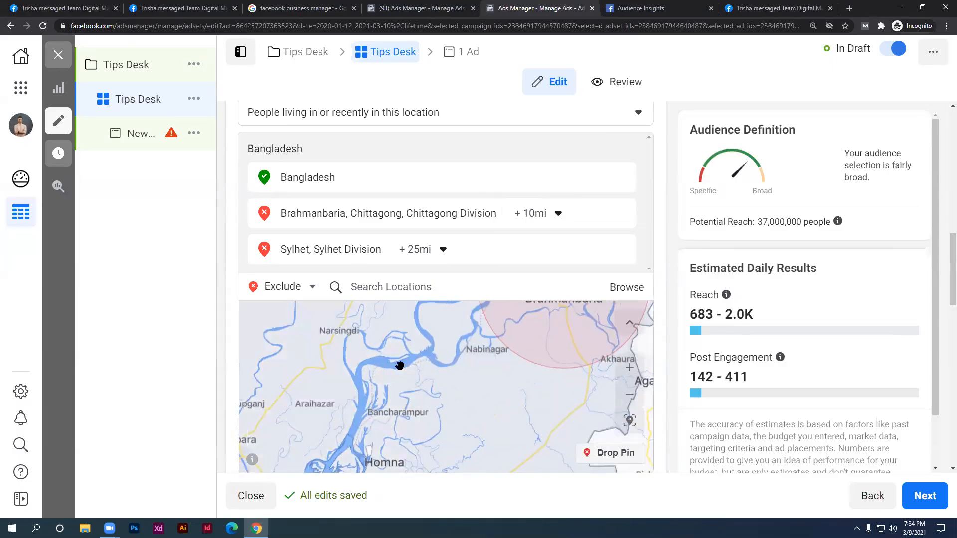
pyautogui.click(628, 453)
pyautogui.click(330, 330)
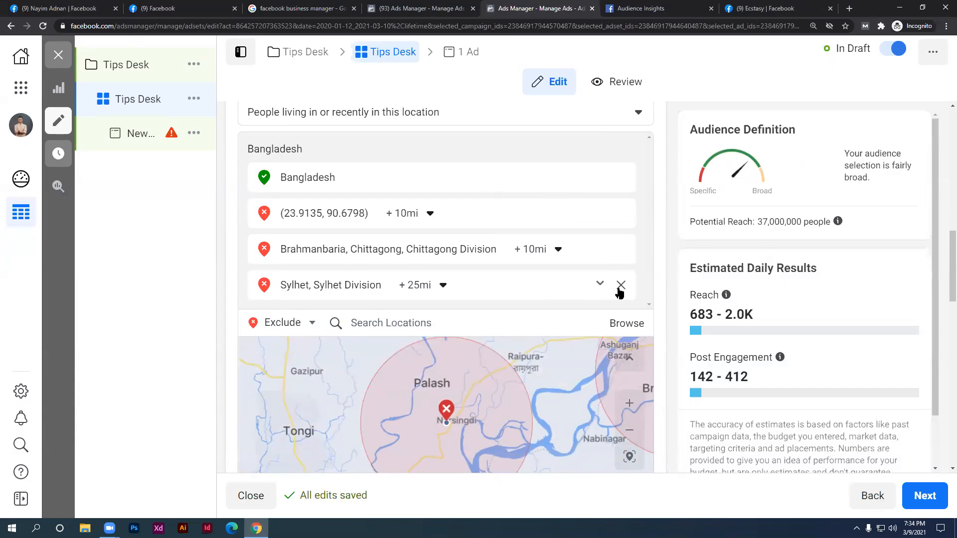
# Remove the Sylhet, Brahmanbaria and Narsingdi pin exclusions and switch back to Include
pyautogui.click(620, 287)
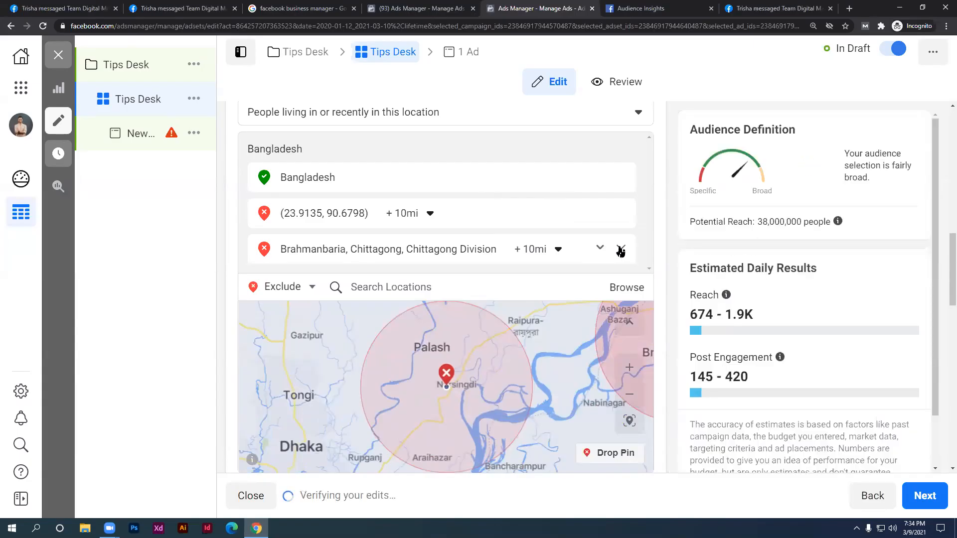
pyautogui.click(620, 250)
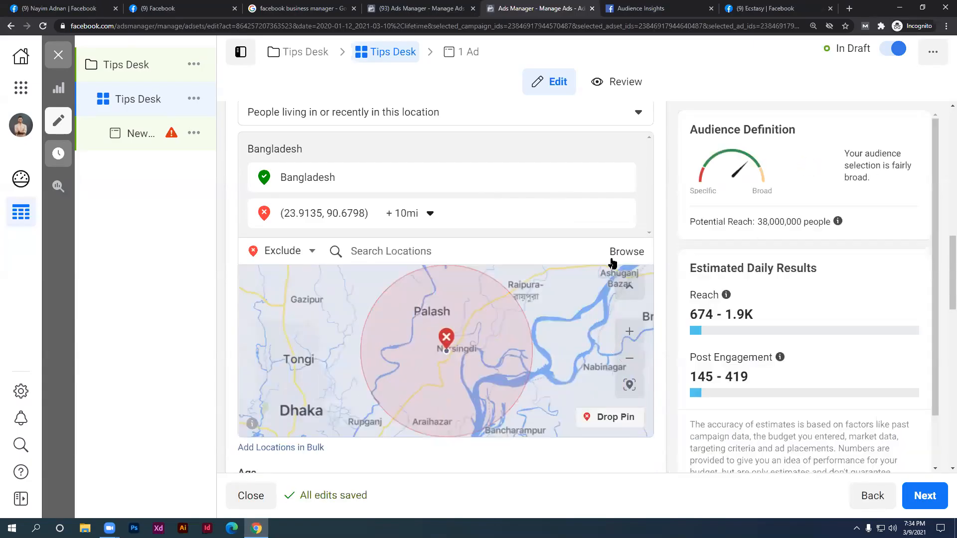
pyautogui.moveTo(623, 216)
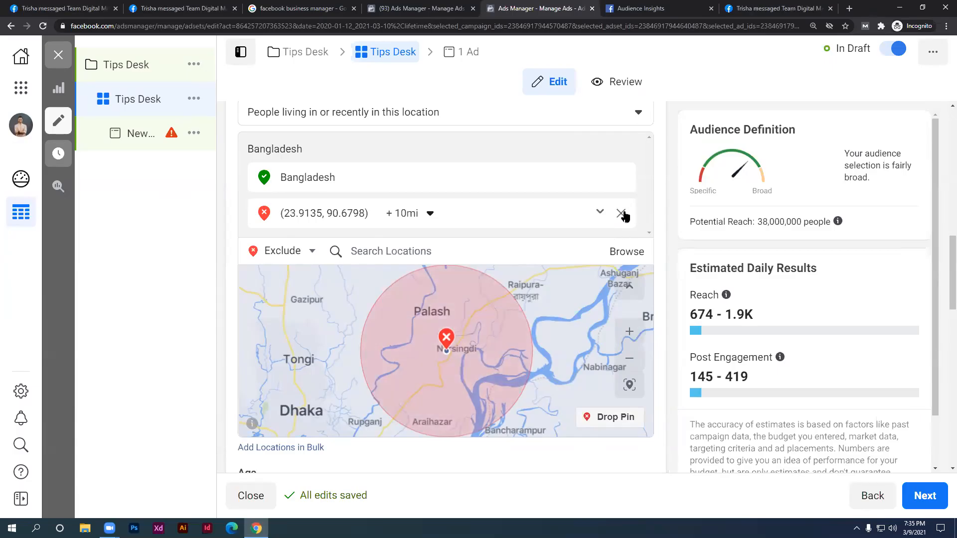
pyautogui.click(621, 215)
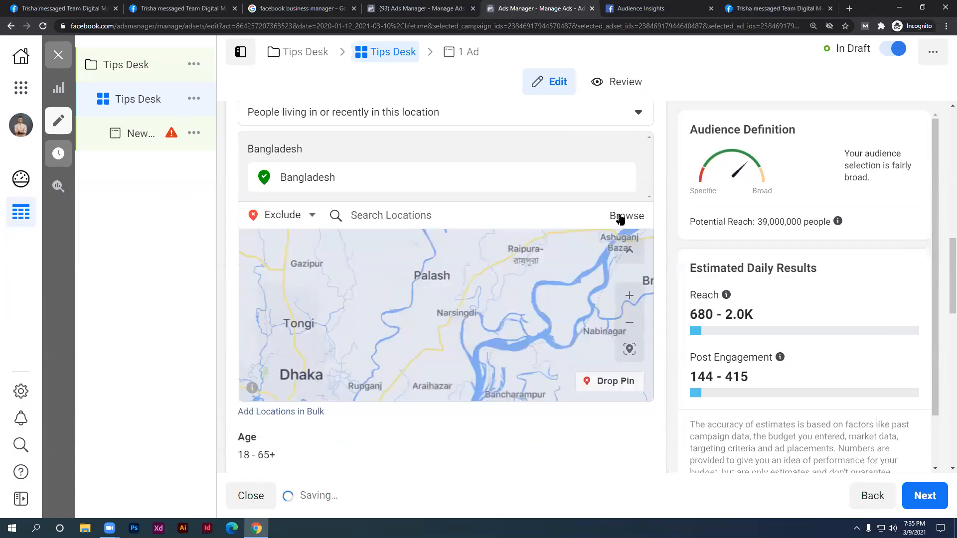
pyautogui.click(279, 215)
pyautogui.click(283, 240)
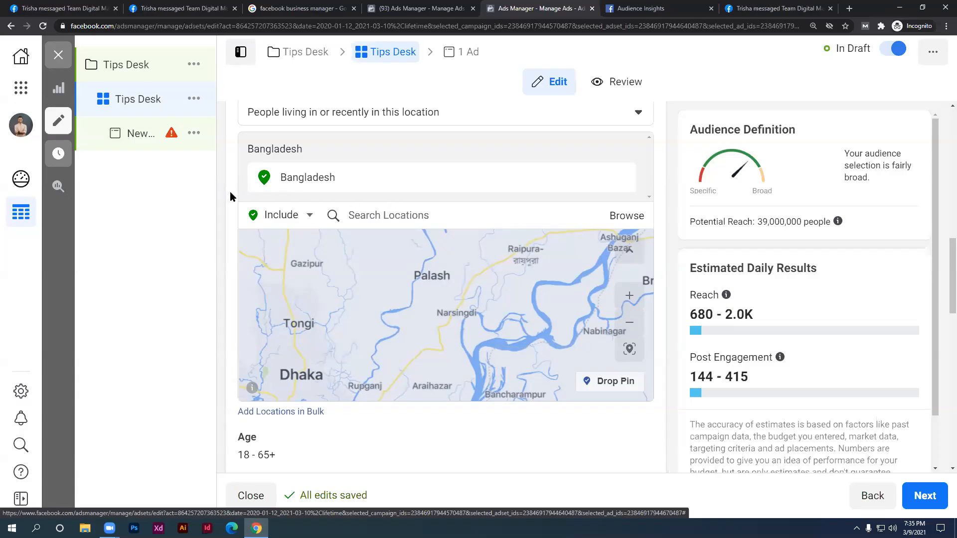
pyautogui.scroll(-3, 230, 192)
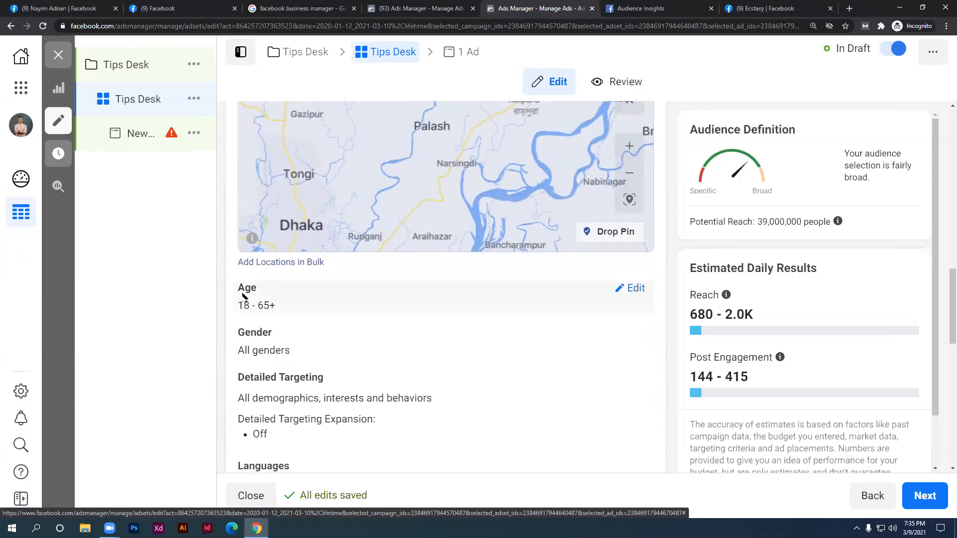
pyautogui.click(257, 264)
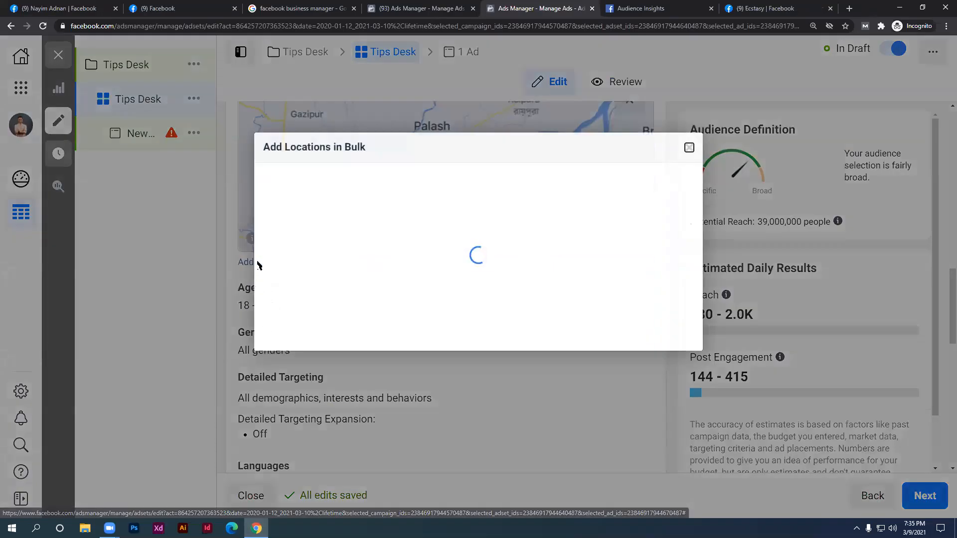
pyautogui.click(359, 256)
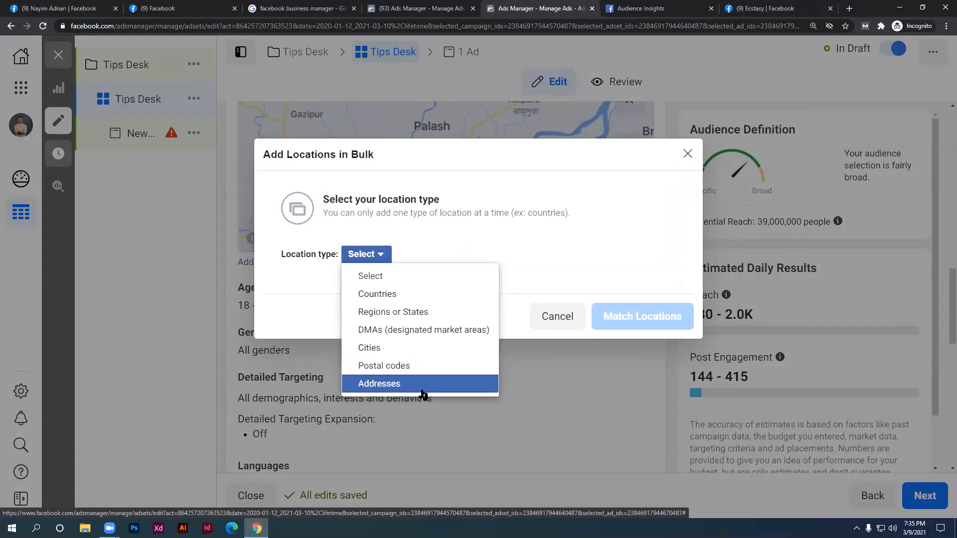
pyautogui.click(549, 324)
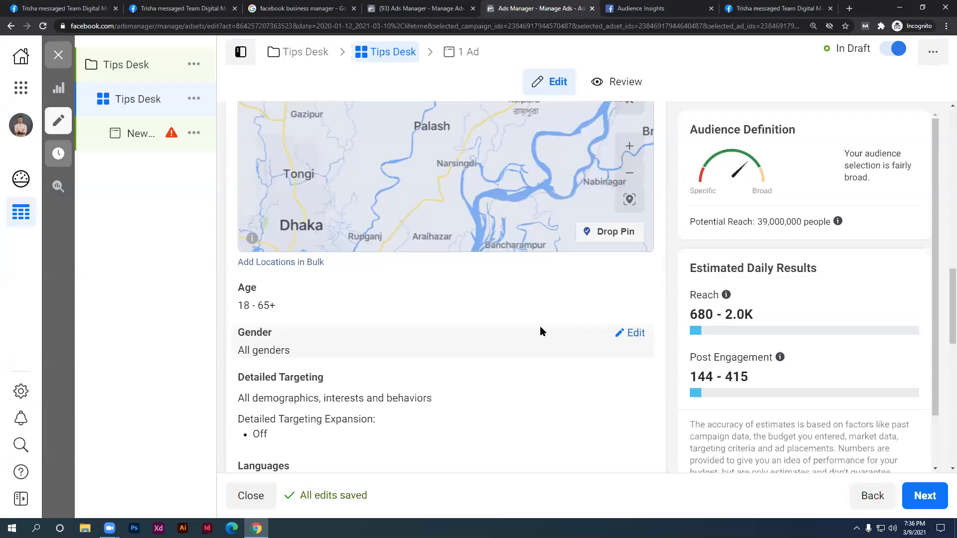
pyautogui.scroll(1, 540, 326)
pyautogui.scroll(-3, 470, 156)
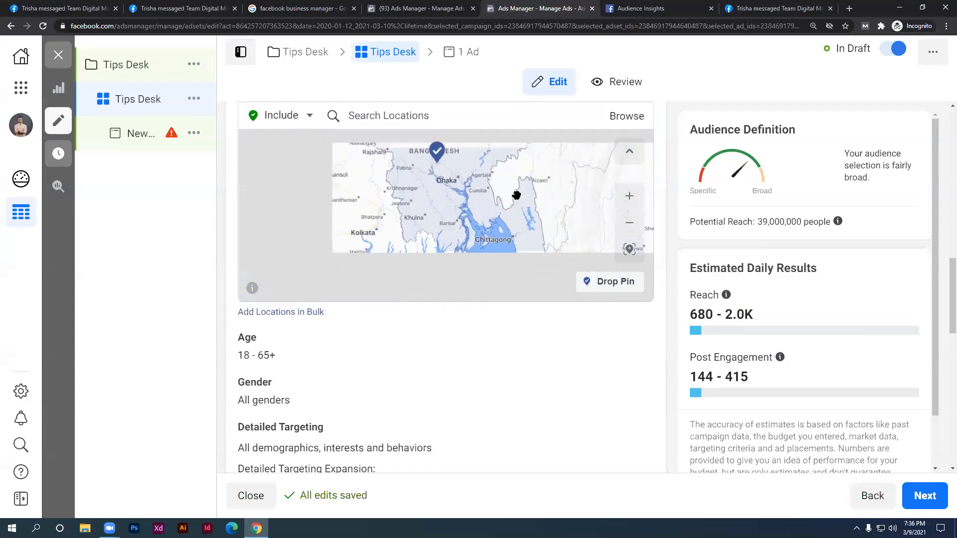
pyautogui.scroll(2, 672, 228)
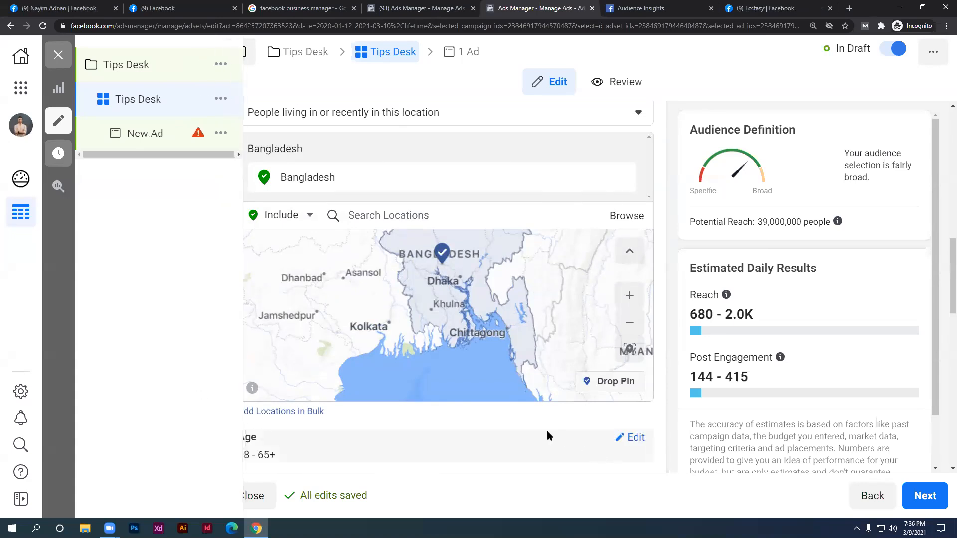
pyautogui.scroll(-1, 297, 397)
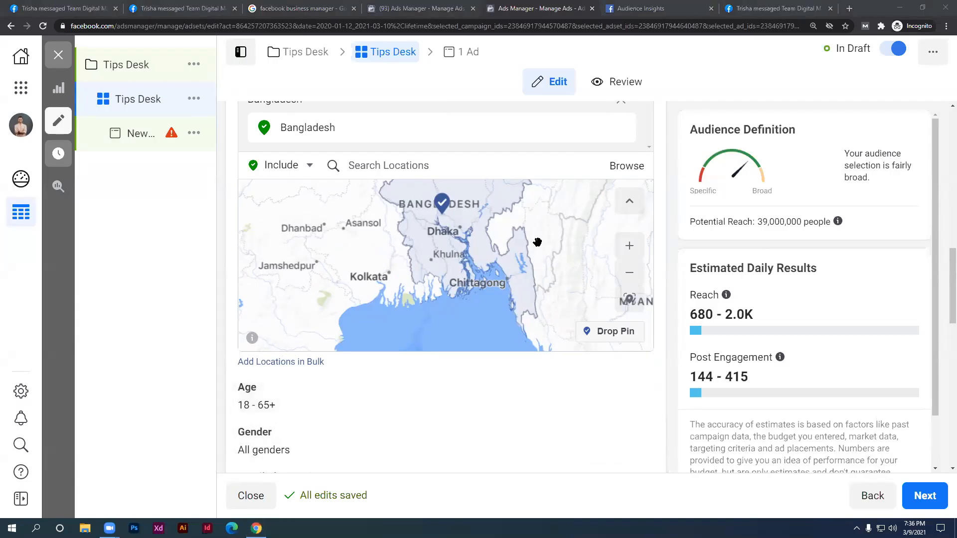
pyautogui.scroll(3, 538, 241)
pyautogui.scroll(10, 671, 254)
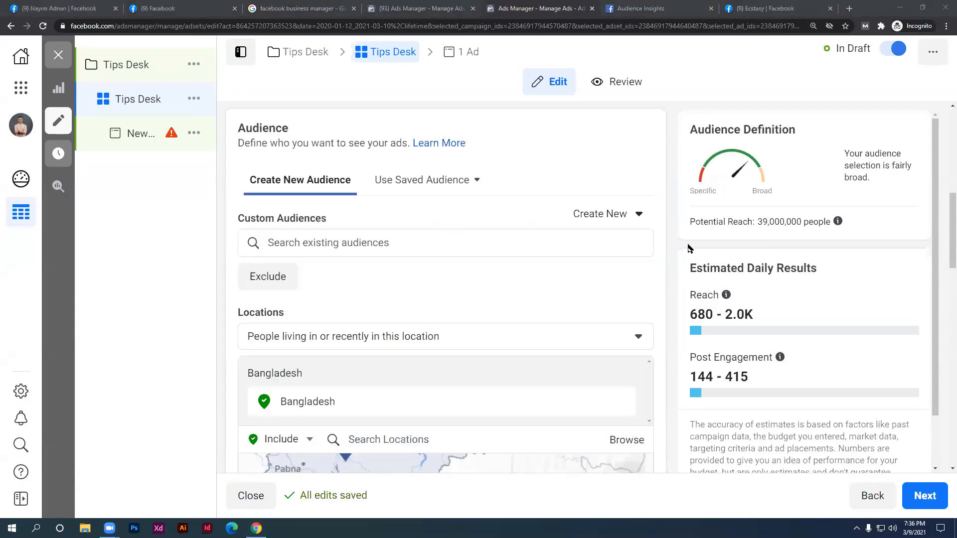
pyautogui.scroll(-1, 545, 274)
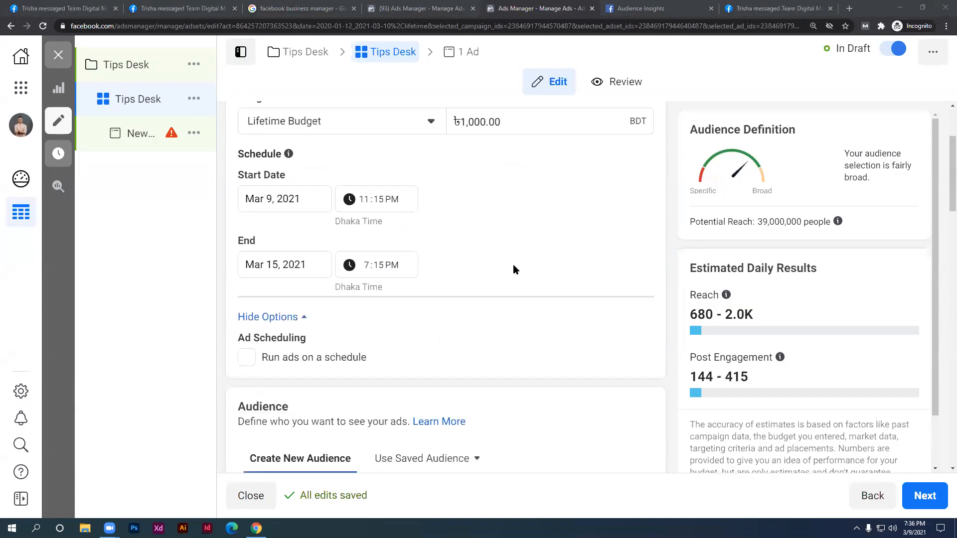
pyautogui.scroll(-1, 256, 323)
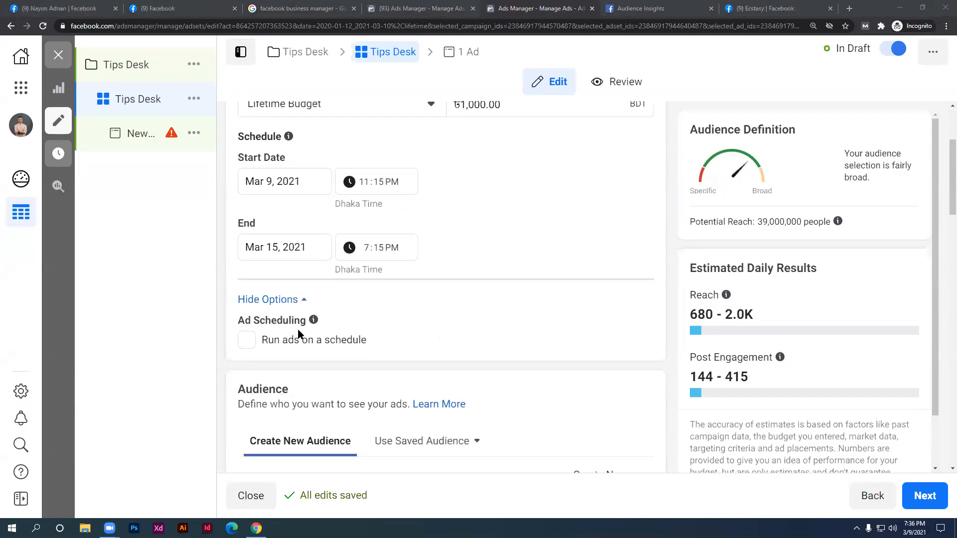
pyautogui.click(246, 340)
pyautogui.scroll(-4, 252, 342)
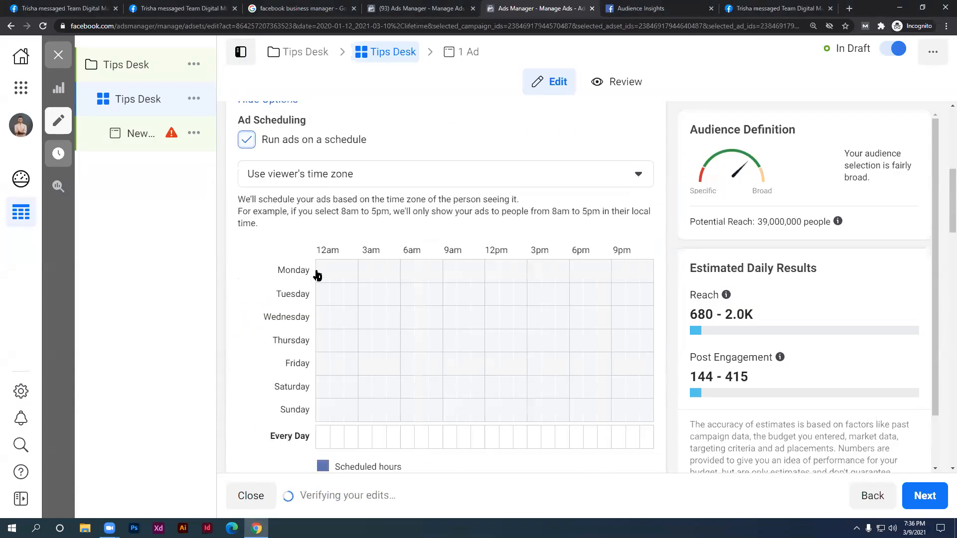
pyautogui.click(246, 142)
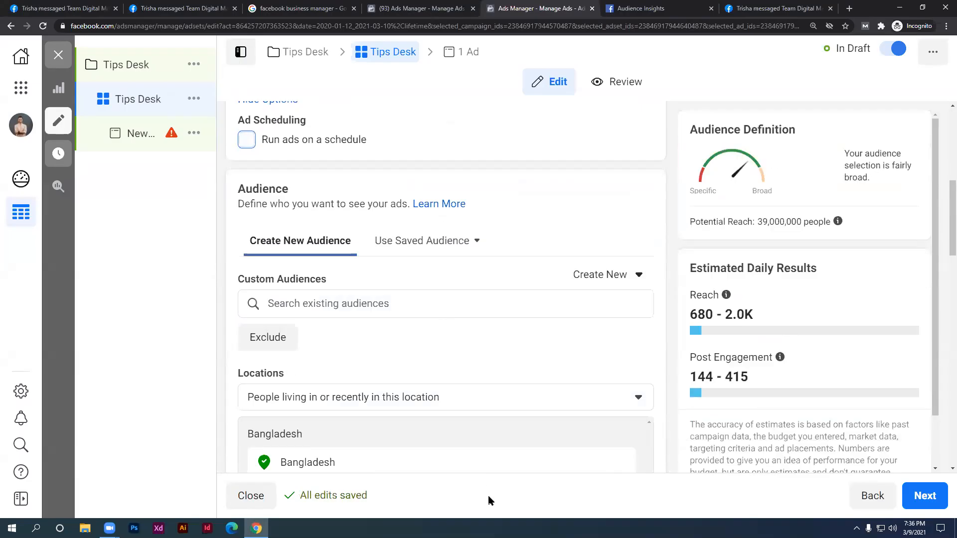
pyautogui.click(247, 140)
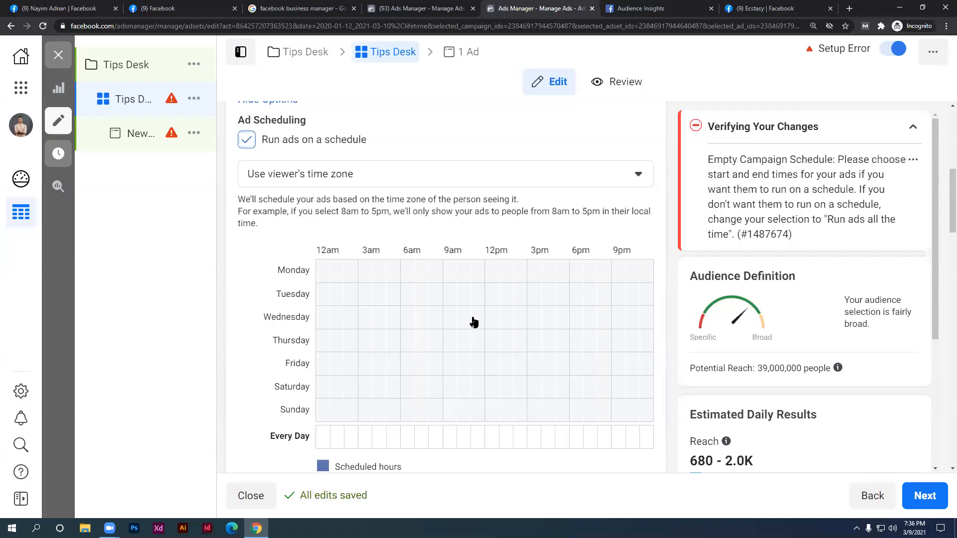
pyautogui.moveTo(329, 277); pyautogui.dragTo(528, 286)
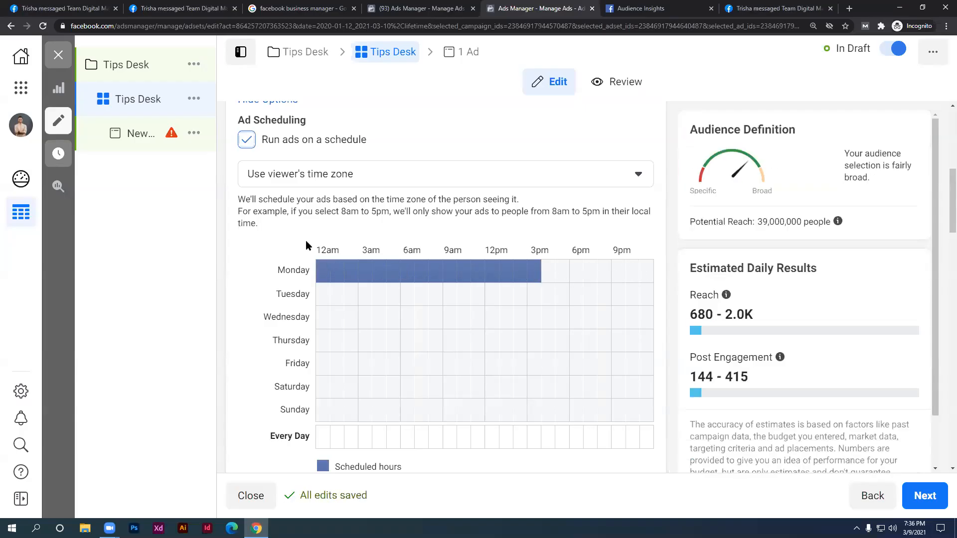
pyautogui.click(246, 139)
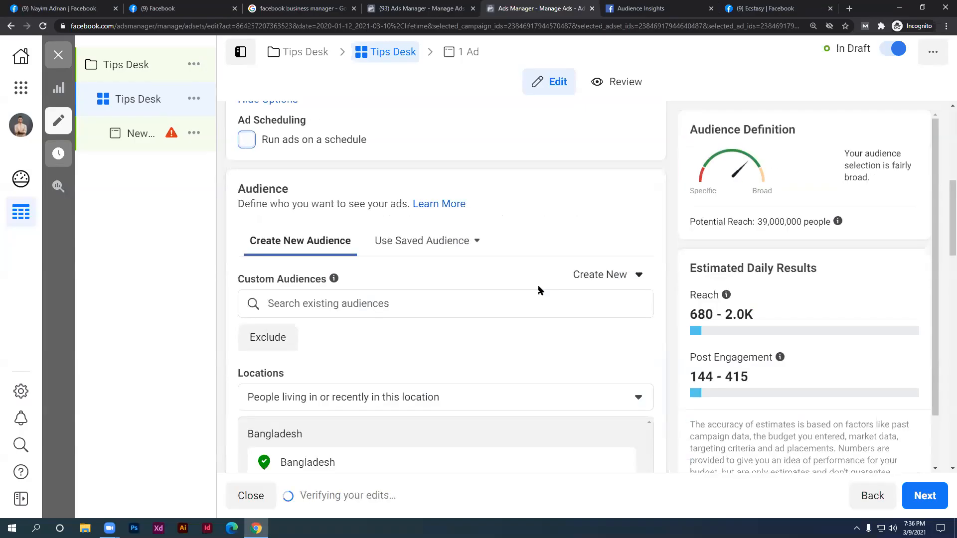
pyautogui.scroll(-7, 575, 295)
pyautogui.scroll(-2, 576, 294)
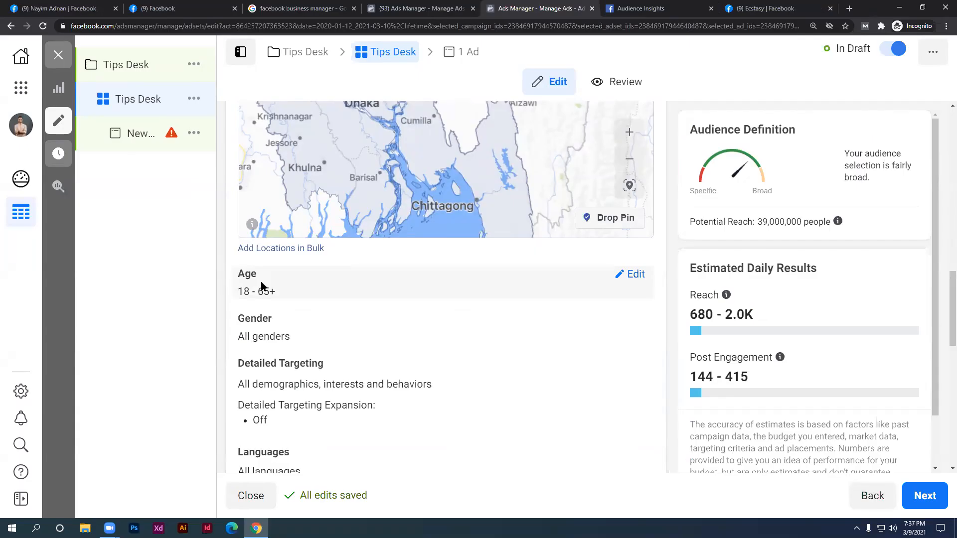
# Set the maximum age to 34 for an 18–34 range and keep gender at All
pyautogui.click(634, 275)
pyautogui.click(324, 298)
pyautogui.scroll(15, 336, 219)
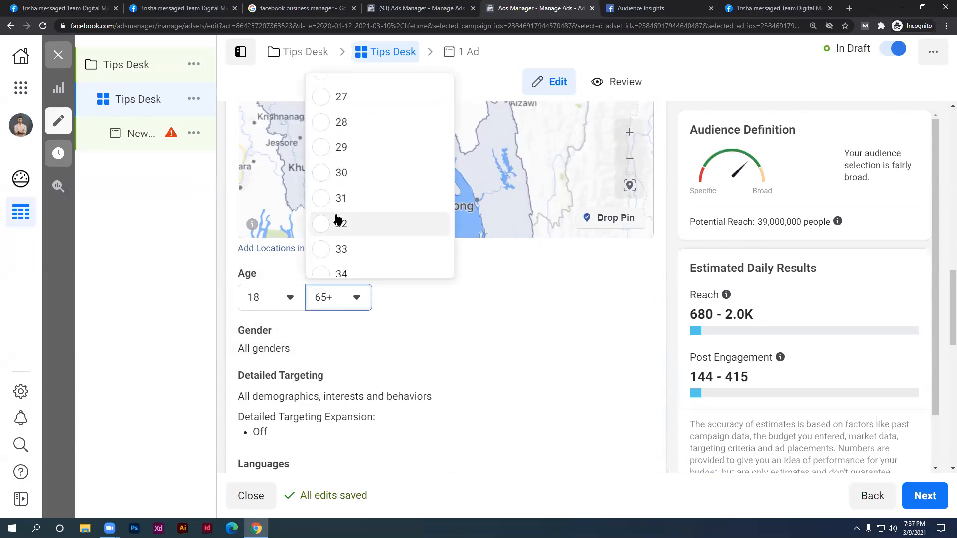
pyautogui.scroll(-1, 337, 229)
pyautogui.click(338, 222)
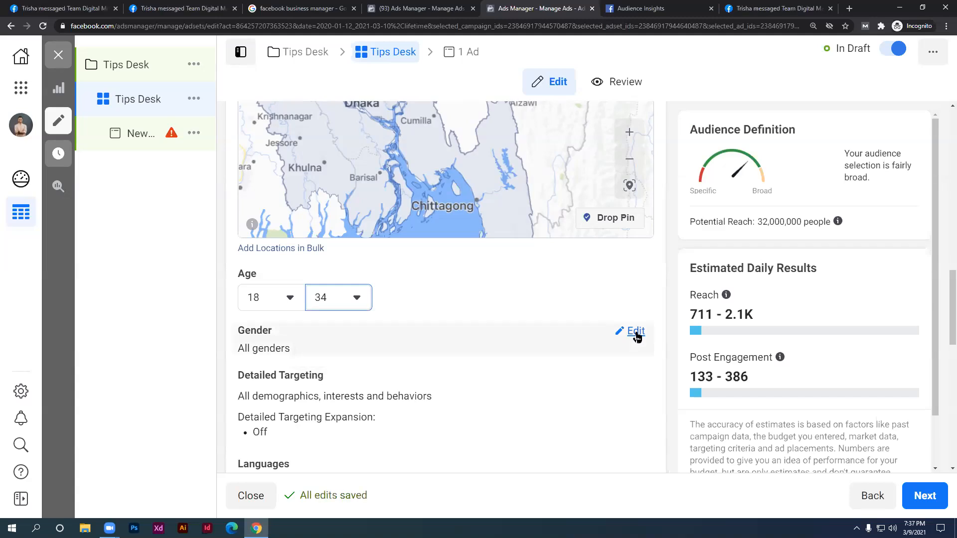
pyautogui.click(635, 331)
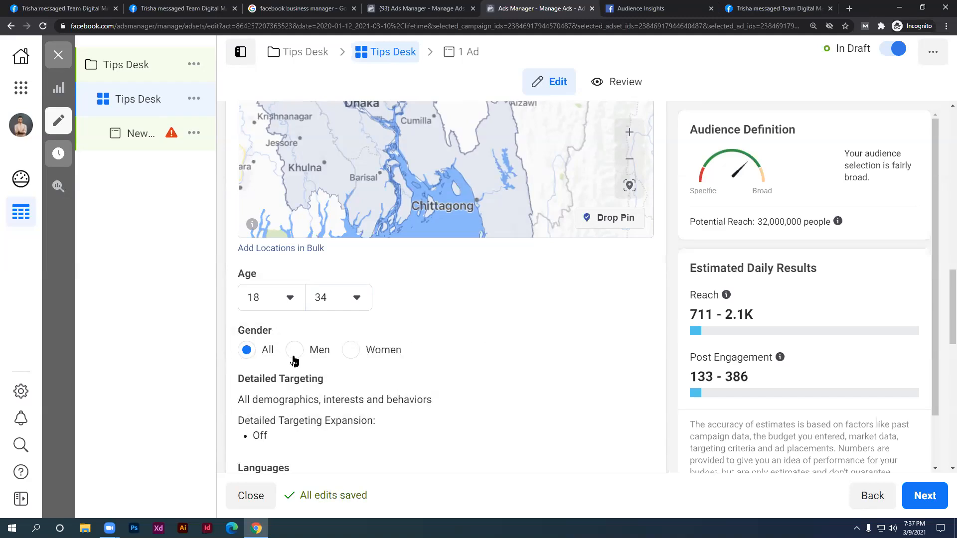
pyautogui.scroll(-1, 317, 370)
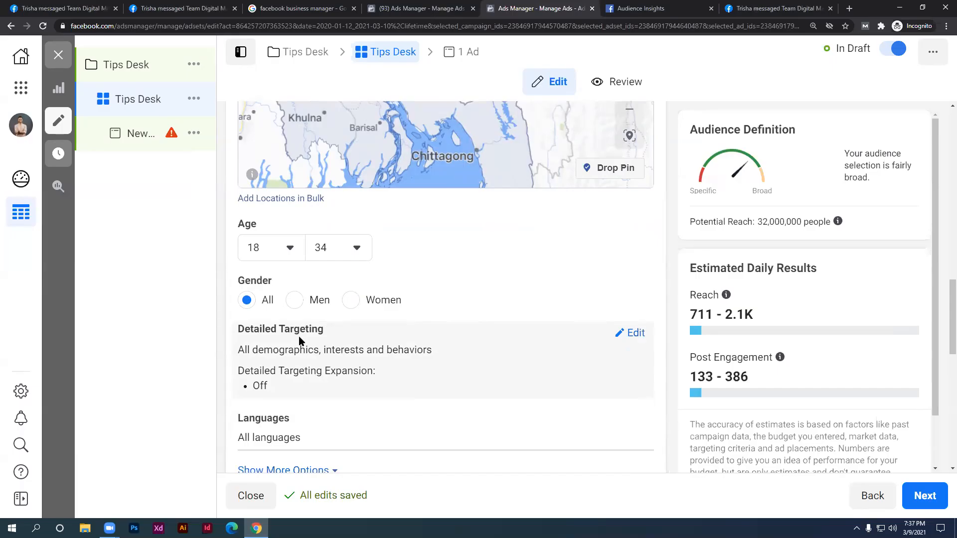
pyautogui.click(283, 247)
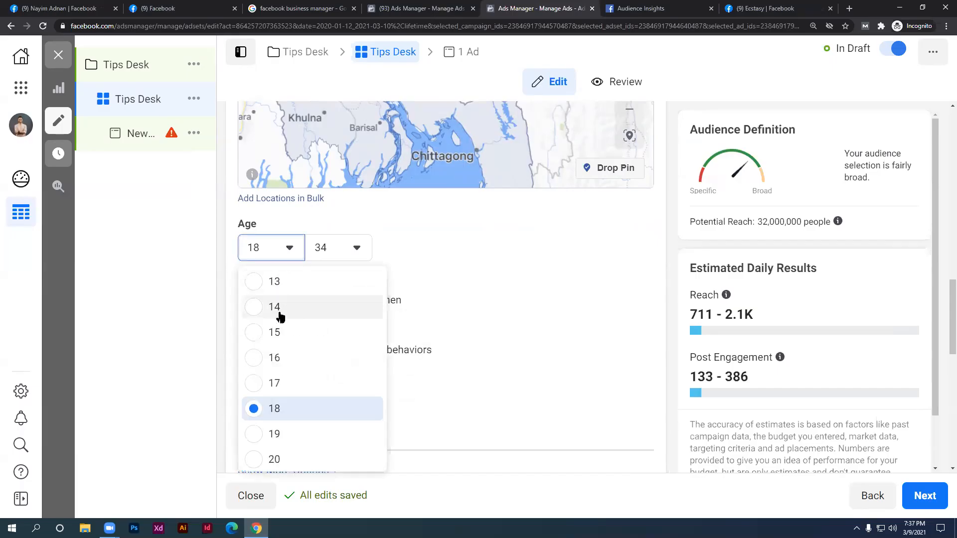
# Try a minimum age of 13, then restore the age range to 18–34
pyautogui.click(257, 284)
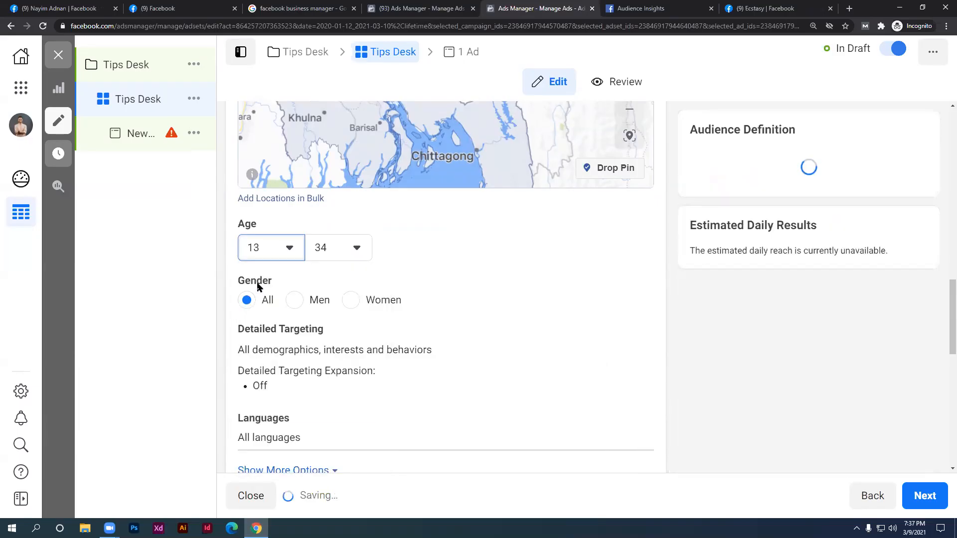
pyautogui.click(274, 254)
pyautogui.scroll(-1, 272, 348)
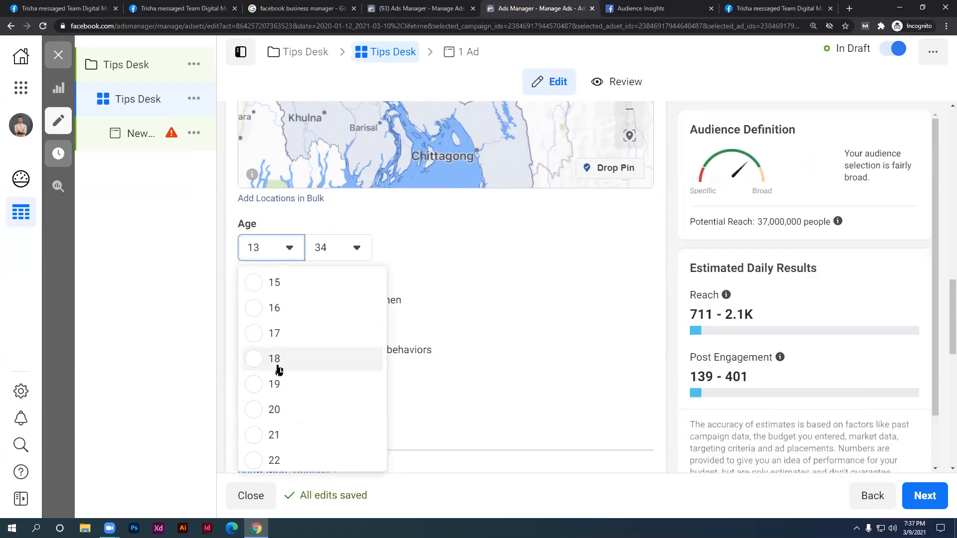
pyautogui.click(299, 358)
pyautogui.click(282, 254)
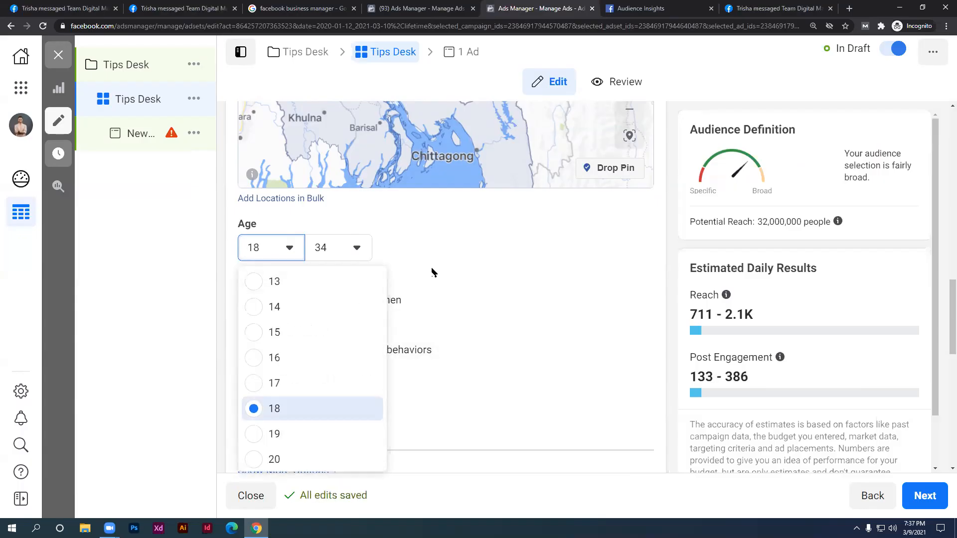
pyautogui.click(441, 256)
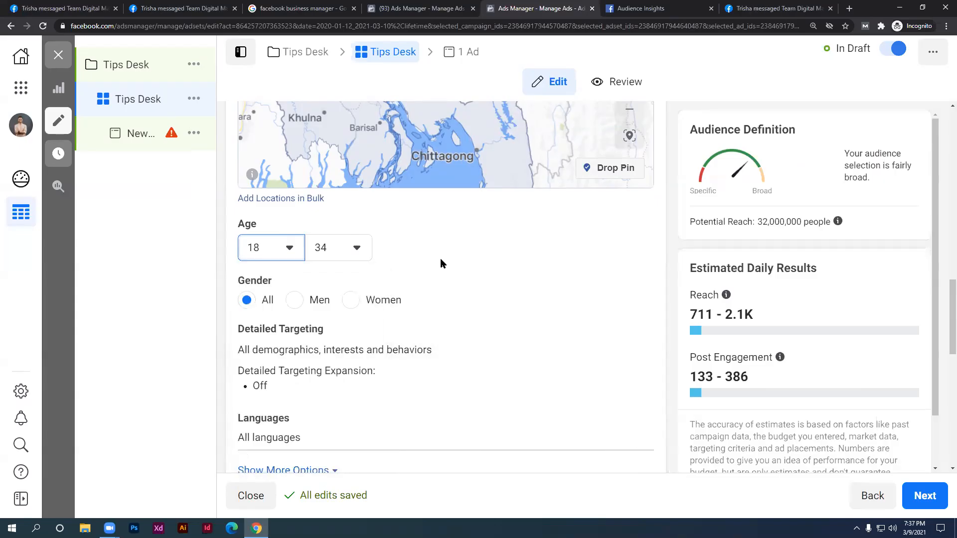
pyautogui.click(363, 253)
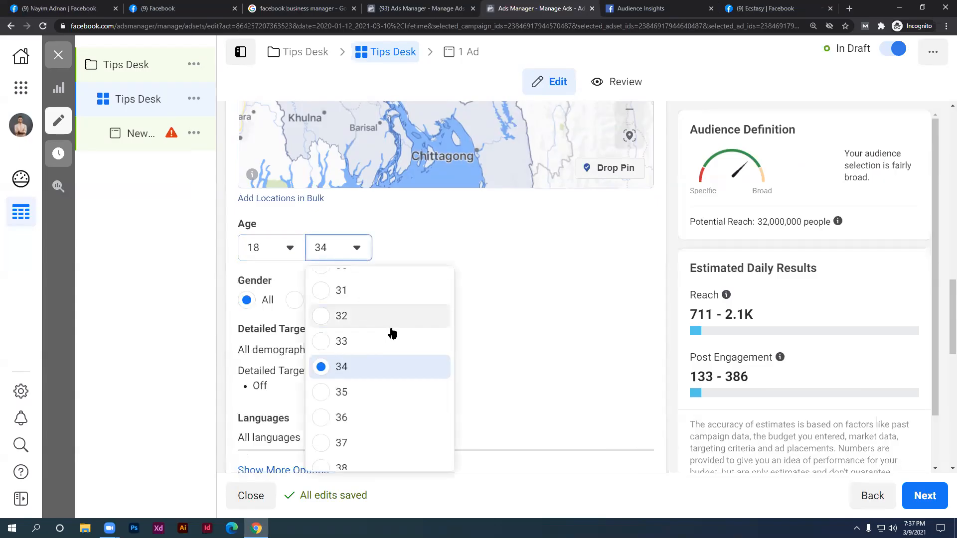
pyautogui.scroll(-3, 390, 331)
pyautogui.scroll(-4, 392, 333)
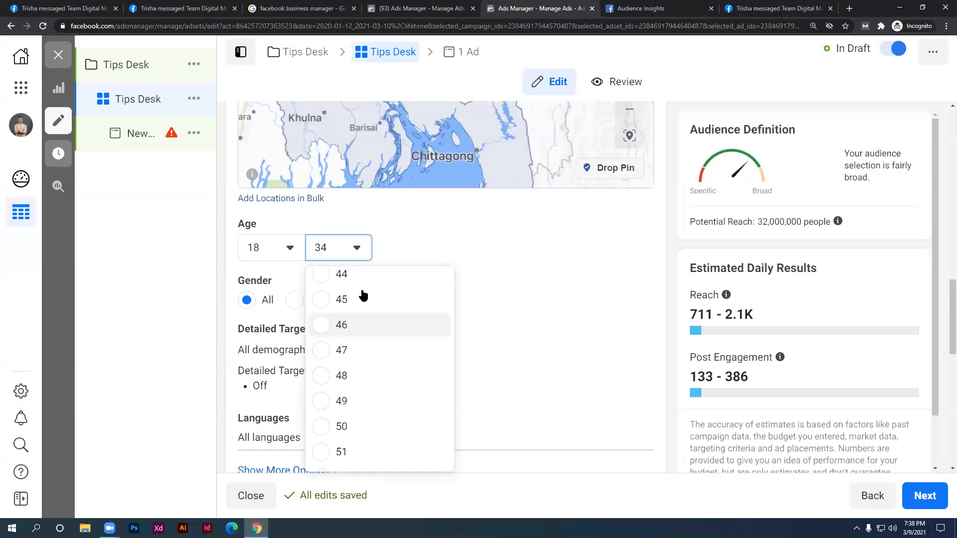
pyautogui.click(507, 208)
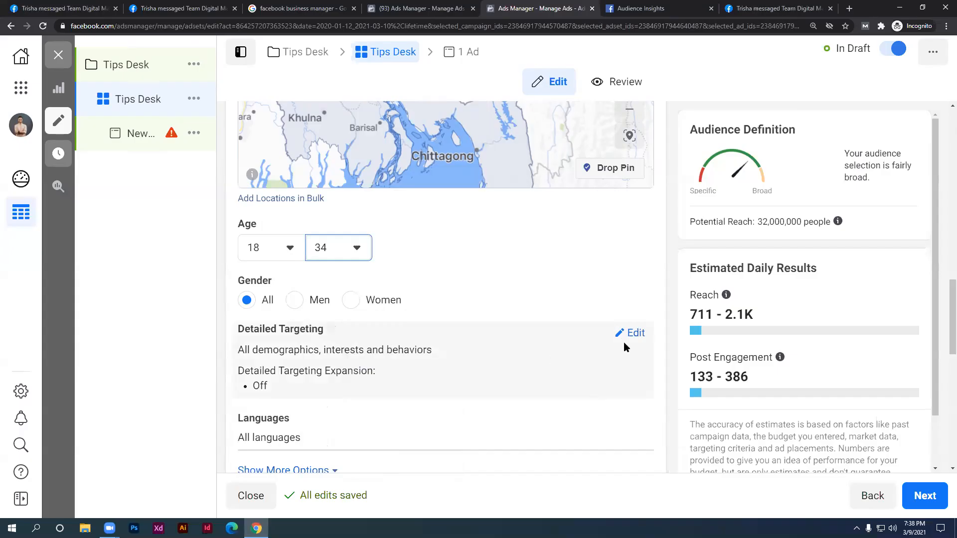
# Edit Detailed Targeting and focus its demographics, interests or behaviors search box
pyautogui.click(629, 333)
pyautogui.scroll(-2, 412, 364)
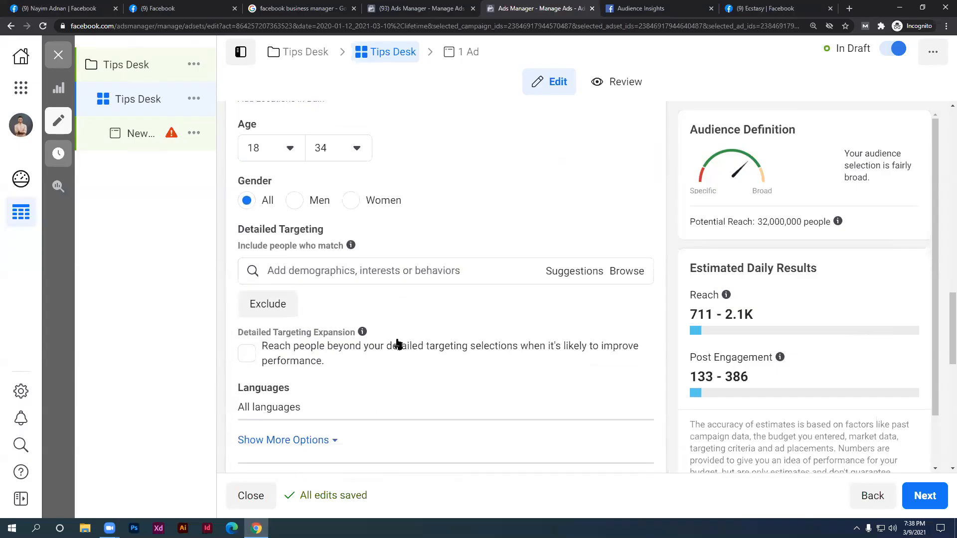
pyautogui.click(359, 279)
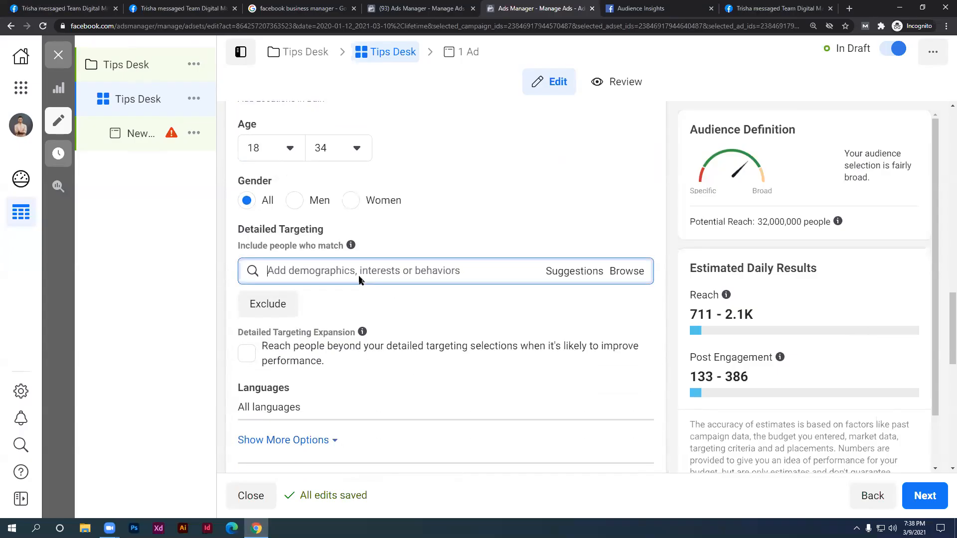
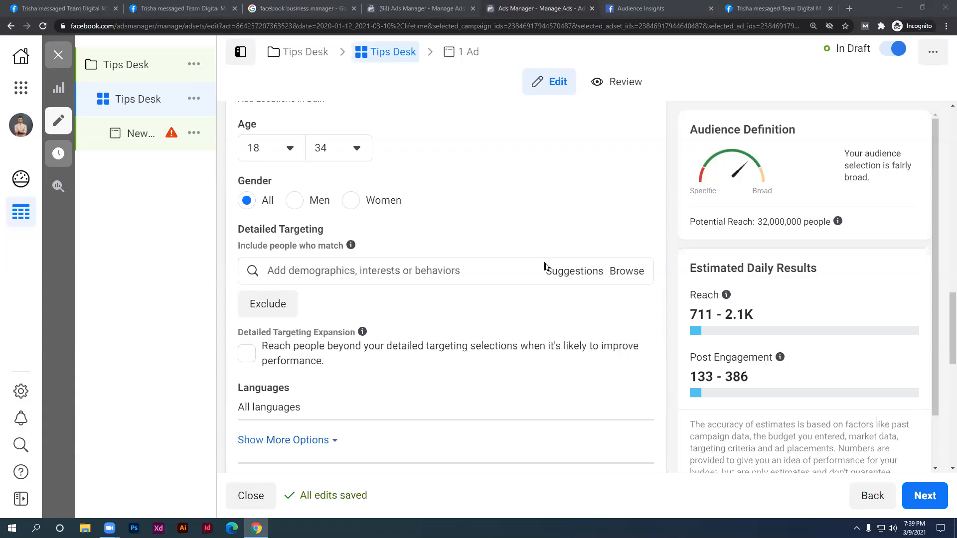
# Browse Detailed Targeting to Demographics > Parents > All Parents and review its categories
pyautogui.click(620, 271)
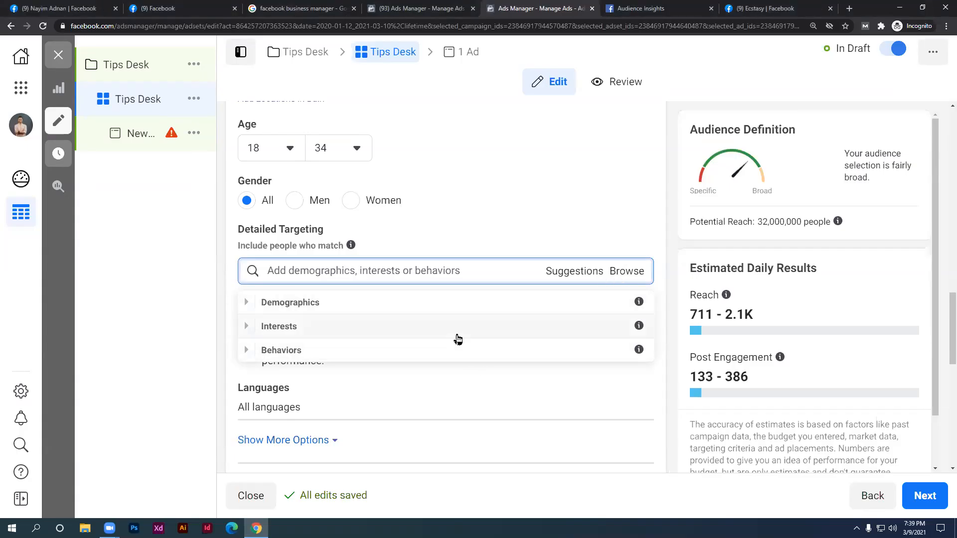
pyautogui.click(447, 308)
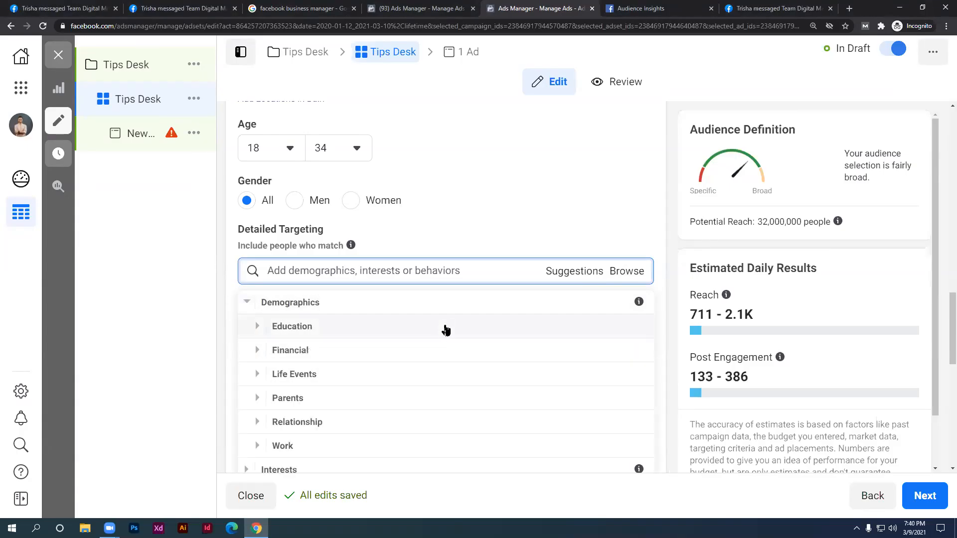
pyautogui.scroll(-1, 414, 378)
pyautogui.click(411, 384)
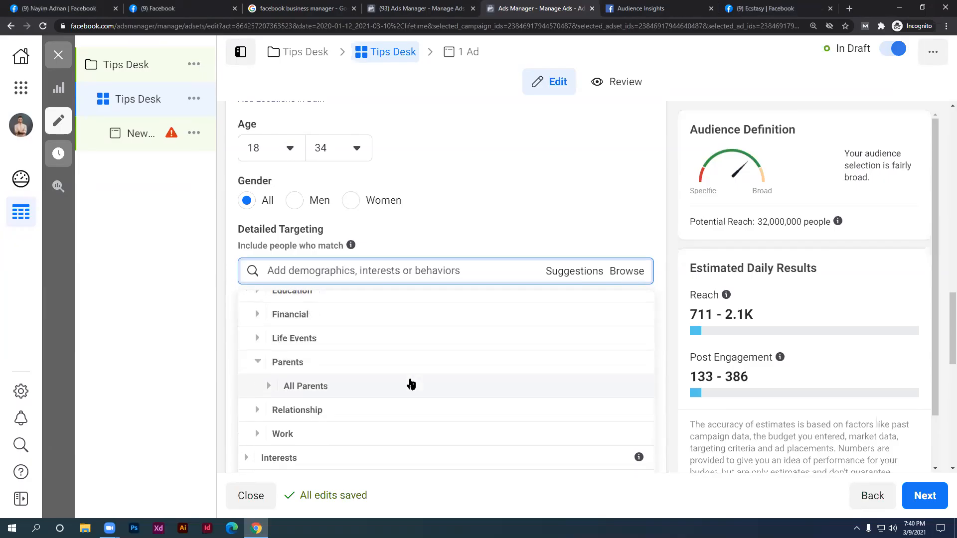
pyautogui.click(411, 384)
pyautogui.scroll(-1, 412, 382)
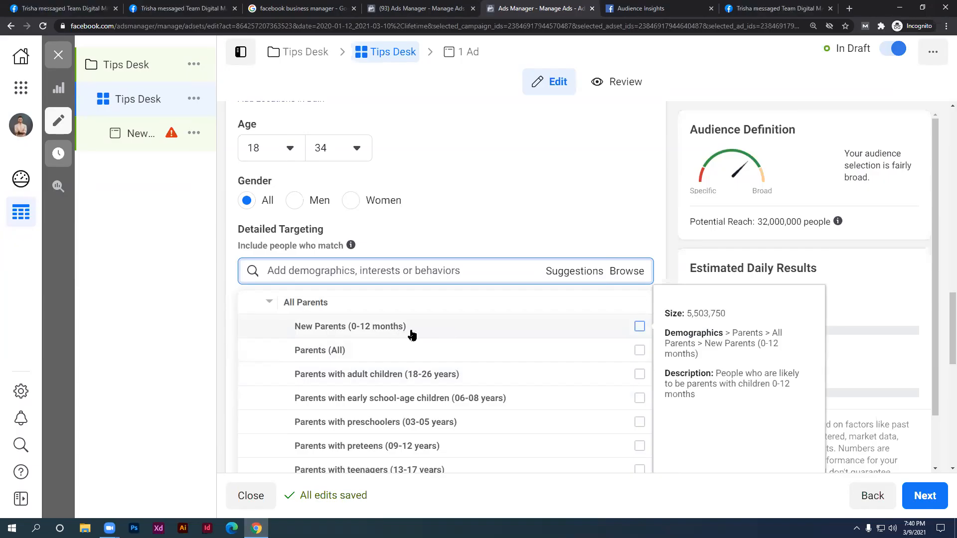
pyautogui.scroll(-1, 418, 339)
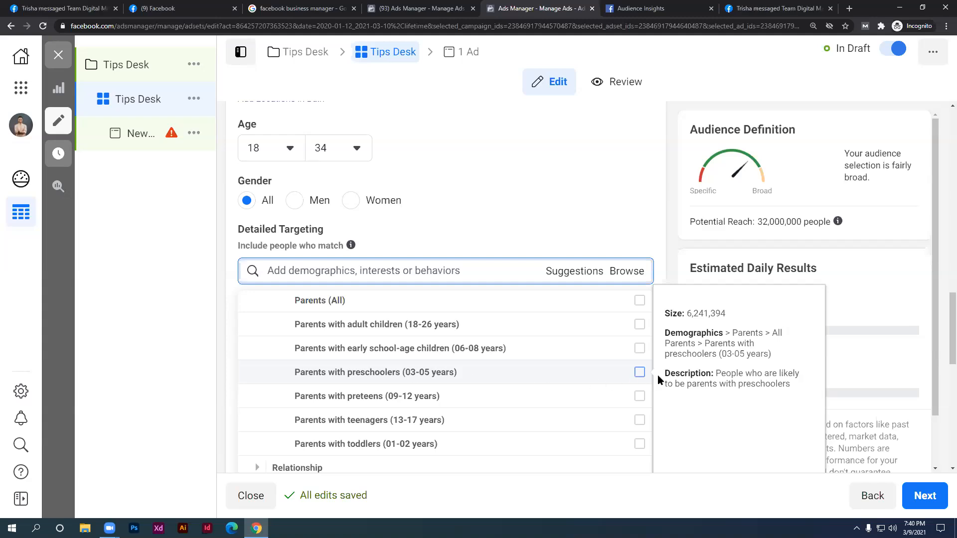
# Highlight the 6,241,394 audience size figure, then close the browse list without adding categories
pyautogui.moveTo(692, 316); pyautogui.dragTo(722, 316)
pyautogui.click(724, 316)
pyautogui.doubleClick(705, 313)
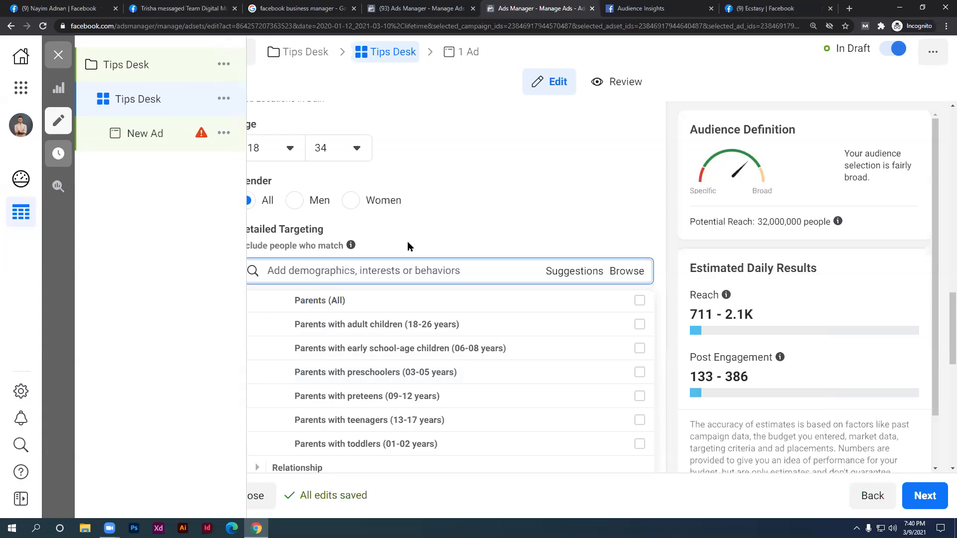
pyautogui.click(557, 153)
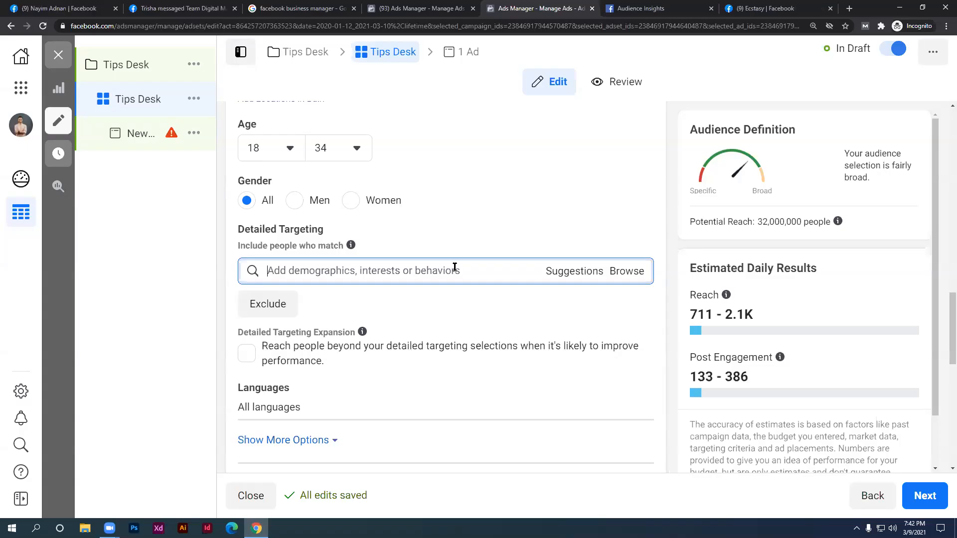
pyautogui.write('friends')
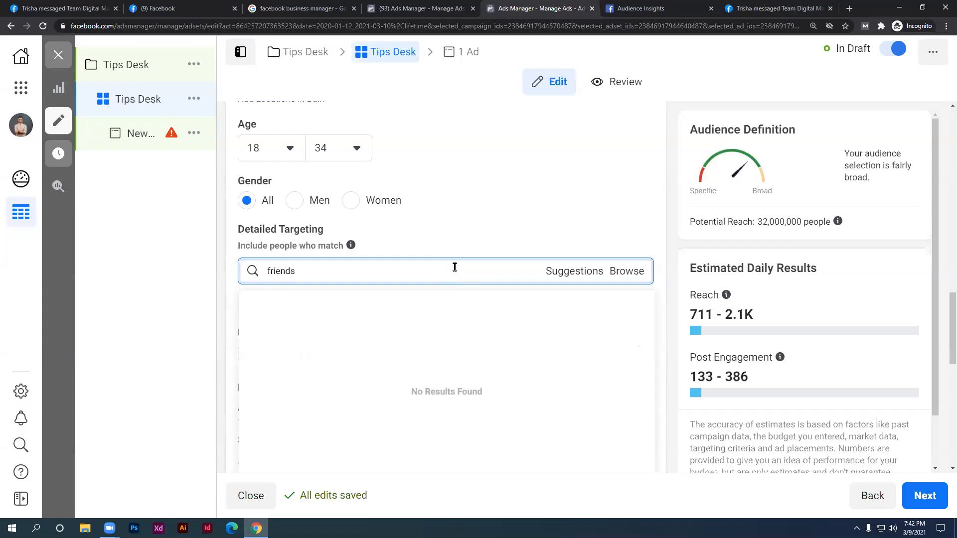
pyautogui.scroll(-1, 478, 260)
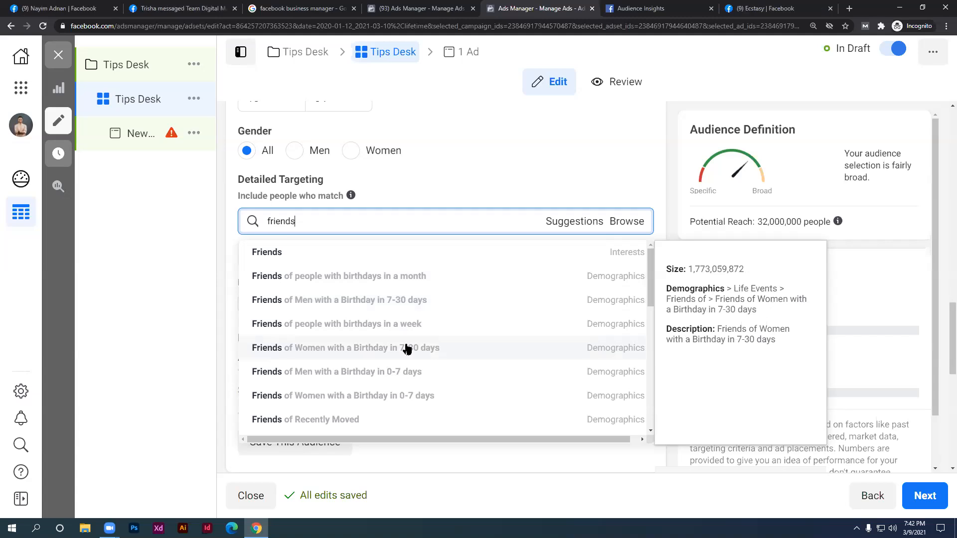
pyautogui.press('BackSpace')
pyautogui.press('BackSpace')
pyautogui.press('BackSpace')
pyautogui.press('BackSpace')
pyautogui.press('BackSpace')
pyautogui.press('BackSpace')
pyautogui.press('BackSpace')
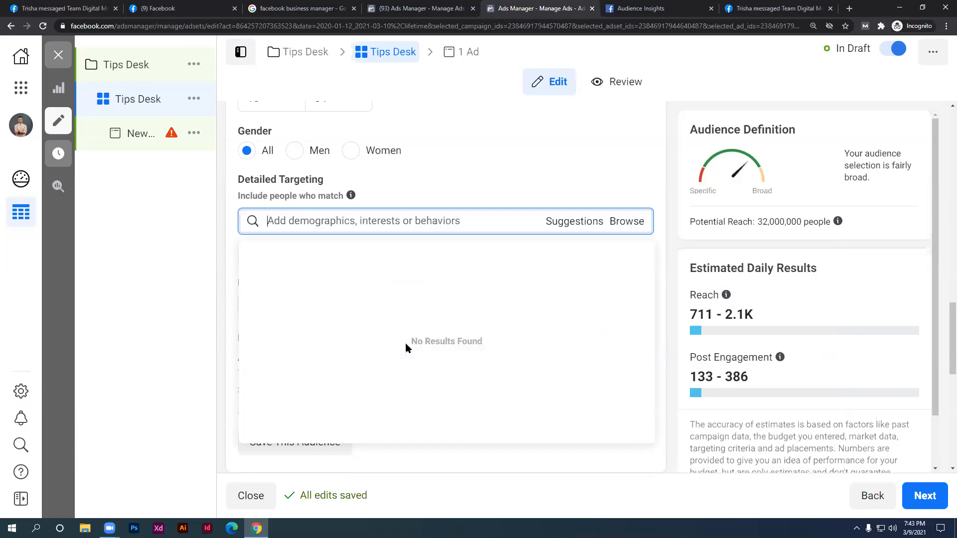
pyautogui.write('jader e')
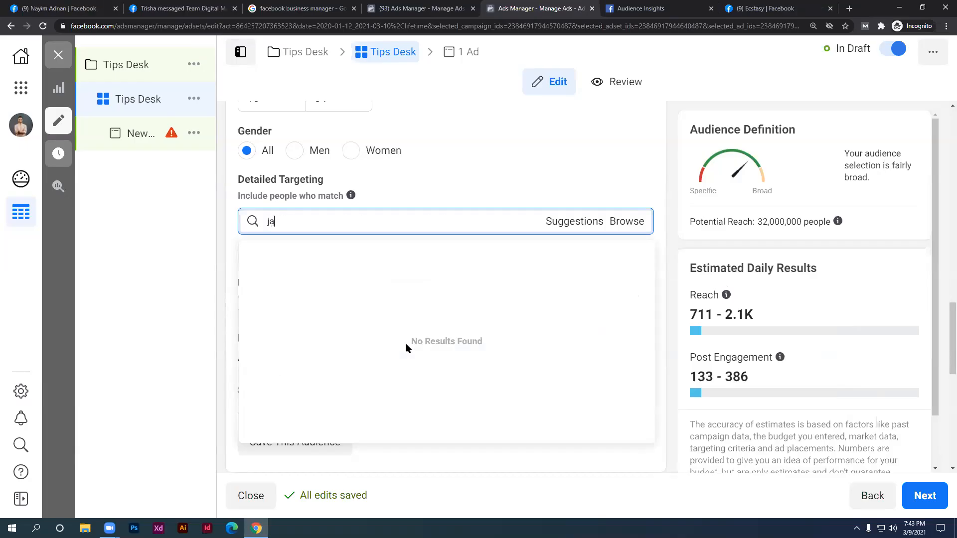
pyautogui.press('BackSpace')
pyautogui.write('weddi')
pyautogui.press('BackSpace')
pyautogui.press('BackSpace')
pyautogui.press('BackSpace')
pyautogui.press('BackSpace')
pyautogui.press('BackSpace')
pyautogui.press('BackSpace')
pyautogui.press('BackSpace')
pyautogui.press('BackSpace')
pyautogui.press('BackSpace')
pyautogui.press('BackSpace')
pyautogui.press('BackSpace')
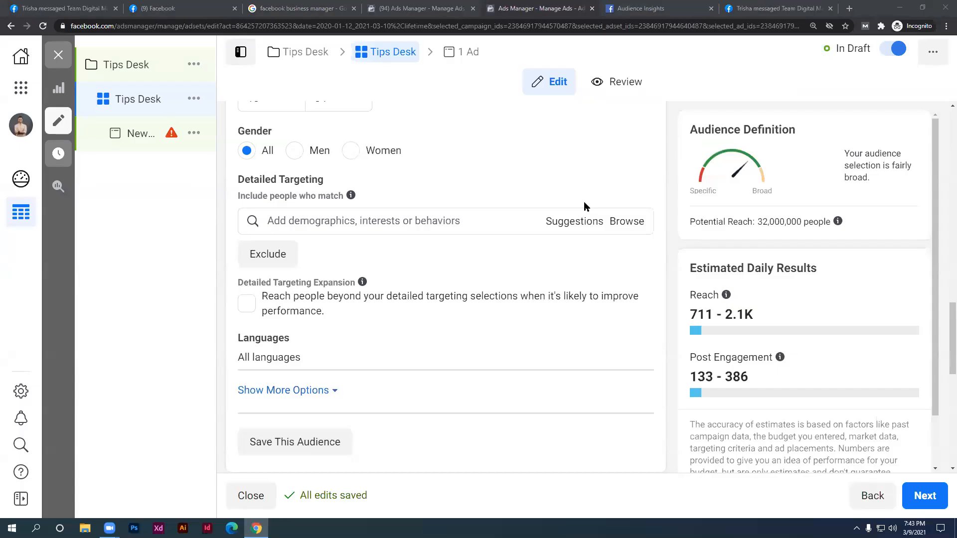
pyautogui.click(498, 214)
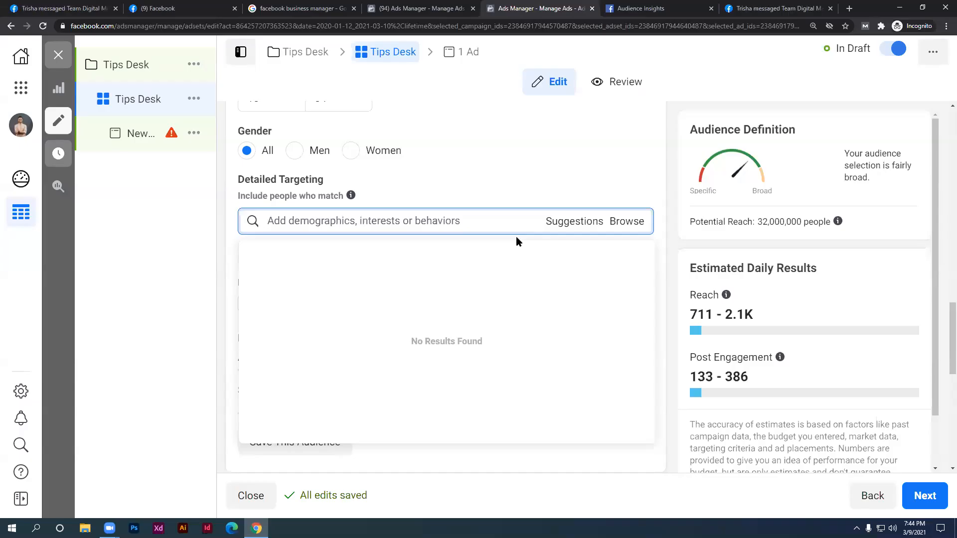
pyautogui.write('engag')
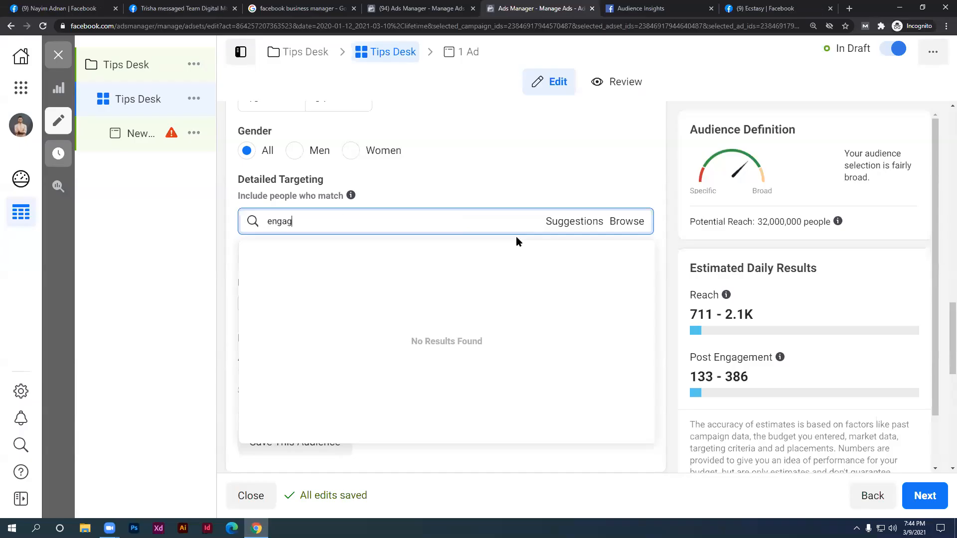
pyautogui.write('ed')
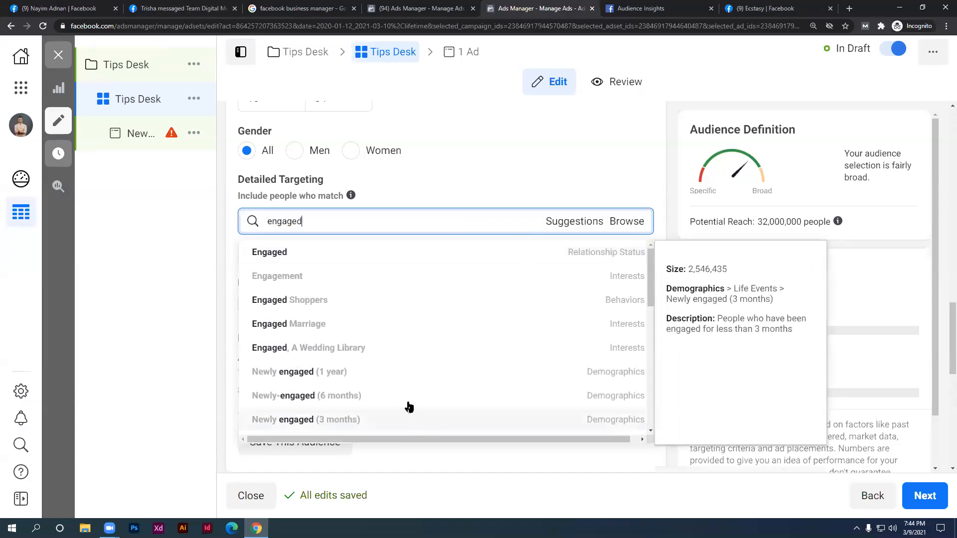
pyautogui.scroll(-1, 373, 384)
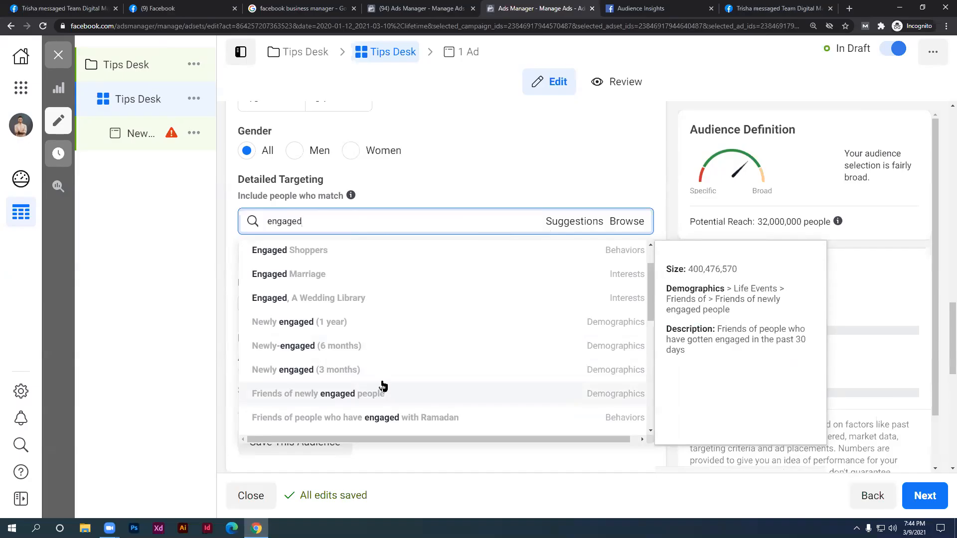
pyautogui.scroll(-3, 386, 358)
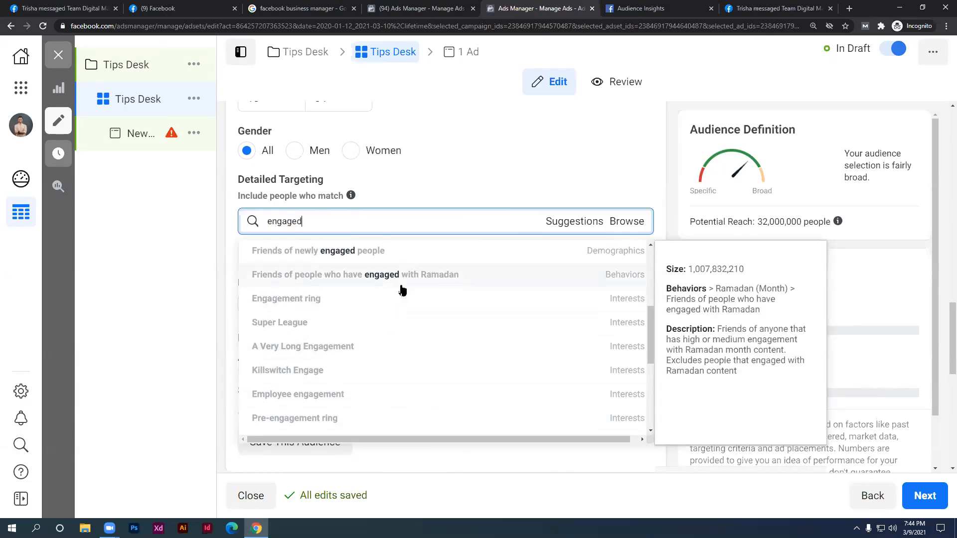
pyautogui.press('BackSpace')
pyautogui.press('BackSpace')
pyautogui.press('BackSpace')
pyautogui.press('BackSpace')
pyautogui.press('BackSpace')
pyautogui.press('BackSpace')
pyautogui.press('BackSpace')
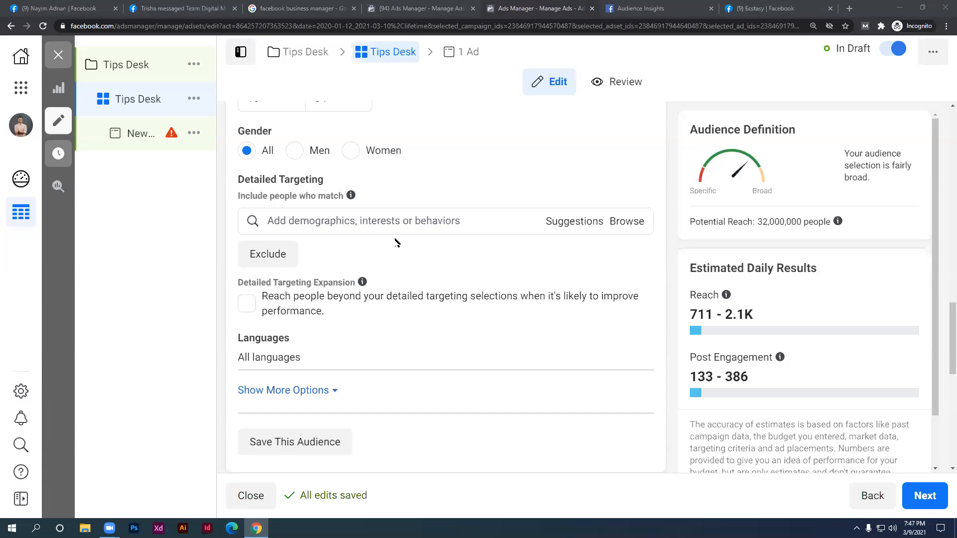
pyautogui.click(400, 222)
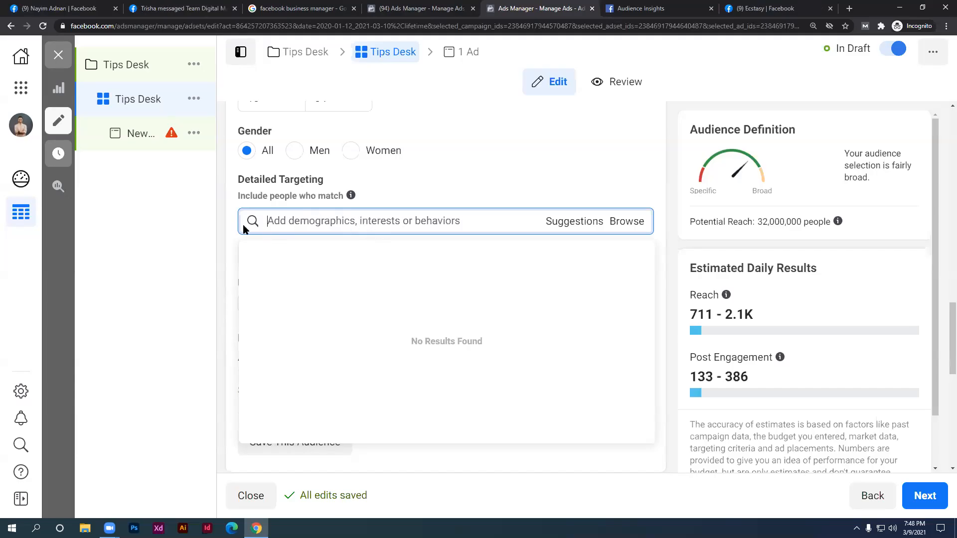
pyautogui.click(238, 194)
pyautogui.click(294, 216)
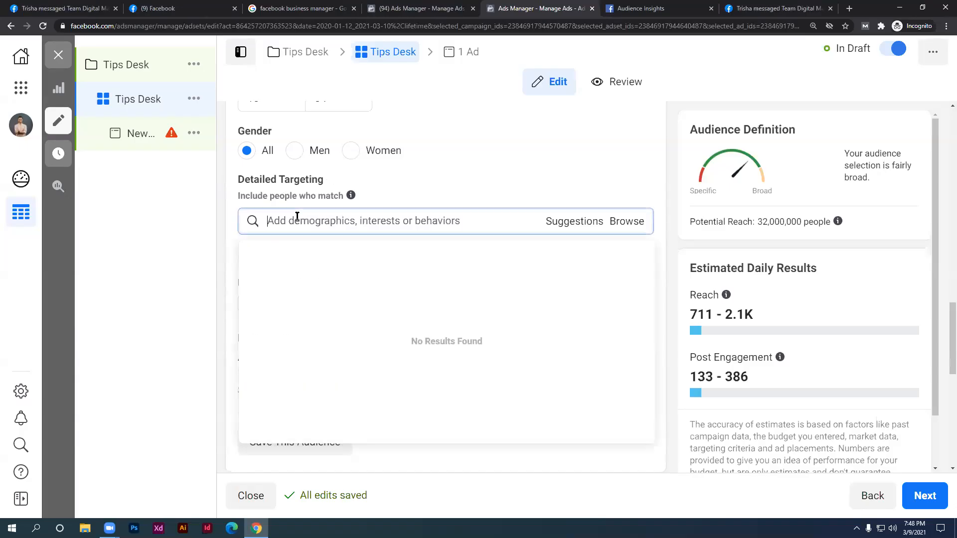
pyautogui.click(436, 494)
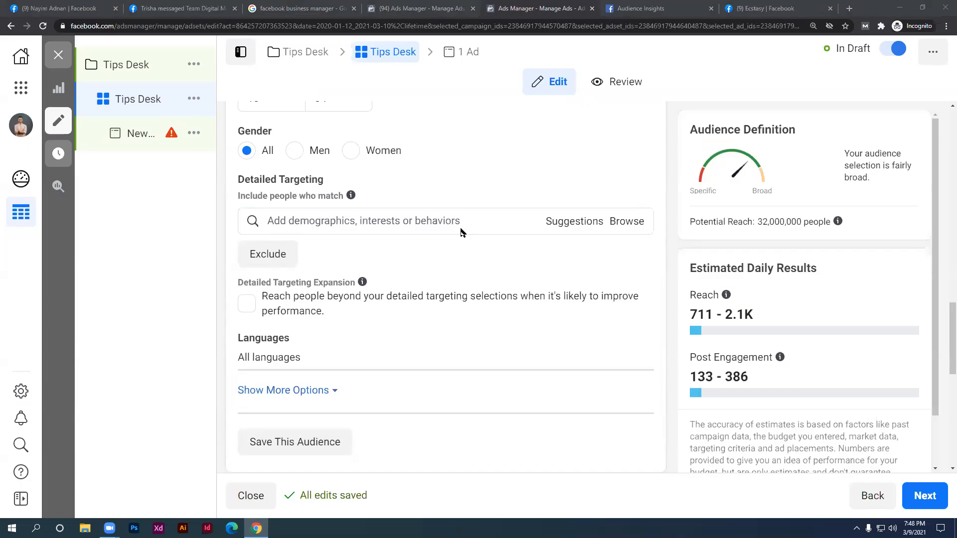
pyautogui.click(508, 225)
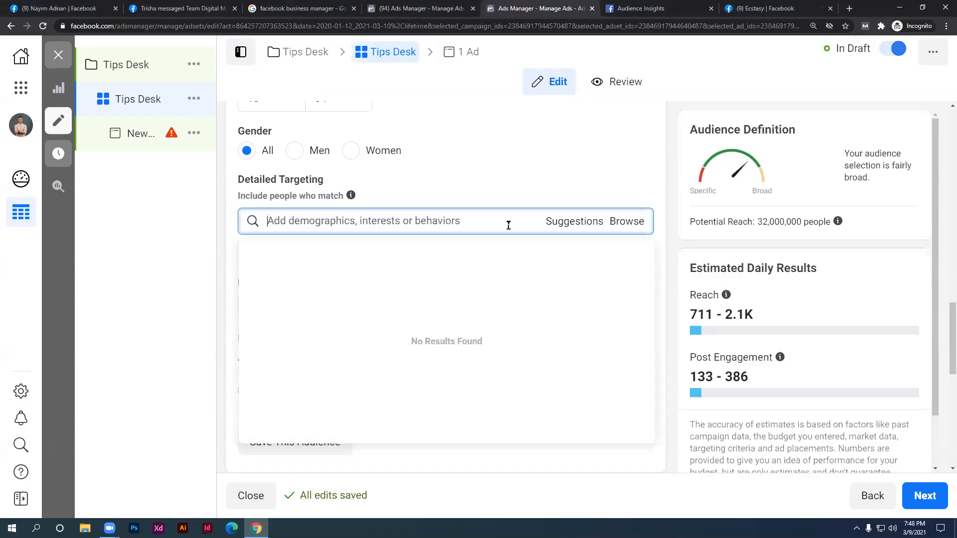
pyautogui.click(671, 176)
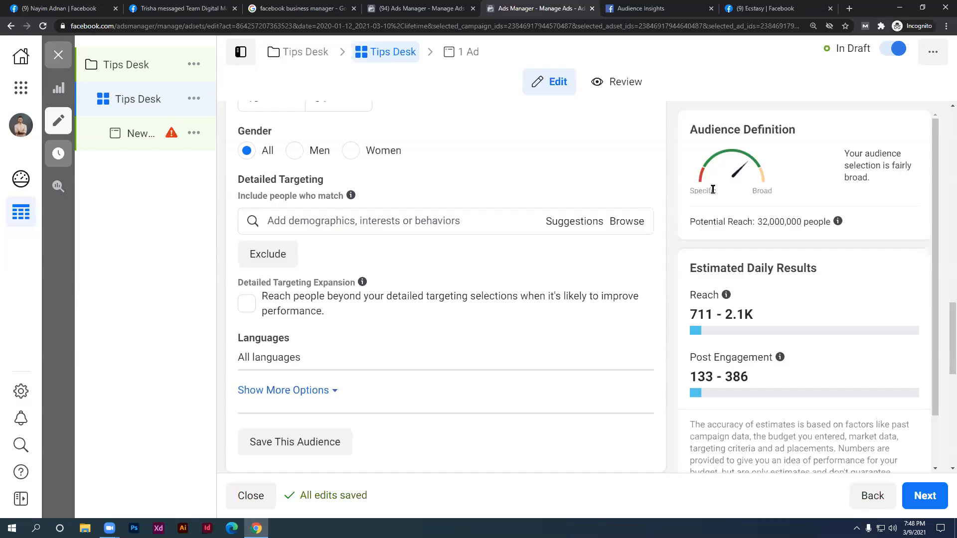
pyautogui.click(425, 232)
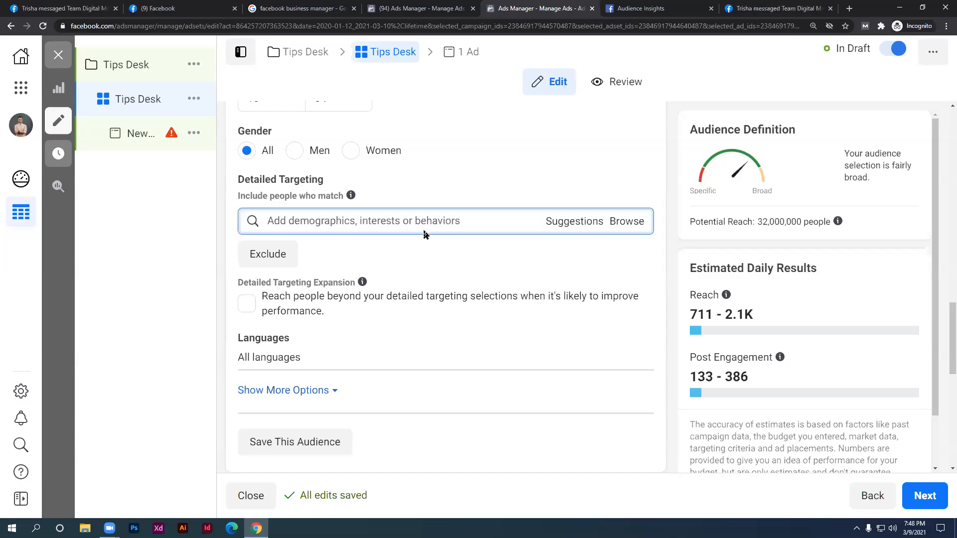
# Search 'women' in Detailed Targeting and add Women's clothing as an interest
pyautogui.click(628, 221)
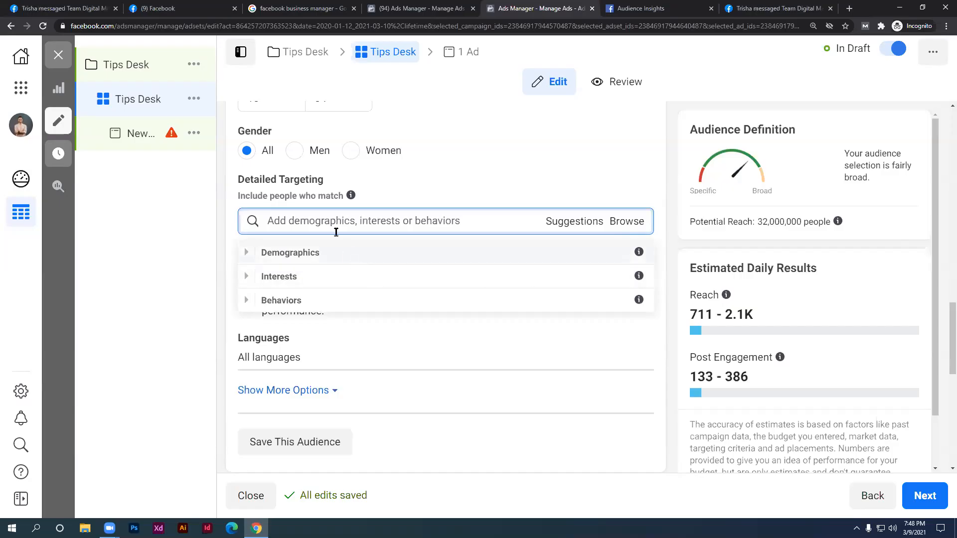
pyautogui.click(129, 242)
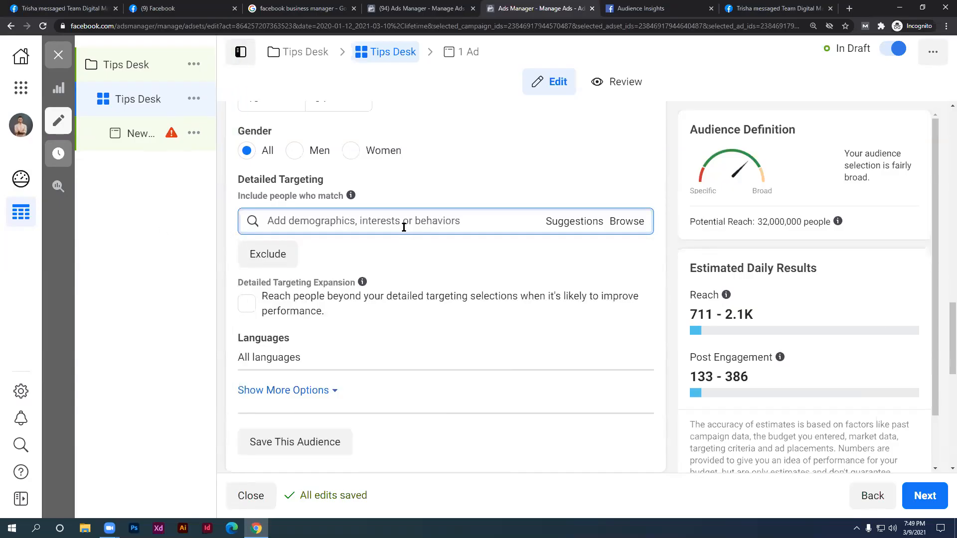
pyautogui.write('women')
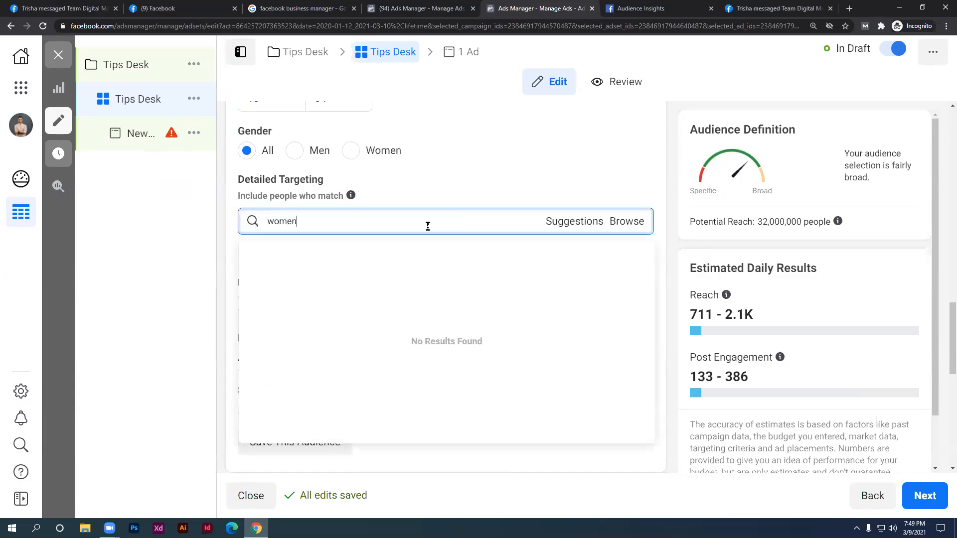
pyautogui.click(477, 75)
pyautogui.doubleClick(354, 227)
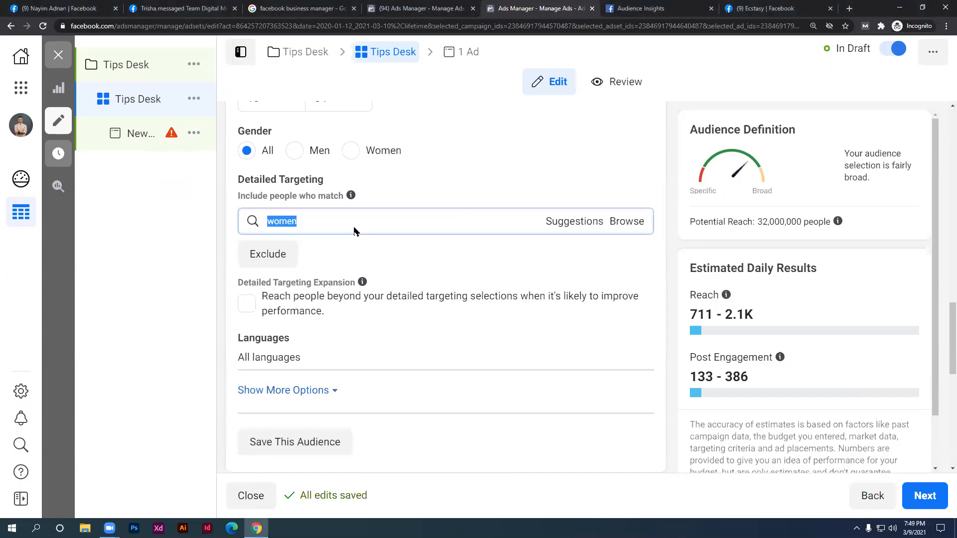
pyautogui.click(355, 223)
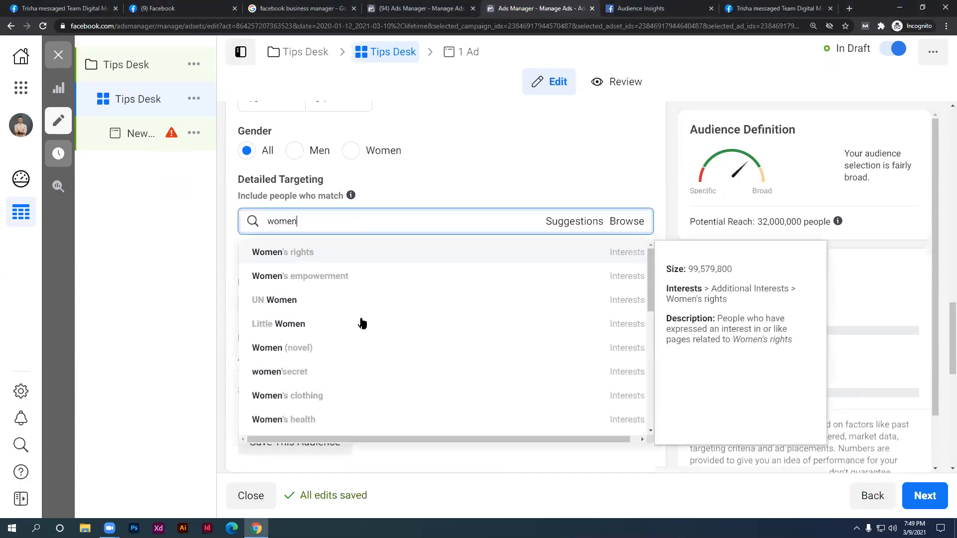
pyautogui.click(351, 396)
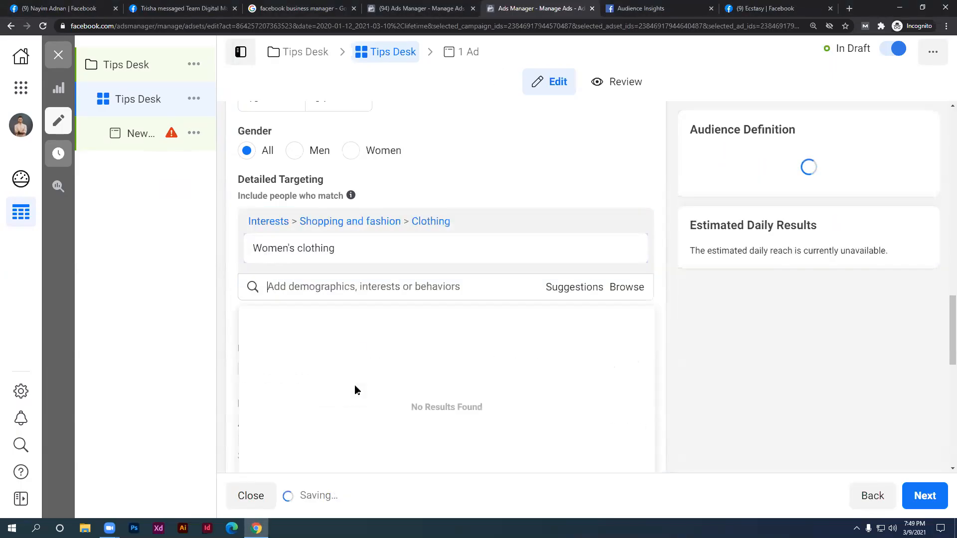
# Add Boutiques from the suggested interests and close the suggestions list
pyautogui.click(573, 287)
pyautogui.scroll(-1, 473, 323)
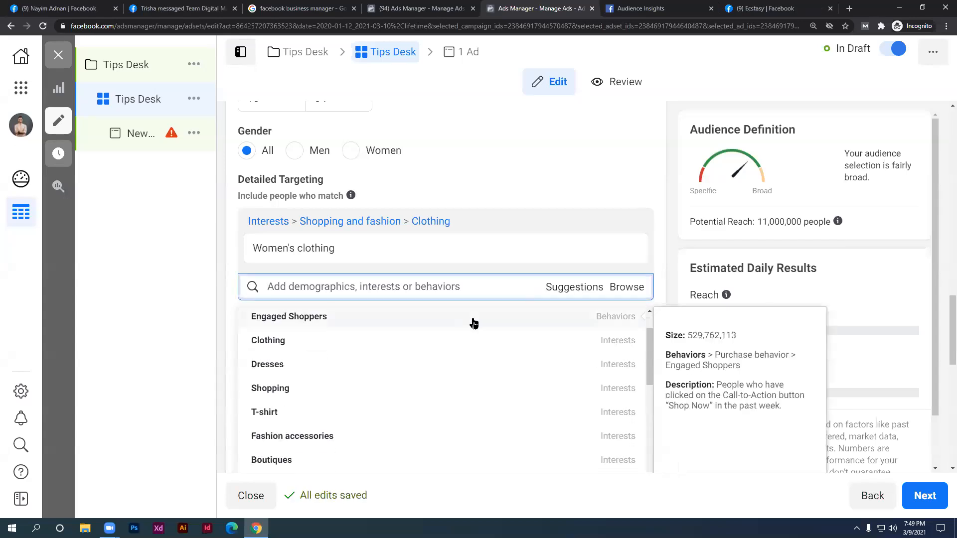
pyautogui.scroll(-1, 349, 418)
pyautogui.click(343, 417)
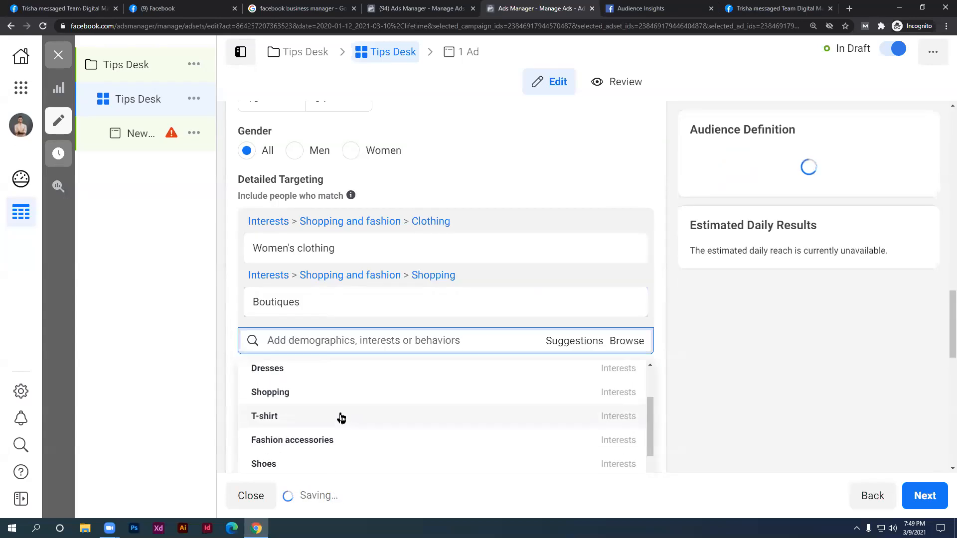
pyautogui.scroll(-5, 369, 411)
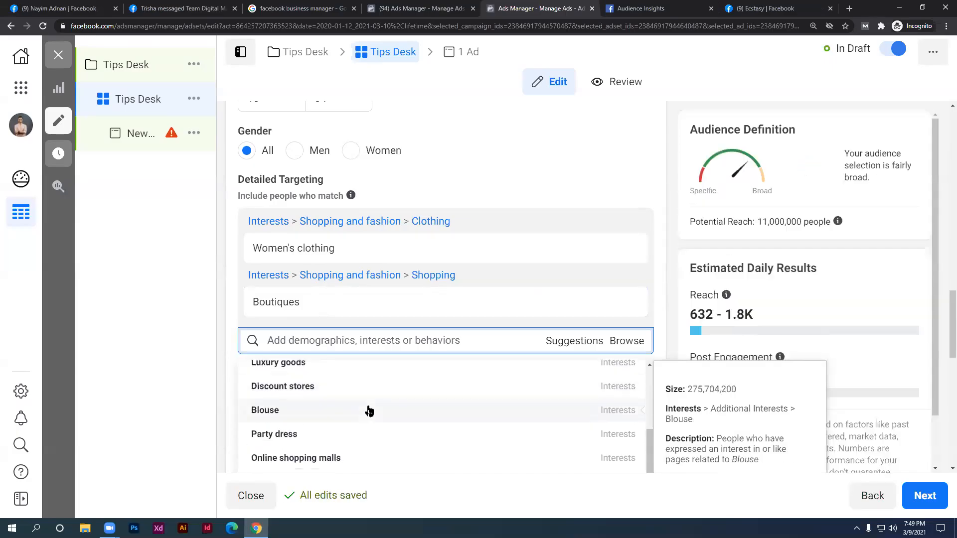
pyautogui.scroll(-2, 369, 411)
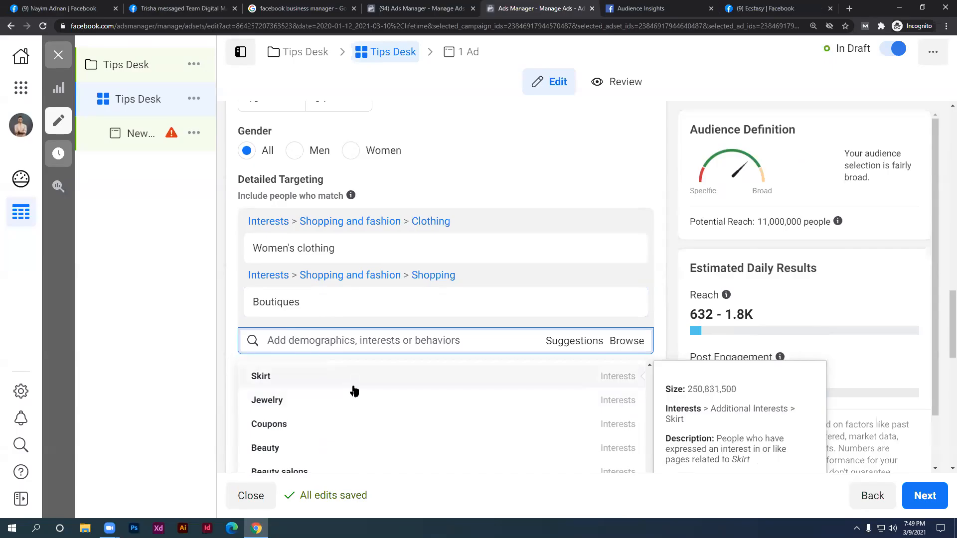
pyautogui.scroll(-1, 355, 389)
pyautogui.scroll(3, 356, 378)
pyautogui.click(367, 344)
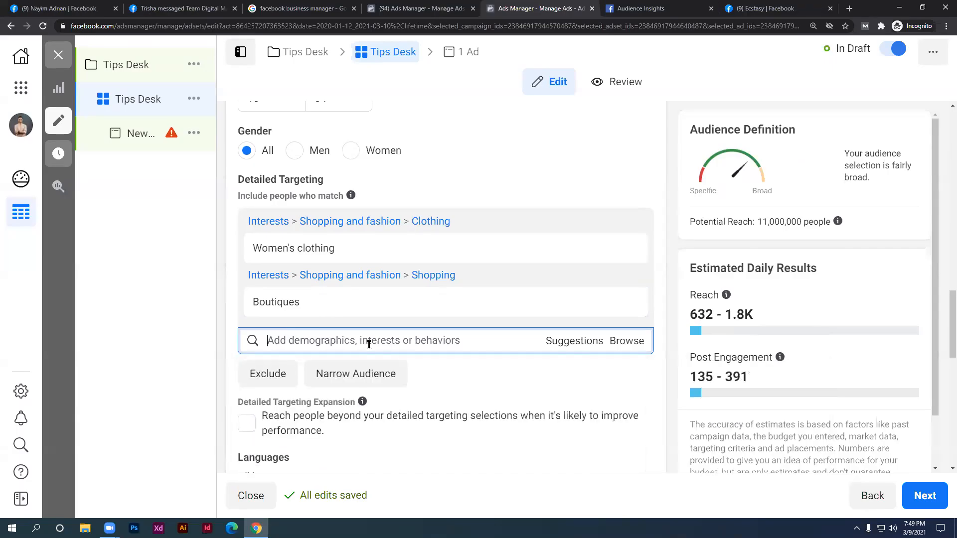
# Search 'dupatta' to add Dupatta, then add Lehenga from Suggestions
pyautogui.write('dupatta')
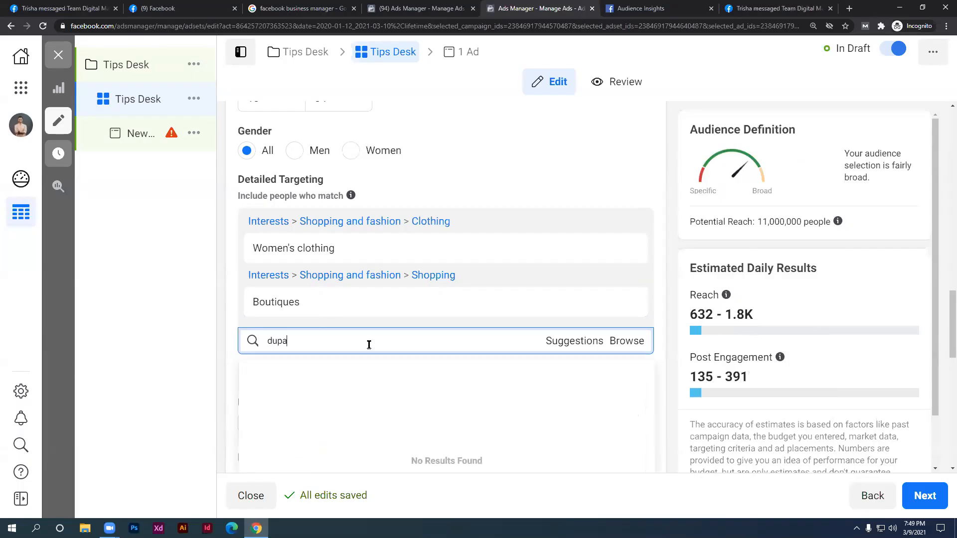
pyautogui.click(420, 366)
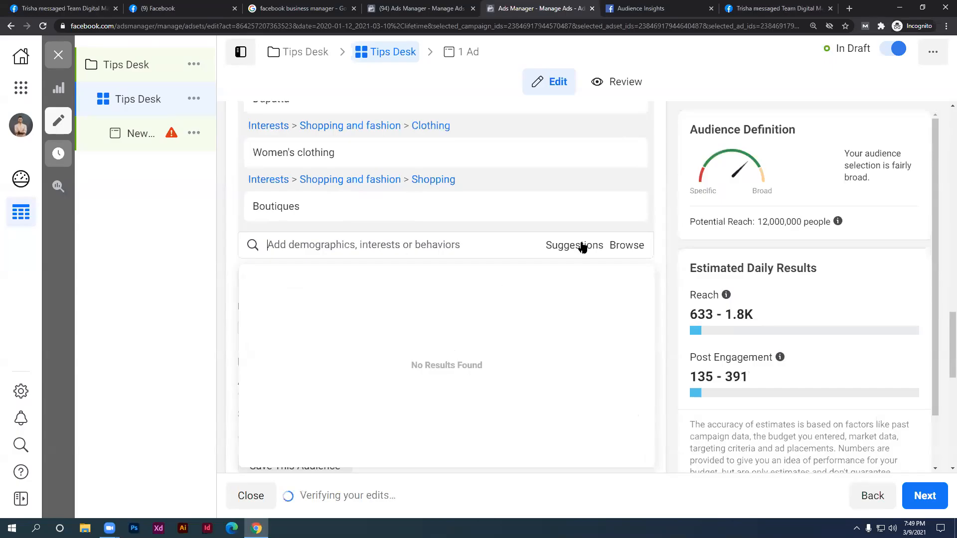
pyautogui.click(576, 245)
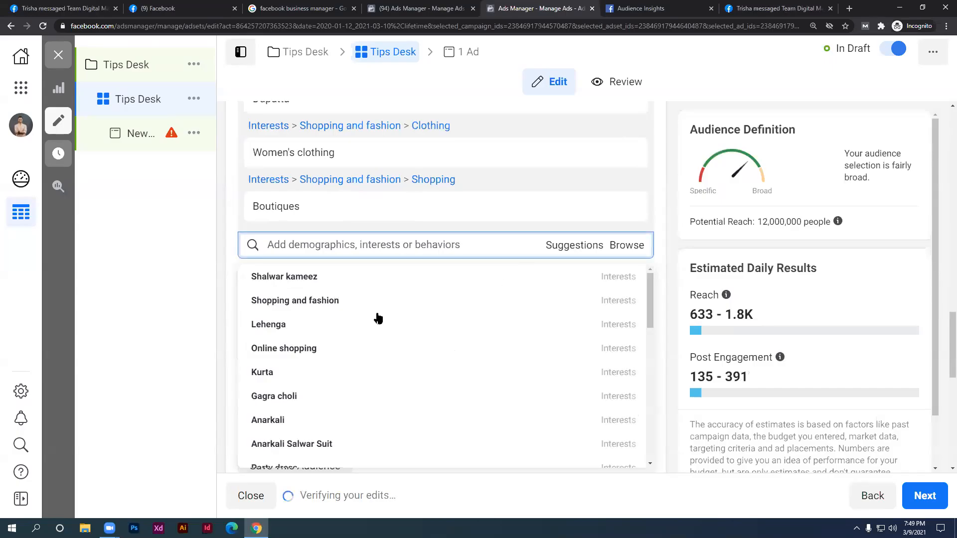
pyautogui.click(316, 329)
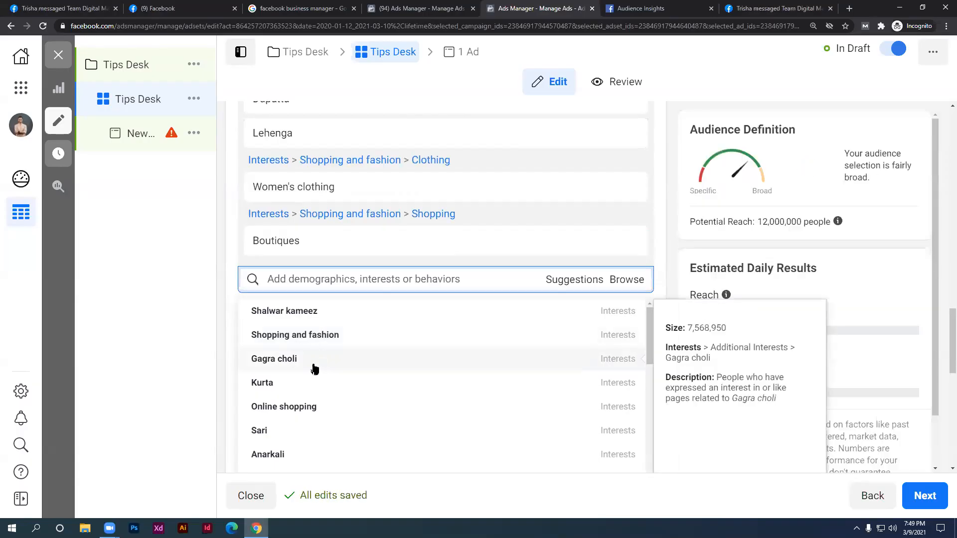
pyautogui.scroll(-3, 282, 446)
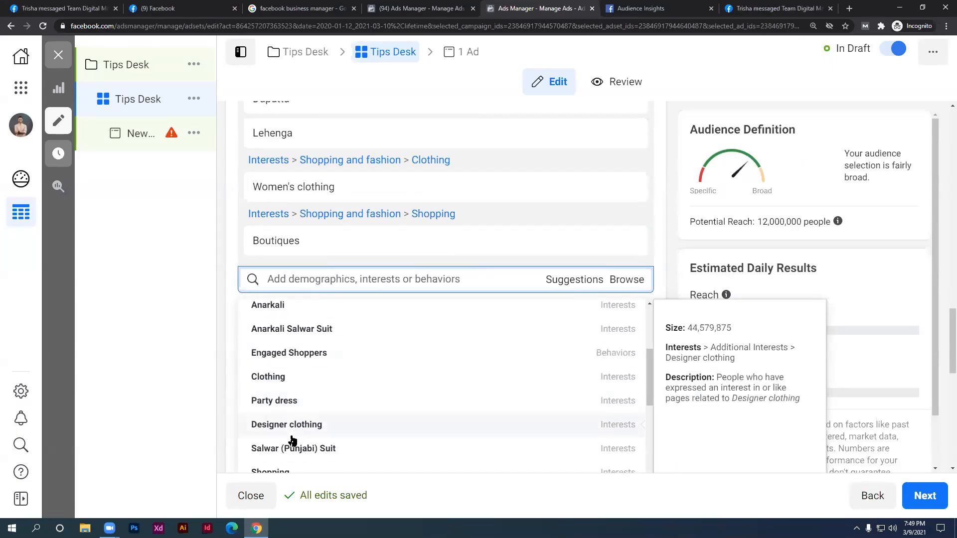
pyautogui.scroll(-2, 290, 441)
pyautogui.scroll(5, 290, 441)
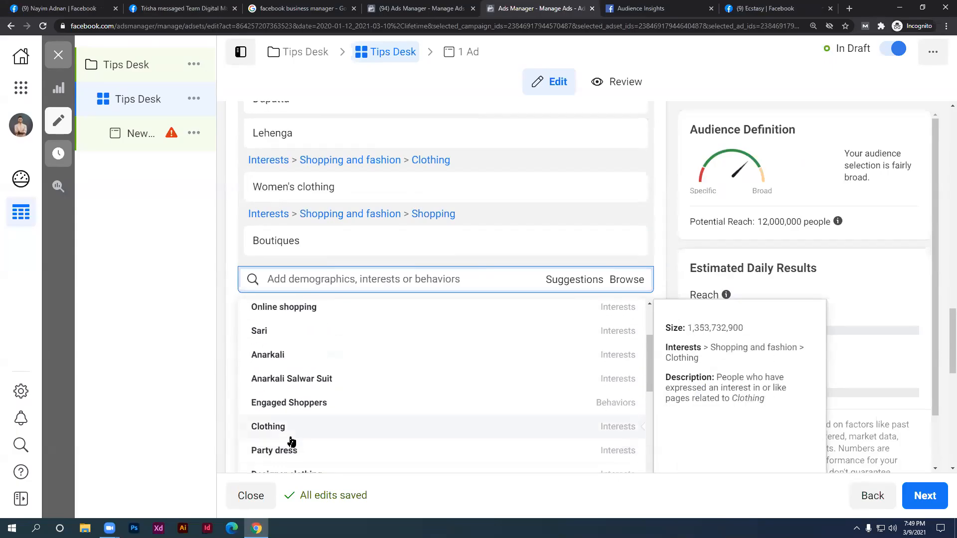
pyautogui.click(220, 259)
pyautogui.scroll(-1, 384, 327)
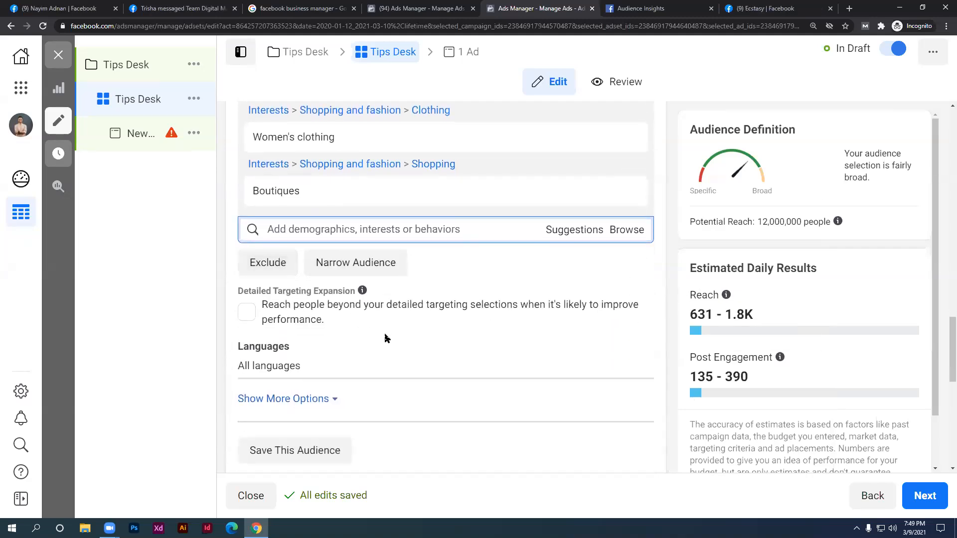
pyautogui.scroll(2, 416, 339)
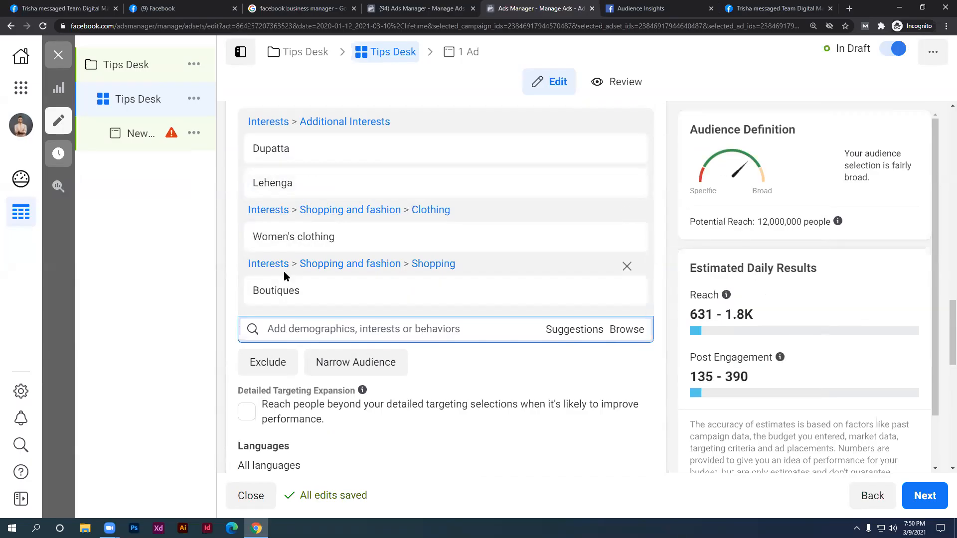
# Highlight the Dupatta and Lehenga interest names for emphasis
pyautogui.moveTo(297, 153); pyautogui.dragTo(252, 154)
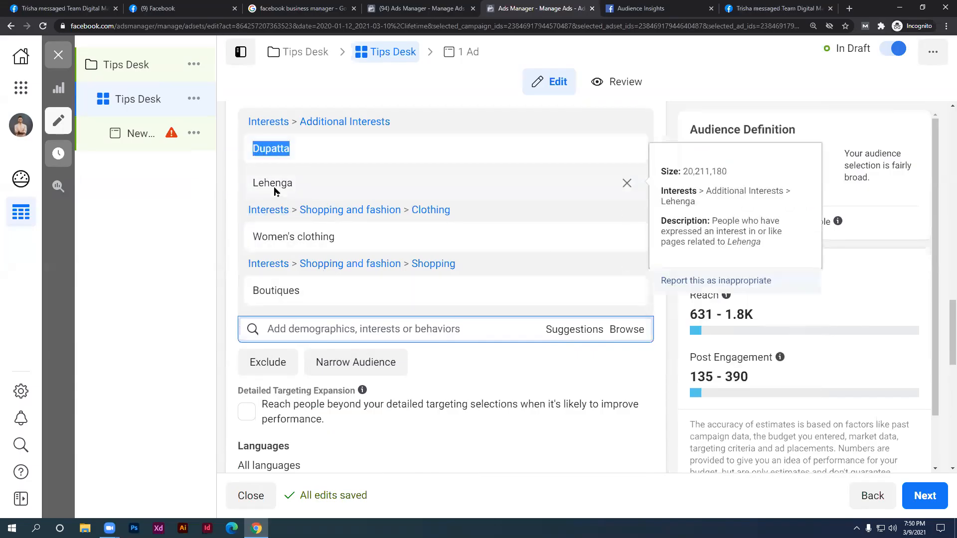
pyautogui.moveTo(293, 184); pyautogui.dragTo(264, 186)
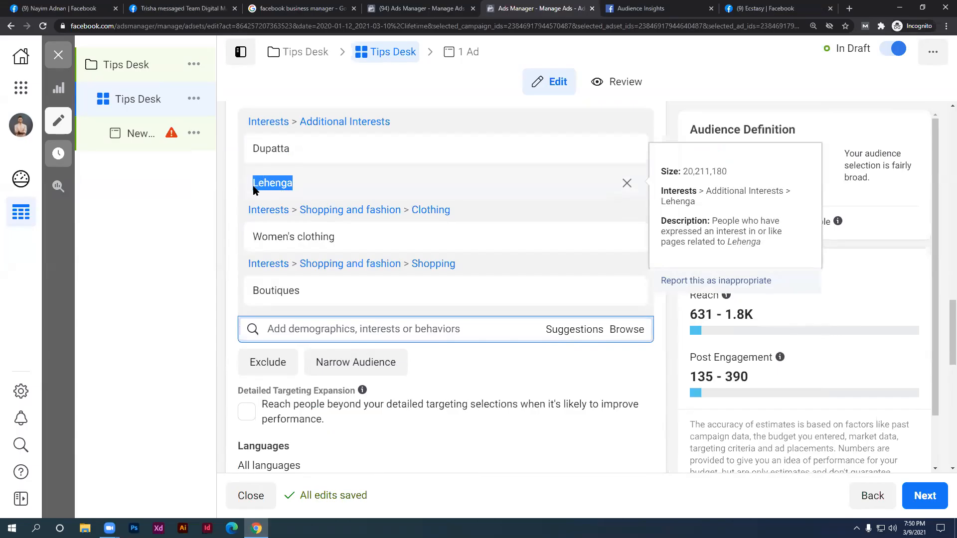
pyautogui.click(235, 204)
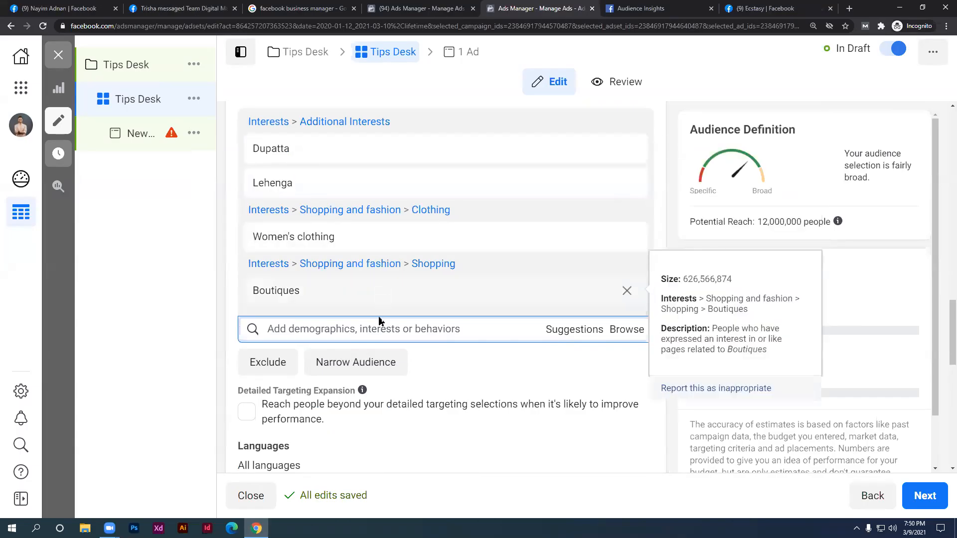
# Narrow the audience so it must also match Lehenga, removing Lehenga from the broad interests
pyautogui.click(382, 369)
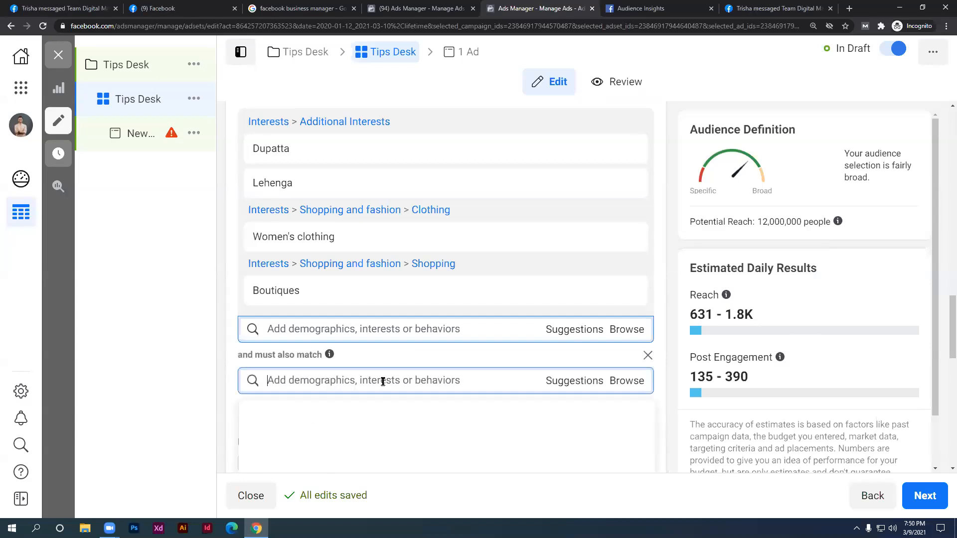
pyautogui.click(383, 381)
pyautogui.write('lehenga')
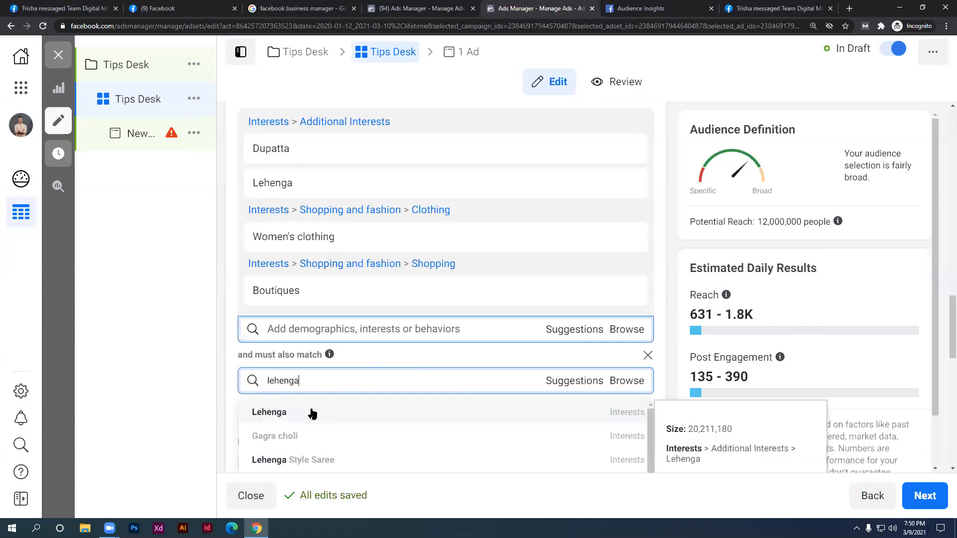
pyautogui.press('Return')
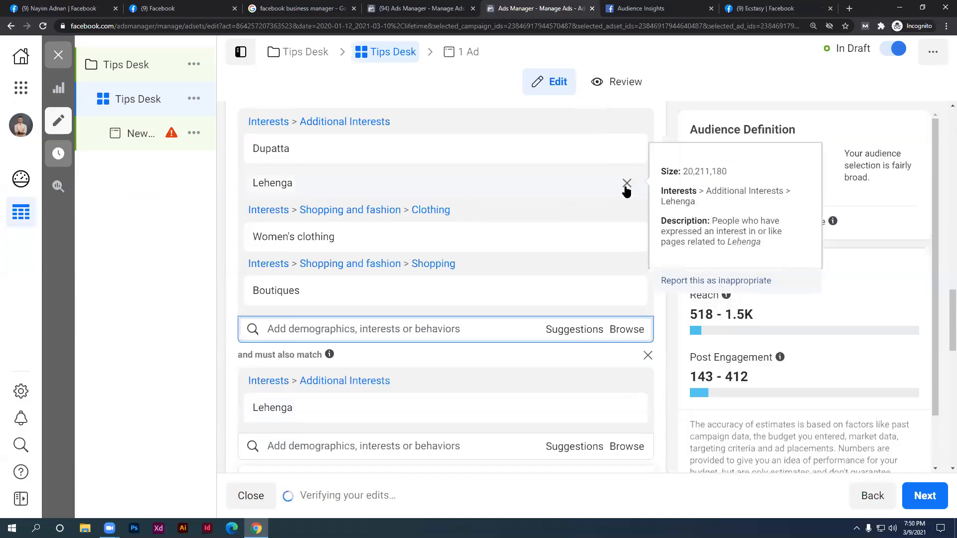
pyautogui.click(626, 185)
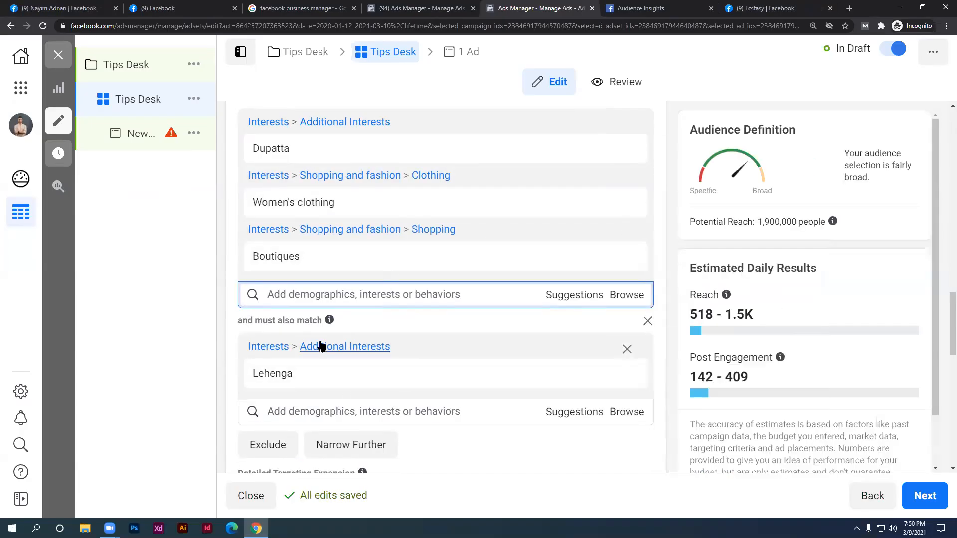
# Highlight Dupatta, Women's clothing, Boutiques and the Lehenga must-also-match condition
pyautogui.moveTo(301, 386)
pyautogui.moveTo(260, 201)
pyautogui.moveTo(272, 153)
pyautogui.moveTo(297, 150); pyautogui.dragTo(251, 152)
pyautogui.moveTo(317, 217)
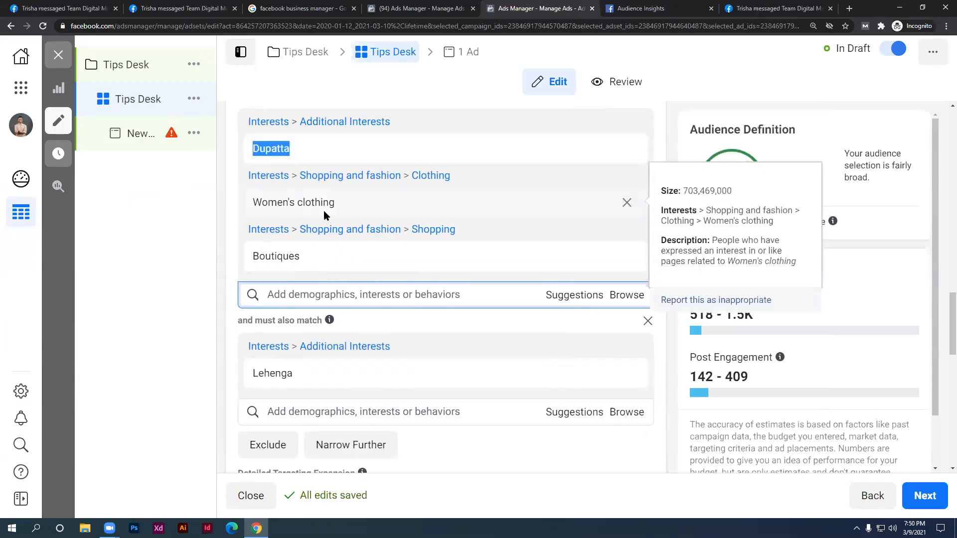
pyautogui.moveTo(336, 208); pyautogui.dragTo(251, 207)
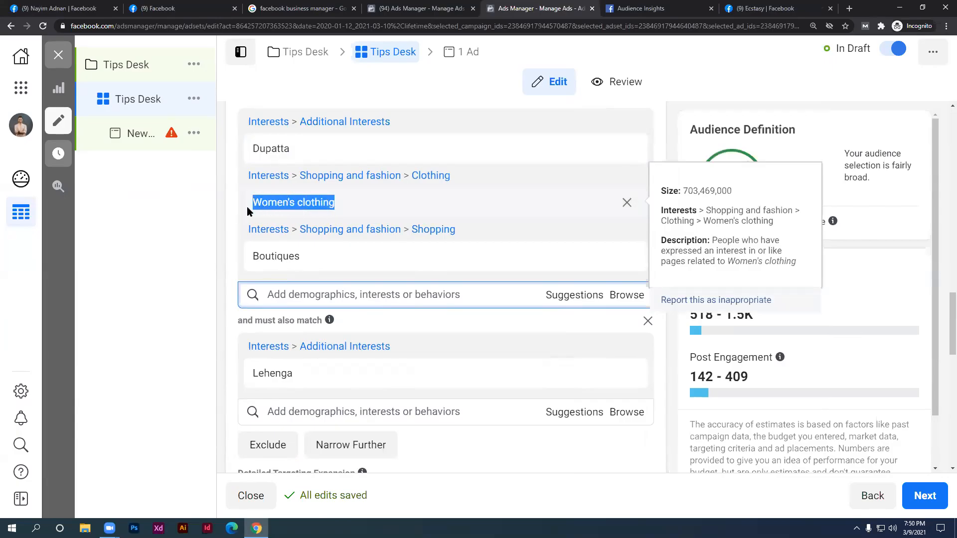
pyautogui.moveTo(299, 259); pyautogui.dragTo(252, 256)
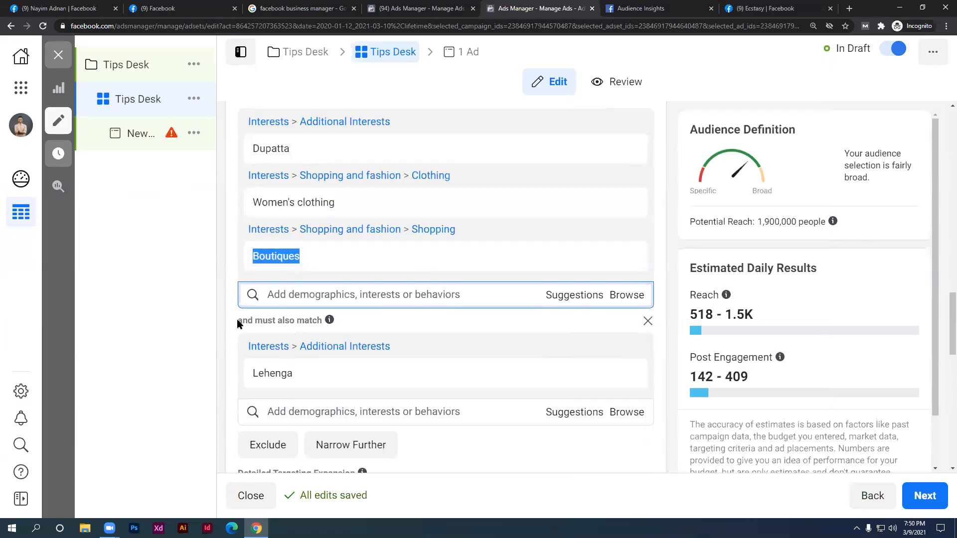
pyautogui.moveTo(238, 320); pyautogui.dragTo(314, 321)
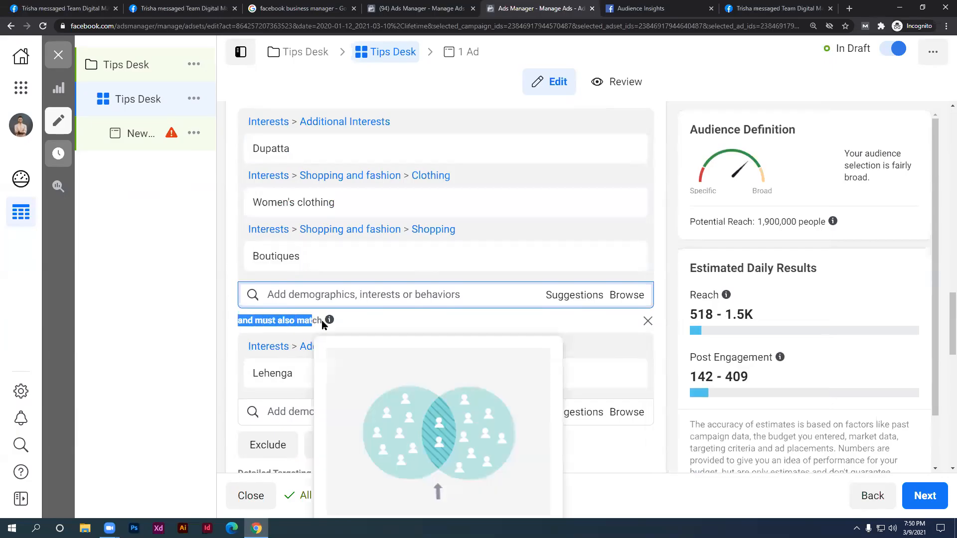
pyautogui.moveTo(293, 377)
pyautogui.moveTo(296, 378); pyautogui.dragTo(250, 373)
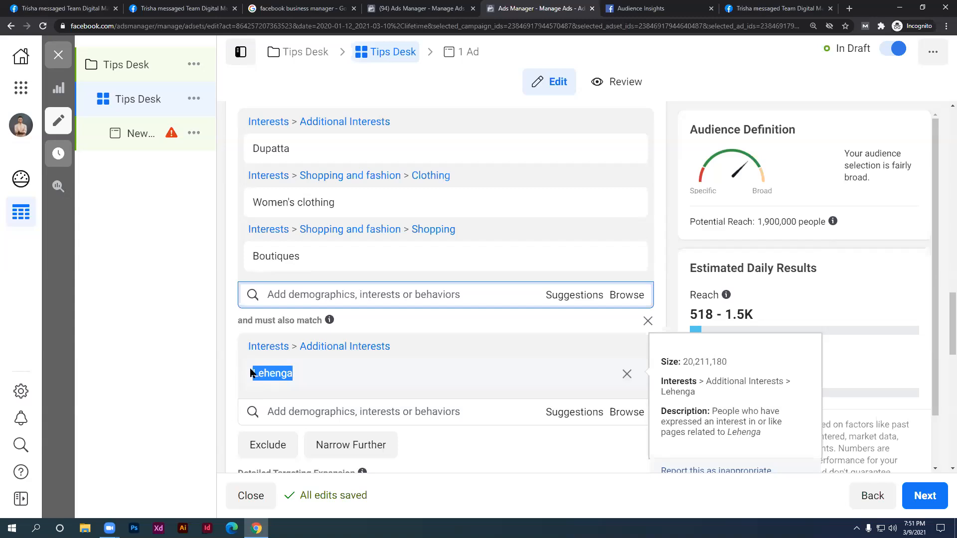
pyautogui.click(300, 374)
pyautogui.moveTo(300, 373); pyautogui.dragTo(253, 382)
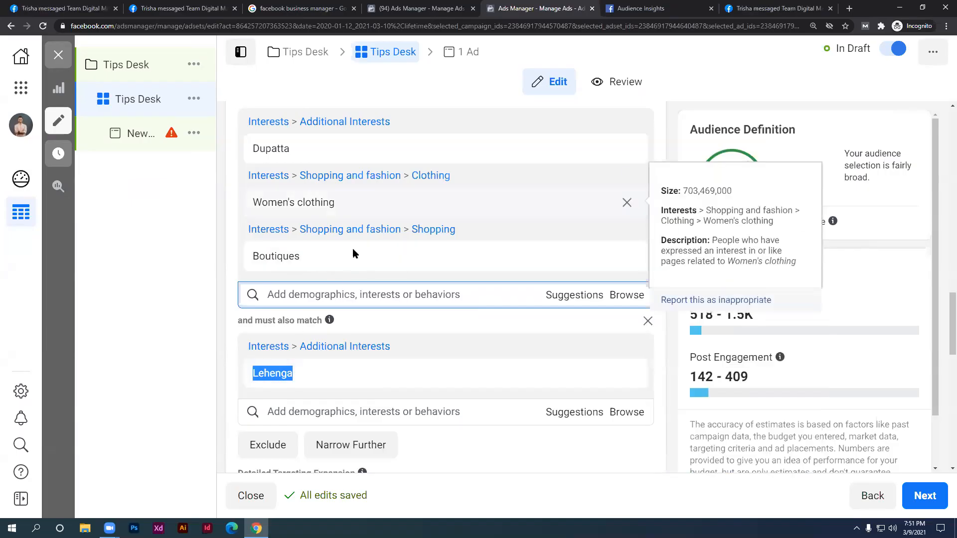
pyautogui.scroll(-2, 370, 224)
# Add Shalwar kameez and Gagra choli from Suggestions to the included interests
pyautogui.scroll(3, 525, 325)
pyautogui.click(576, 349)
pyautogui.click(334, 379)
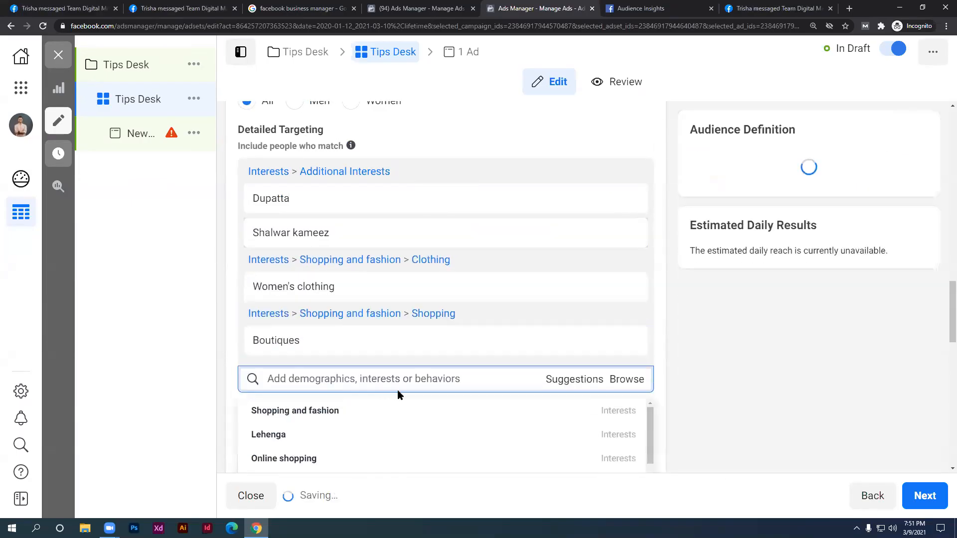
pyautogui.scroll(-4, 393, 393)
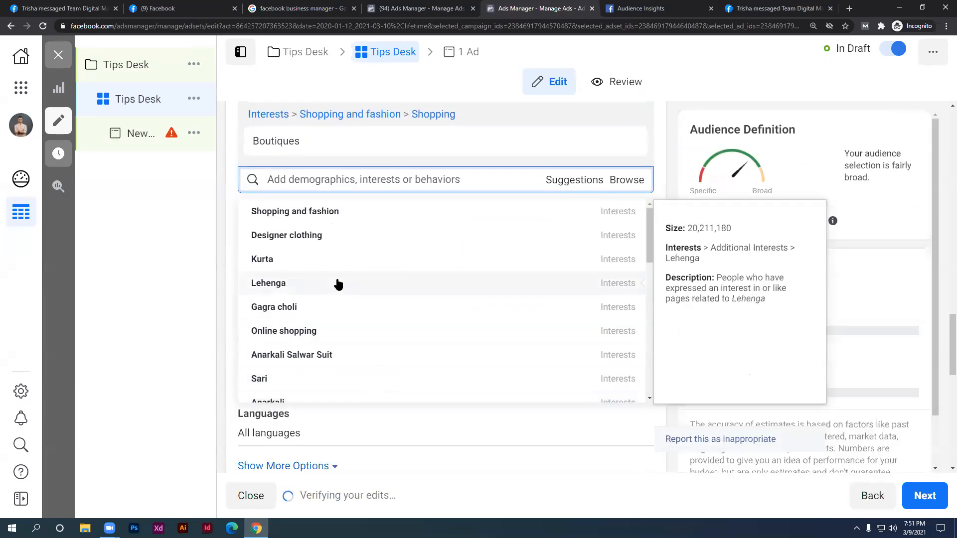
pyautogui.click(335, 307)
pyautogui.scroll(5, 351, 324)
pyautogui.scroll(3, 356, 305)
pyautogui.scroll(-3, 392, 319)
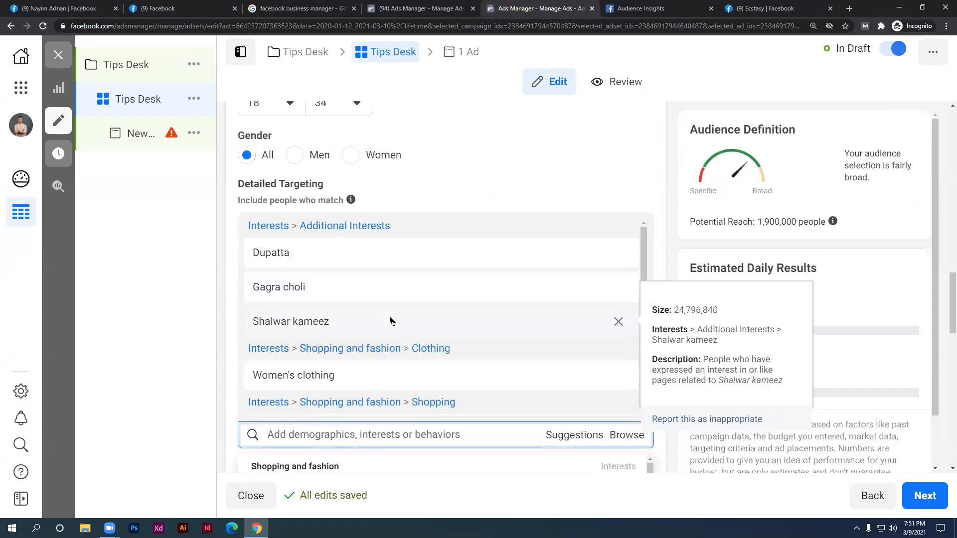
pyautogui.scroll(-1, 459, 319)
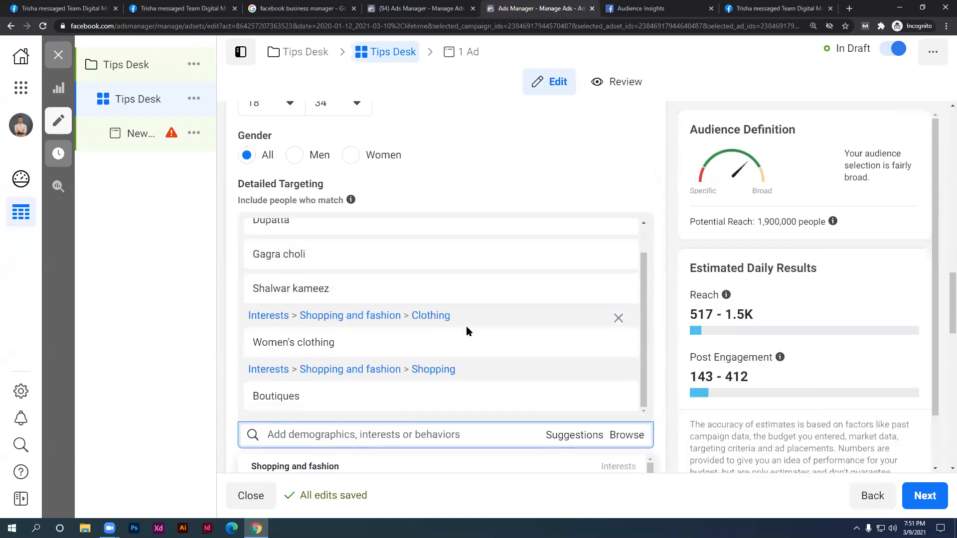
pyautogui.scroll(1, 371, 313)
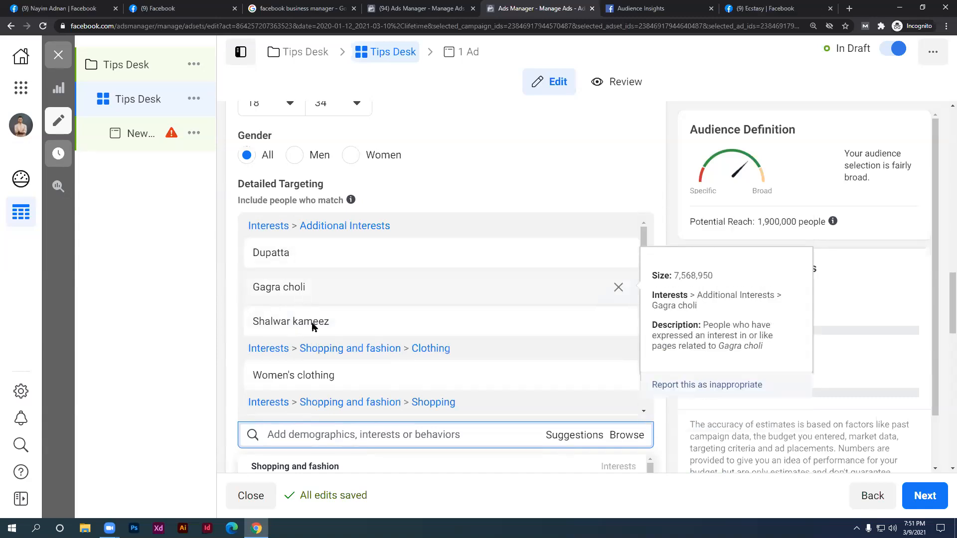
pyautogui.scroll(-2, 329, 379)
pyautogui.scroll(-3, 349, 428)
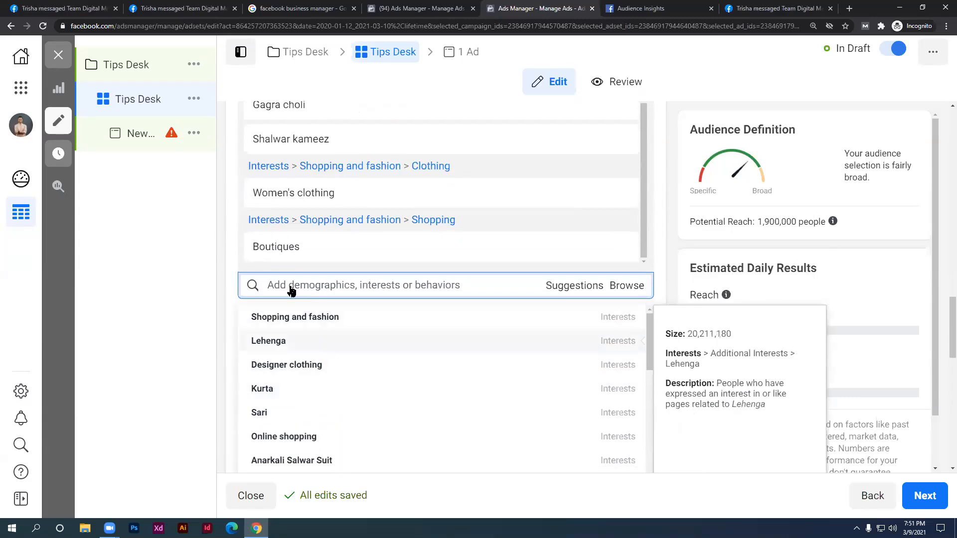
pyautogui.click(232, 241)
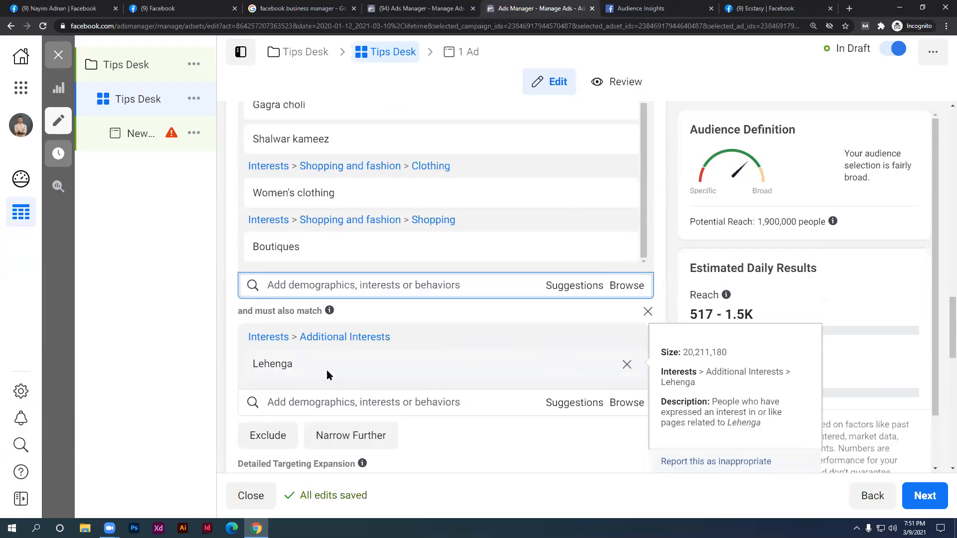
pyautogui.scroll(-3, 324, 371)
pyautogui.scroll(-1, 413, 377)
pyautogui.scroll(6, 405, 367)
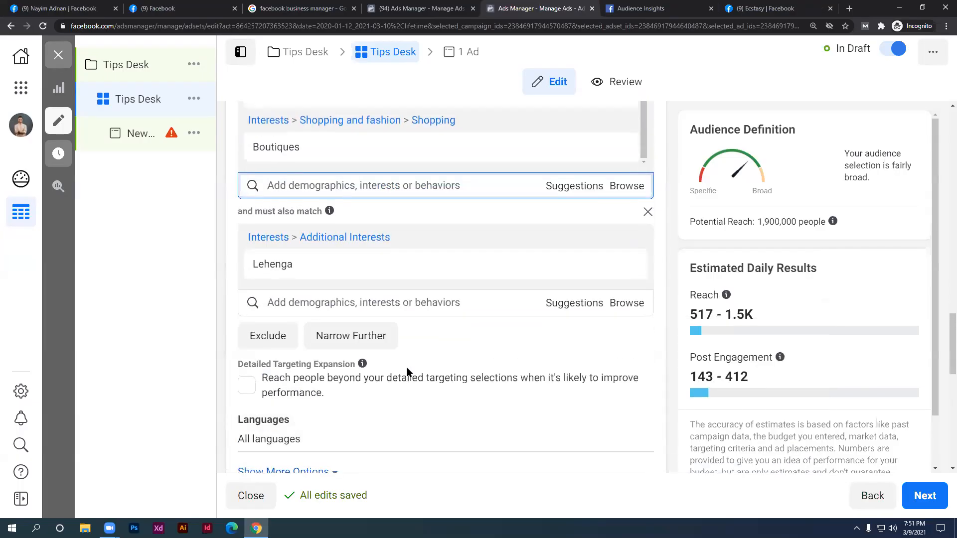
pyautogui.scroll(-1, 357, 288)
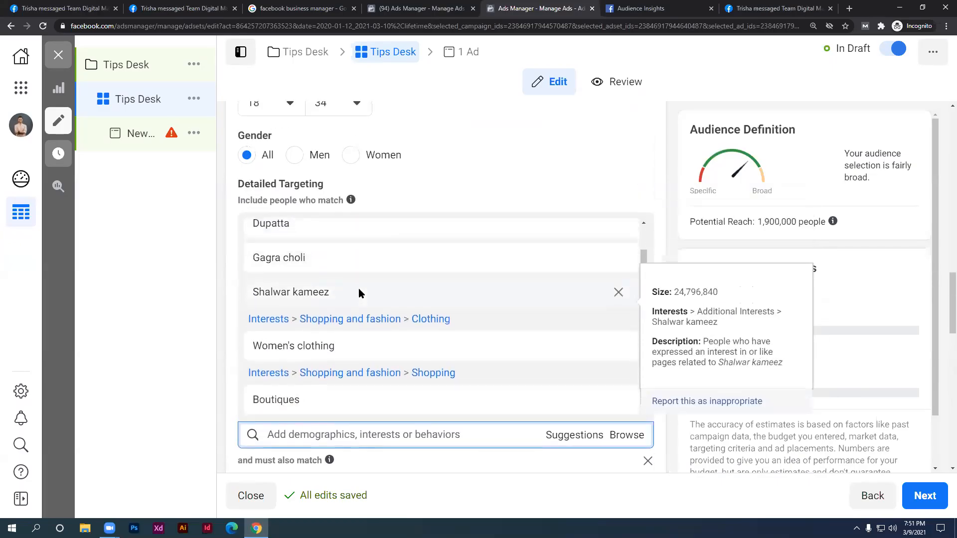
pyautogui.scroll(-3, 500, 288)
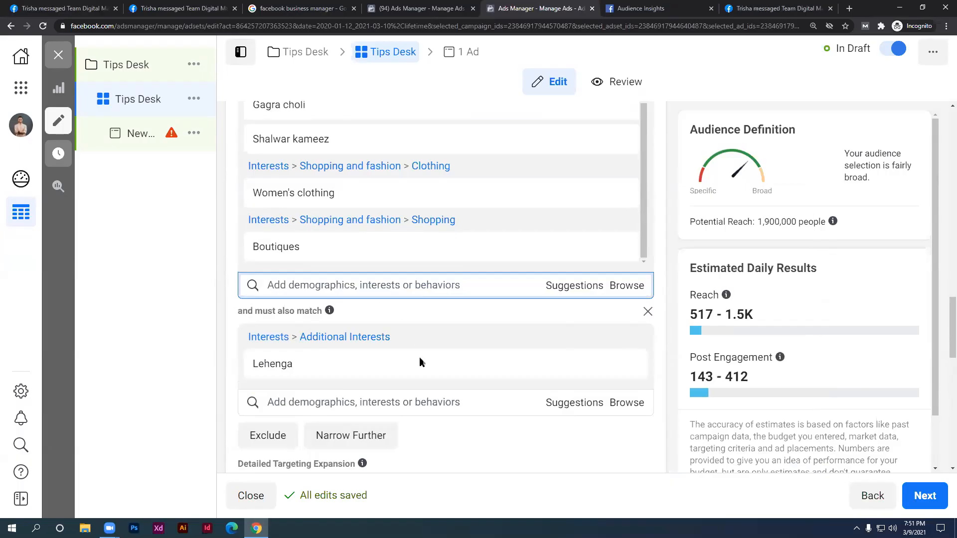
pyautogui.scroll(-1, 414, 369)
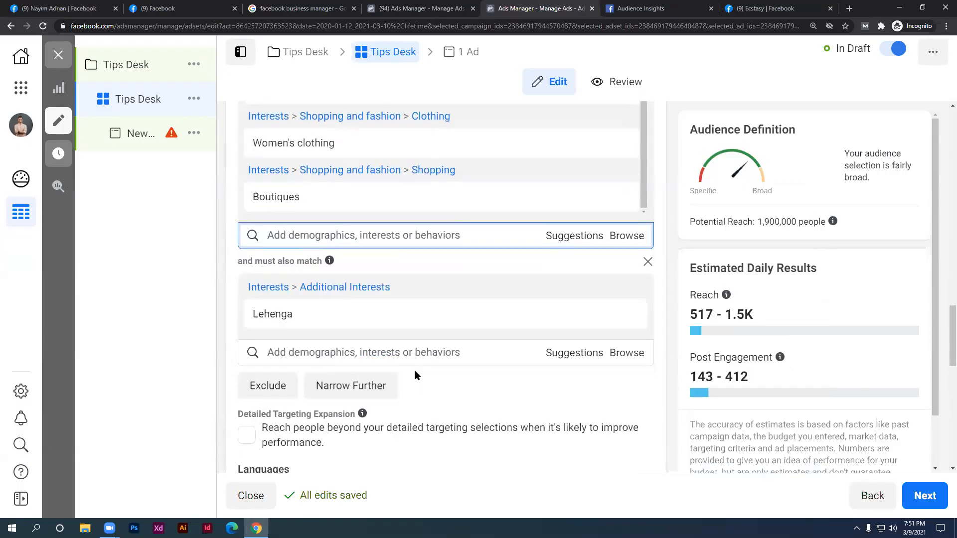
pyautogui.scroll(-1, 414, 373)
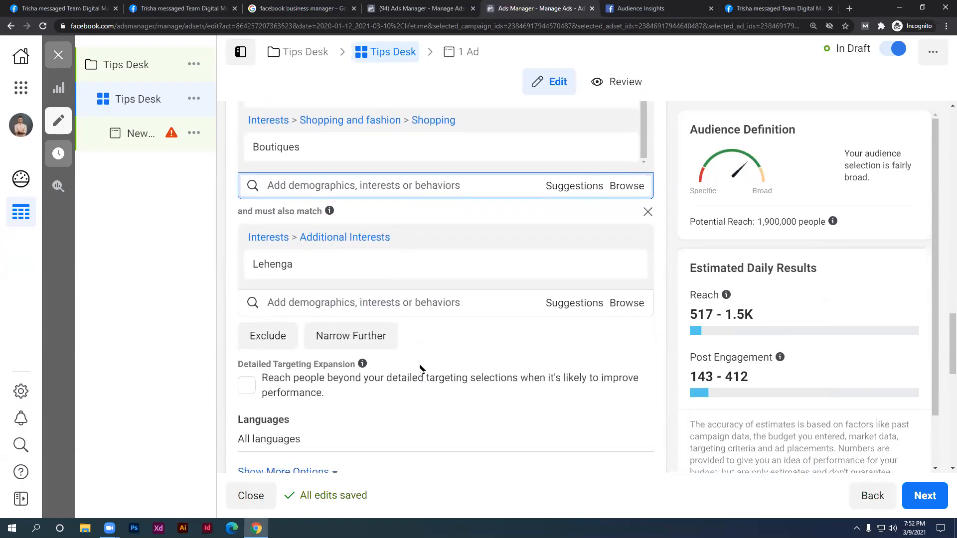
pyautogui.scroll(-3, 420, 369)
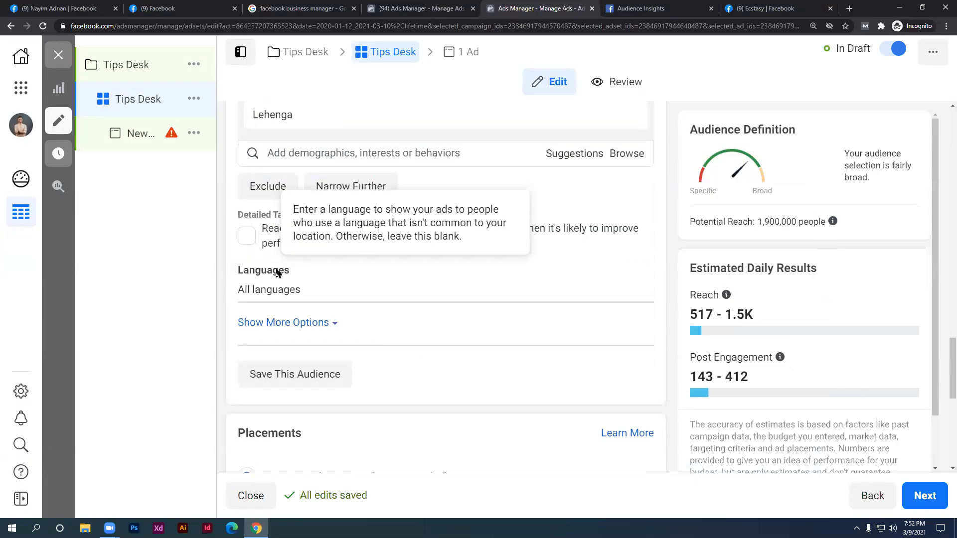
# Reveal the extra audience options showing Connections set to All people, then scroll to Placements
pyautogui.click(326, 323)
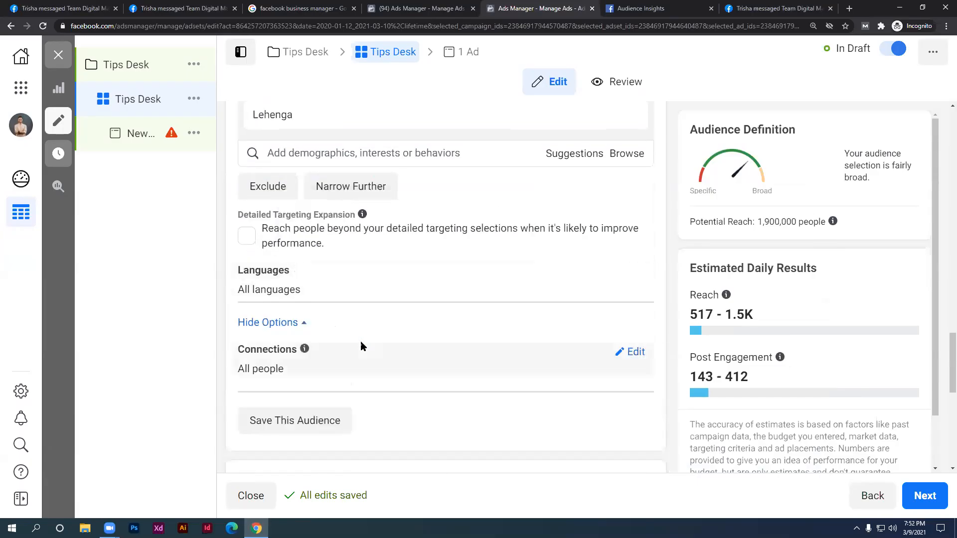
pyautogui.scroll(-2, 357, 344)
pyautogui.scroll(1, 326, 324)
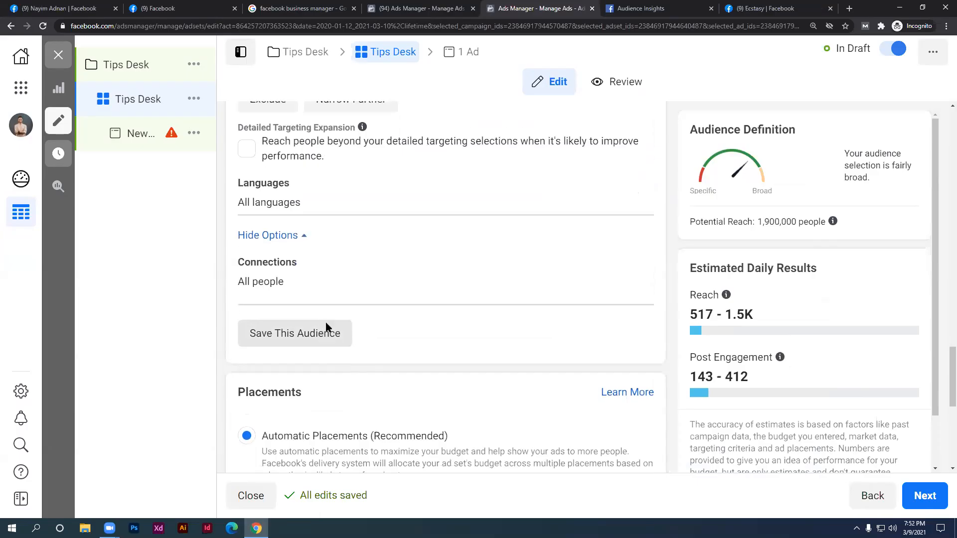
pyautogui.scroll(2, 306, 209)
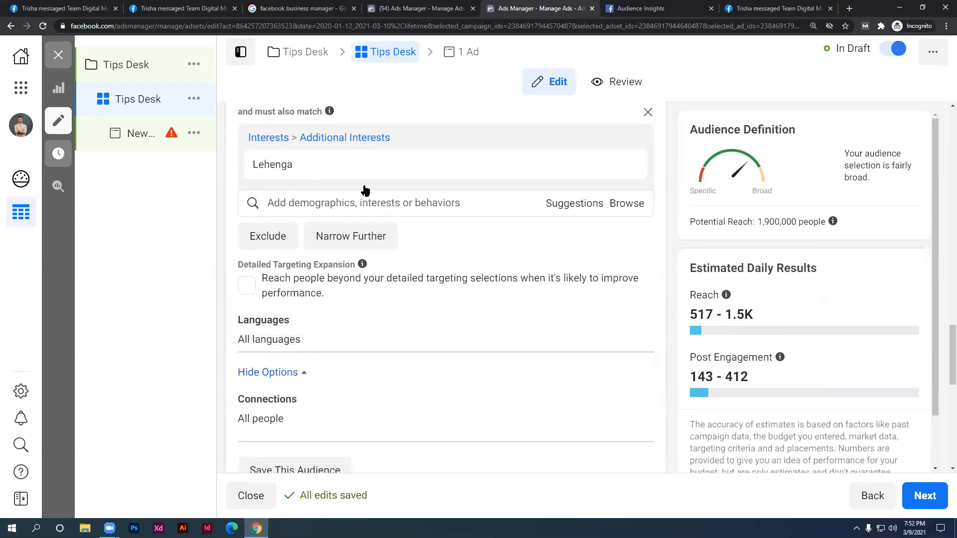
pyautogui.scroll(-3, 309, 279)
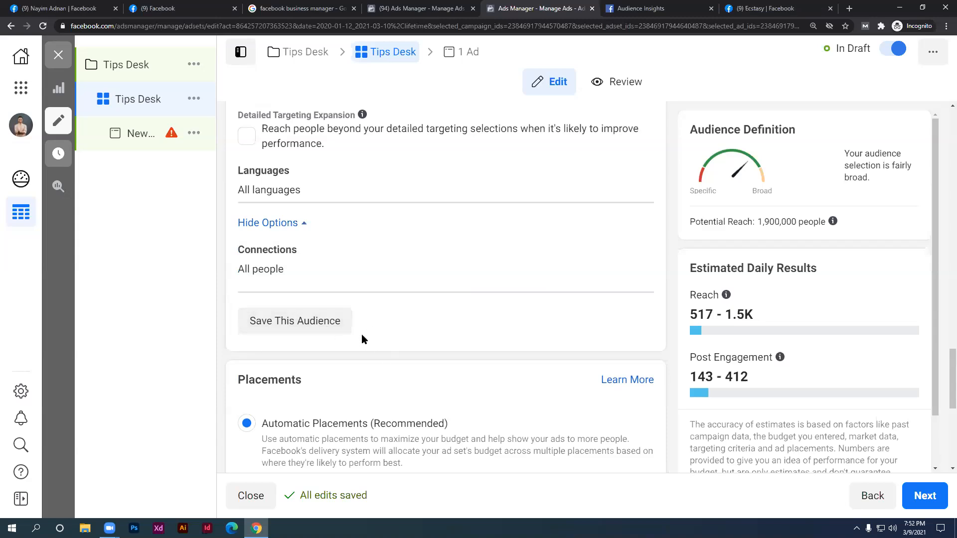
pyautogui.scroll(-3, 344, 334)
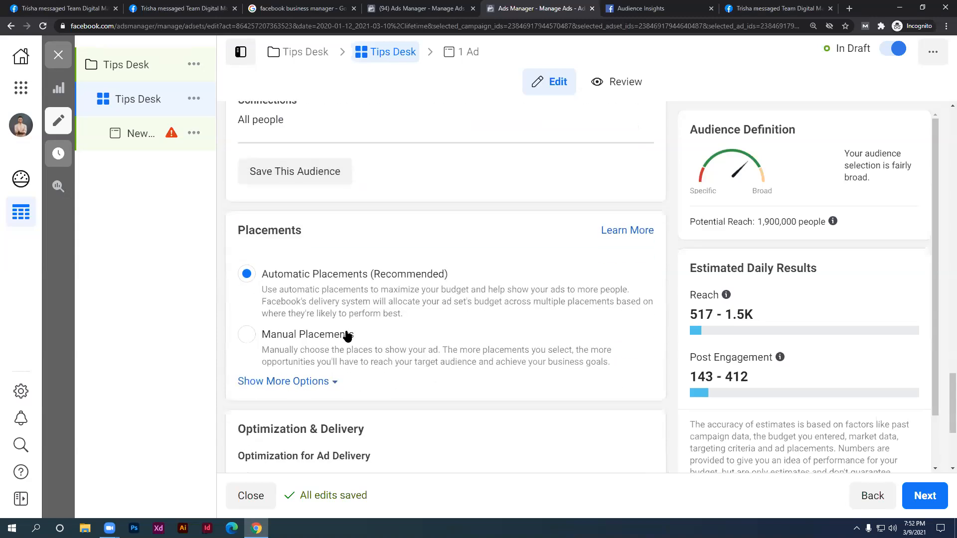
pyautogui.moveTo(305, 231); pyautogui.dragTo(239, 223)
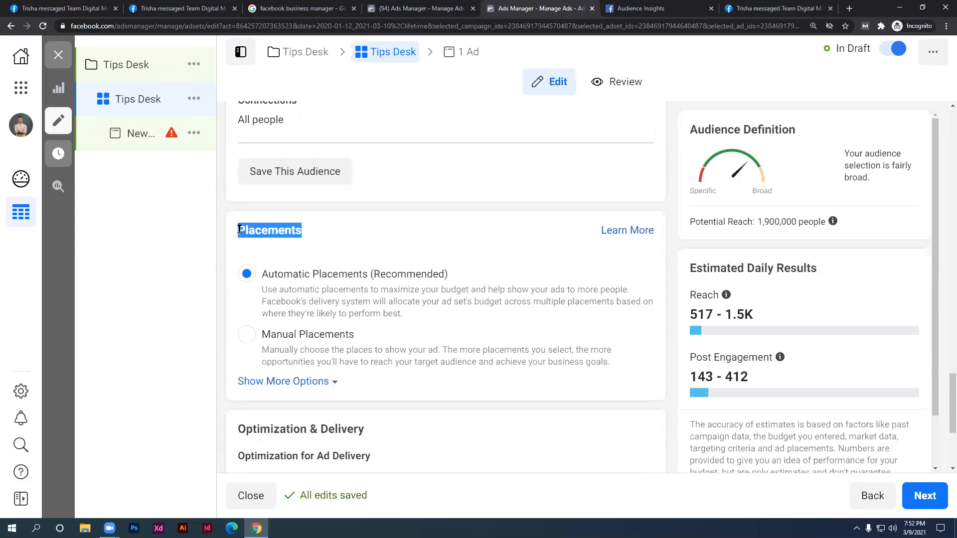
pyautogui.click(85, 6)
# On the Facebook home feed, close the chat popup and scroll to the Creative IT Institute video post
pyautogui.click(868, 197)
pyautogui.click(219, 9)
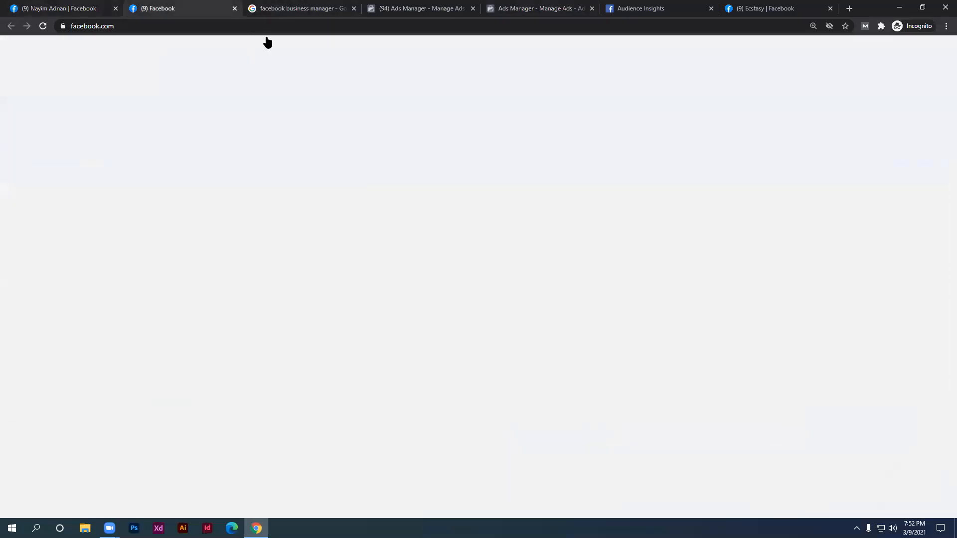
pyautogui.click(875, 202)
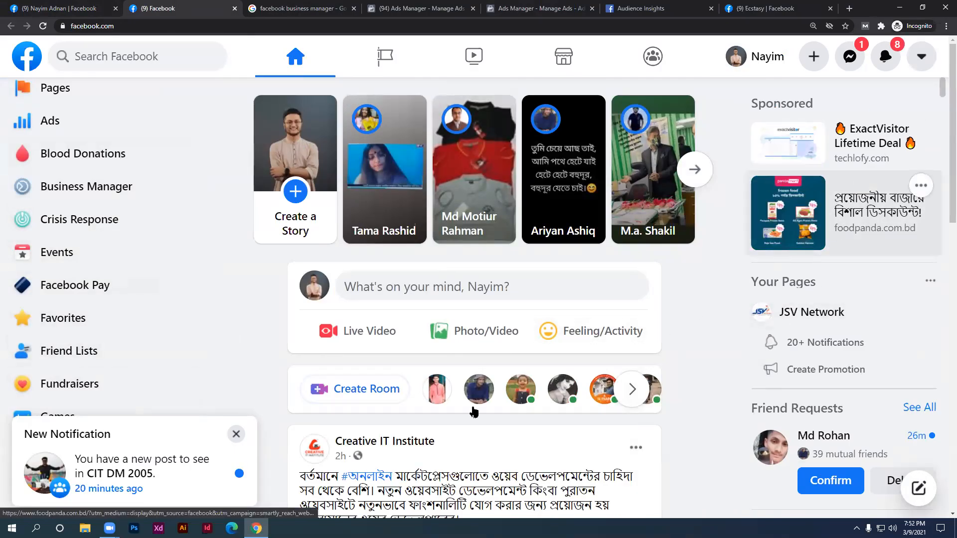
pyautogui.scroll(-1, 373, 384)
pyautogui.scroll(-6, 373, 384)
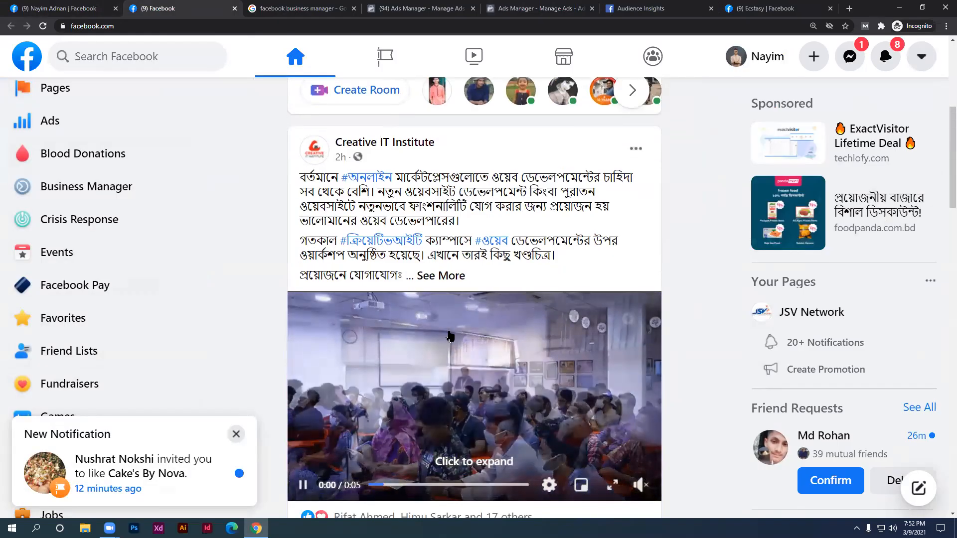
pyautogui.scroll(-1, 467, 333)
pyautogui.scroll(-5, 472, 353)
pyautogui.scroll(-1, 378, 274)
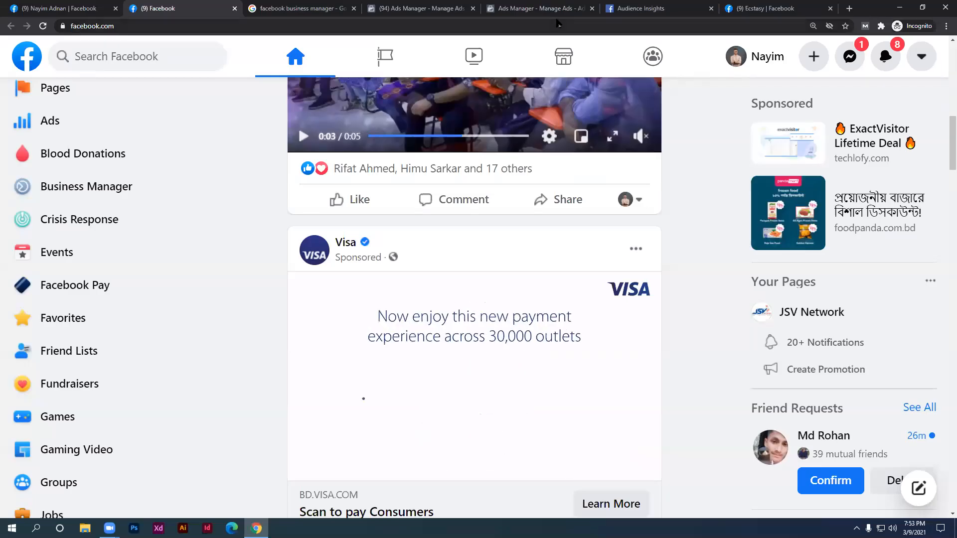
pyautogui.click(557, 24)
# Switch Placements to Manual and untick Instagram, leaving Facebook and Audience Network
pyautogui.click(552, 10)
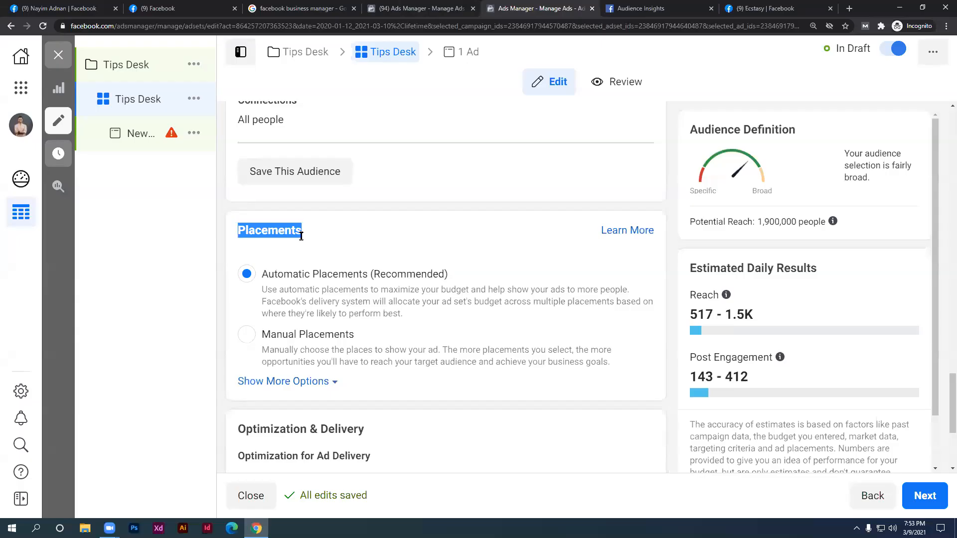
pyautogui.click(298, 230)
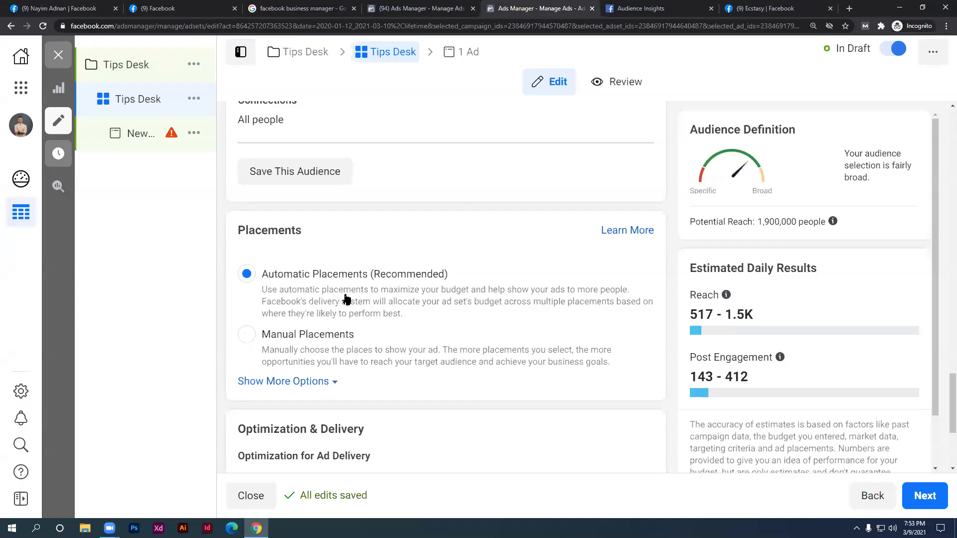
pyautogui.scroll(-2, 346, 299)
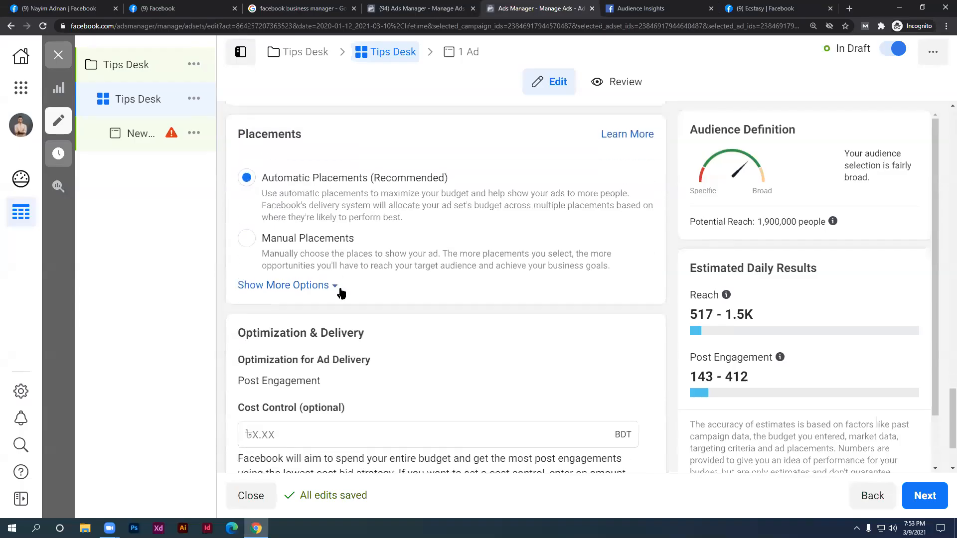
pyautogui.click(243, 240)
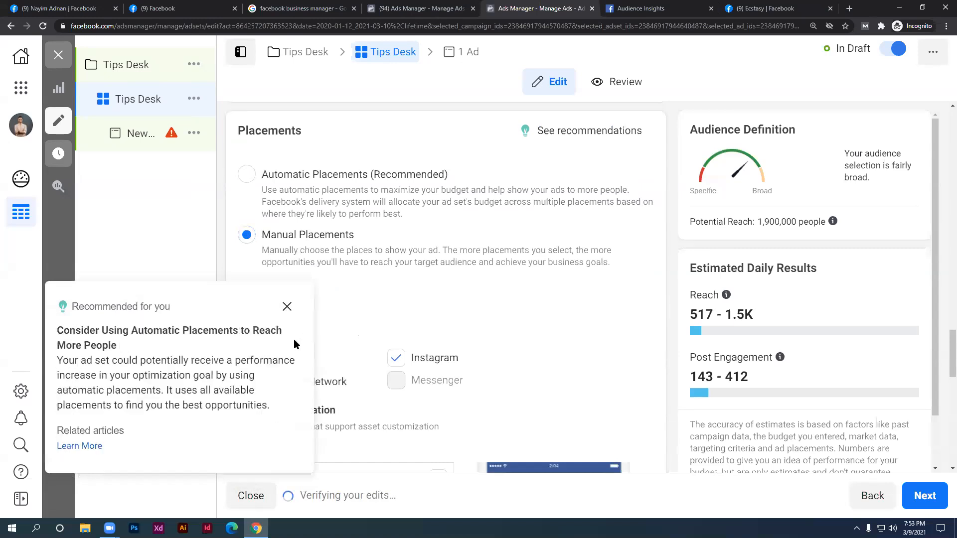
pyautogui.click(287, 306)
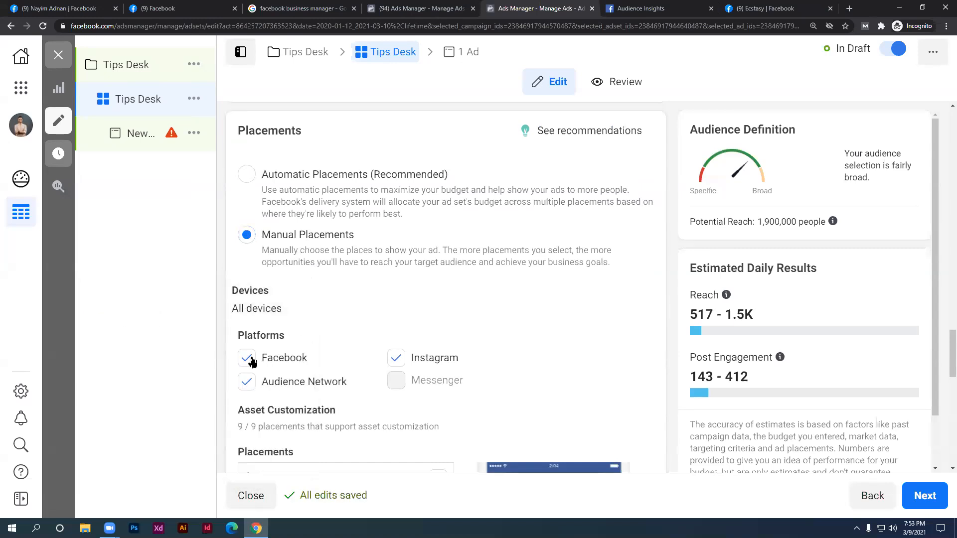
pyautogui.scroll(-2, 252, 362)
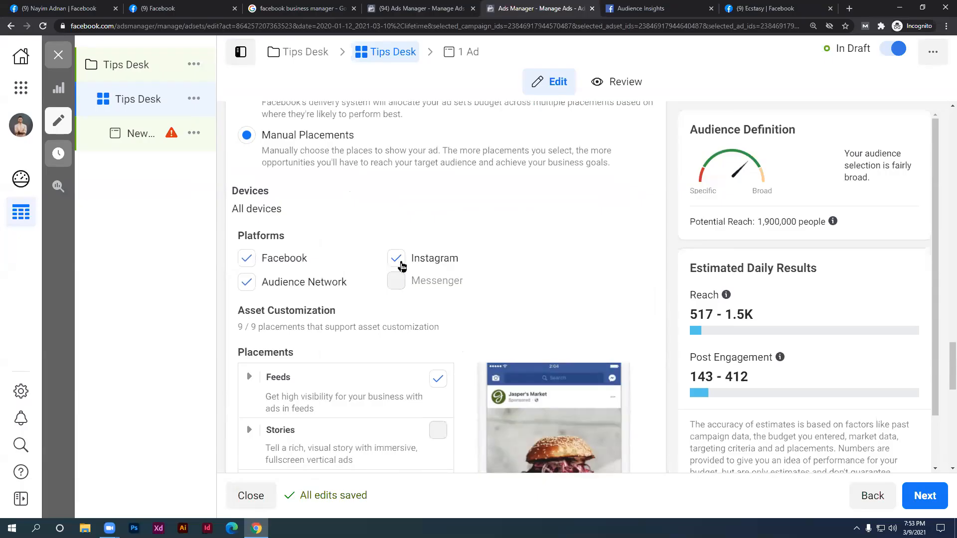
pyautogui.click(397, 260)
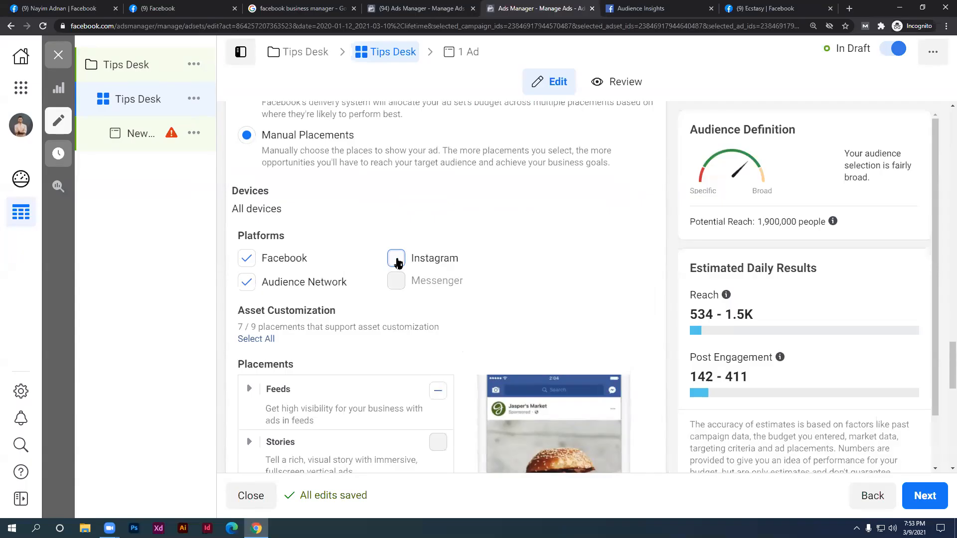
pyautogui.scroll(2, 299, 294)
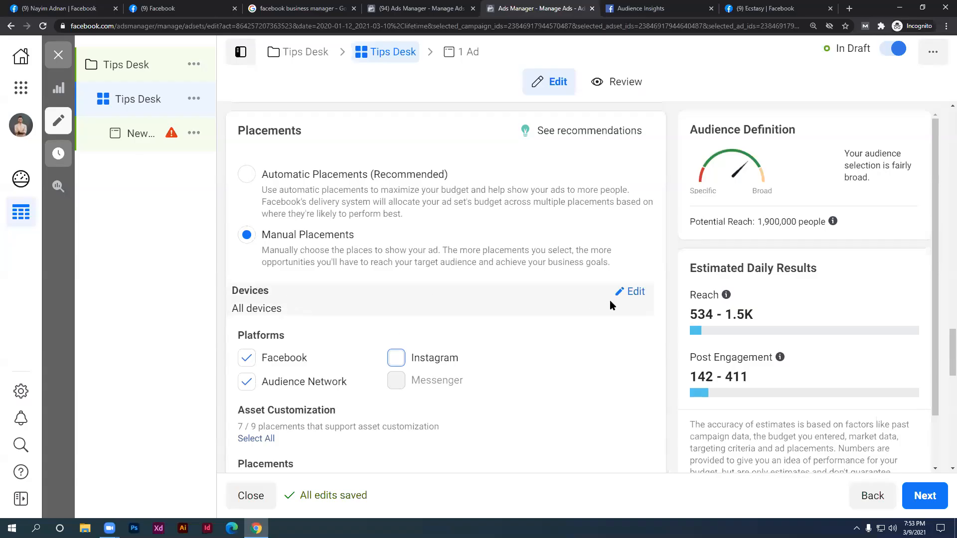
# Limit Devices to Mobile only by removing Desktop, and untick Instagram under Platforms again
pyautogui.click(635, 293)
pyautogui.click(624, 314)
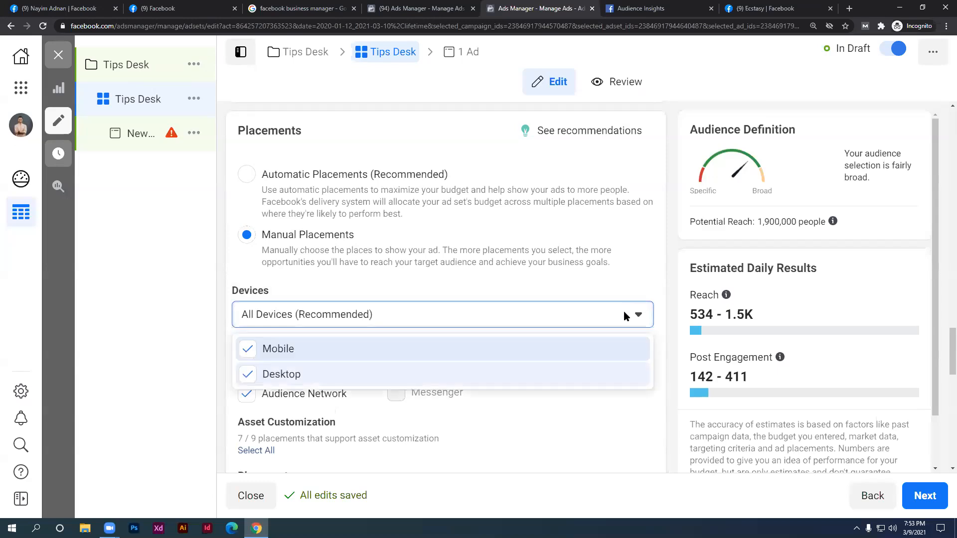
pyautogui.click(248, 375)
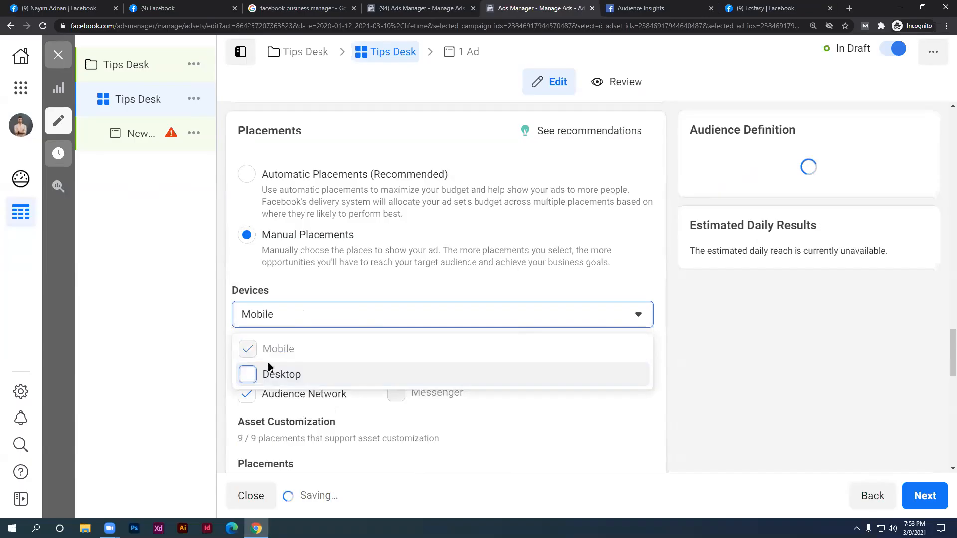
pyautogui.click(602, 291)
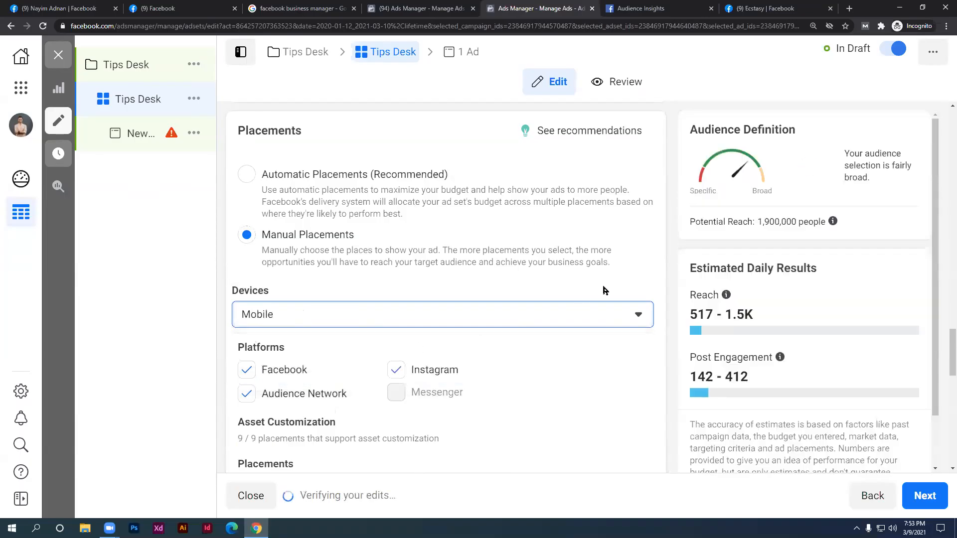
pyautogui.scroll(-1, 591, 310)
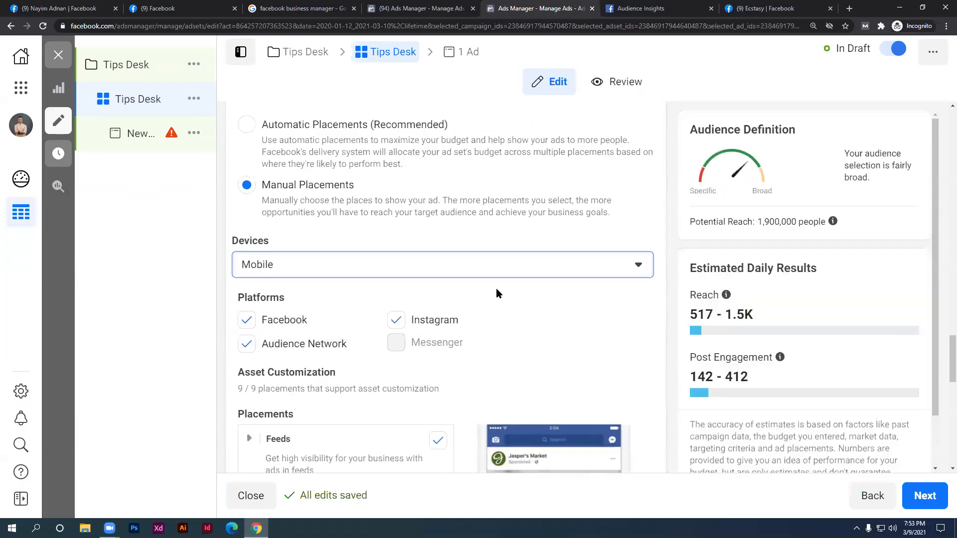
pyautogui.scroll(-2, 480, 331)
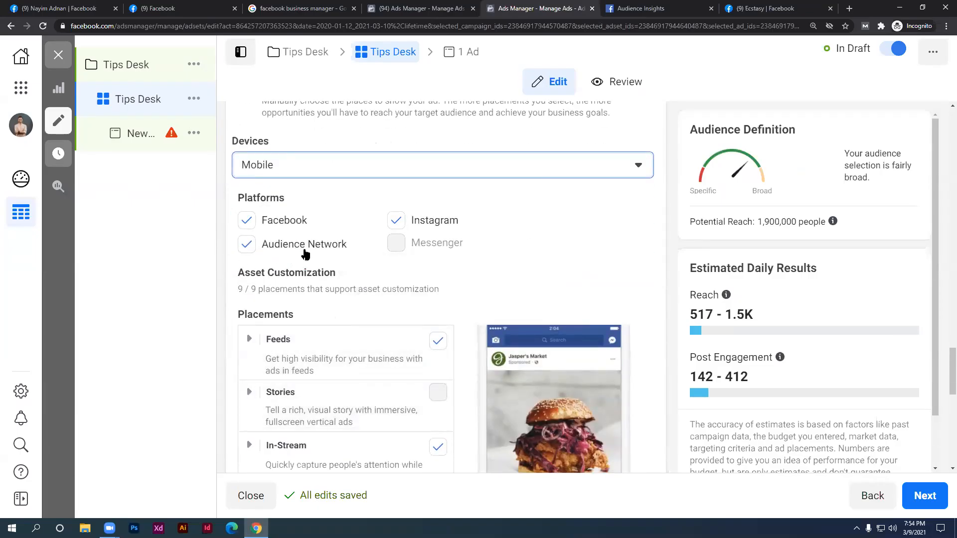
pyautogui.click(396, 220)
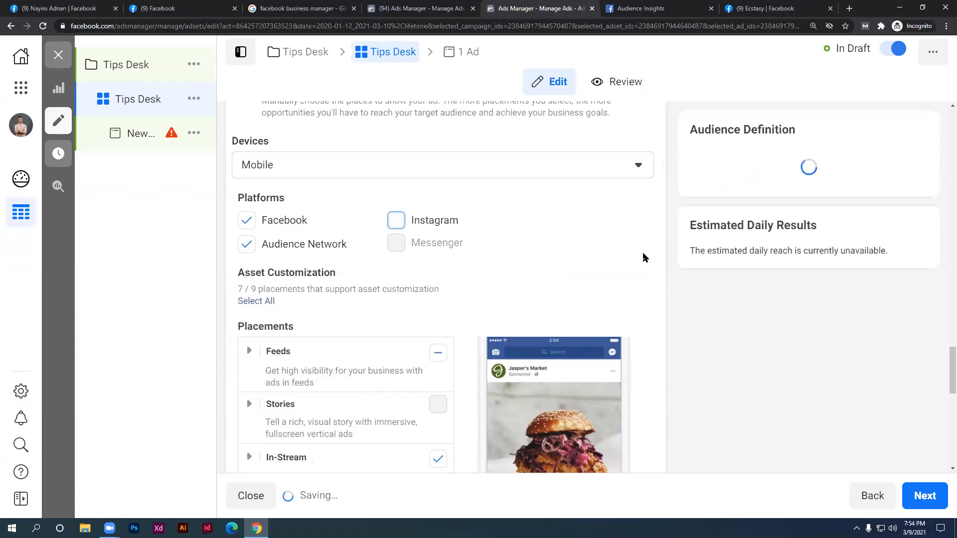
pyautogui.scroll(-2, 643, 259)
# Leave the Feeds placements only partly selected, with Instagram unticked
pyautogui.click(437, 254)
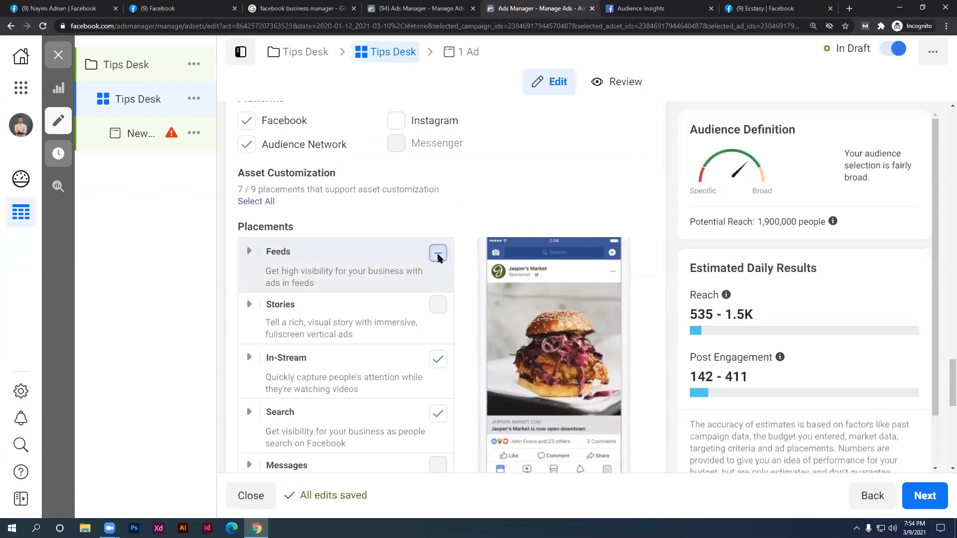
pyautogui.scroll(1, 418, 219)
pyautogui.click(397, 171)
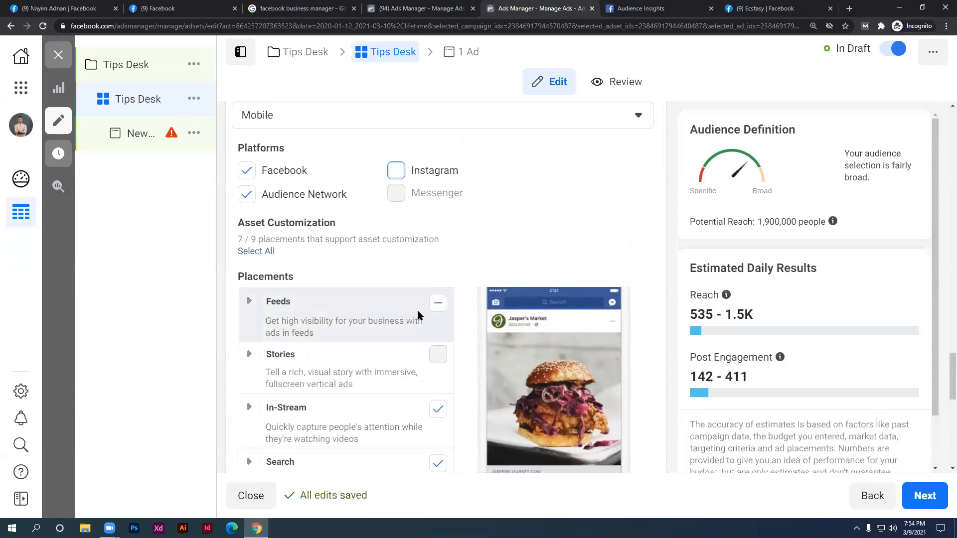
pyautogui.scroll(-3, 551, 202)
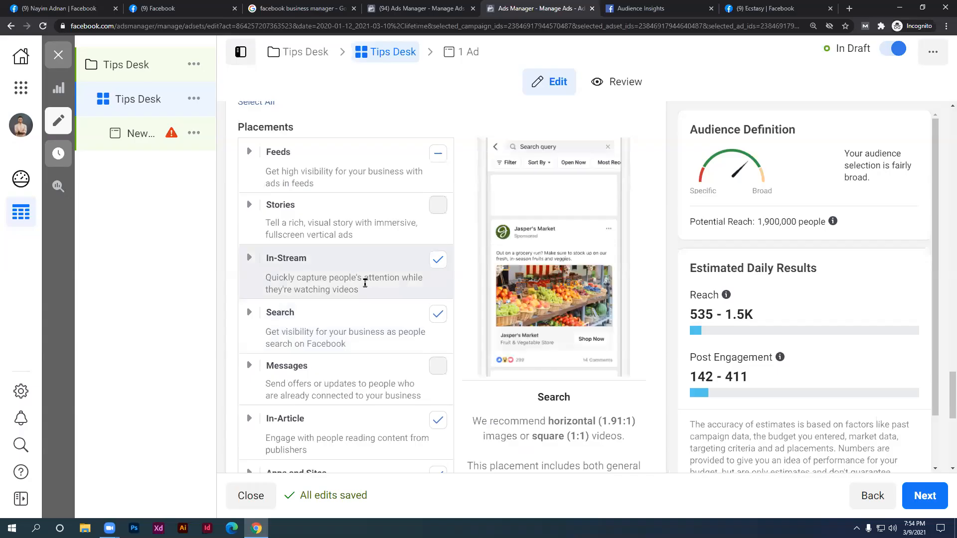
pyautogui.scroll(2, 359, 277)
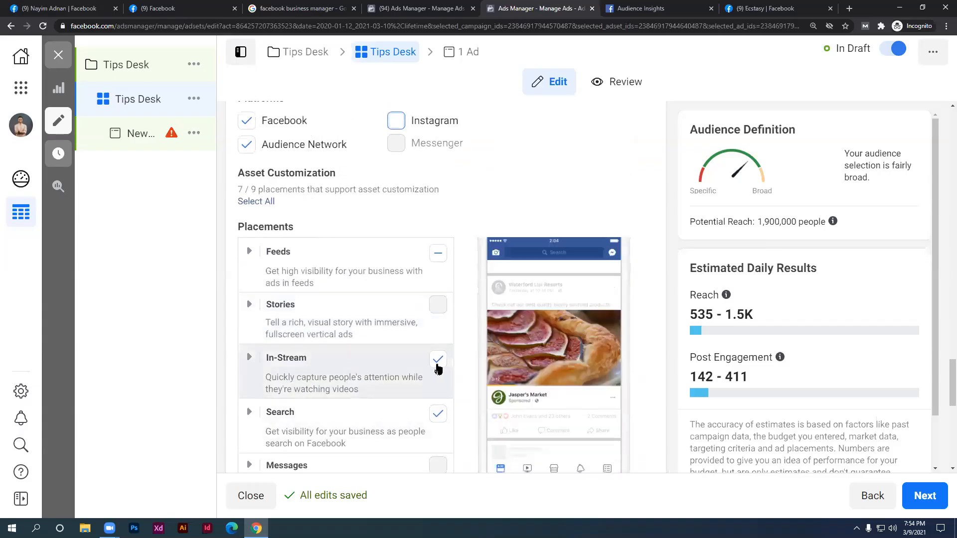
# Untick the In-Stream, Search, In-Article and Apps and Sites placements
pyautogui.click(437, 360)
pyautogui.scroll(-1, 432, 372)
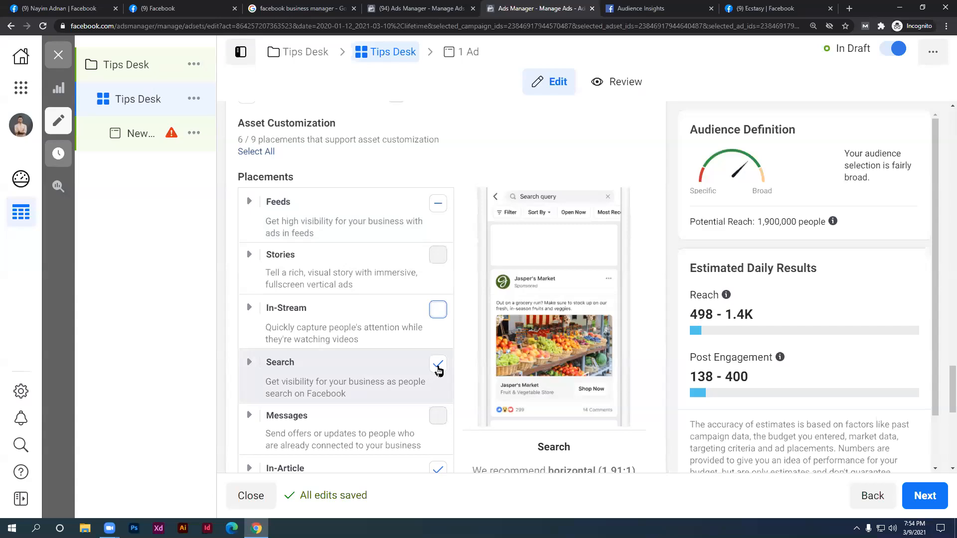
pyautogui.scroll(-2, 416, 378)
pyautogui.click(438, 264)
pyautogui.click(437, 371)
pyautogui.scroll(-2, 437, 368)
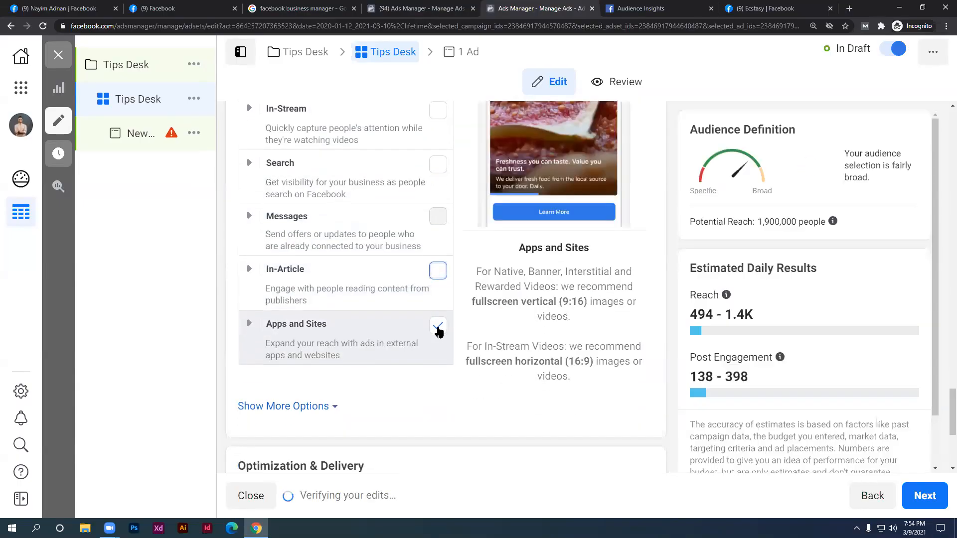
pyautogui.click(438, 329)
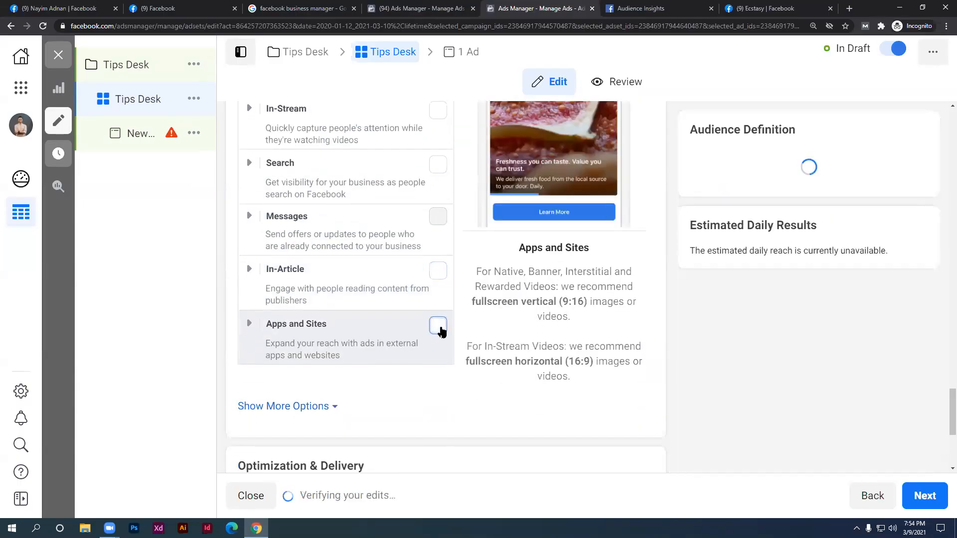
# Expand the extra placement options and set mobile devices to Android Devices Only
pyautogui.scroll(-1, 338, 362)
pyautogui.click(335, 357)
pyautogui.scroll(-2, 275, 299)
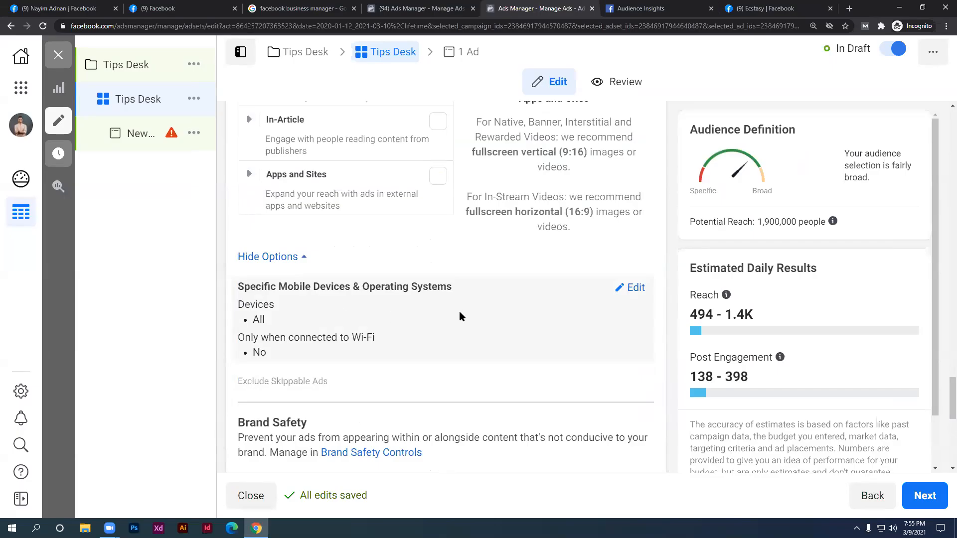
pyautogui.click(633, 288)
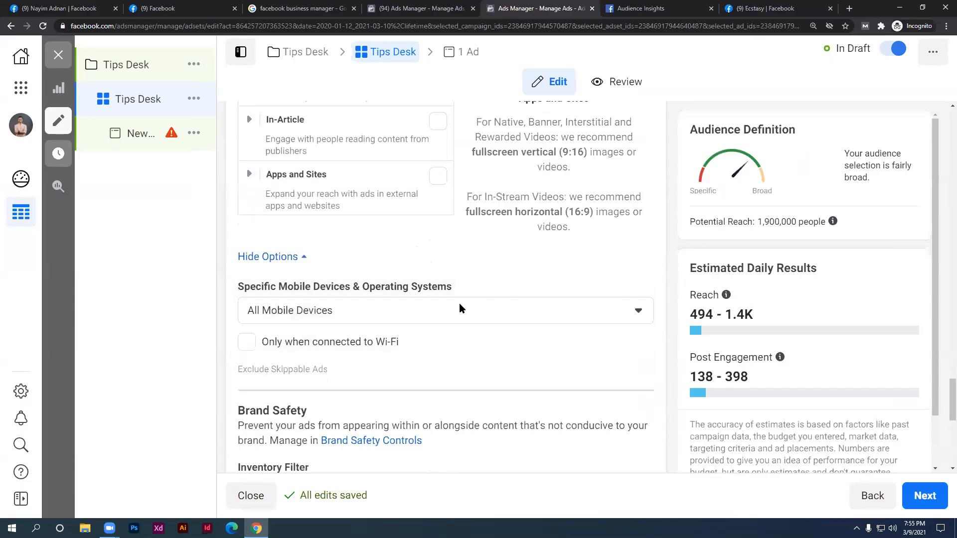
pyautogui.click(458, 309)
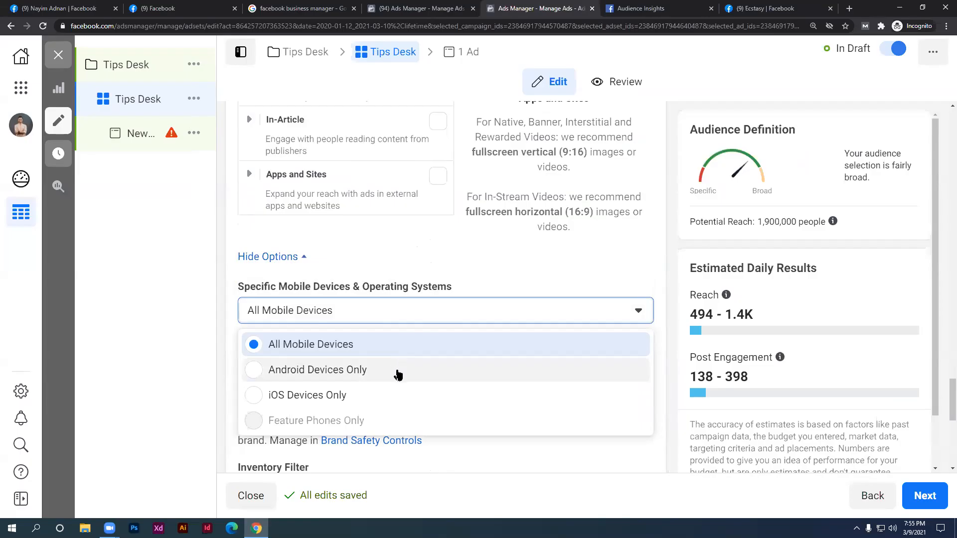
pyautogui.click(397, 370)
# Look over device search and OS version, then revert to All Mobile Devices with Wi-Fi-only off
pyautogui.scroll(-1, 404, 367)
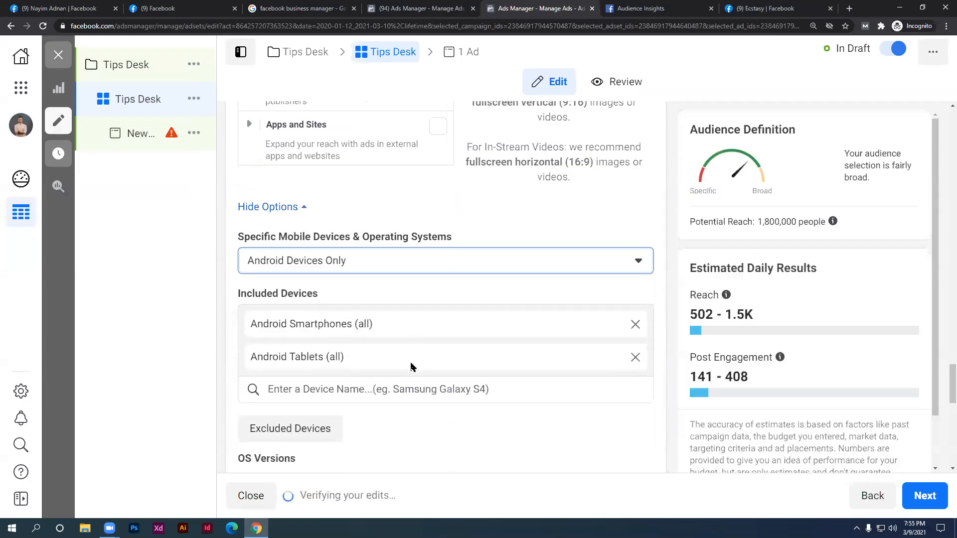
pyautogui.scroll(-2, 365, 376)
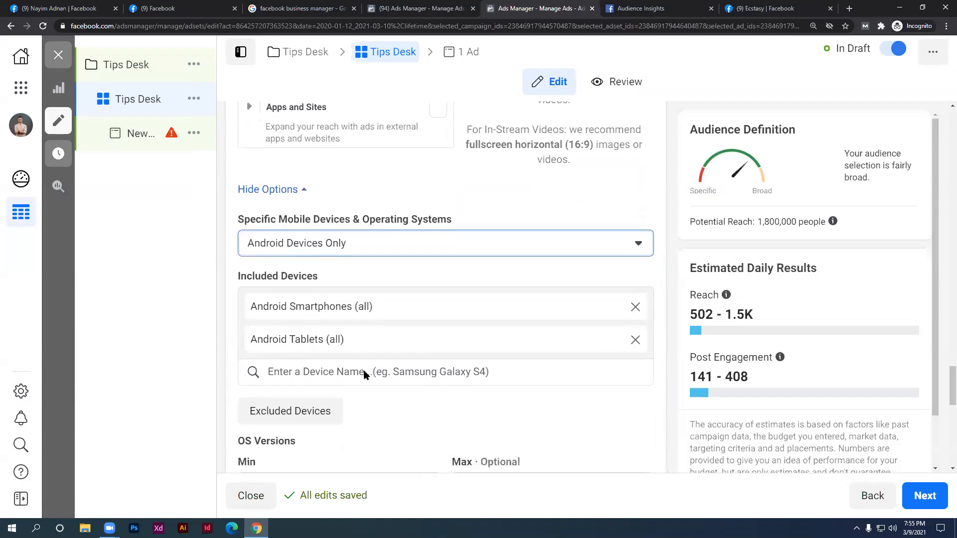
pyautogui.click(352, 294)
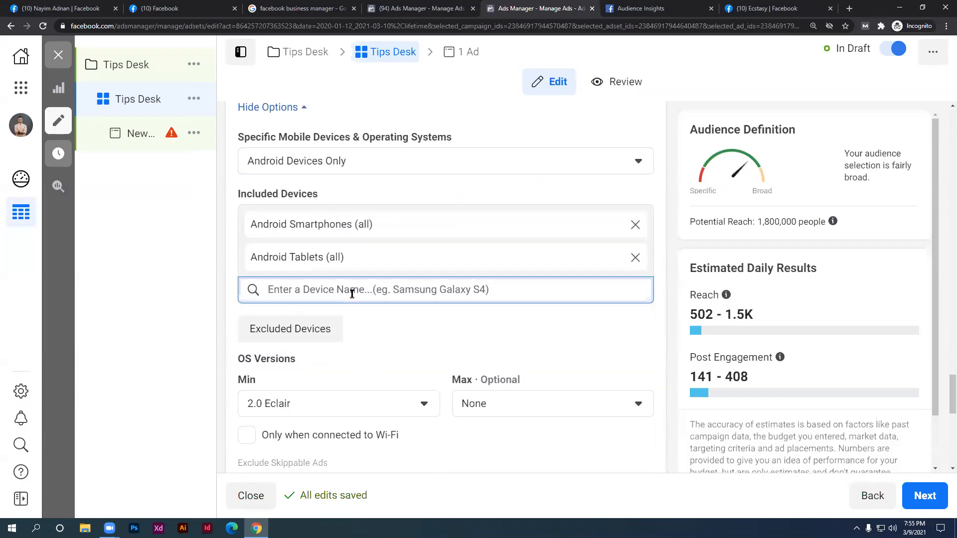
pyautogui.scroll(-3, 293, 416)
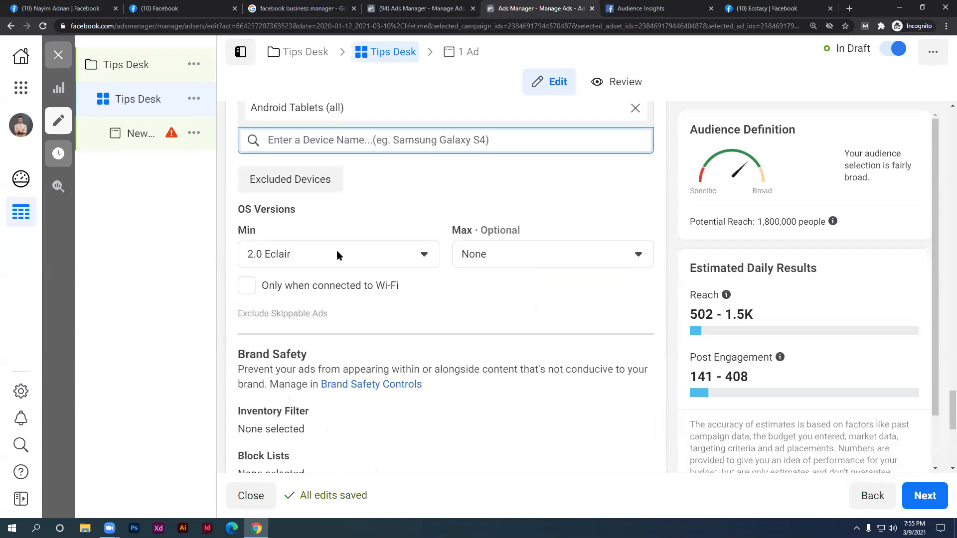
pyautogui.click(306, 257)
pyautogui.scroll(4, 349, 254)
pyautogui.click(588, 216)
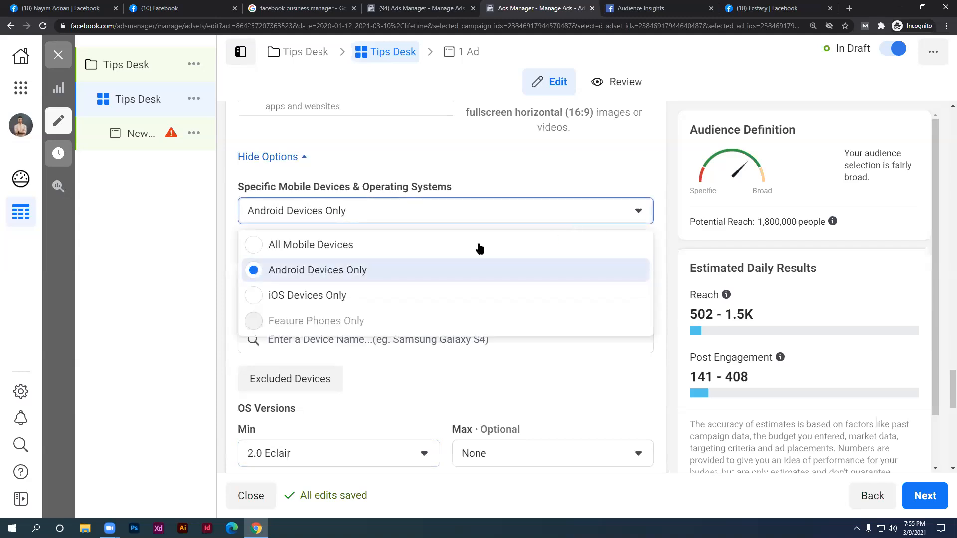
pyautogui.click(398, 245)
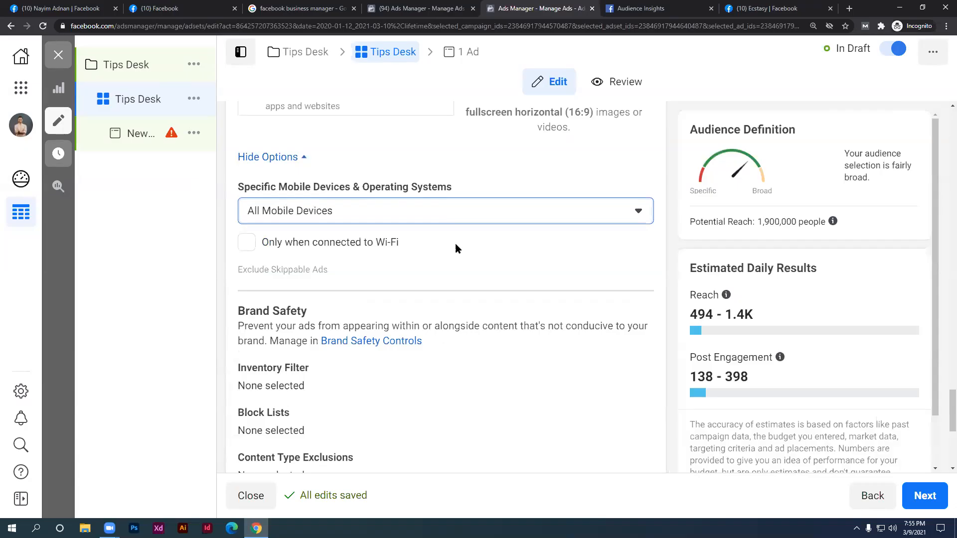
pyautogui.click(245, 242)
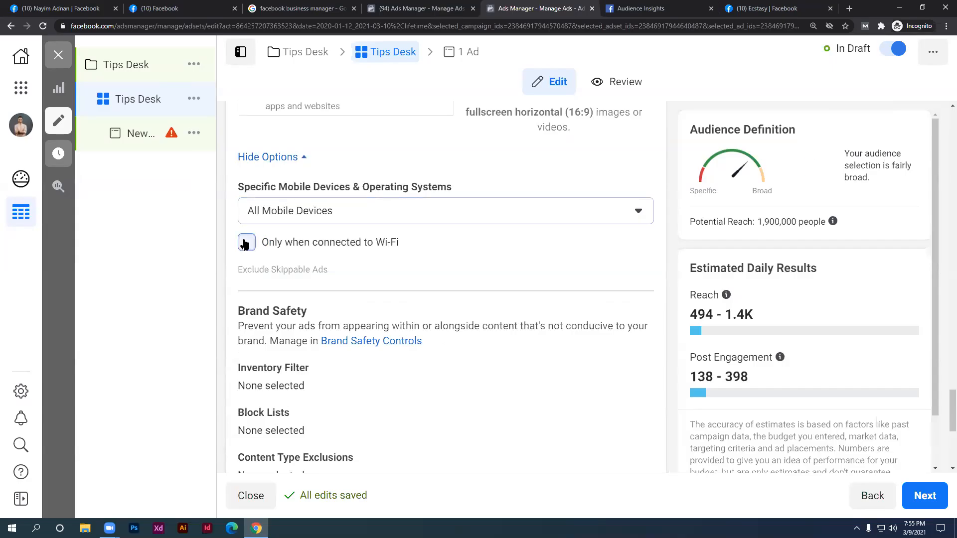
pyautogui.click(245, 242)
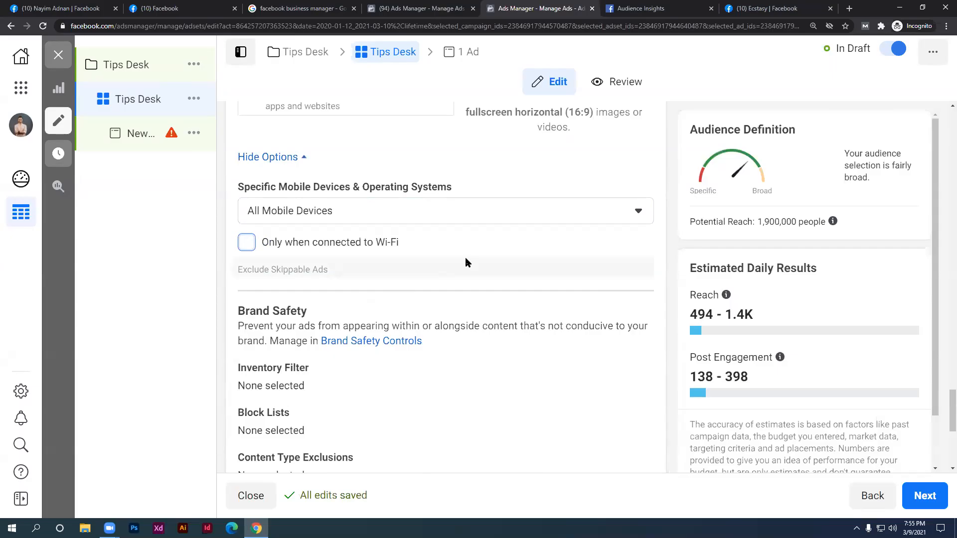
# Expand the delivery options to show Impression charging and Standard delivery, then click into Cost Control
pyautogui.scroll(-2, 485, 269)
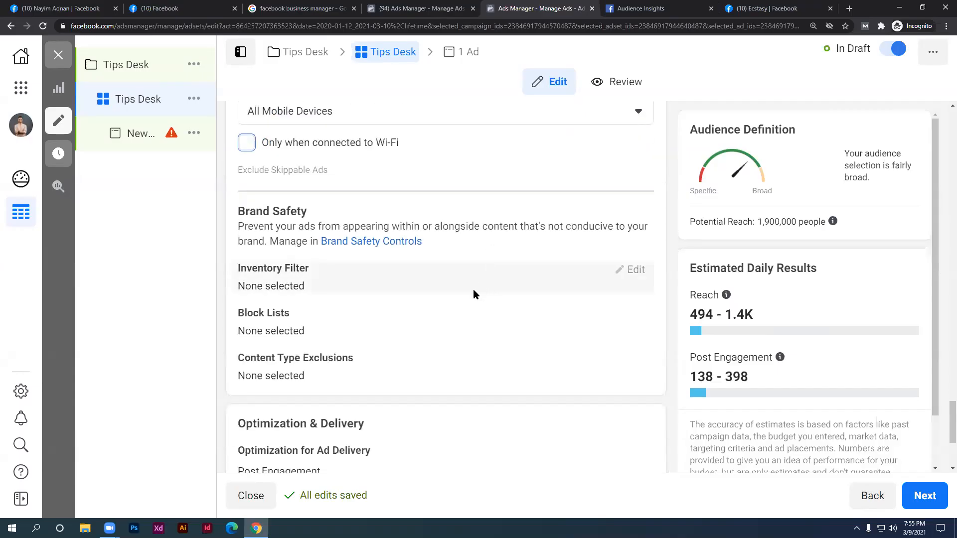
pyautogui.scroll(-4, 476, 301)
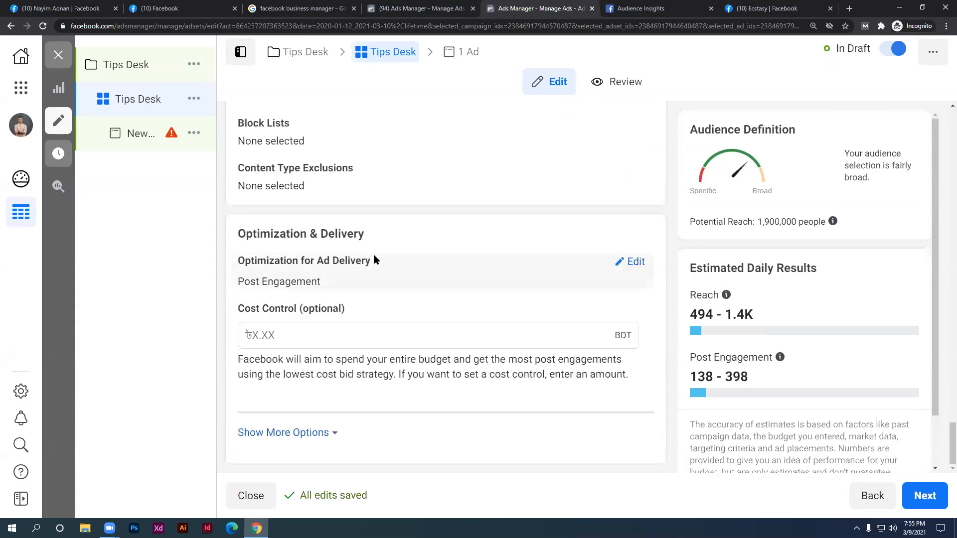
pyautogui.click(325, 433)
pyautogui.scroll(-2, 325, 431)
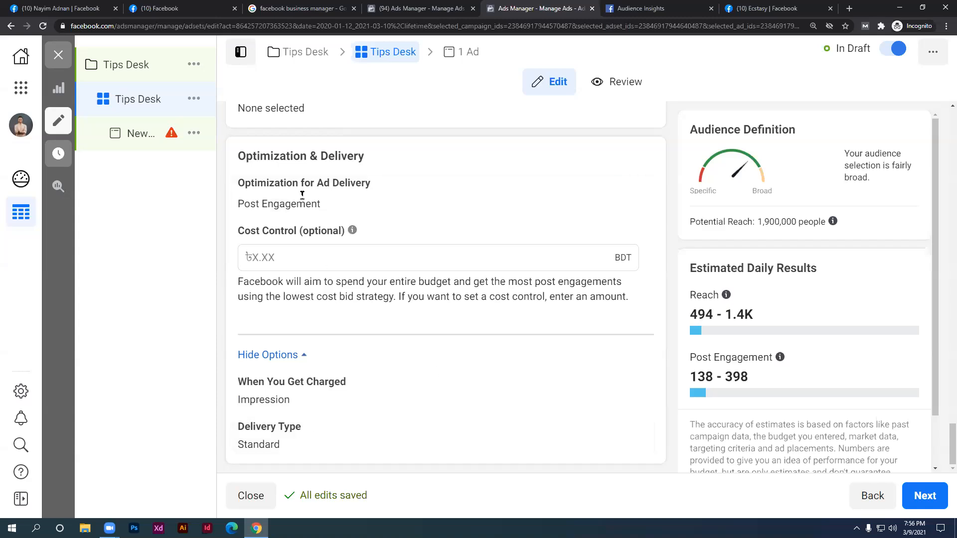
pyautogui.click(311, 257)
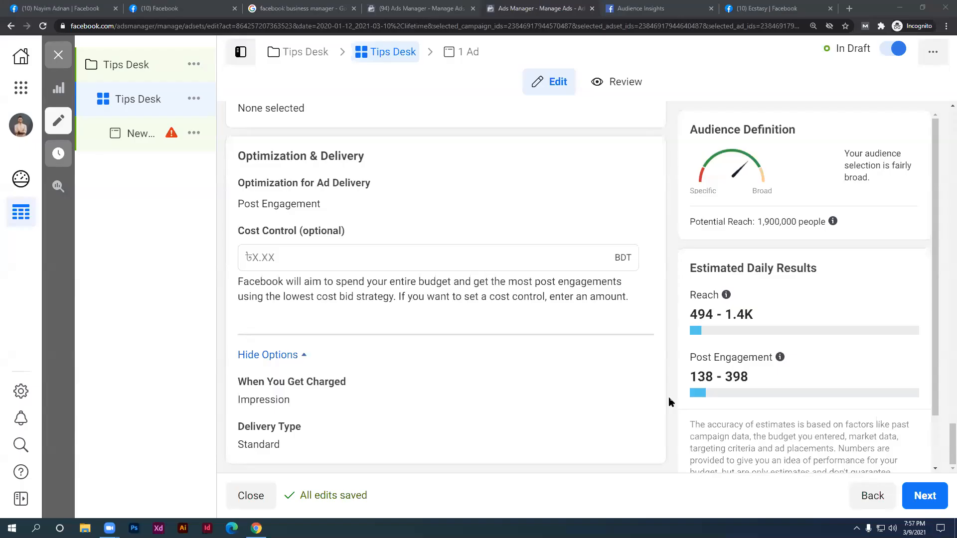
pyautogui.scroll(4, 502, 351)
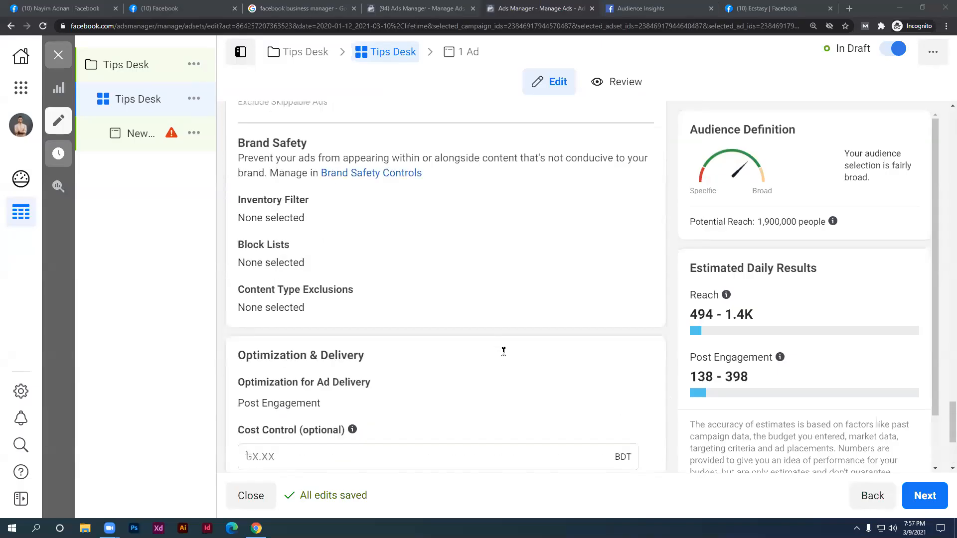
pyautogui.scroll(3, 503, 351)
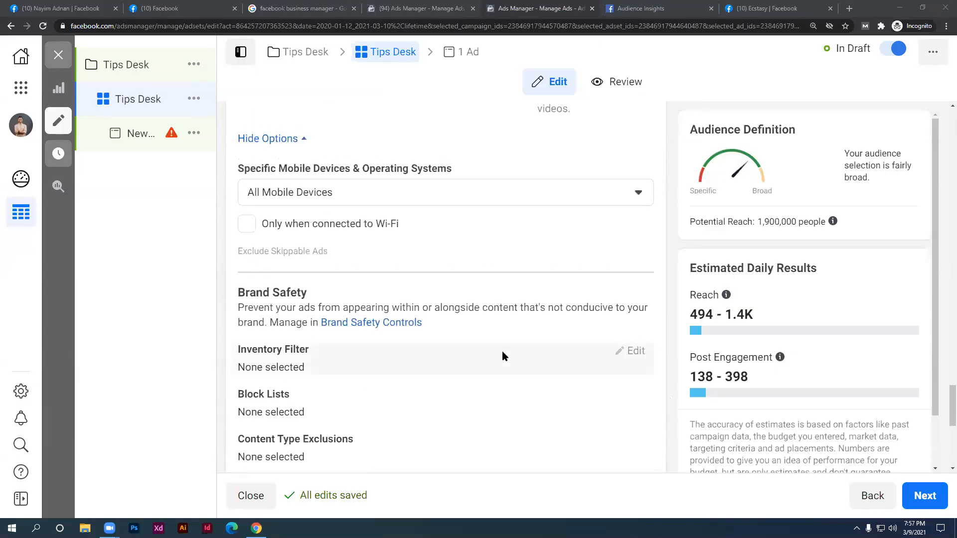
pyautogui.scroll(7, 501, 350)
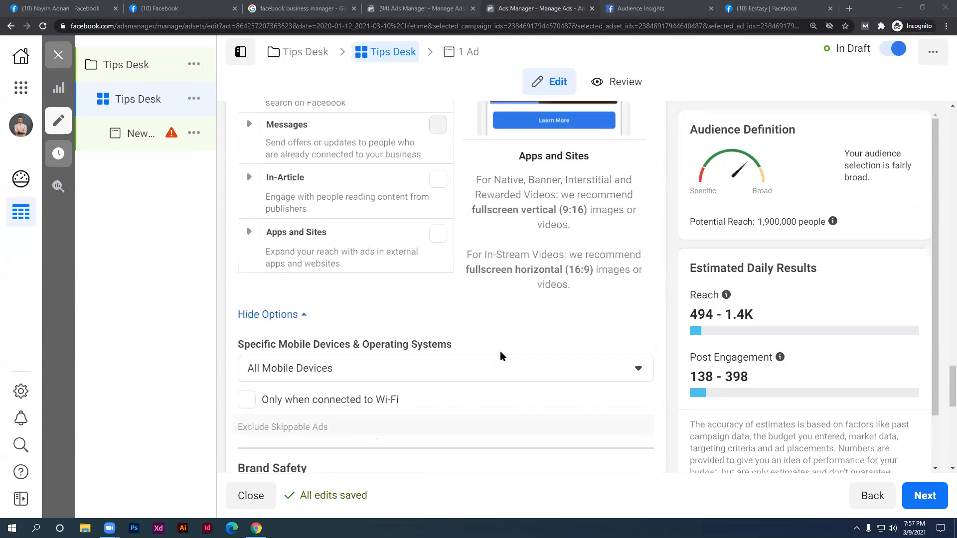
pyautogui.scroll(2, 500, 355)
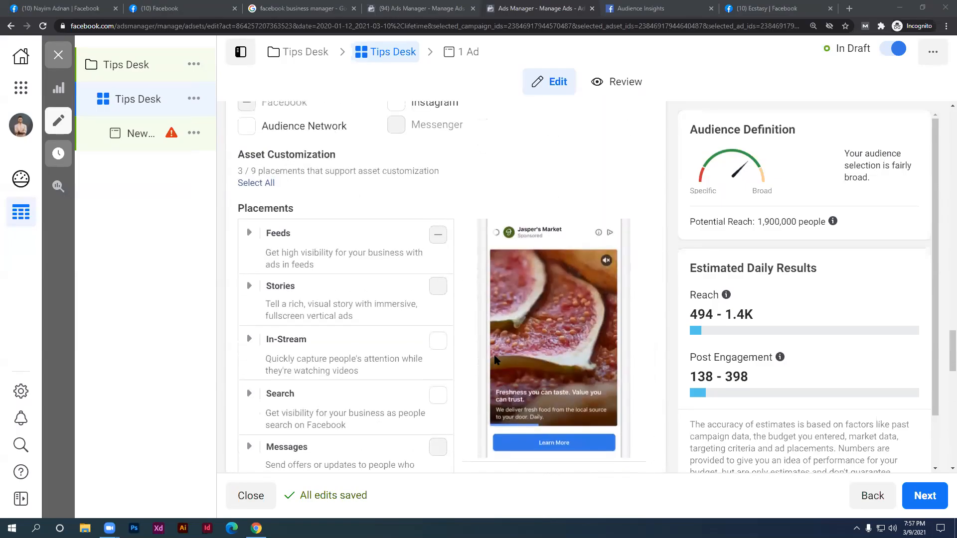
pyautogui.scroll(2, 497, 359)
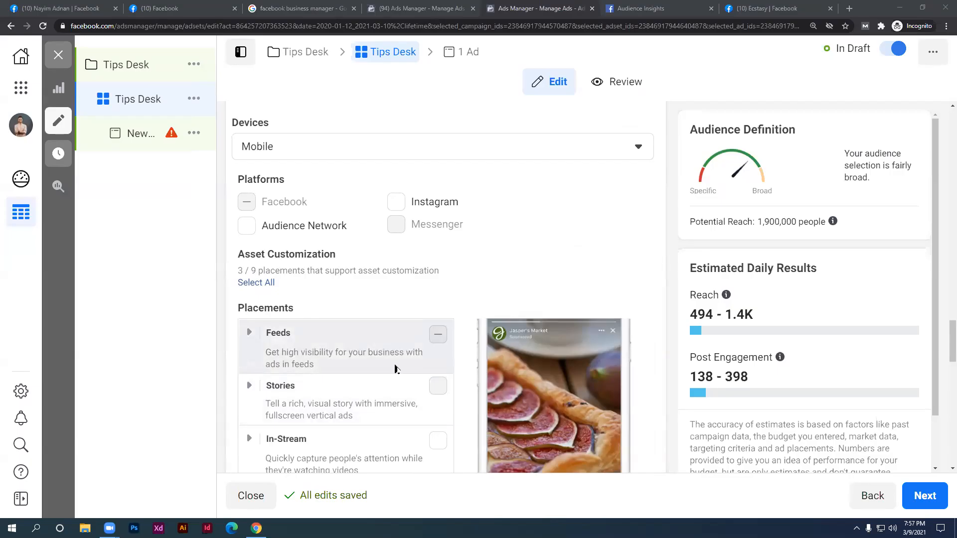
pyautogui.scroll(-3, 395, 369)
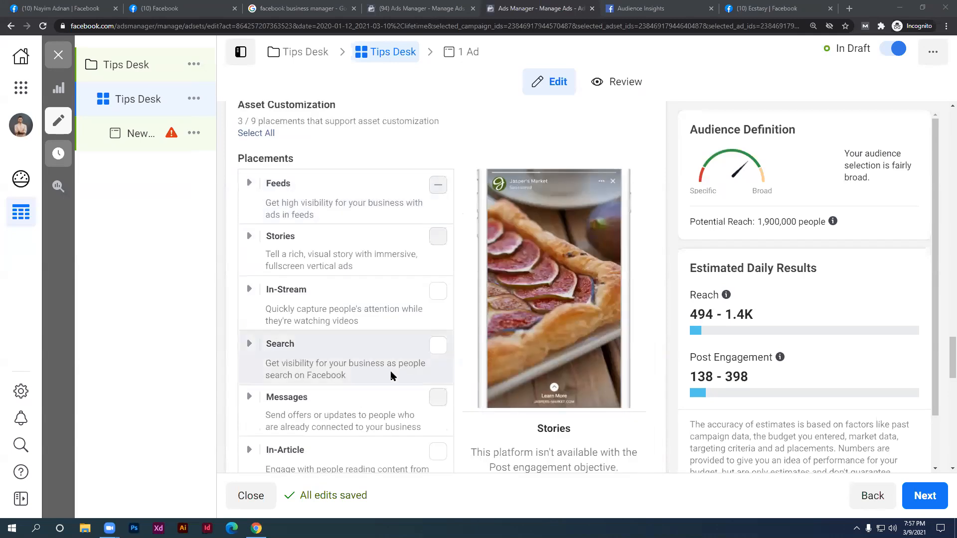
pyautogui.click(436, 294)
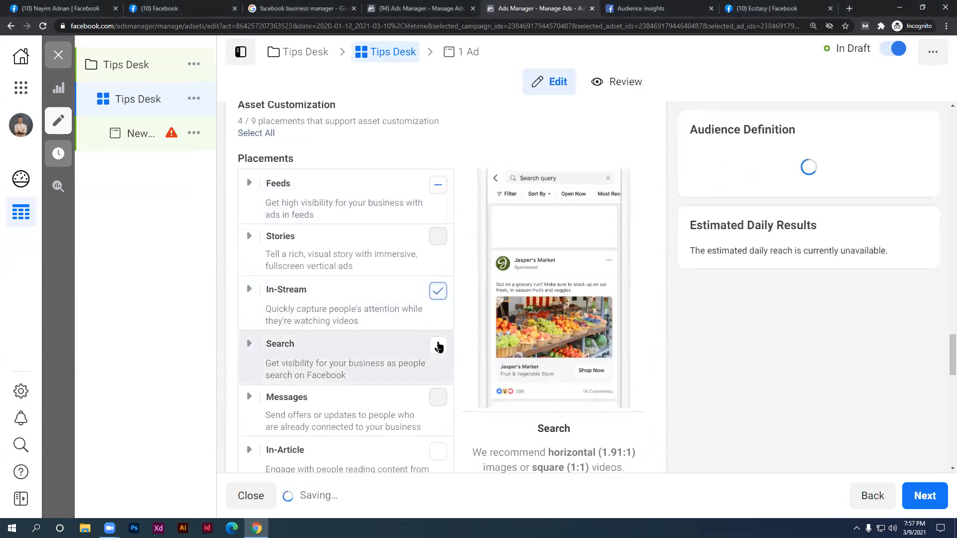
pyautogui.click(436, 294)
pyautogui.scroll(2, 436, 303)
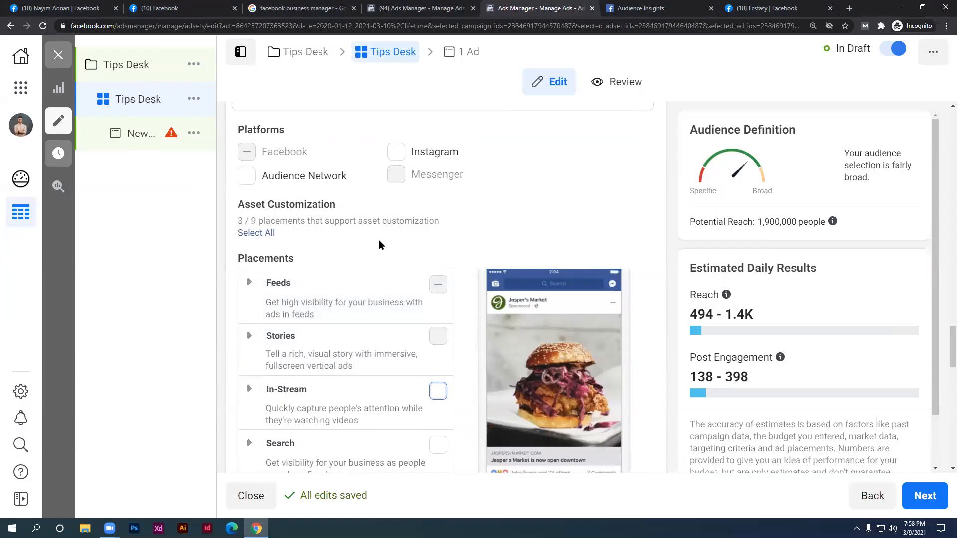
pyautogui.moveTo(344, 205)
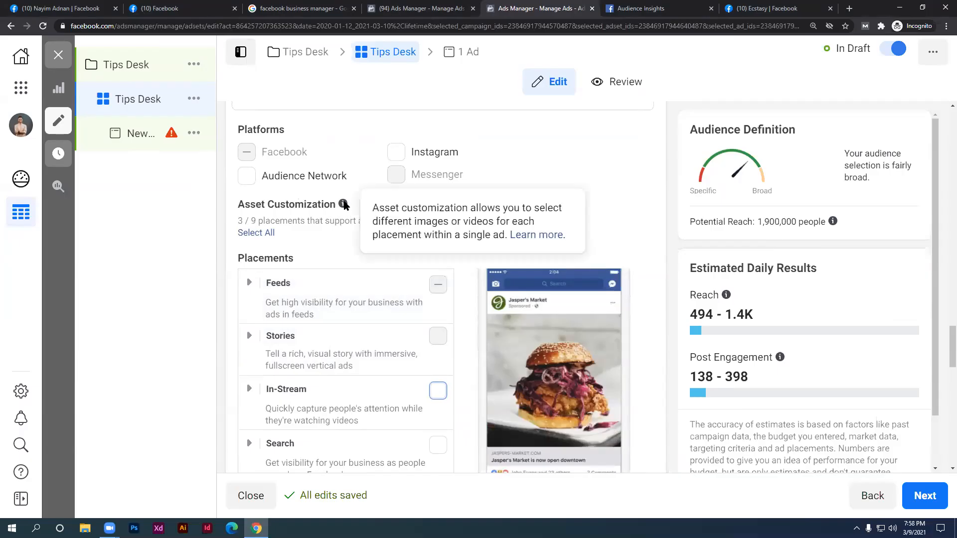
pyautogui.hotkey('ctrl', '2')
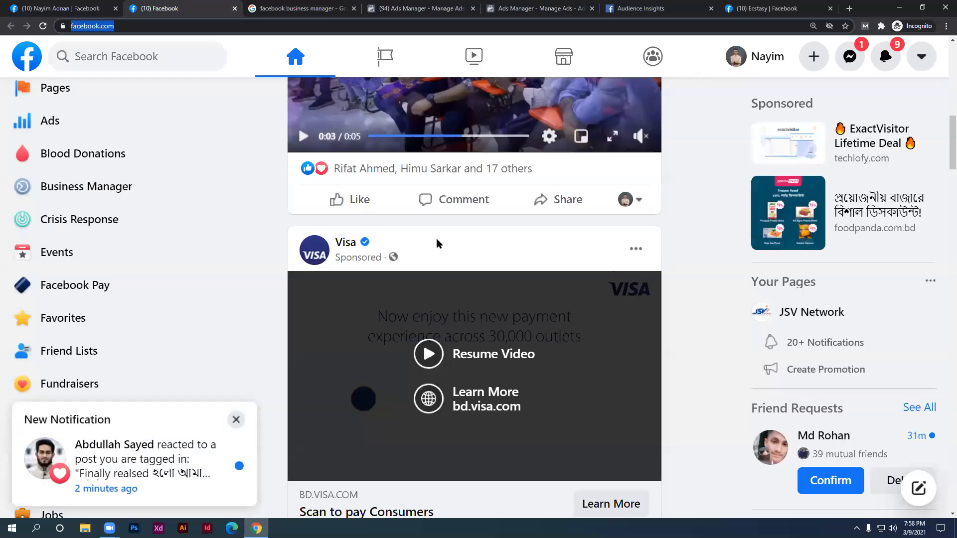
pyautogui.scroll(-1, 381, 347)
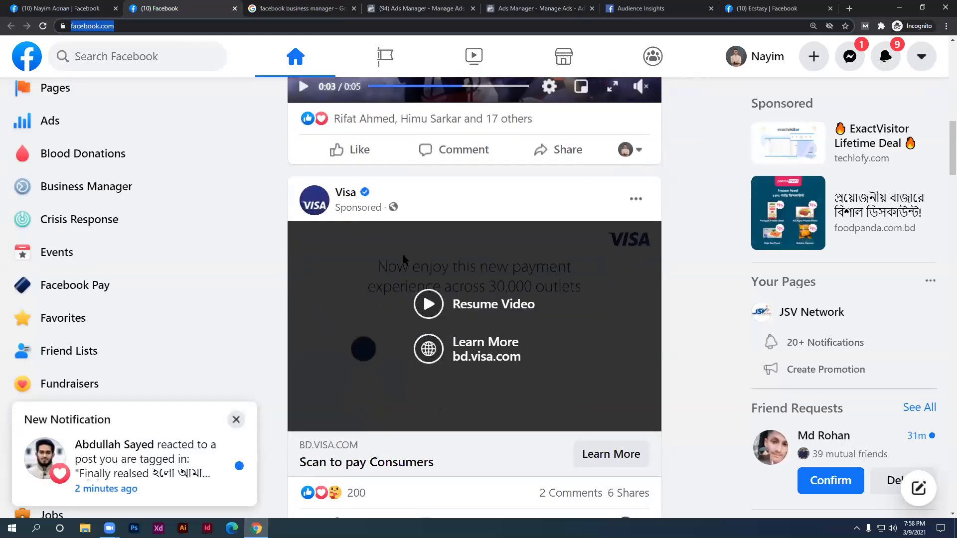
pyautogui.hotkey('ctrl', '5')
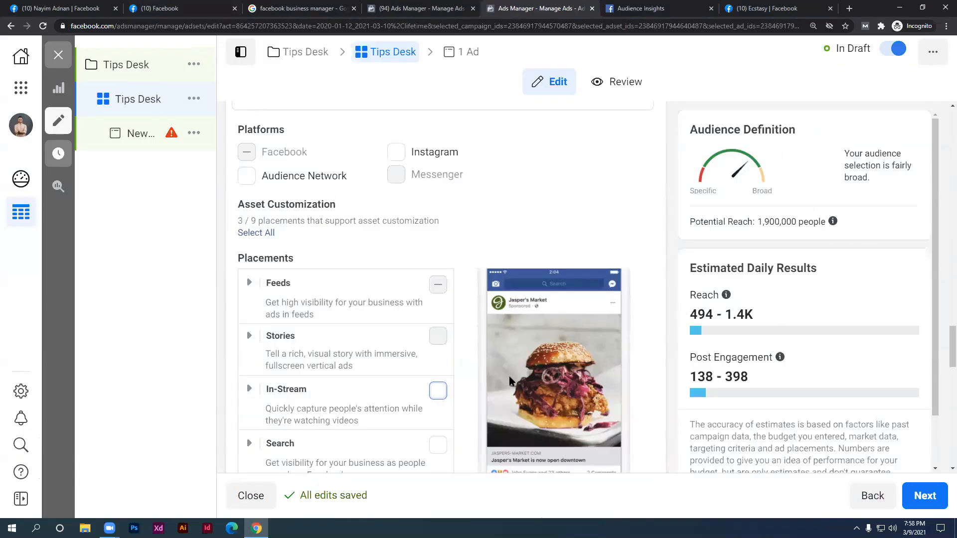
# Add Audience Network as an ad platform
pyautogui.scroll(-2, 374, 399)
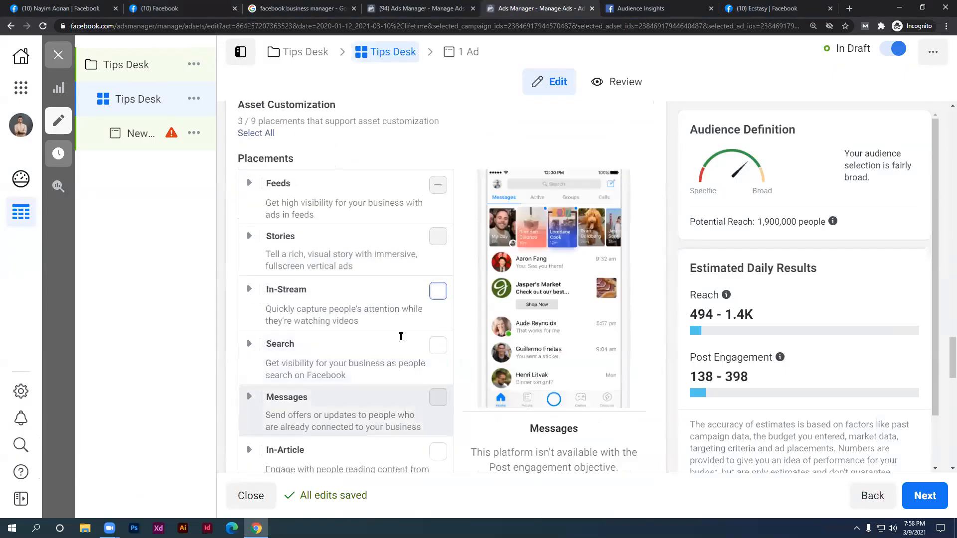
pyautogui.scroll(-2, 442, 284)
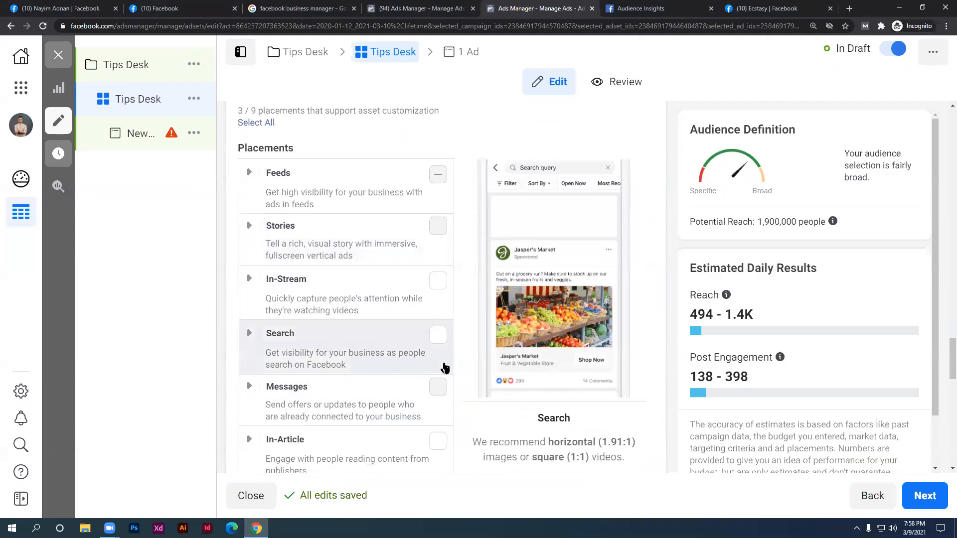
pyautogui.scroll(-2, 462, 421)
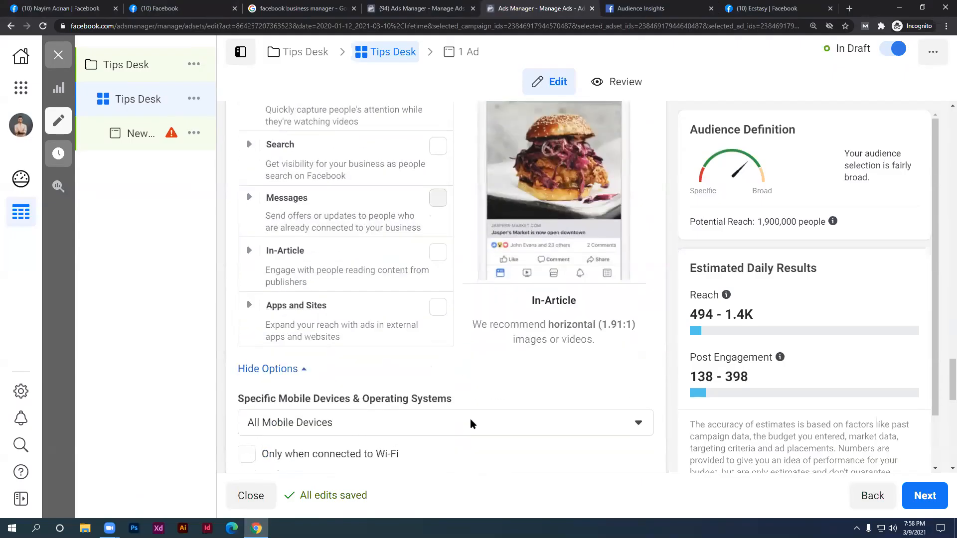
pyautogui.scroll(-1, 464, 406)
pyautogui.scroll(3, 464, 407)
pyautogui.scroll(4, 464, 416)
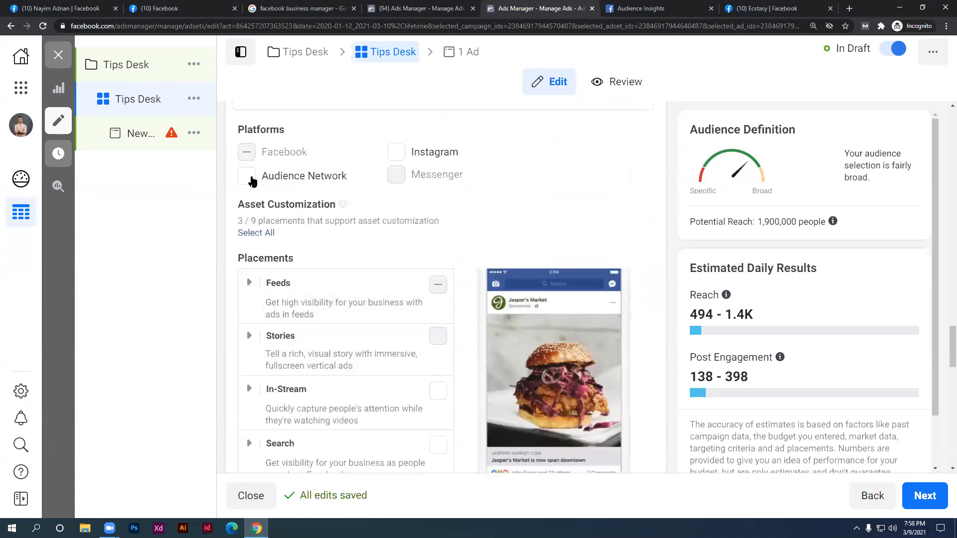
pyautogui.click(246, 176)
pyautogui.scroll(-5, 299, 217)
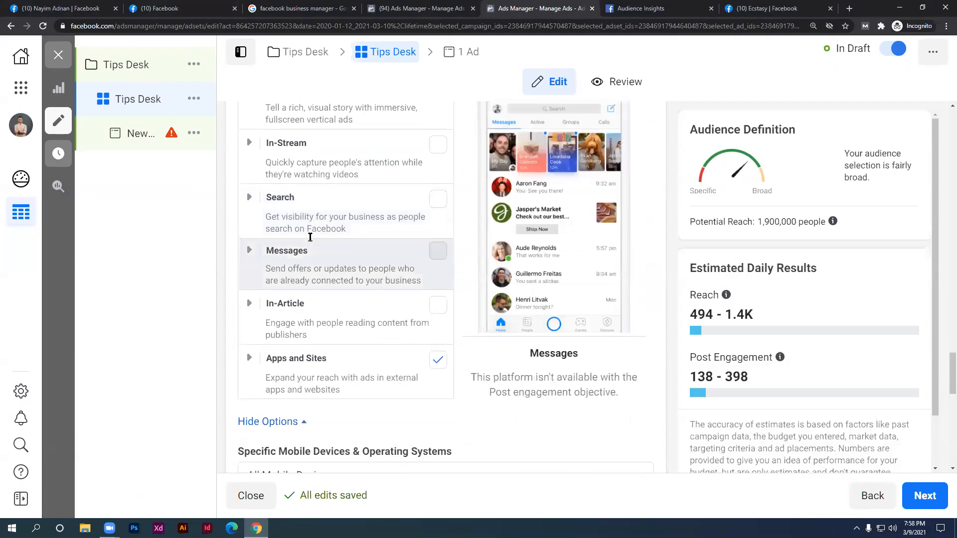
pyautogui.scroll(5, 364, 242)
# Add the Instagram, In-Stream and Search placements, then remove Instagram again
pyautogui.click(396, 152)
pyautogui.scroll(-2, 438, 318)
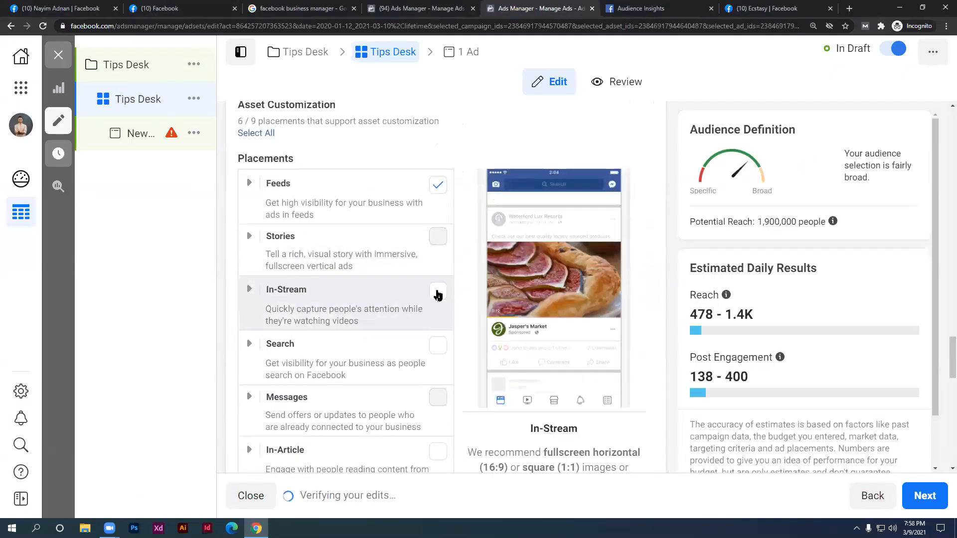
pyautogui.click(437, 293)
pyautogui.click(436, 348)
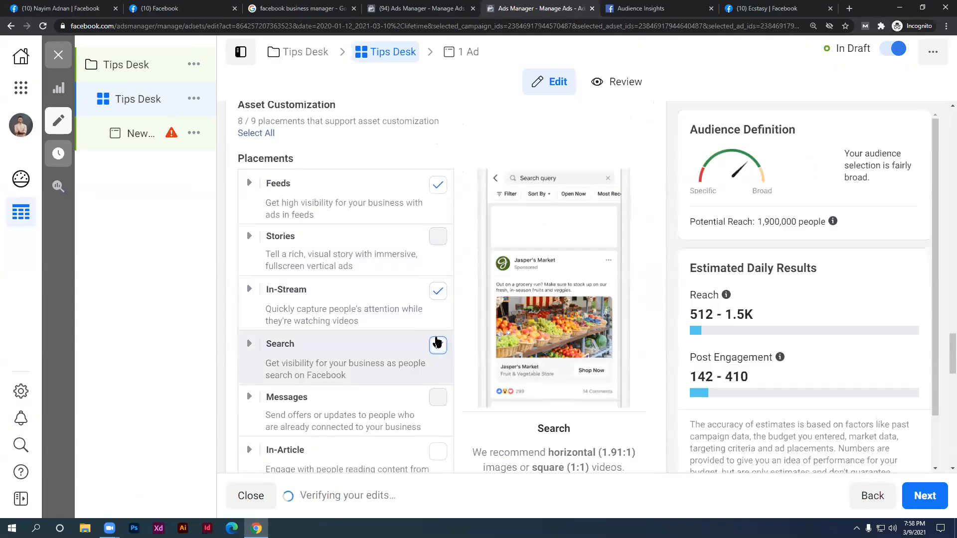
pyautogui.scroll(2, 419, 274)
pyautogui.click(396, 153)
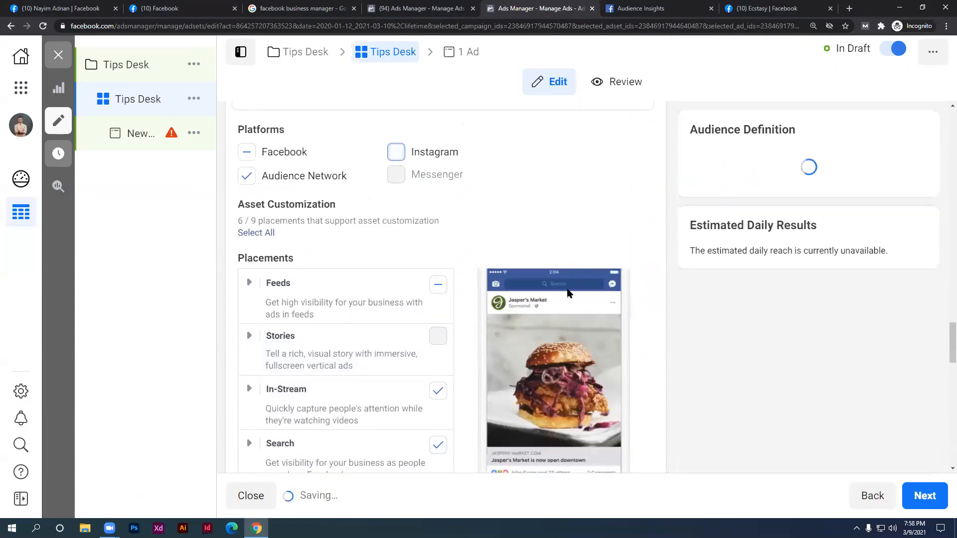
# Untick the In-Stream, Search and Apps and Sites placements
pyautogui.scroll(3, 567, 289)
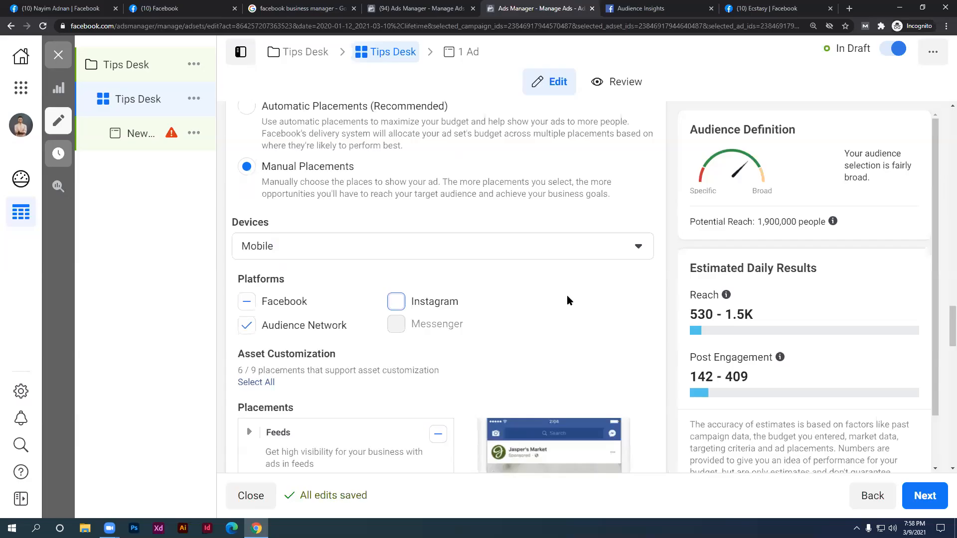
pyautogui.scroll(-1, 564, 300)
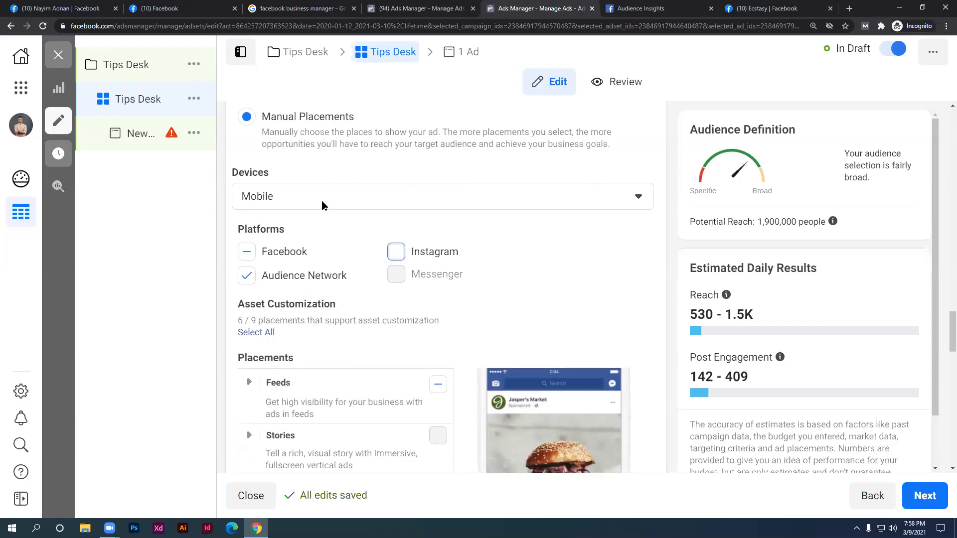
pyautogui.scroll(-2, 355, 249)
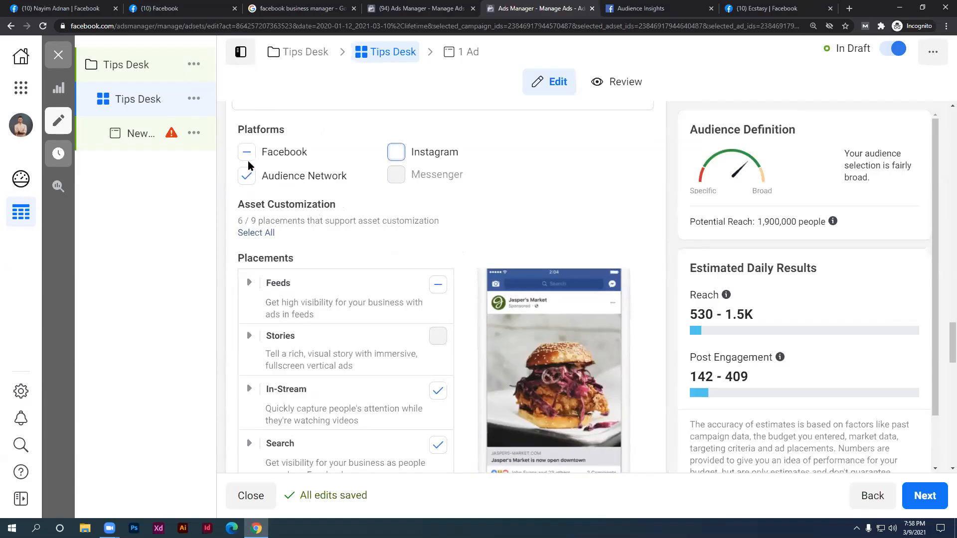
pyautogui.scroll(-2, 394, 297)
pyautogui.click(437, 293)
pyautogui.click(440, 353)
pyautogui.scroll(-6, 436, 358)
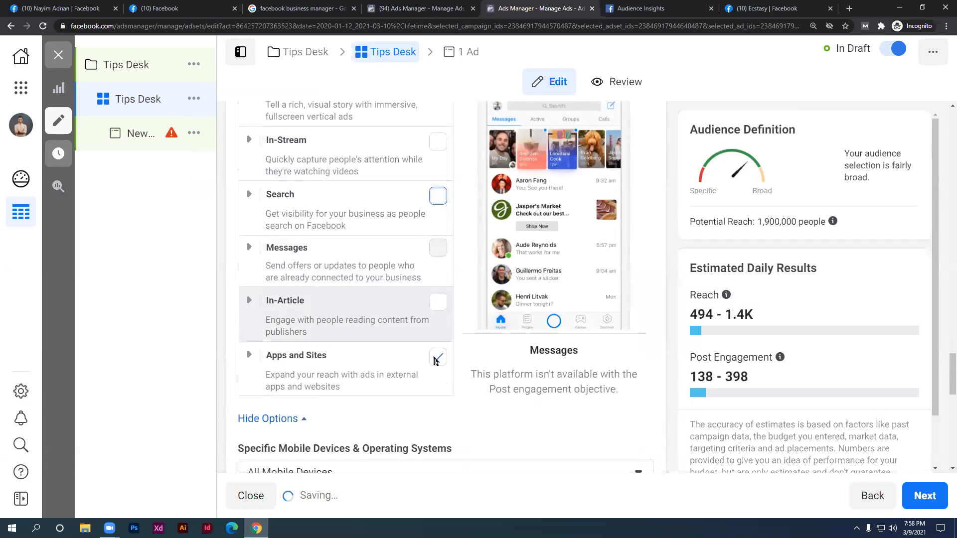
pyautogui.click(439, 209)
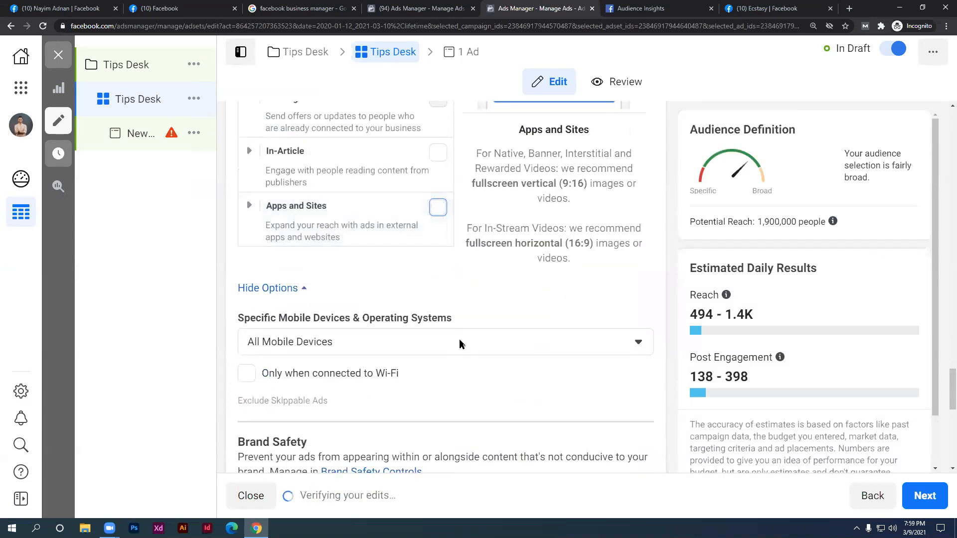
# Keep mobile devices on All Mobile Devices and continue to the New Ad page
pyautogui.click(459, 343)
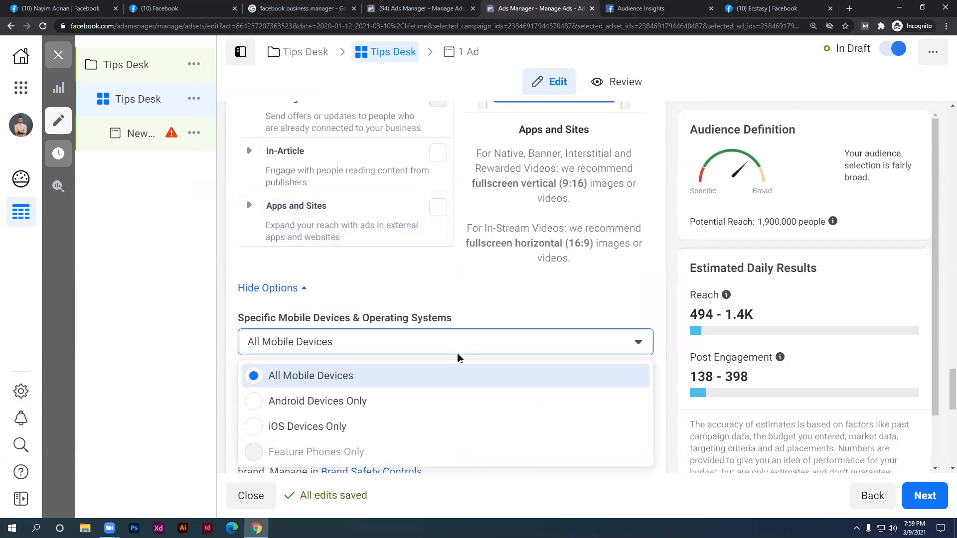
pyautogui.click(301, 376)
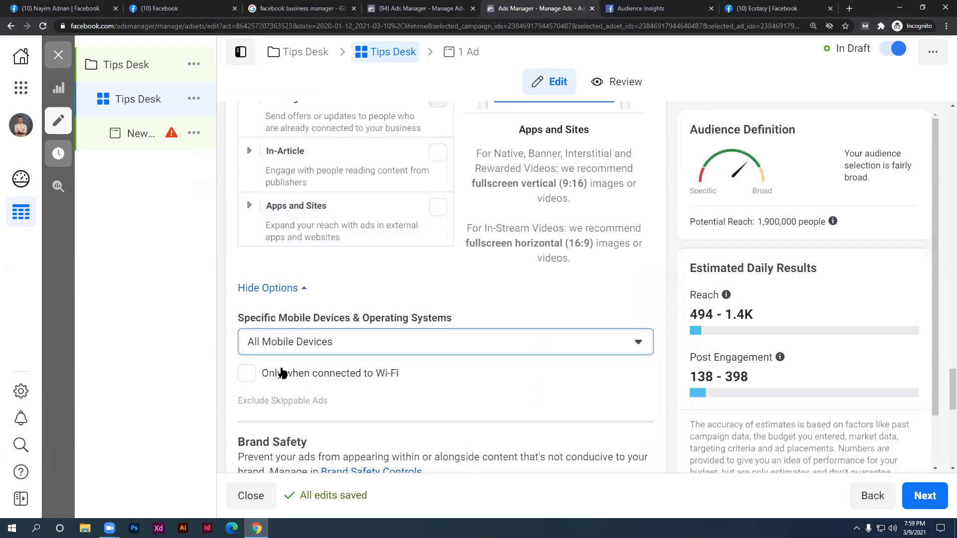
pyautogui.scroll(-2, 271, 354)
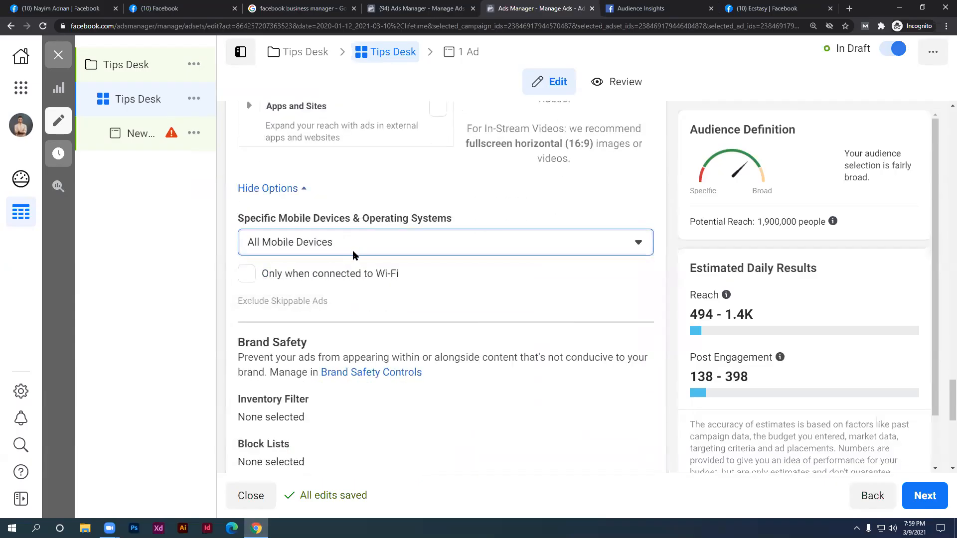
pyautogui.scroll(-1, 367, 255)
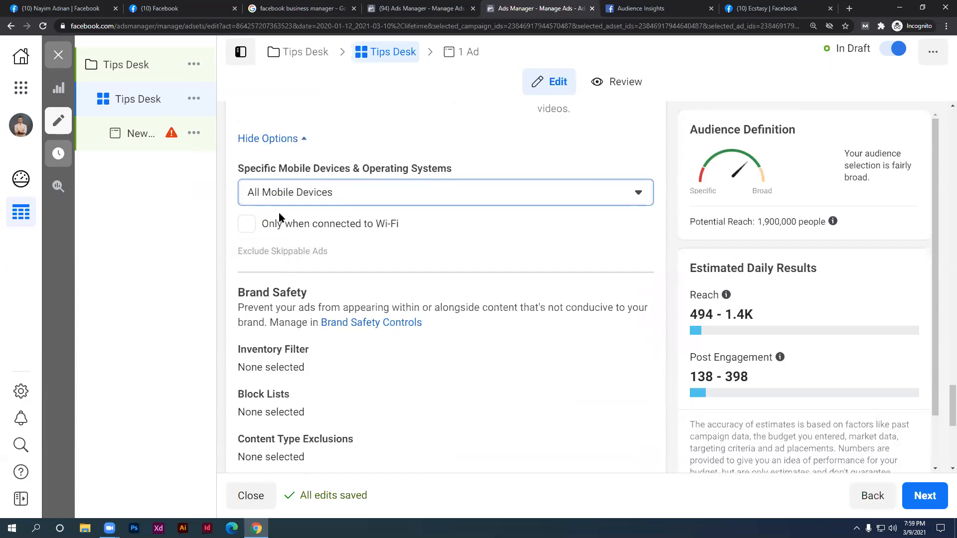
pyautogui.scroll(-7, 397, 239)
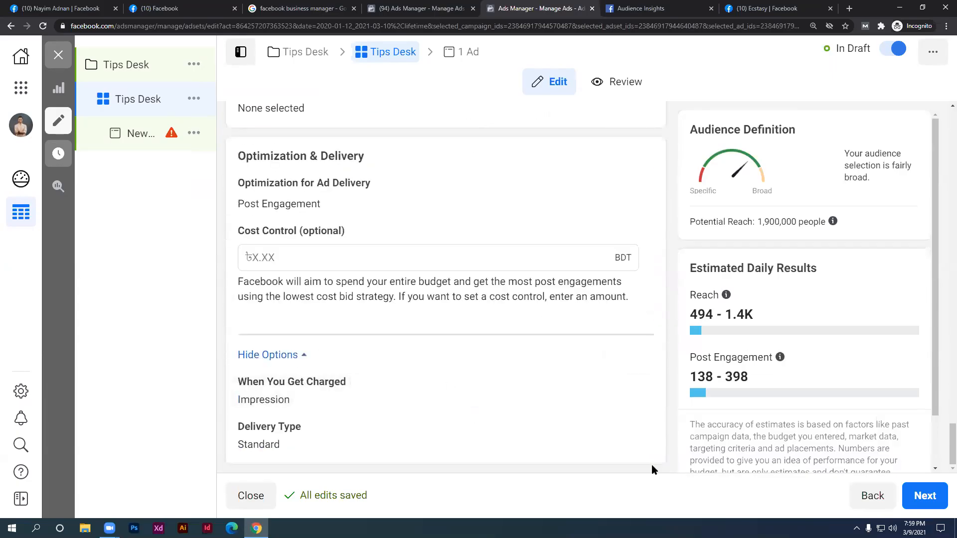
pyautogui.click(925, 495)
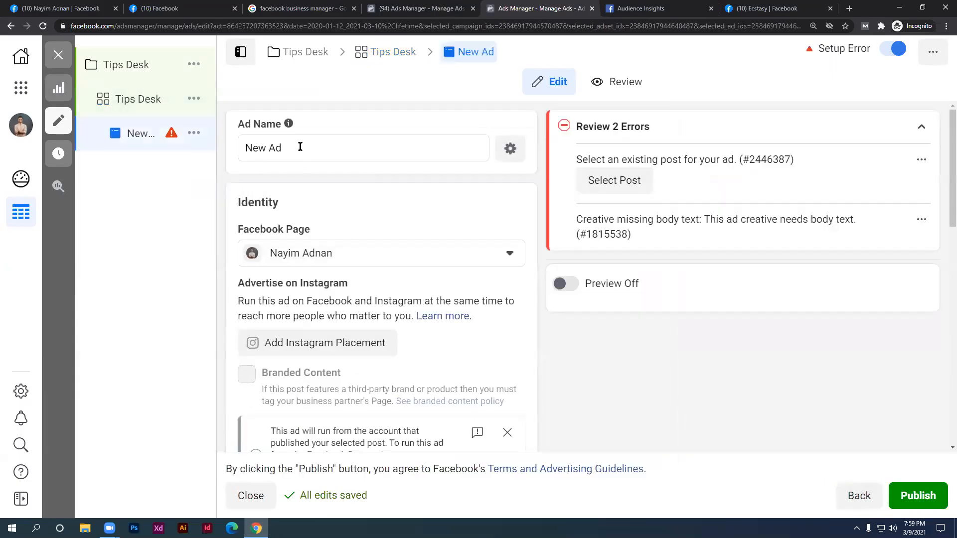
# Replace the default ad name with 'Tips Desk'
pyautogui.moveTo(299, 148); pyautogui.dragTo(212, 156)
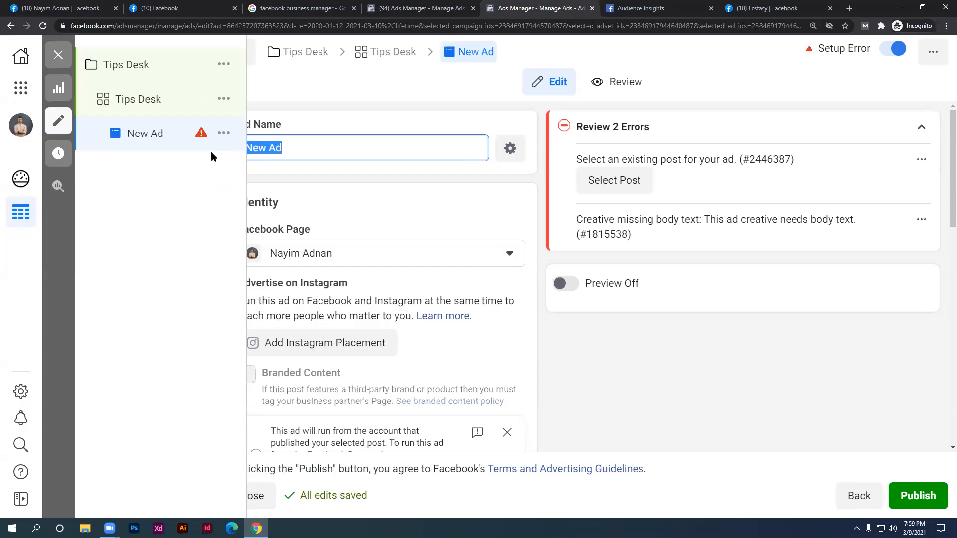
pyautogui.write('Tips Desk')
pyautogui.click(671, 358)
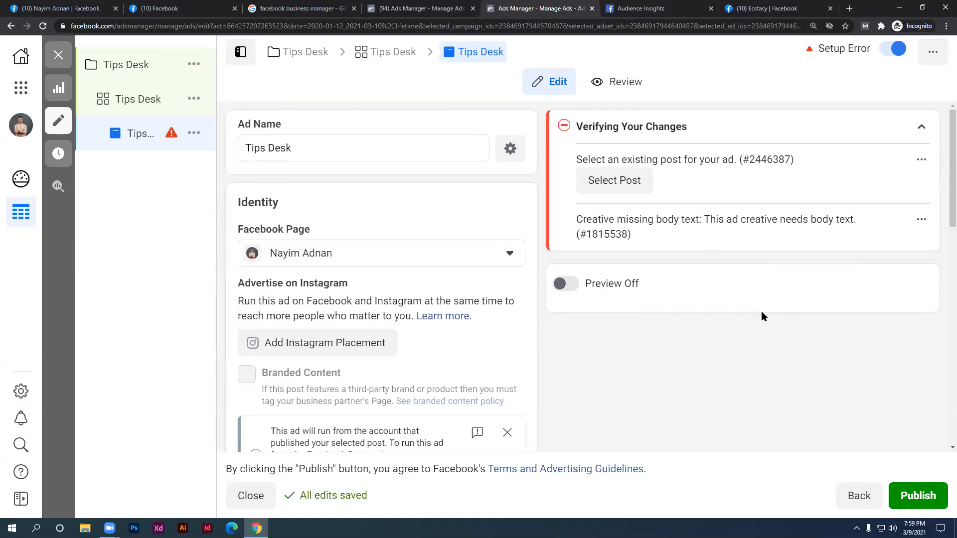
pyautogui.scroll(-1, 318, 214)
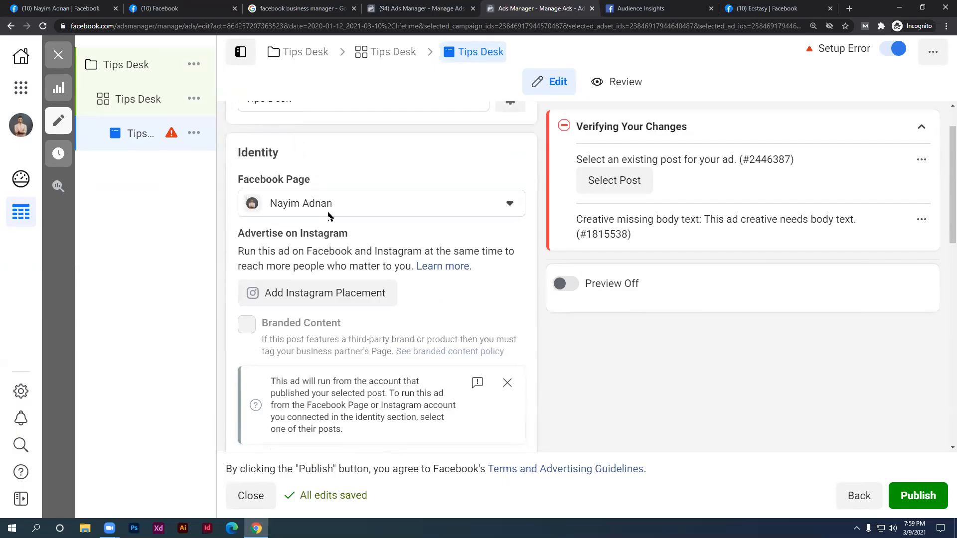
pyautogui.scroll(1, 327, 216)
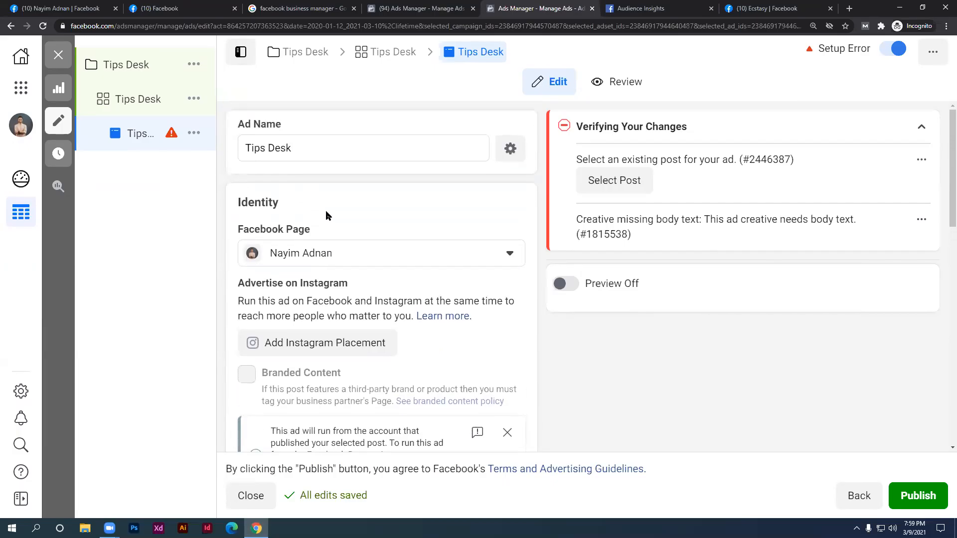
pyautogui.click(243, 151)
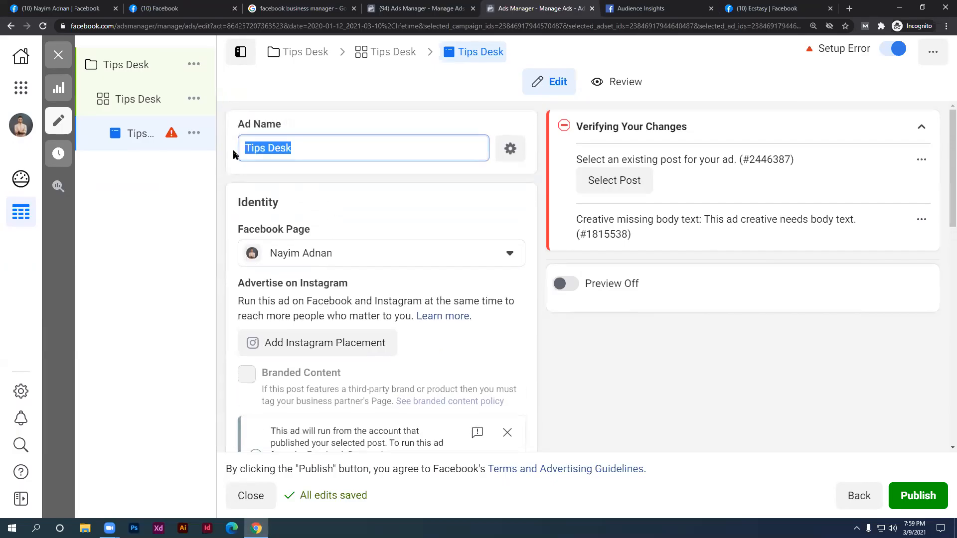
pyautogui.moveTo(295, 148); pyautogui.dragTo(241, 150)
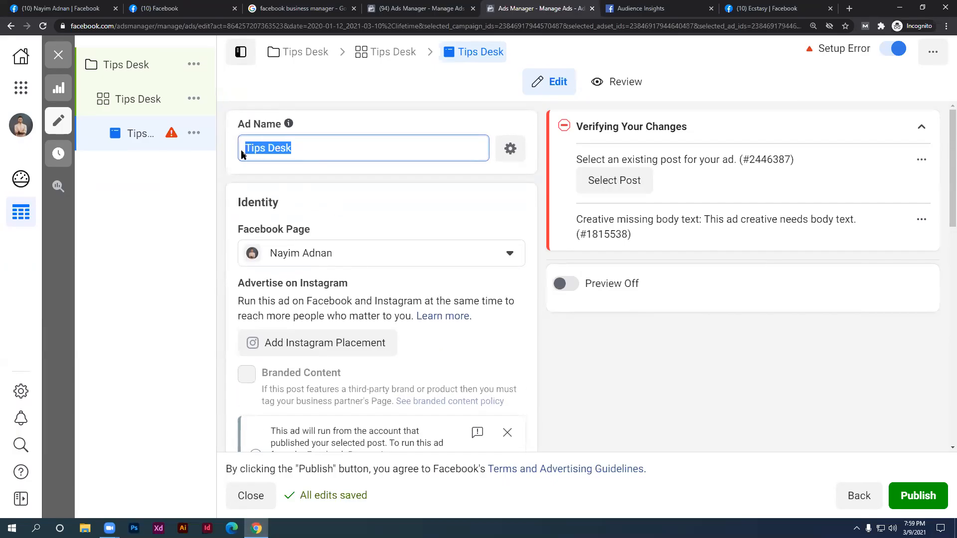
# Re-select the current Facebook Page as the ad's identity
pyautogui.click(293, 256)
pyautogui.click(293, 256)
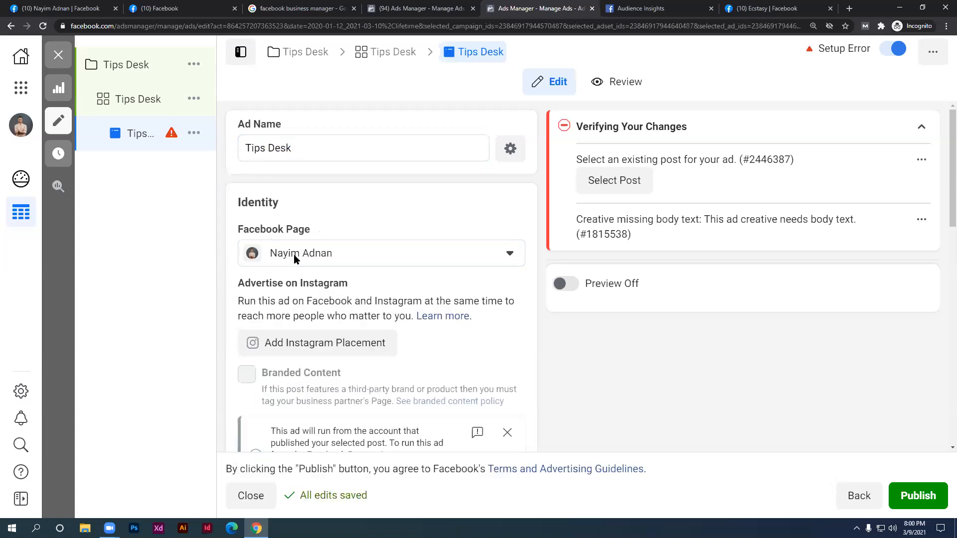
pyautogui.click(294, 254)
pyautogui.scroll(2, 346, 375)
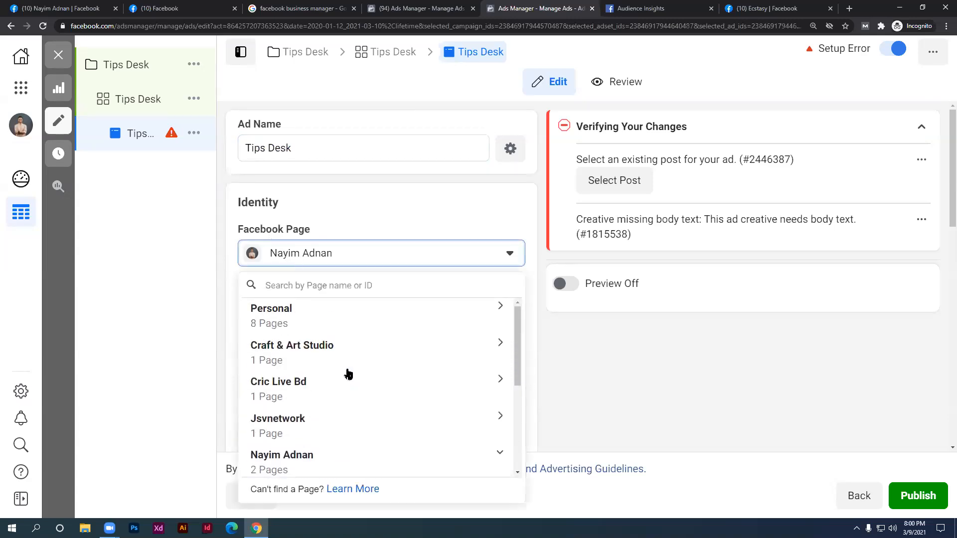
pyautogui.scroll(-4, 349, 373)
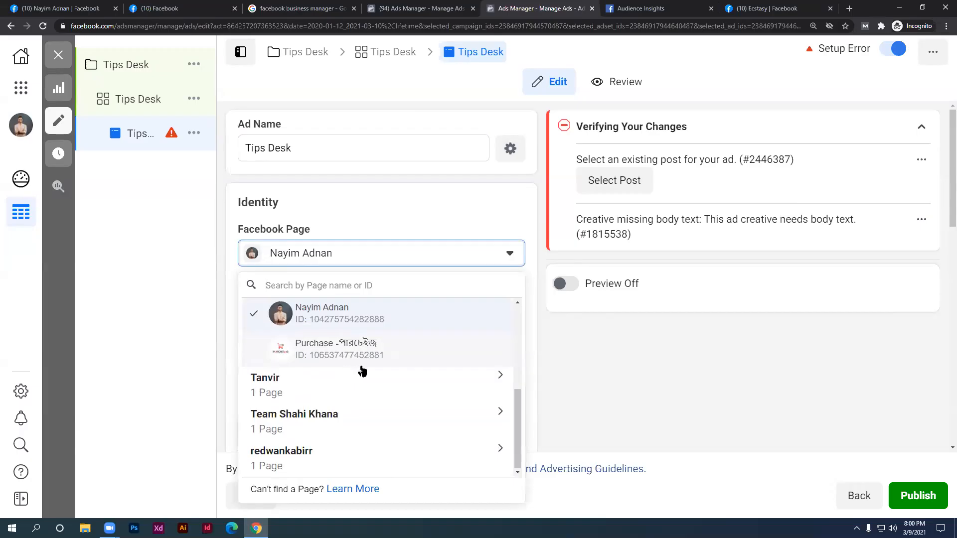
pyautogui.scroll(1, 358, 369)
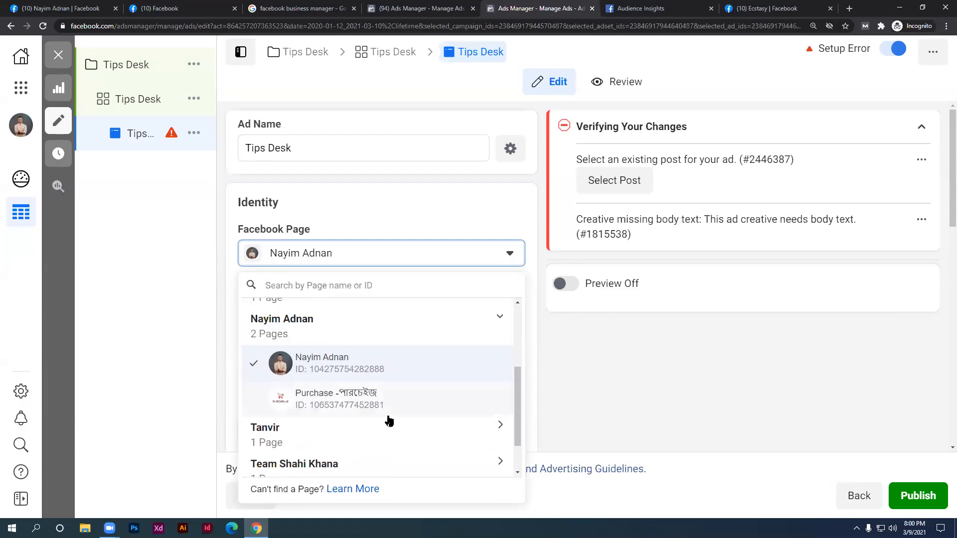
pyautogui.click(343, 358)
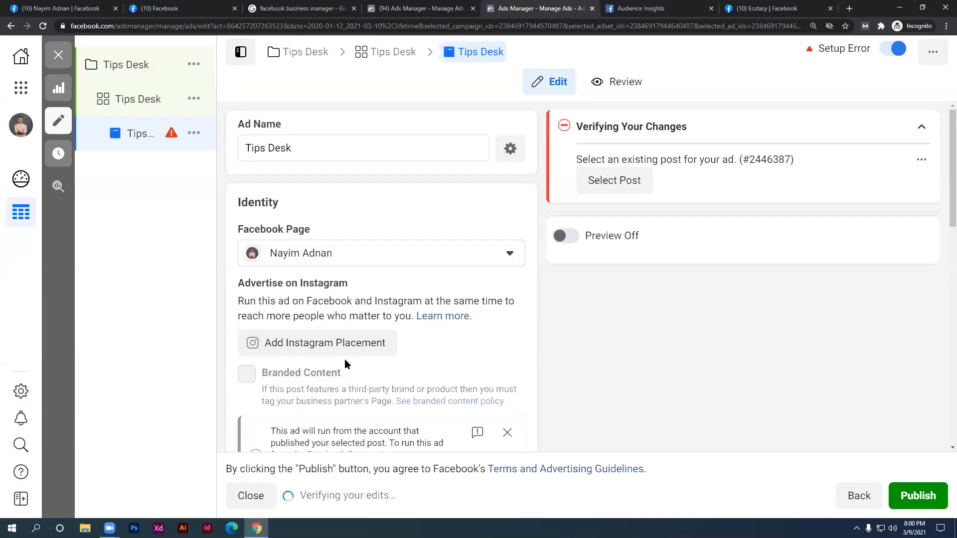
# Scroll down to Ad Setup and switch to the Facebook news feed tab
pyautogui.scroll(-2, 370, 358)
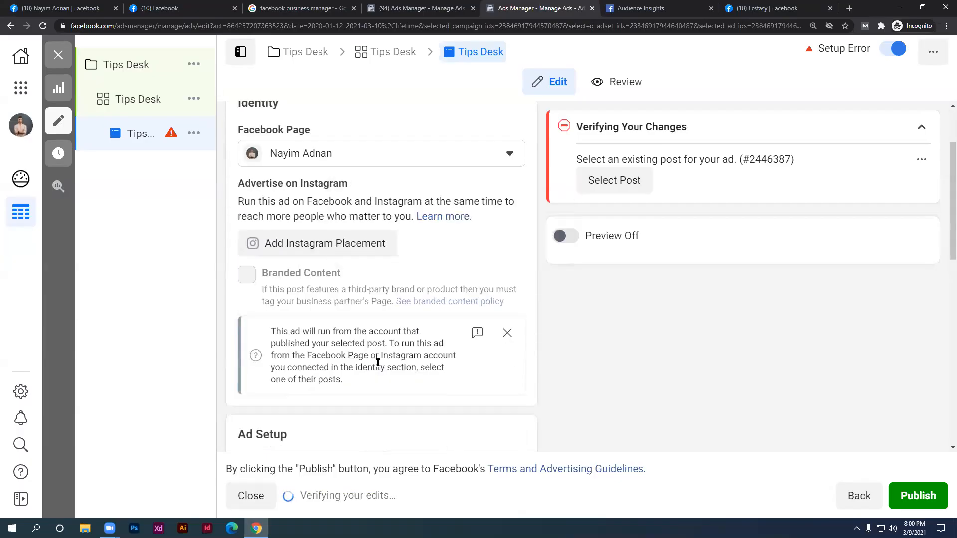
pyautogui.scroll(-1, 379, 365)
pyautogui.scroll(-1, 380, 369)
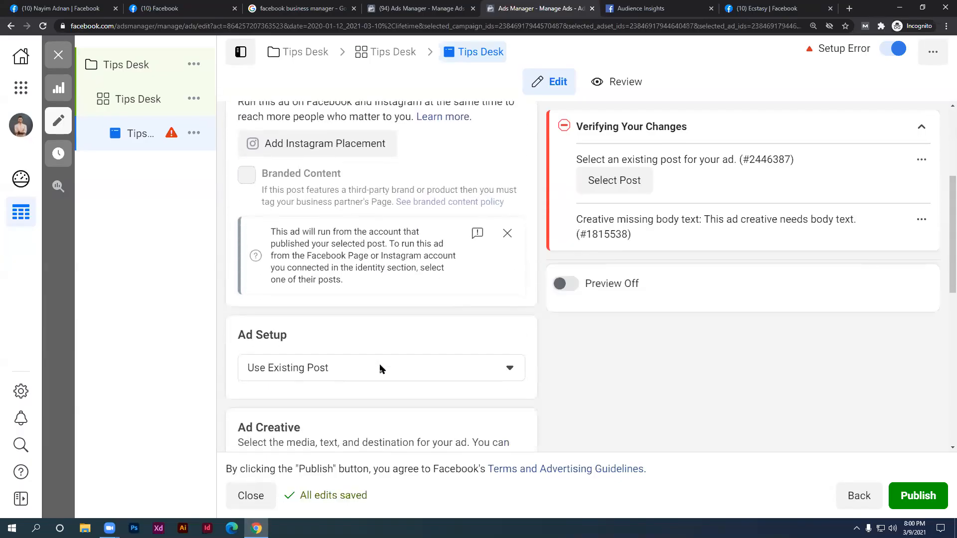
pyautogui.click(159, 9)
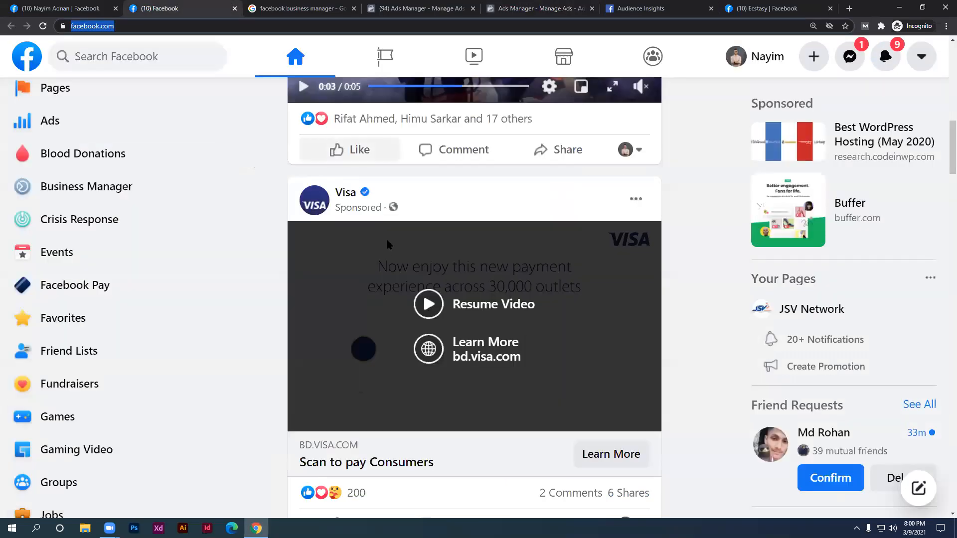
# Scroll through the Facebook news feed, then return to the Ads Manager tab
pyautogui.scroll(-5, 408, 296)
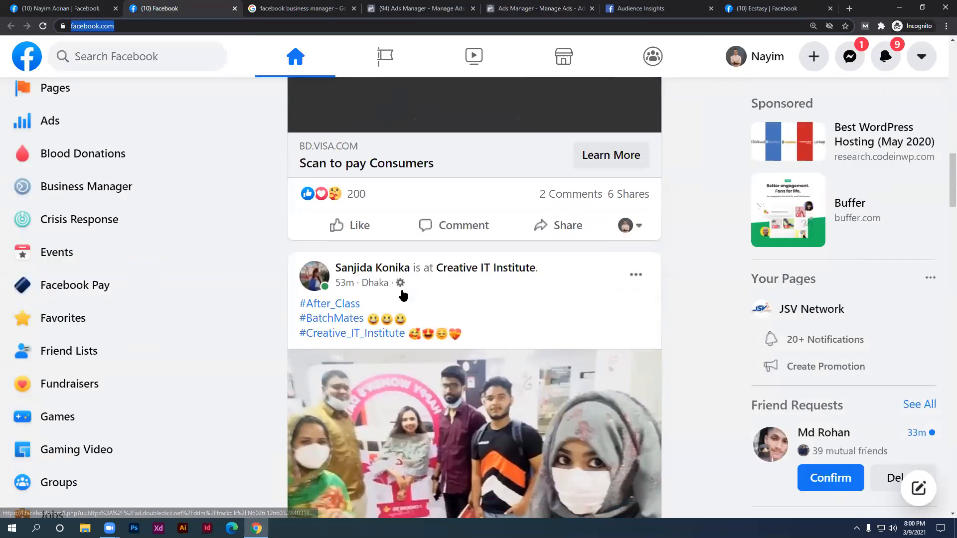
pyautogui.scroll(-20, 404, 294)
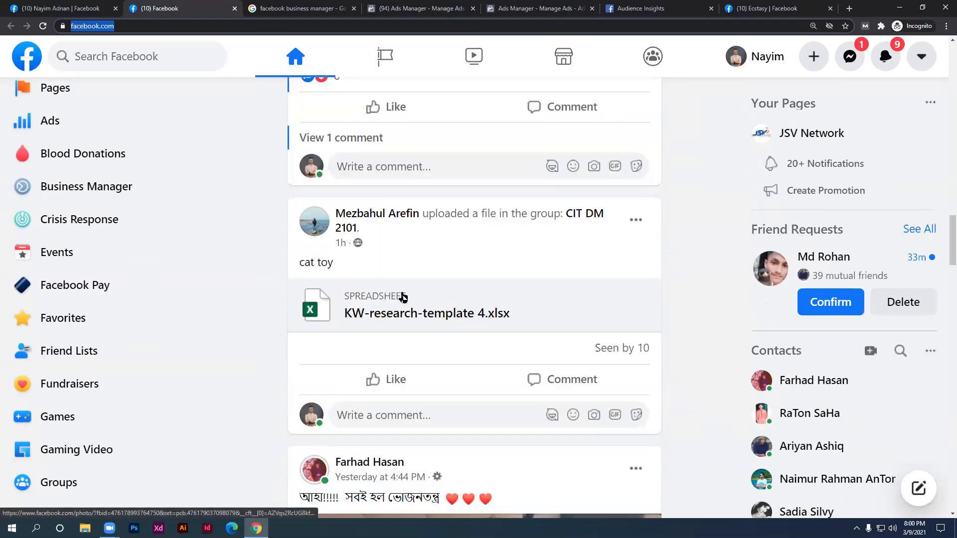
pyautogui.scroll(-20, 402, 295)
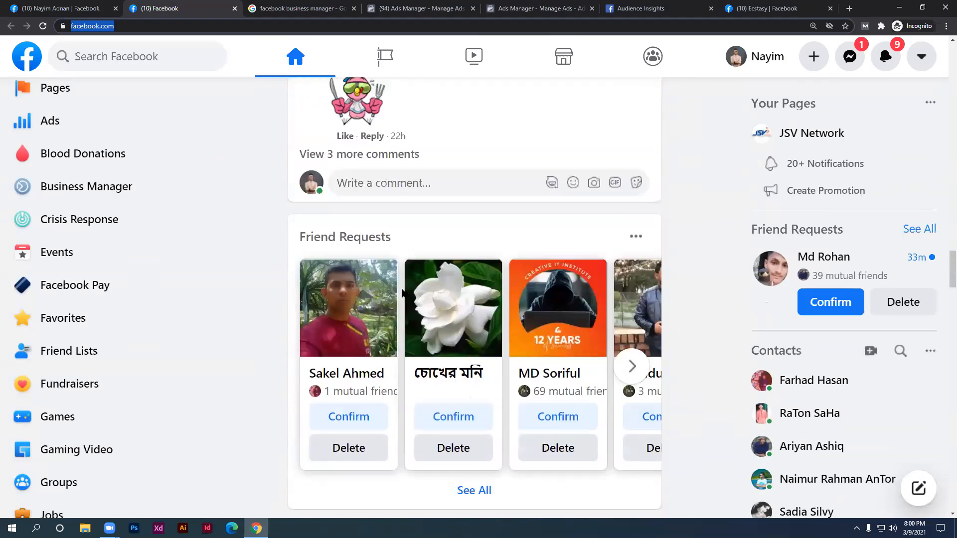
pyautogui.scroll(-12, 403, 295)
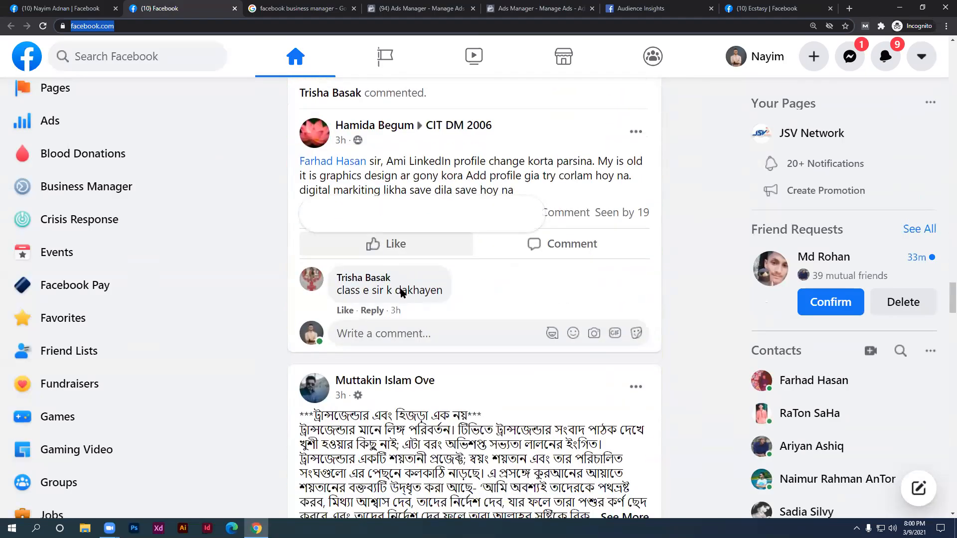
pyautogui.scroll(-15, 400, 297)
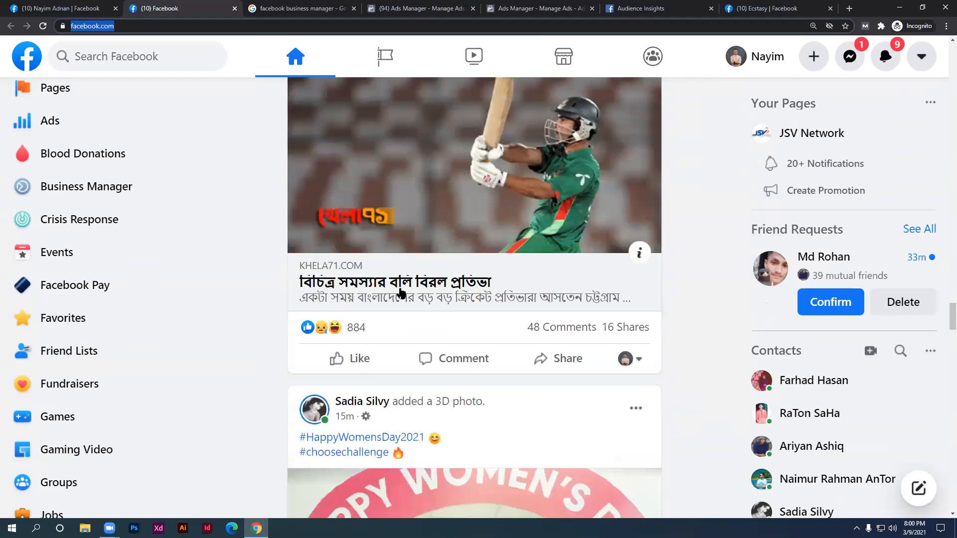
pyautogui.scroll(-15, 401, 293)
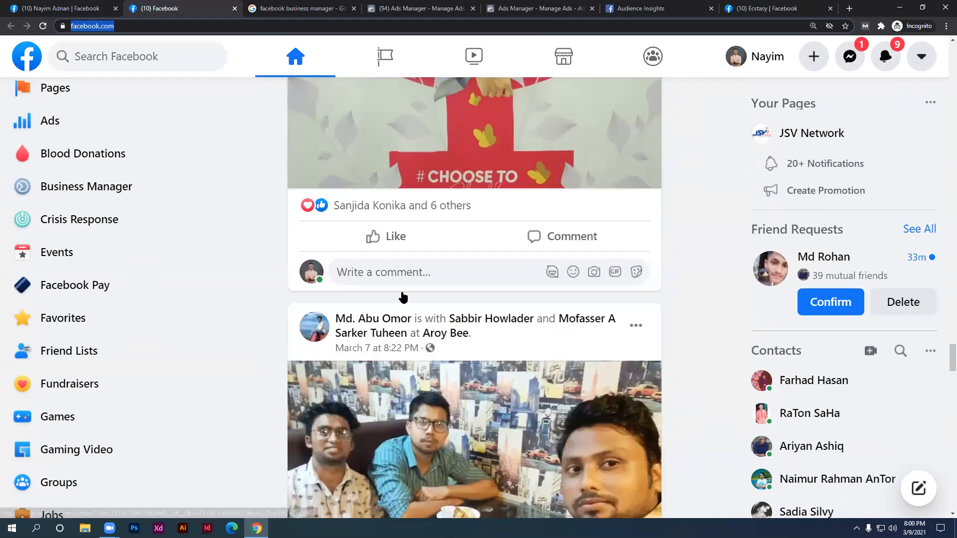
pyautogui.scroll(-15, 403, 292)
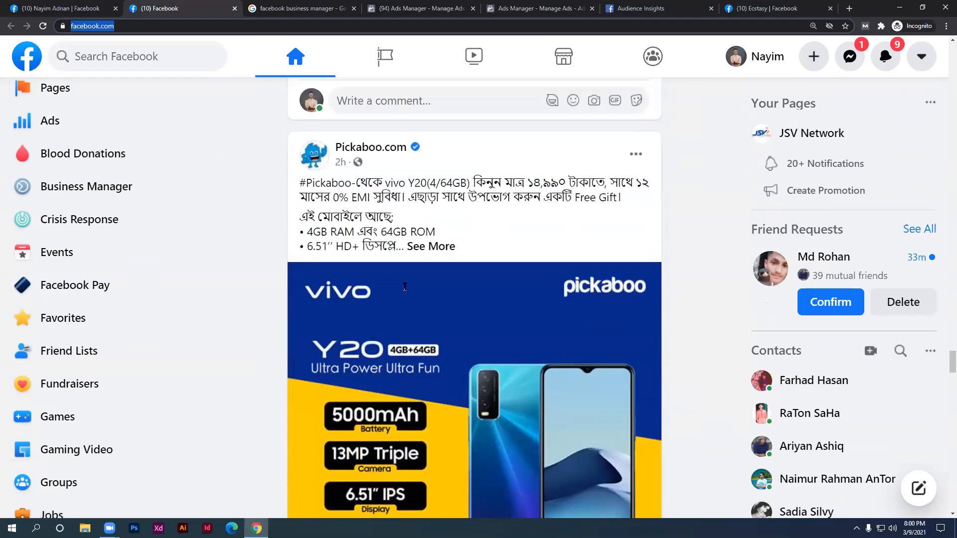
pyautogui.scroll(-12, 404, 286)
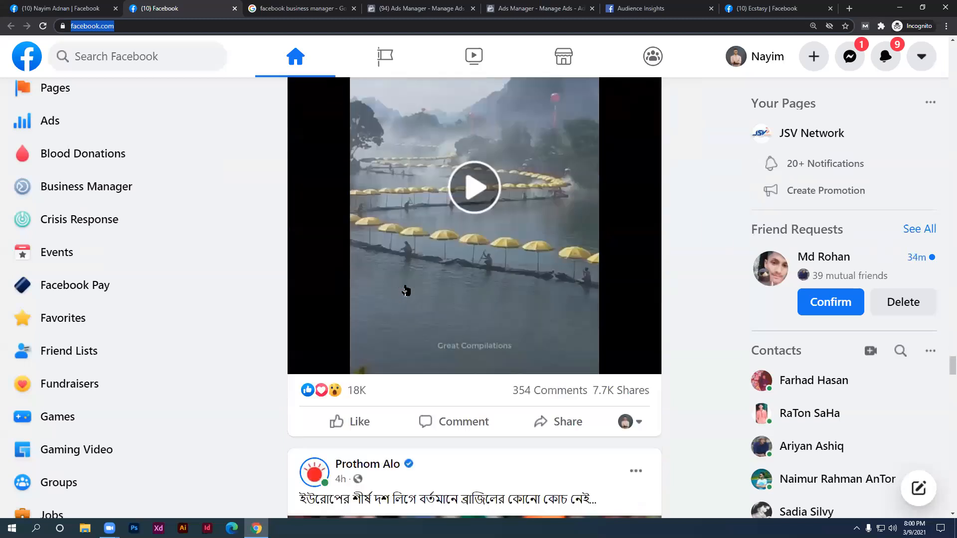
pyautogui.scroll(-7, 404, 293)
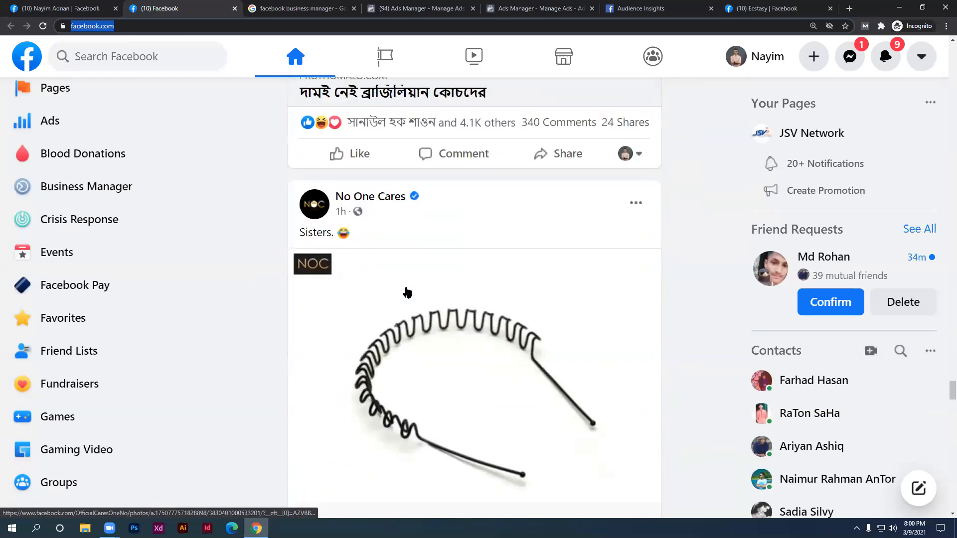
pyautogui.scroll(5, 396, 292)
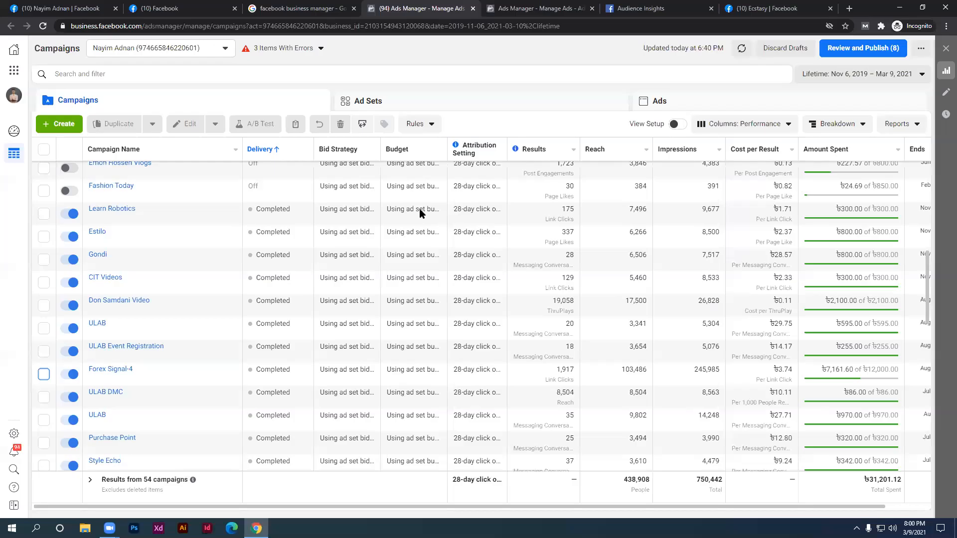
pyautogui.click(416, 8)
# Back in the Tips Desk ad editor, keep Ad Setup on Use Existing Post
pyautogui.click(513, 7)
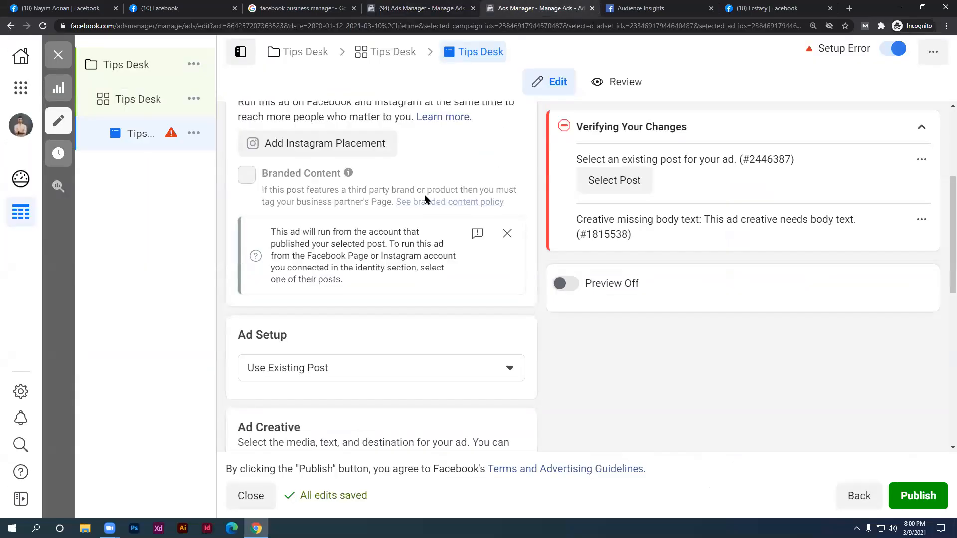
pyautogui.scroll(2, 426, 195)
pyautogui.scroll(-3, 412, 296)
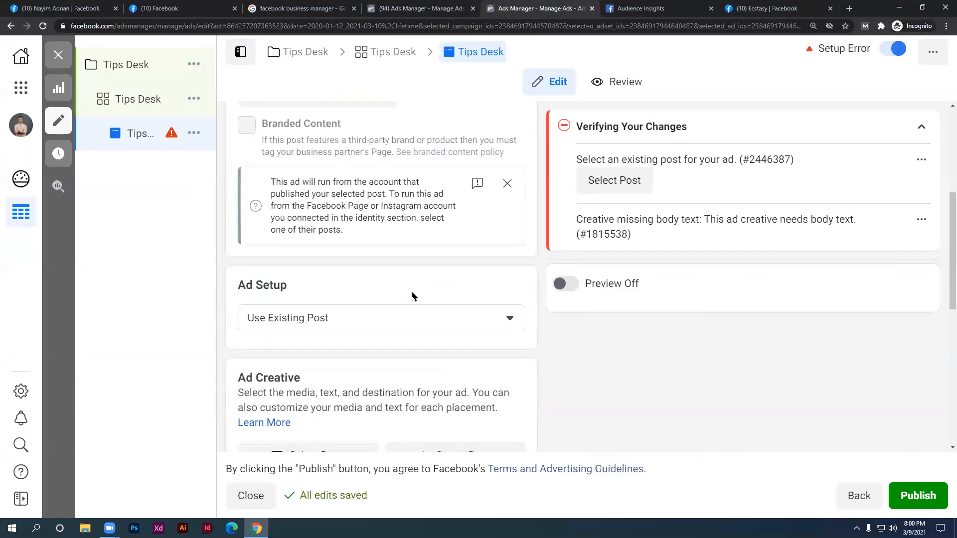
pyautogui.click(384, 327)
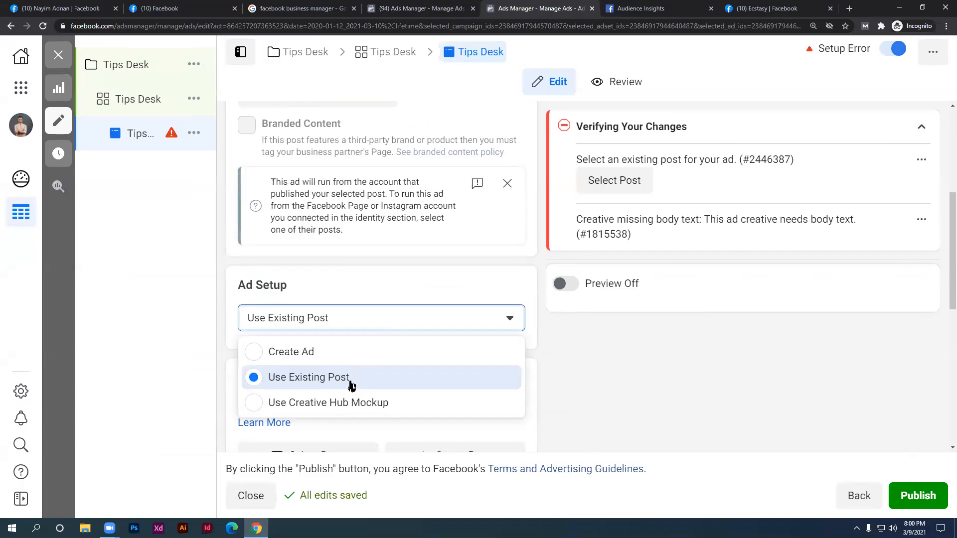
pyautogui.click(190, 8)
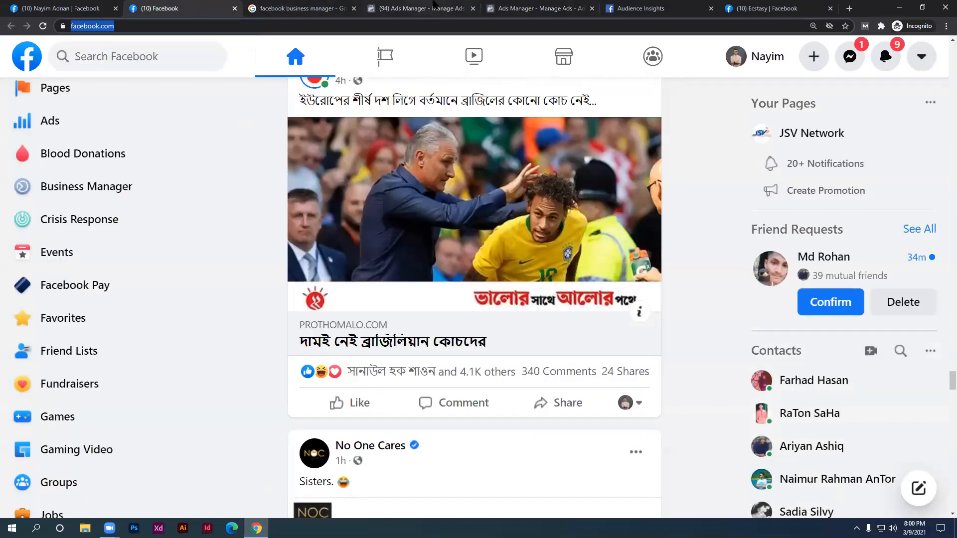
pyautogui.click(435, 7)
pyautogui.click(529, 4)
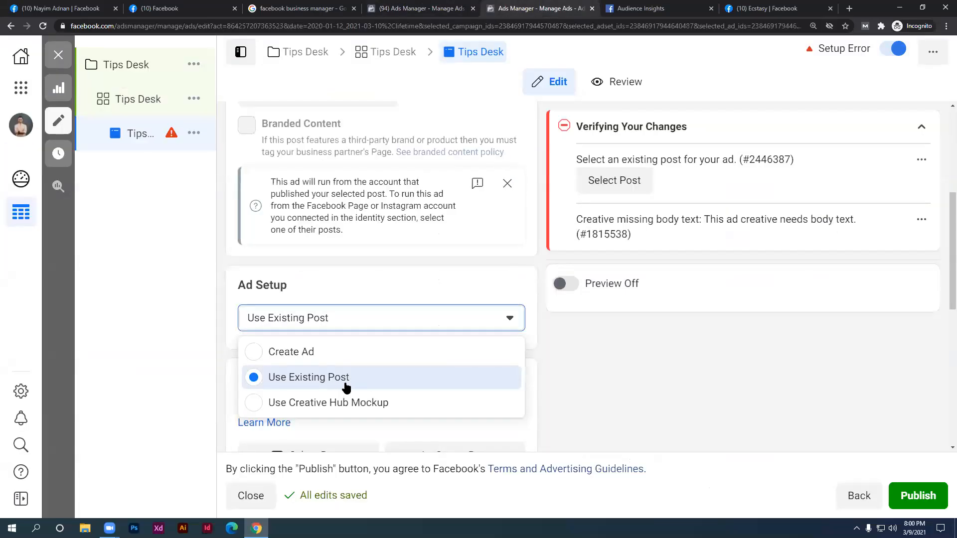
pyautogui.click(346, 387)
pyautogui.scroll(-3, 293, 327)
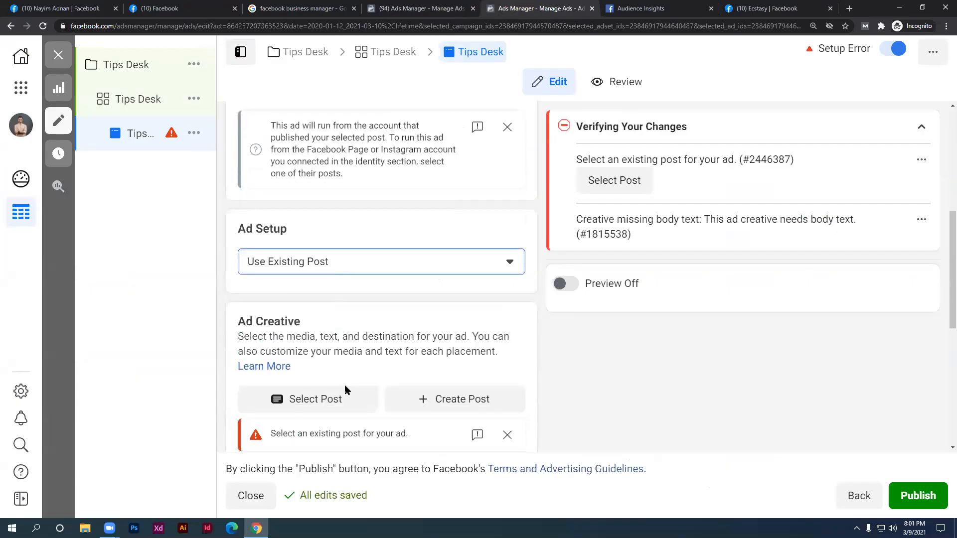
# Select the Mar 8, 2021 #Team #samhaljazara #randomsong video post as the ad's creative
pyautogui.click(332, 302)
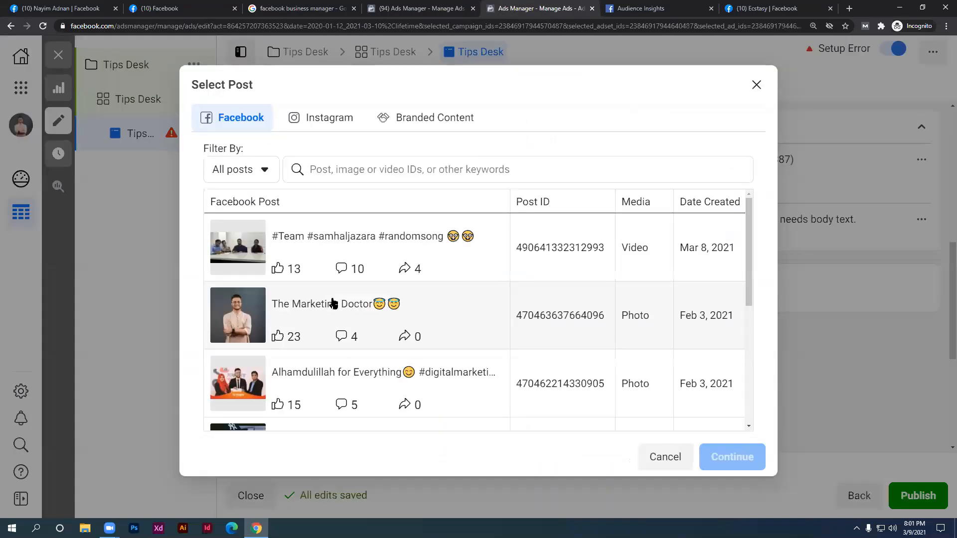
pyautogui.click(302, 260)
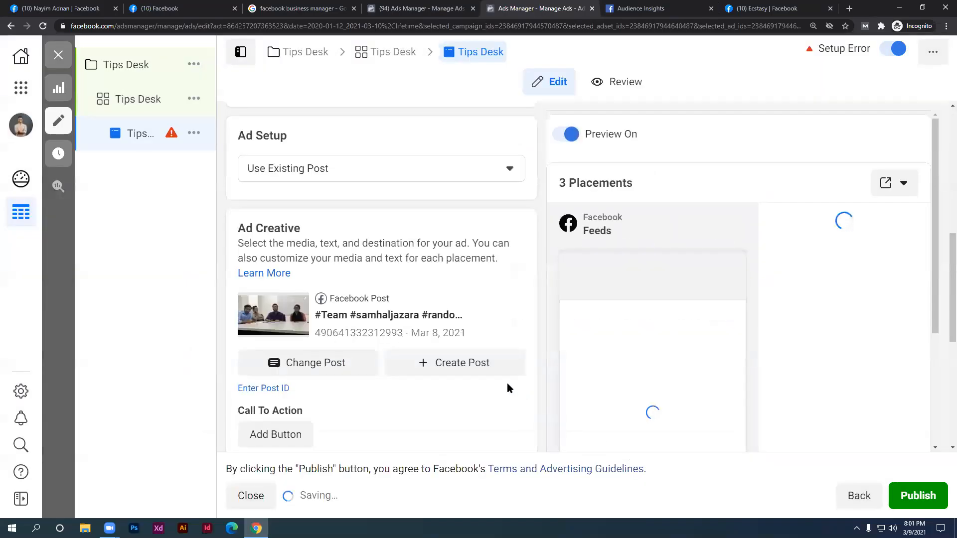
pyautogui.scroll(-2, 461, 336)
pyautogui.scroll(-2, 588, 367)
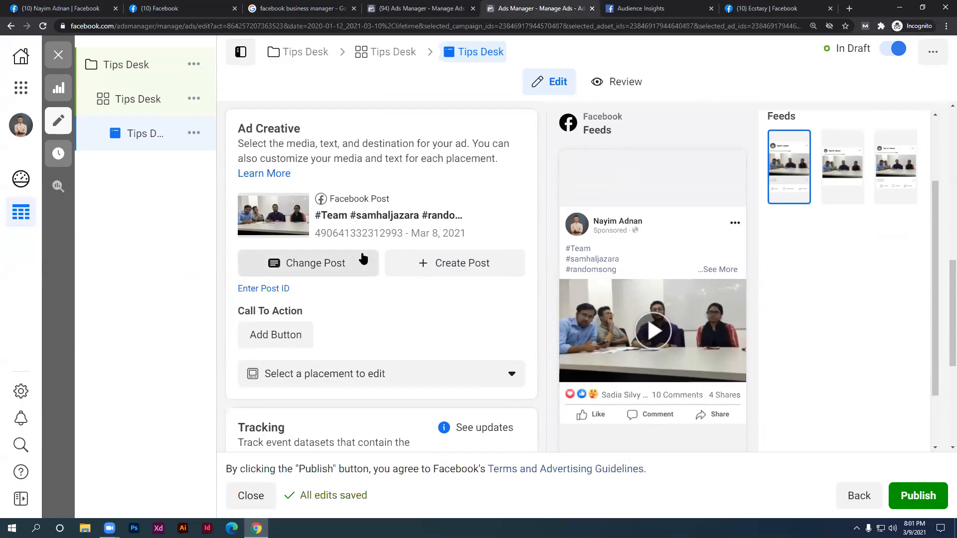
pyautogui.scroll(3, 361, 255)
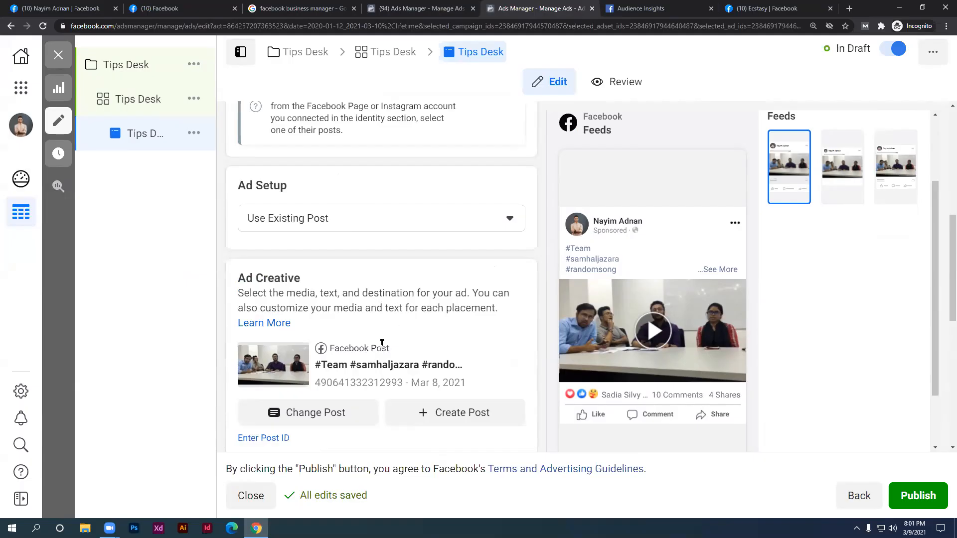
pyautogui.scroll(-2, 380, 346)
pyautogui.scroll(-2, 393, 336)
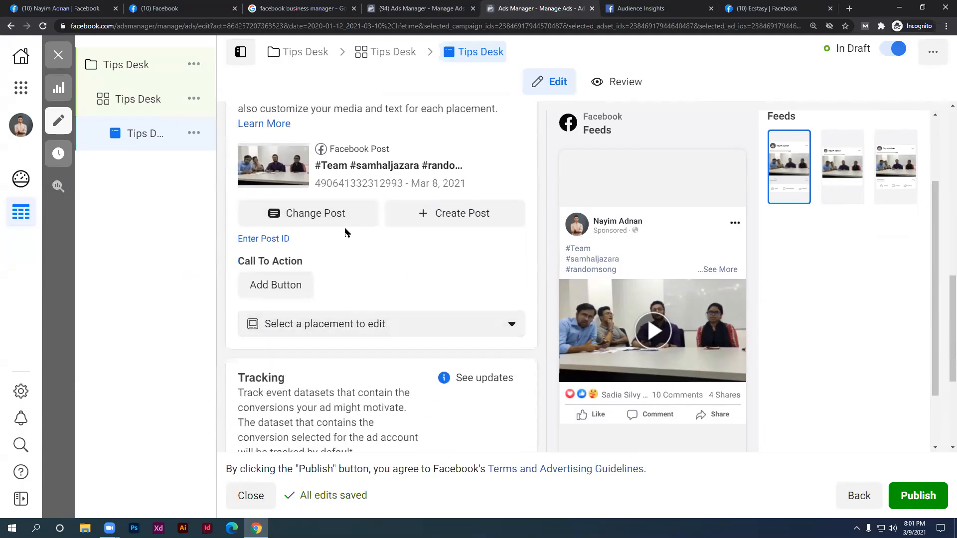
pyautogui.scroll(-1, 361, 285)
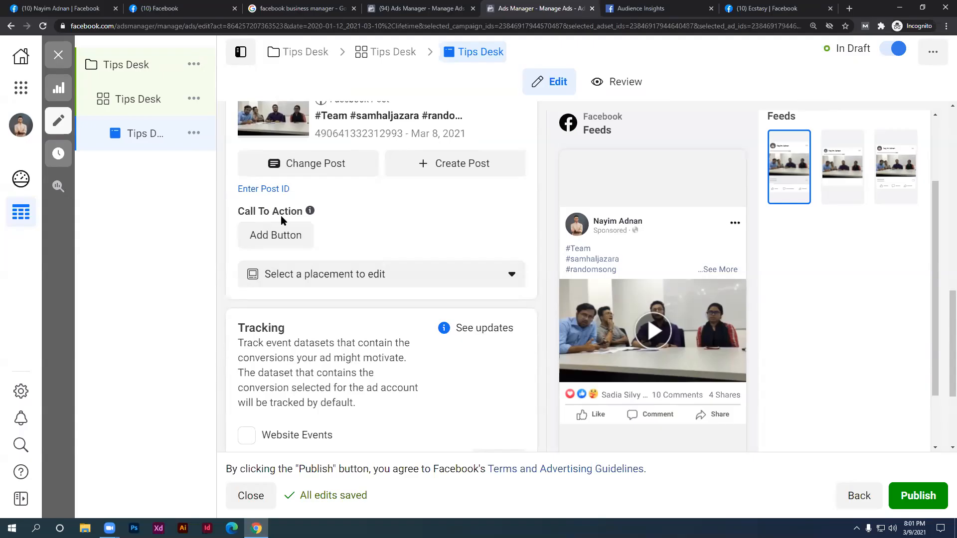
# Add a Send Message call-to-action button to the post and update it
pyautogui.click(272, 237)
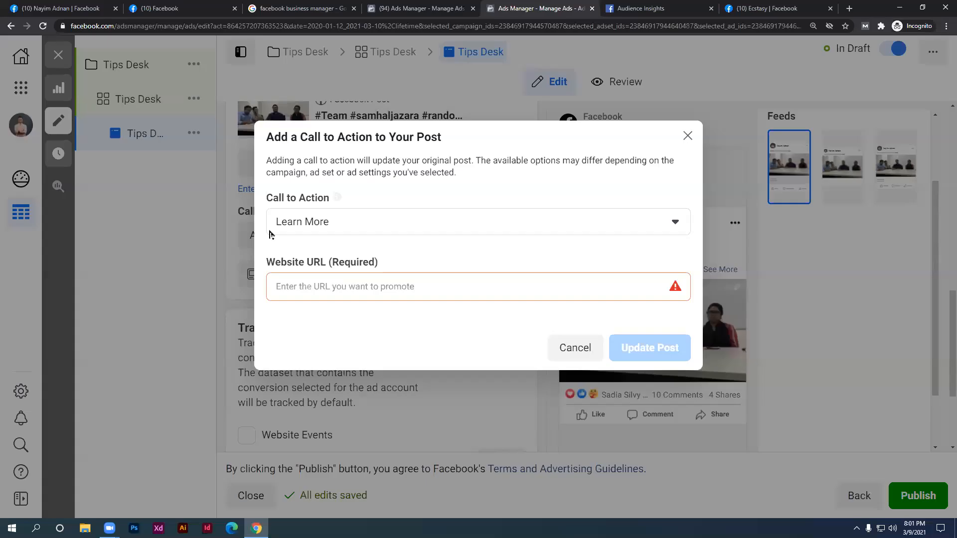
pyautogui.click(306, 224)
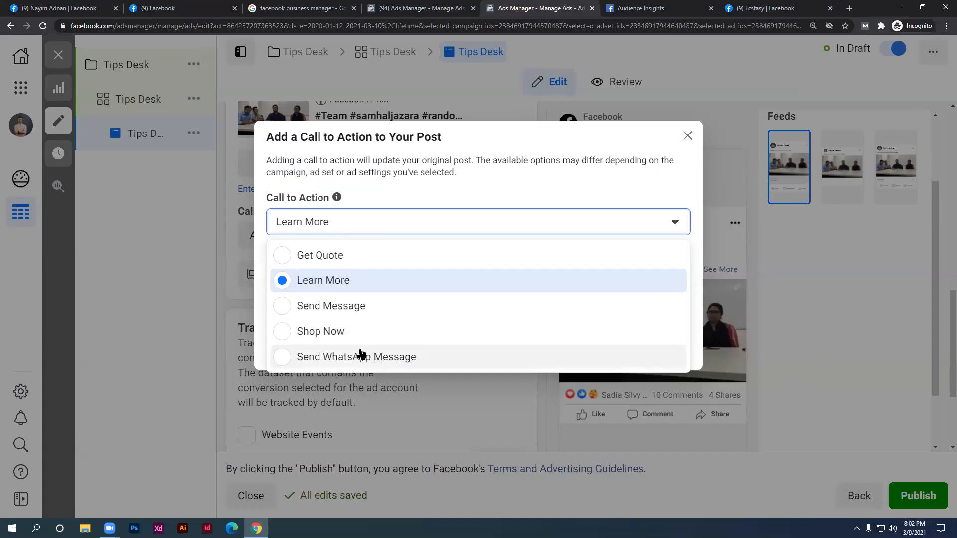
pyautogui.click(316, 314)
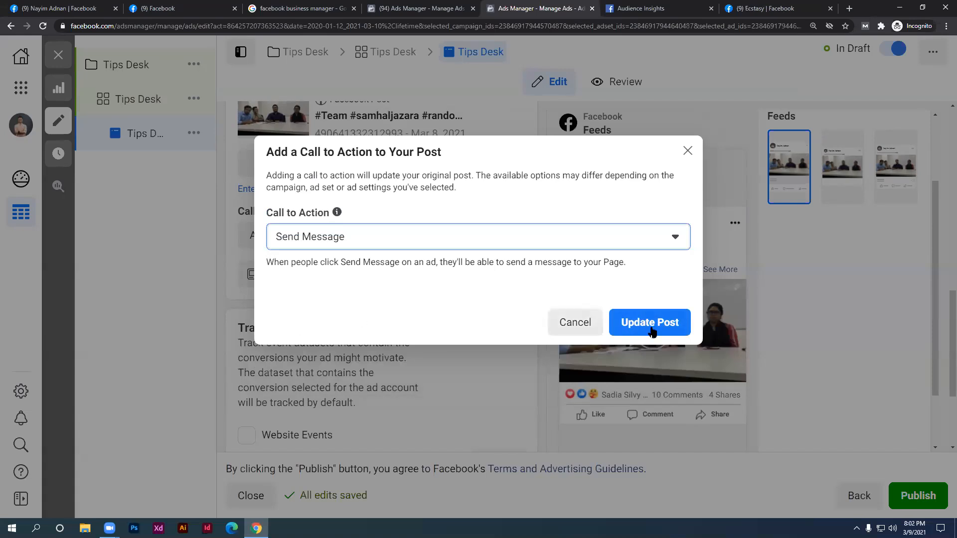
pyautogui.click(668, 329)
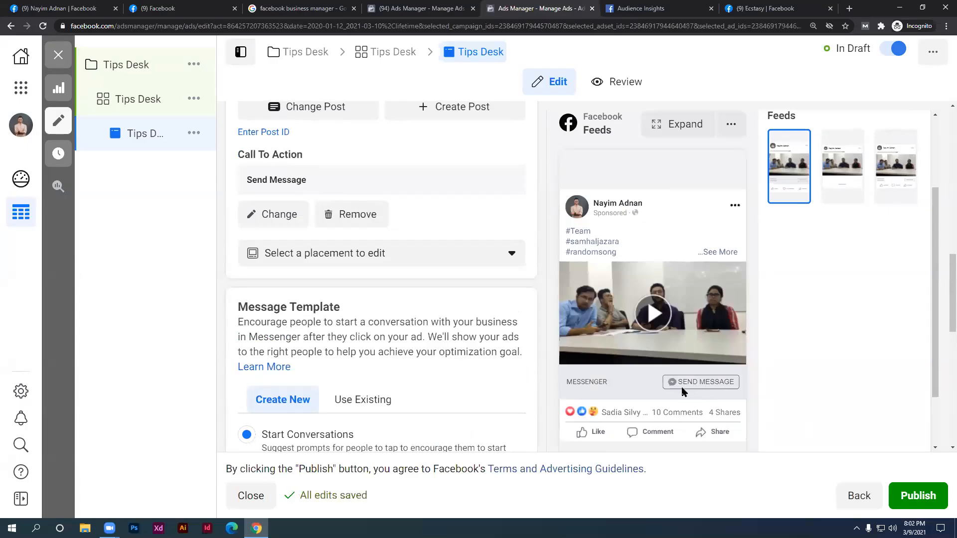
pyautogui.scroll(-1, 431, 352)
pyautogui.scroll(-4, 449, 354)
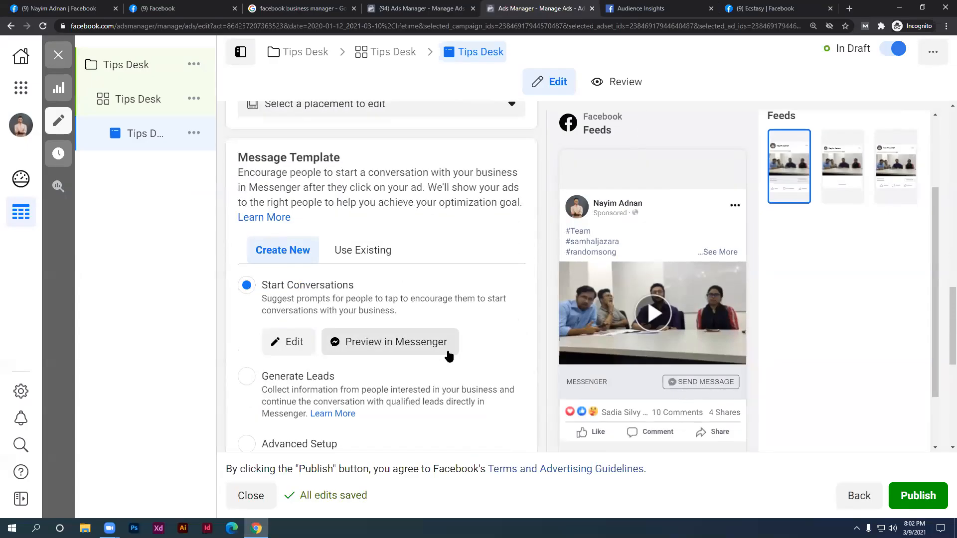
pyautogui.scroll(1, 448, 357)
pyautogui.scroll(2, 399, 331)
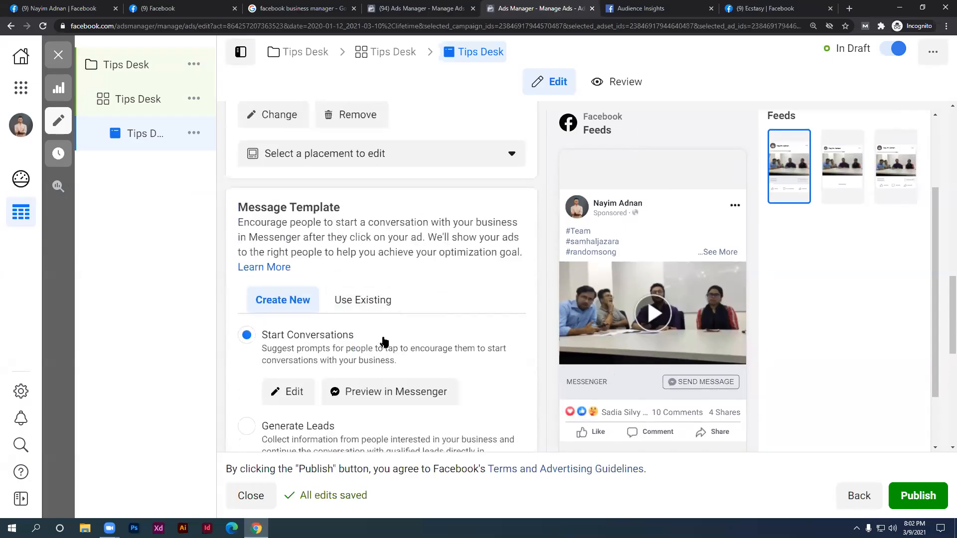
pyautogui.scroll(-1, 391, 341)
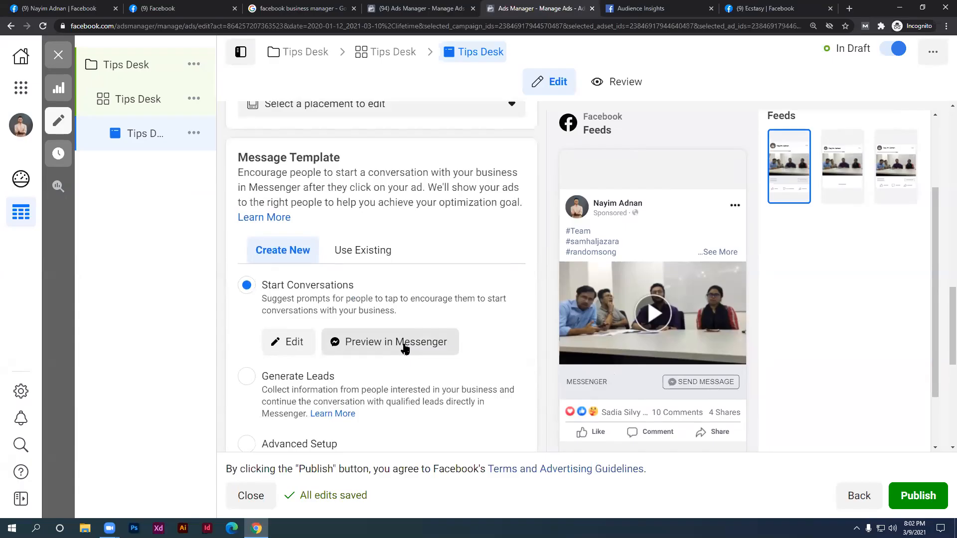
pyautogui.scroll(-3, 404, 348)
pyautogui.scroll(-3, 404, 348)
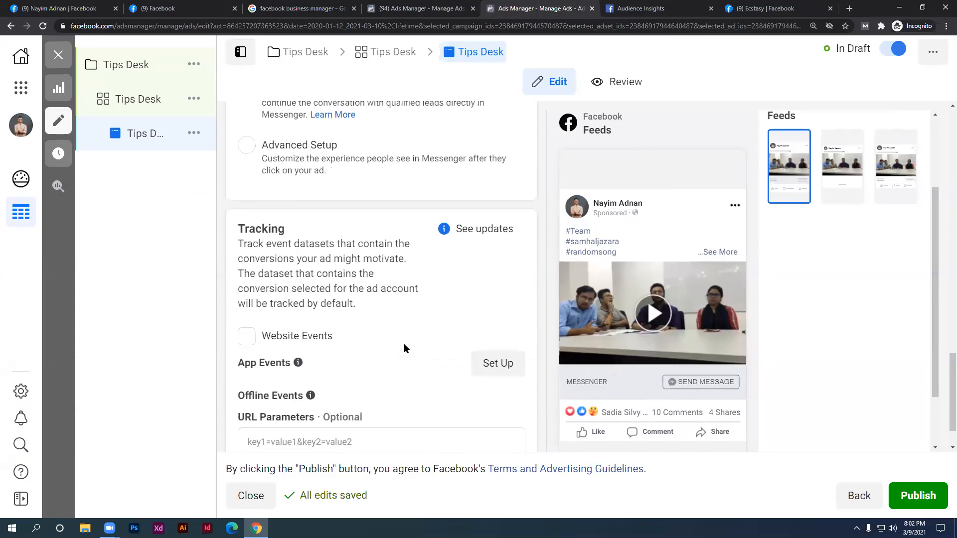
pyautogui.scroll(-1, 403, 348)
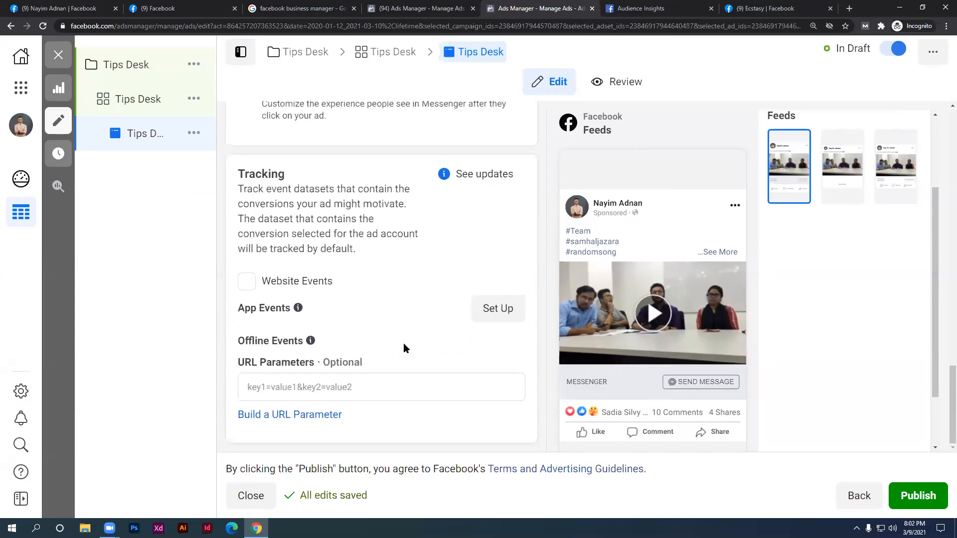
pyautogui.scroll(5, 450, 344)
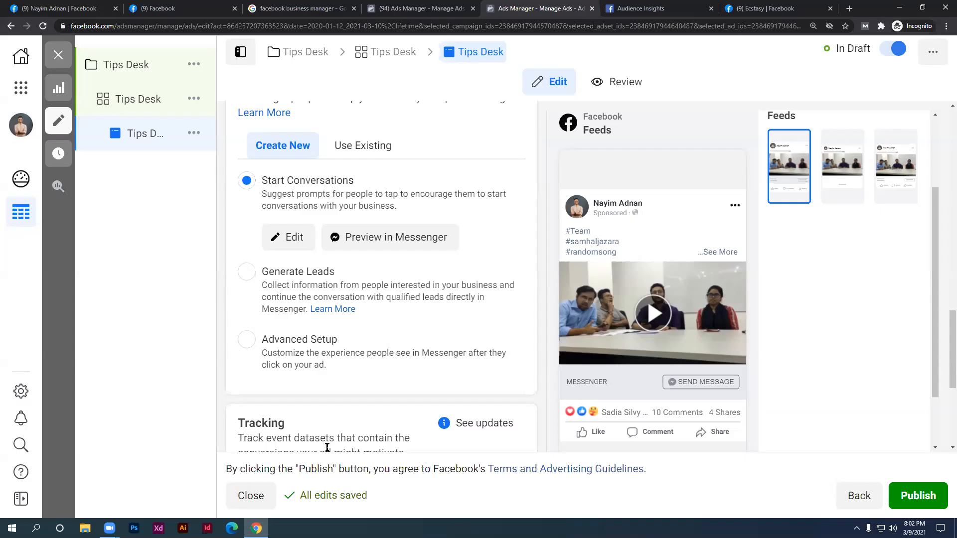
pyautogui.scroll(-2, 412, 327)
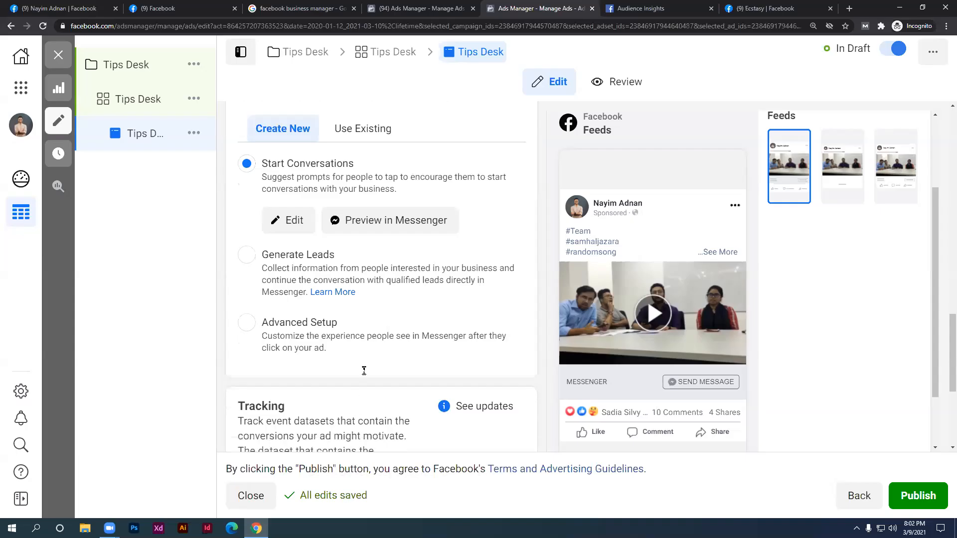
pyautogui.scroll(4, 356, 213)
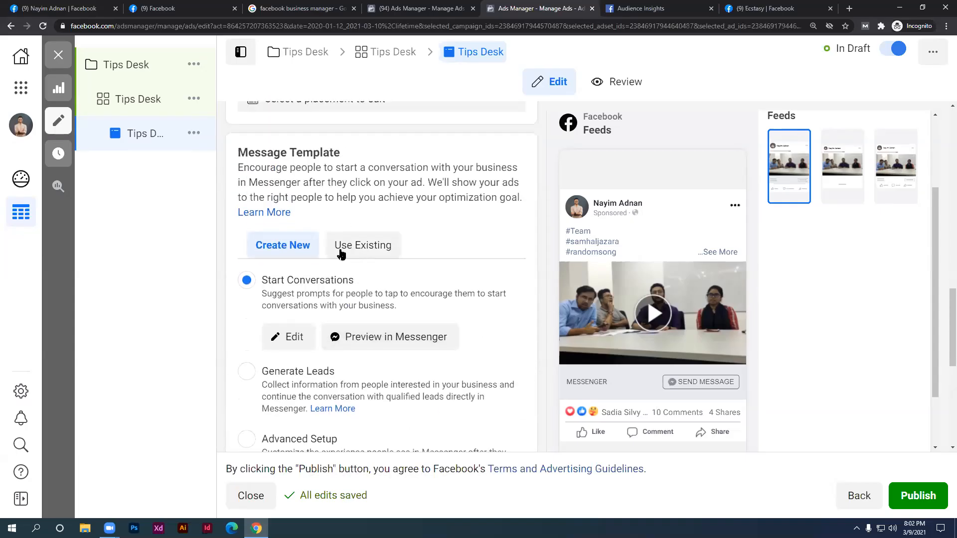
pyautogui.scroll(-2, 299, 258)
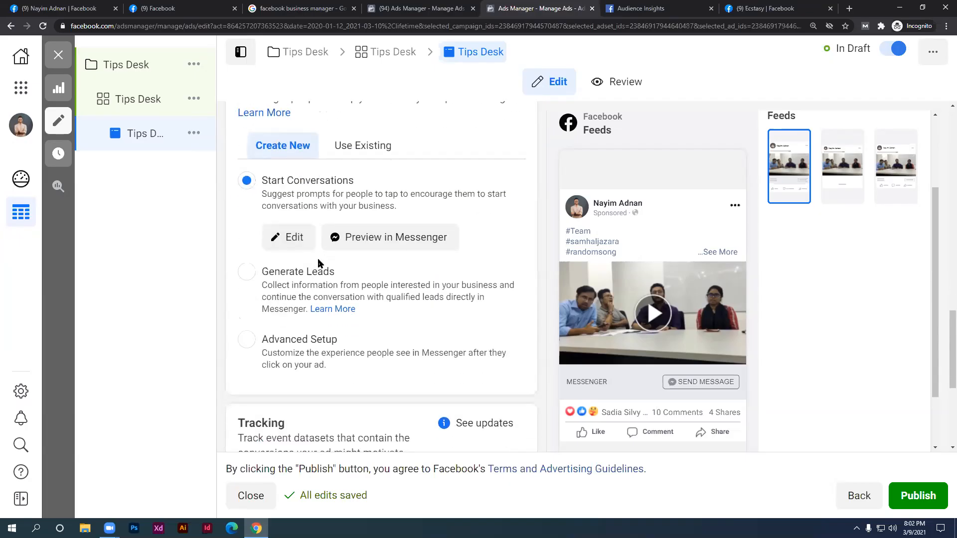
# Start automated replies for the first two suggested questions in the Start Conversations template, then close the editor
pyautogui.click(294, 238)
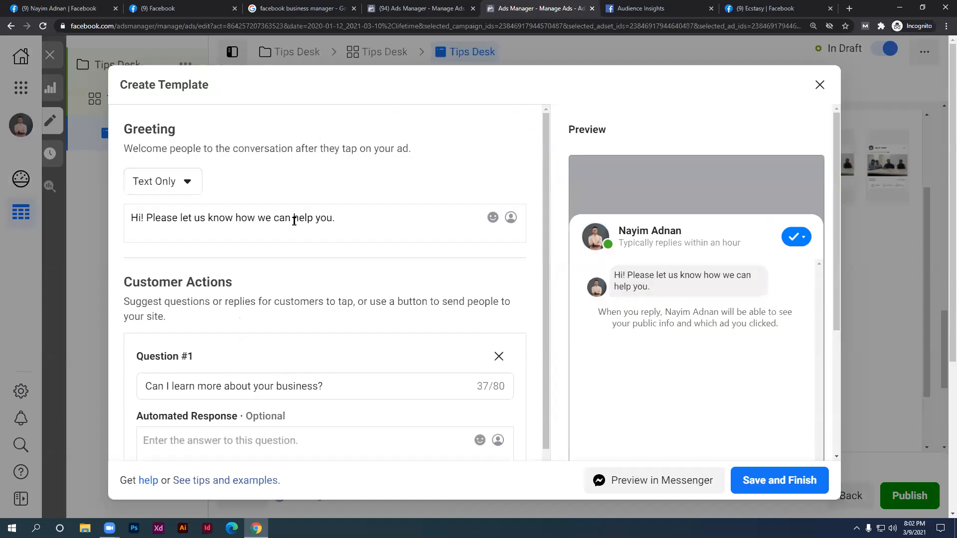
pyautogui.scroll(-2, 318, 360)
pyautogui.click(320, 287)
pyautogui.click(233, 350)
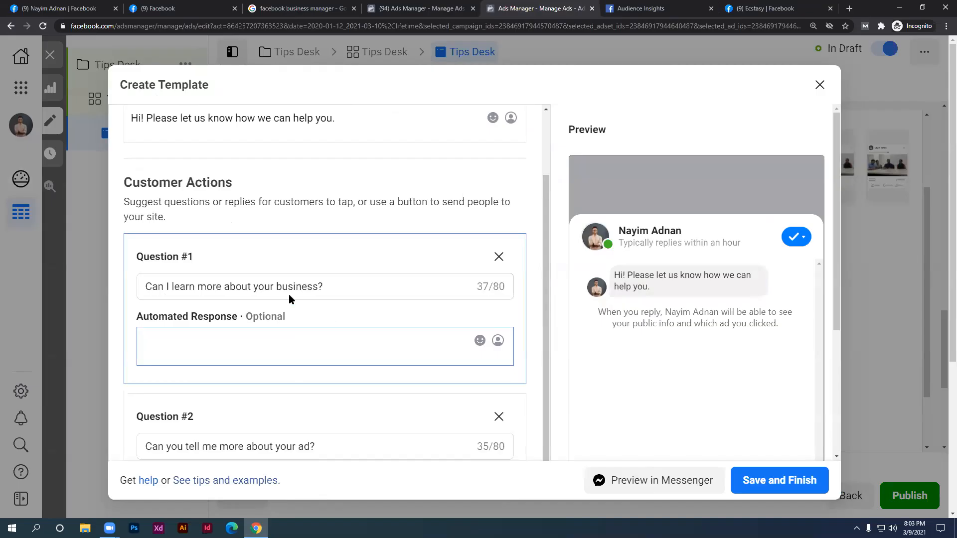
pyautogui.scroll(-3, 234, 339)
pyautogui.moveTo(310, 297); pyautogui.dragTo(133, 306)
pyautogui.click(210, 343)
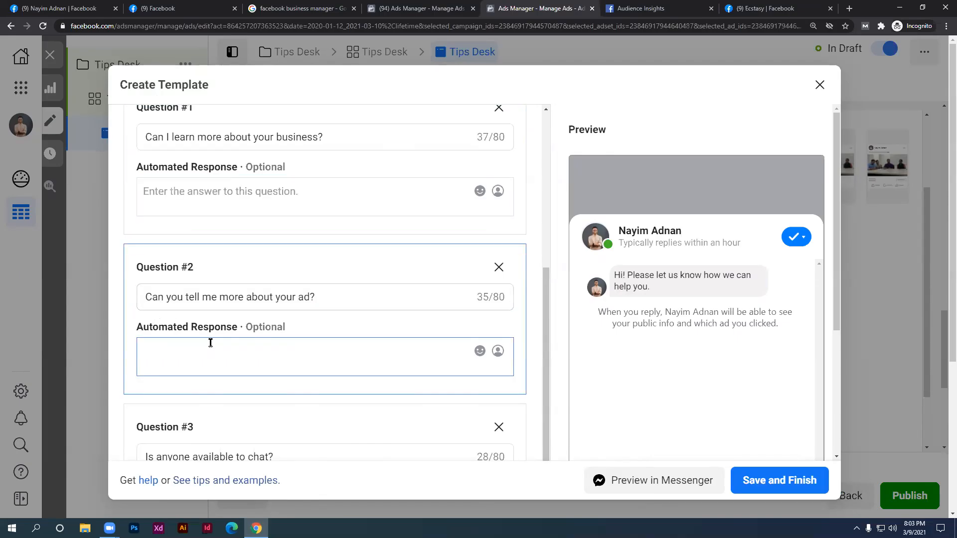
pyautogui.click(818, 92)
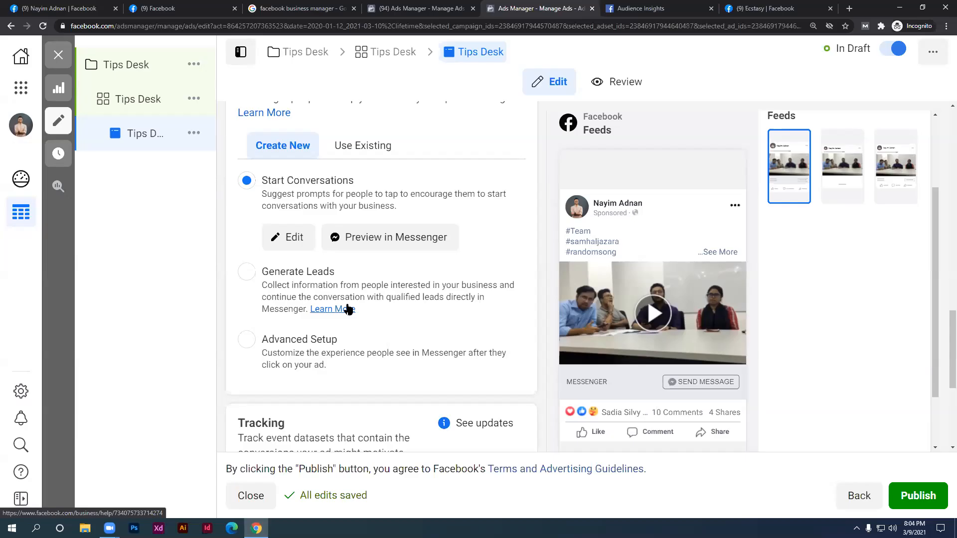
# Reopen the template editor, begin a reply to the first question, then leave without saving
pyautogui.scroll(2, 278, 222)
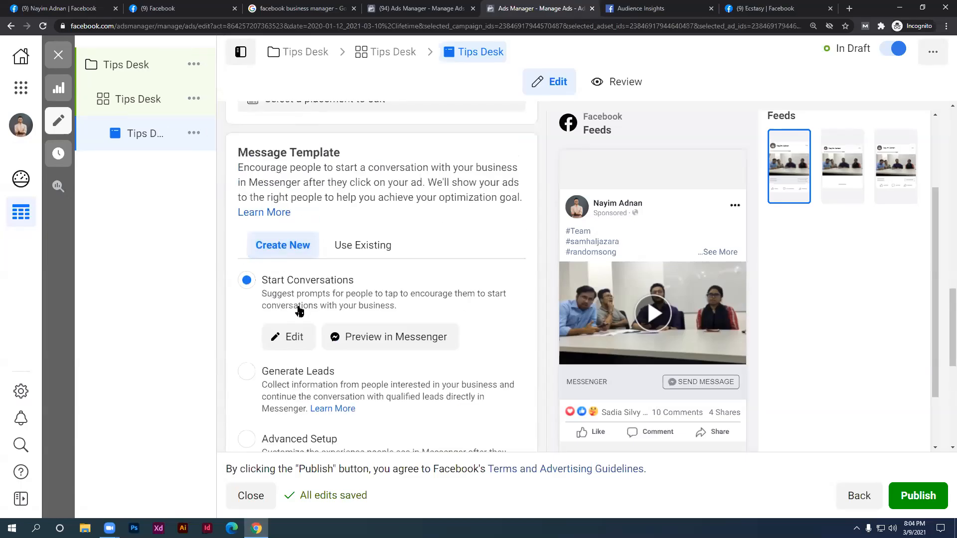
pyautogui.click(291, 337)
pyautogui.scroll(-3, 301, 384)
pyautogui.click(342, 247)
pyautogui.click(292, 294)
pyautogui.click(820, 84)
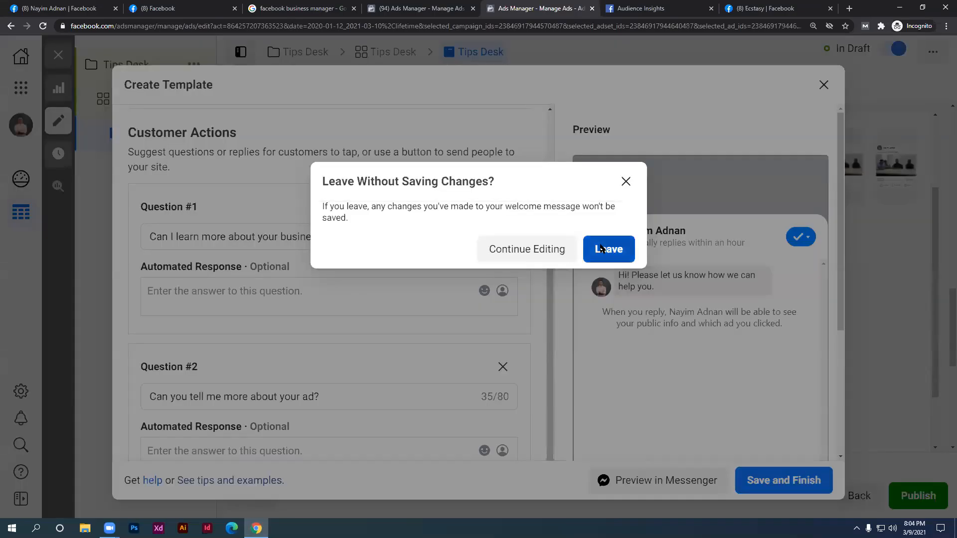
pyautogui.click(595, 256)
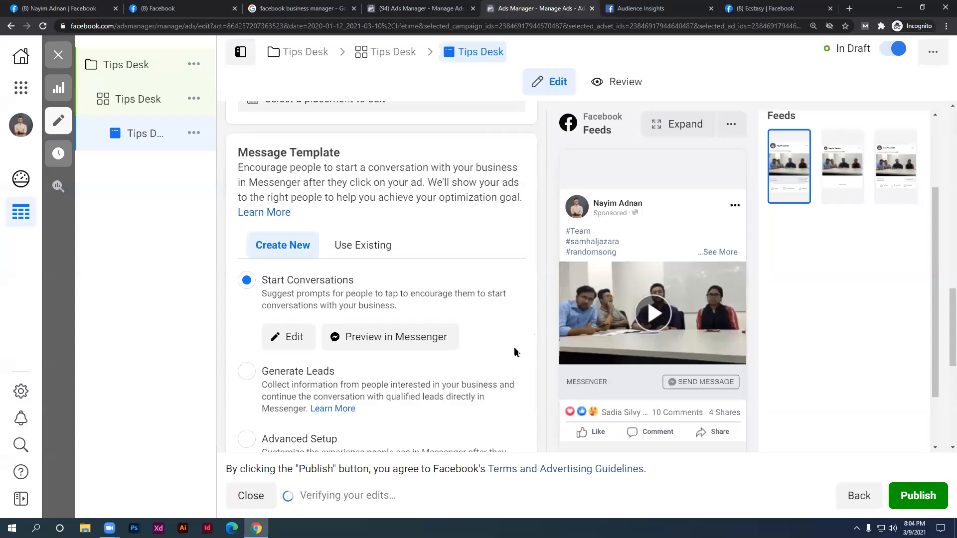
pyautogui.scroll(5, 508, 356)
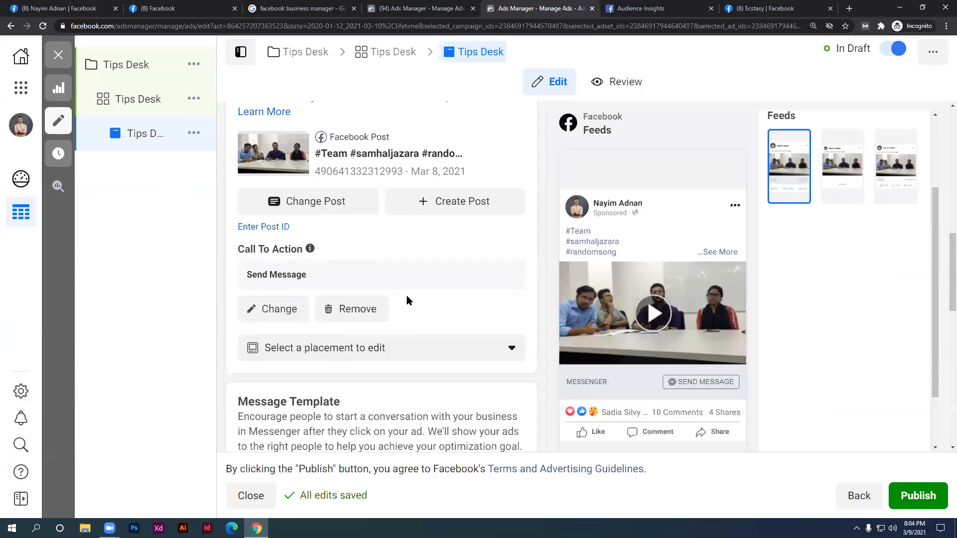
pyautogui.scroll(3, 402, 164)
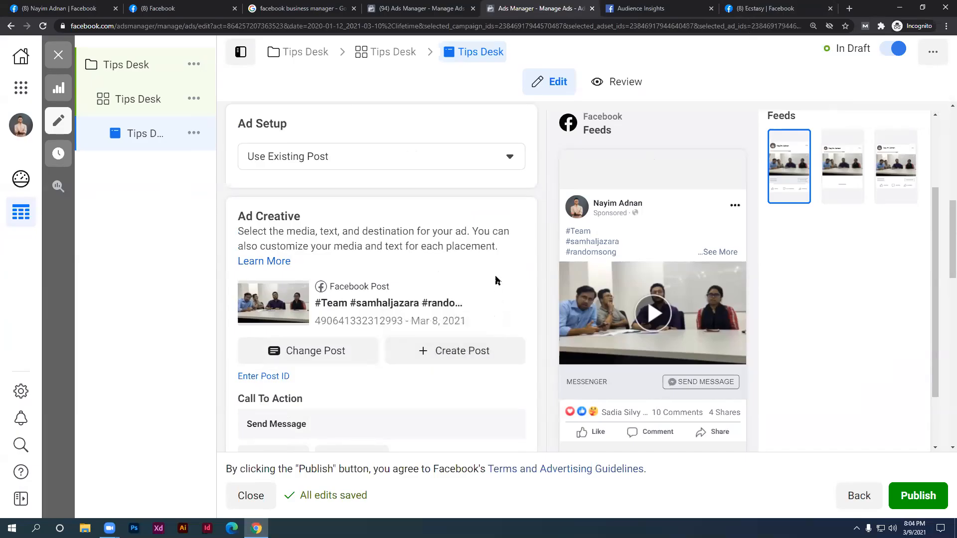
pyautogui.click(360, 366)
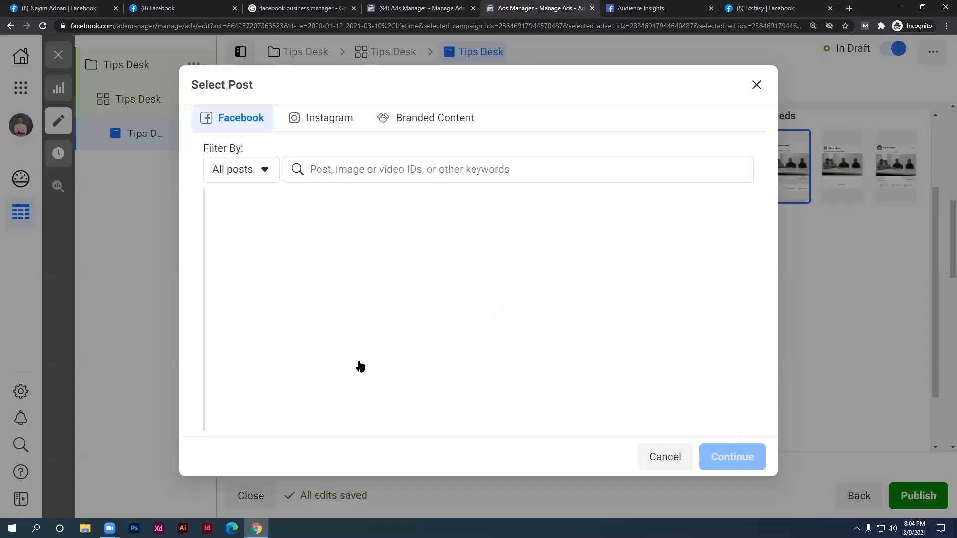
pyautogui.click(756, 85)
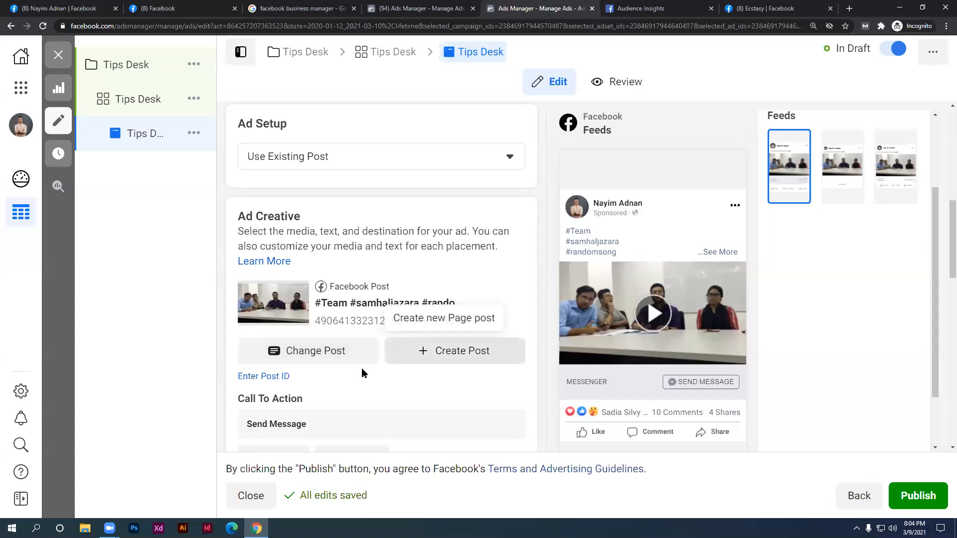
pyautogui.scroll(-1, 438, 349)
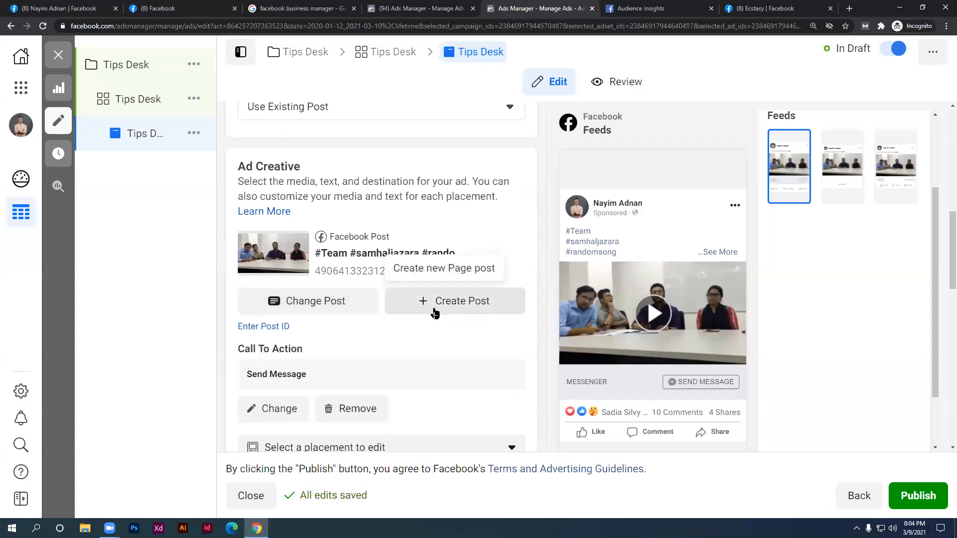
pyautogui.scroll(2, 449, 289)
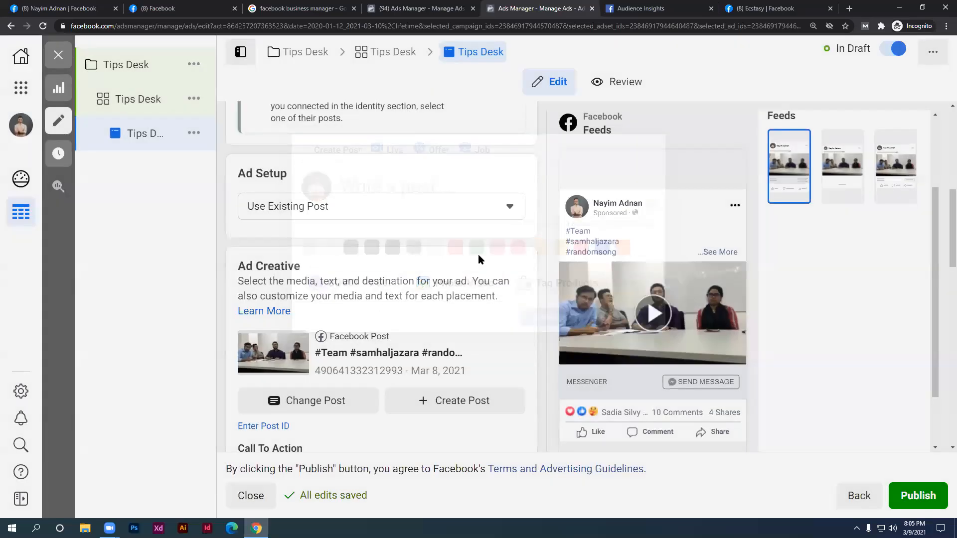
# Switch the Ad Setup from the existing post to Create Ad
pyautogui.click(381, 206)
pyautogui.click(315, 240)
pyautogui.scroll(-2, 424, 359)
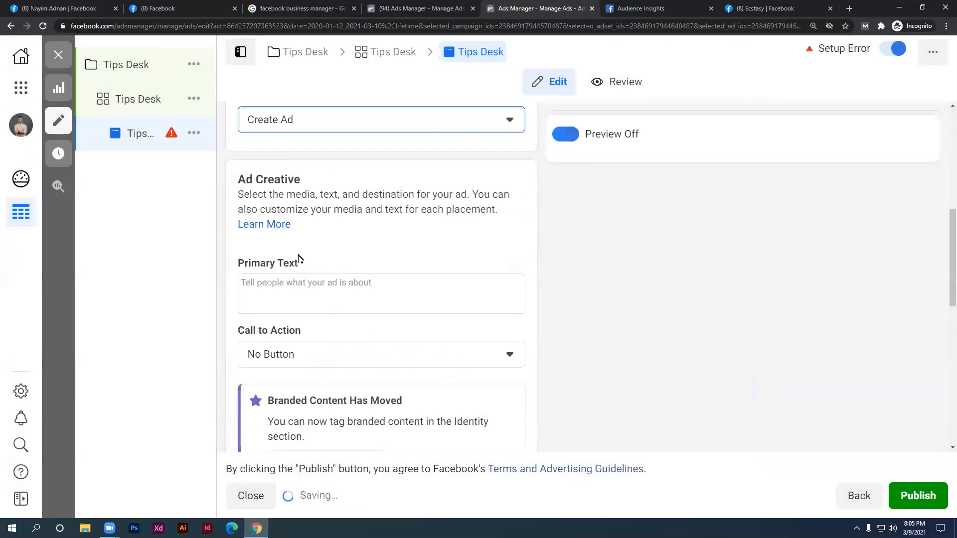
pyautogui.scroll(-3, 366, 304)
pyautogui.click(423, 352)
pyautogui.scroll(-3, 612, 386)
# Keep the call to action set to No Button
pyautogui.click(381, 302)
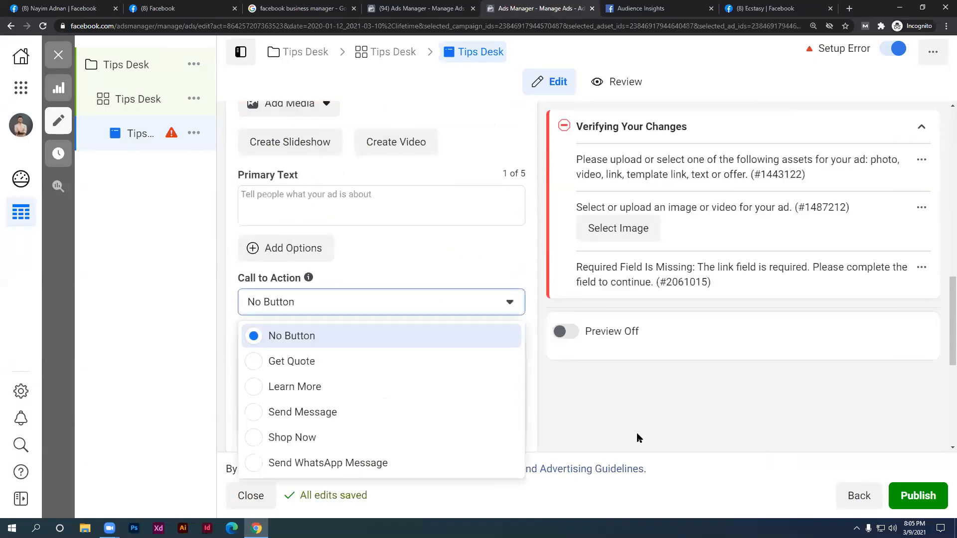
pyautogui.click(415, 282)
pyautogui.scroll(3, 461, 254)
pyautogui.scroll(6, 768, 280)
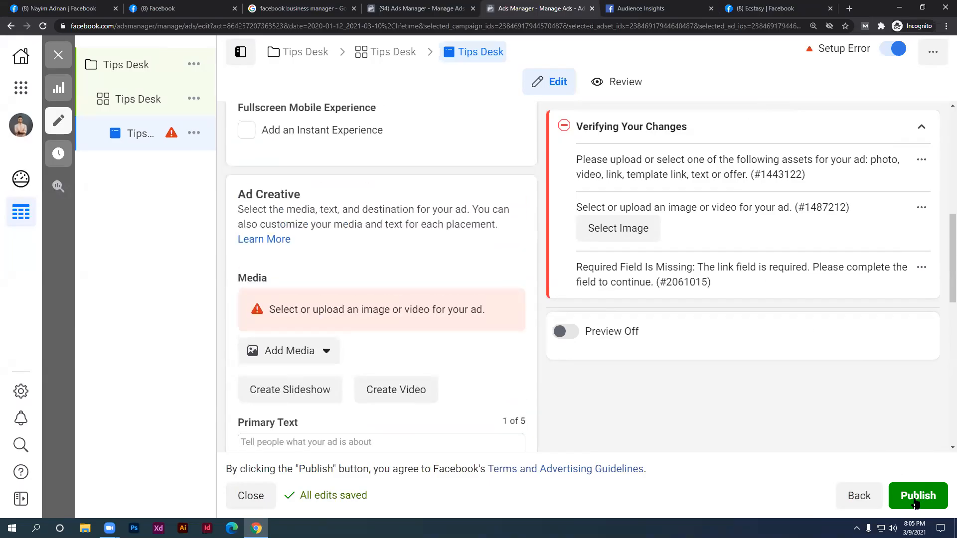
pyautogui.scroll(3, 919, 494)
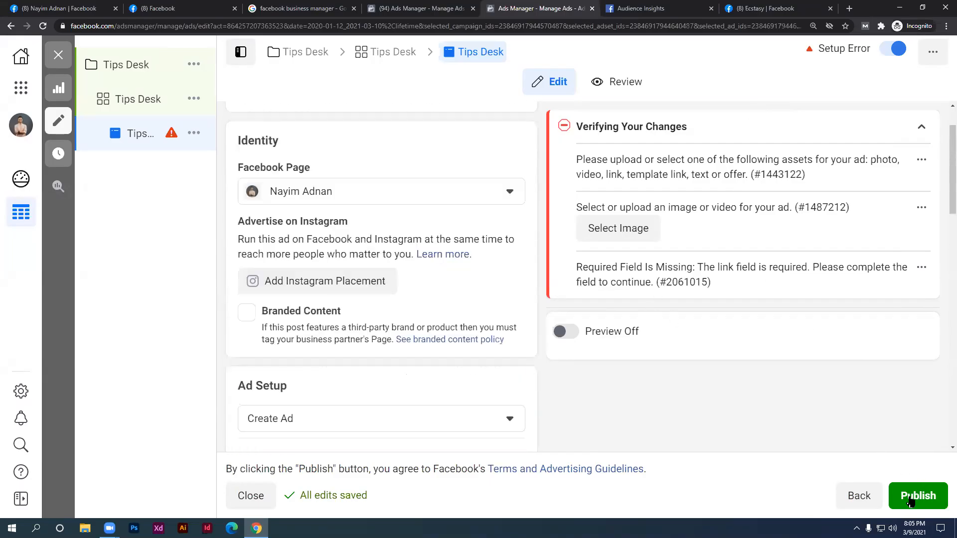
# Try publishing the ad and scroll back up to review the setup error
pyautogui.click(905, 506)
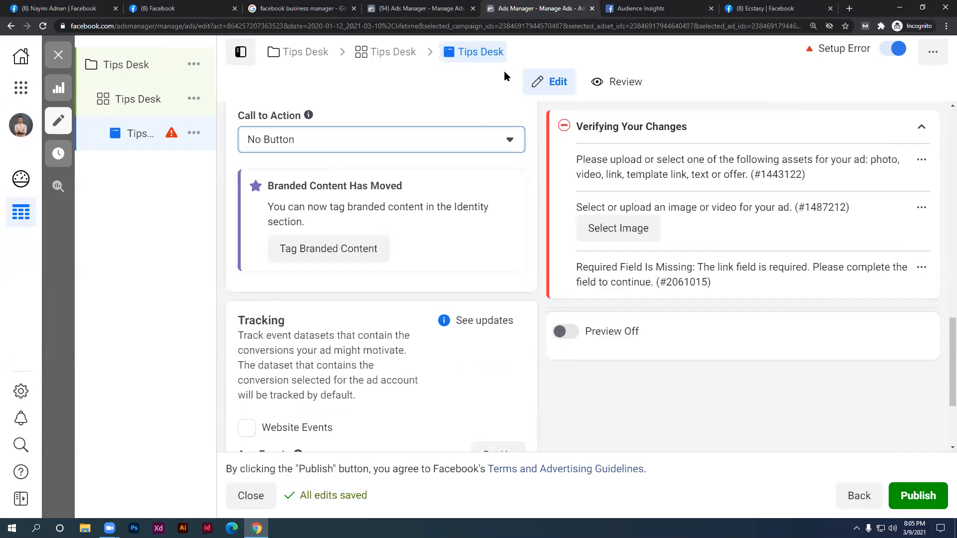
pyautogui.scroll(3, 446, 302)
pyautogui.scroll(-5, 447, 304)
pyautogui.scroll(6, 447, 309)
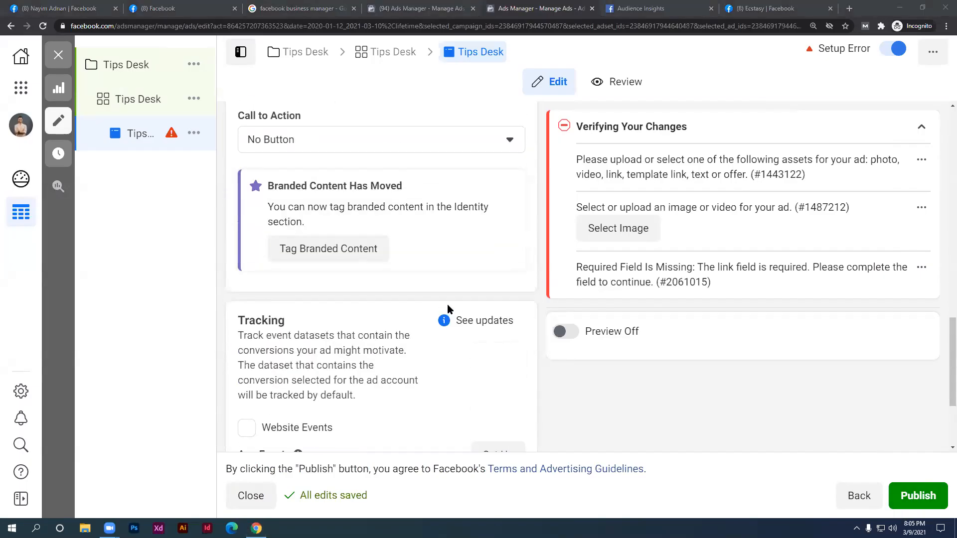
pyautogui.scroll(2, 405, 259)
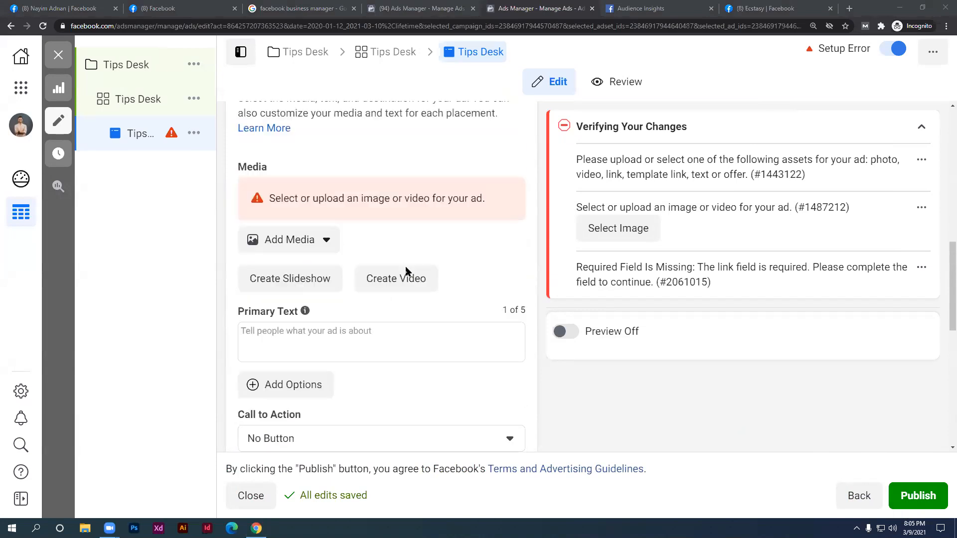
pyautogui.scroll(3, 406, 309)
pyautogui.scroll(4, 406, 309)
pyautogui.click(412, 309)
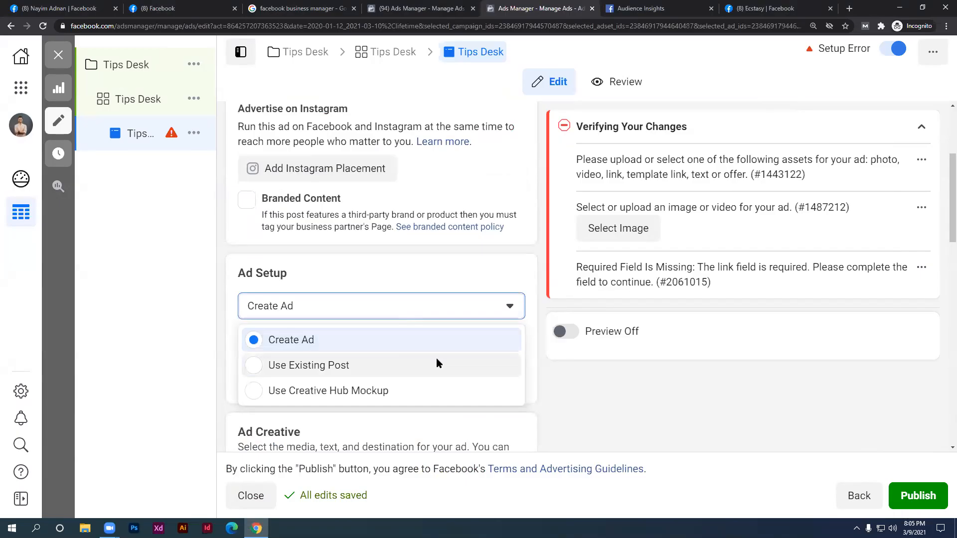
# Set Ad Setup back to Use Existing Post and review the Call To Action, Message Template and Tracking sections
pyautogui.click(413, 364)
pyautogui.scroll(-3, 424, 259)
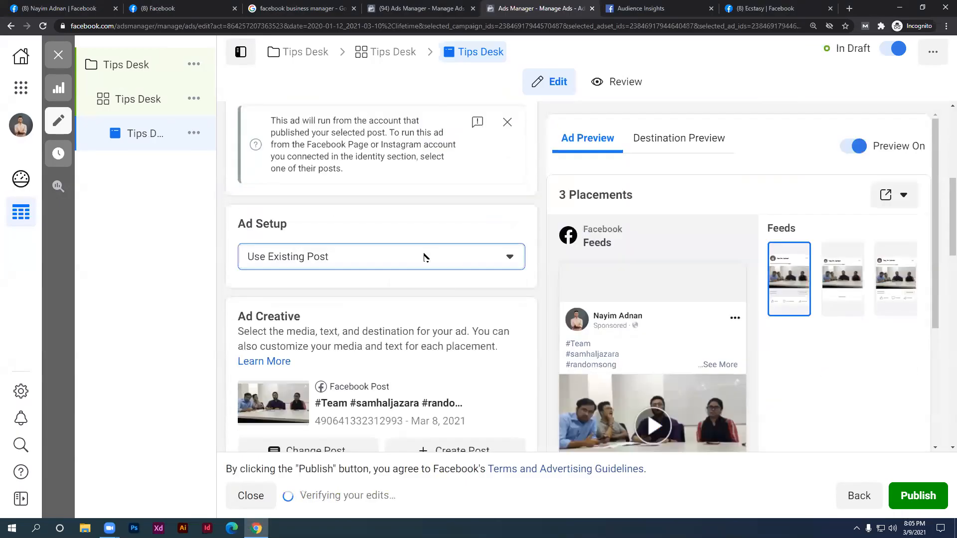
pyautogui.click(423, 254)
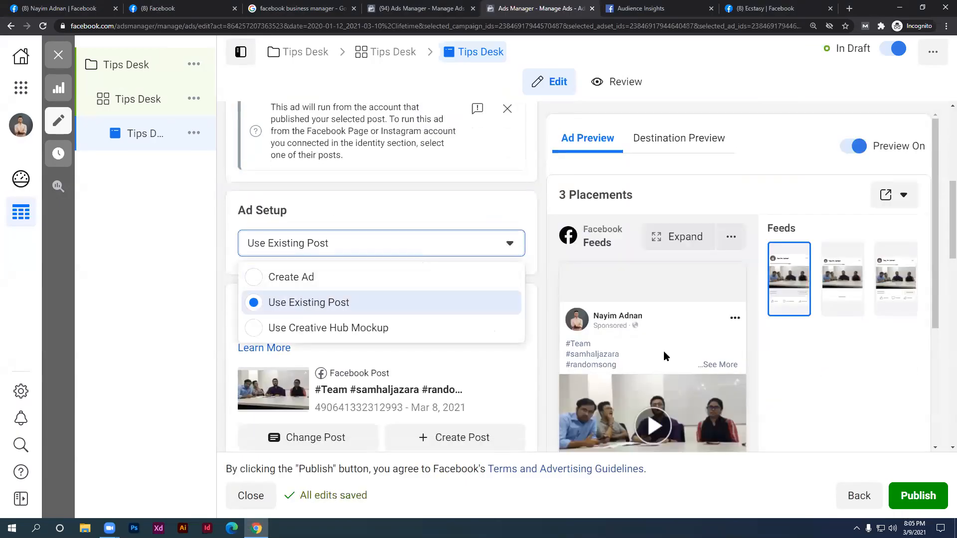
pyautogui.scroll(-3, 664, 357)
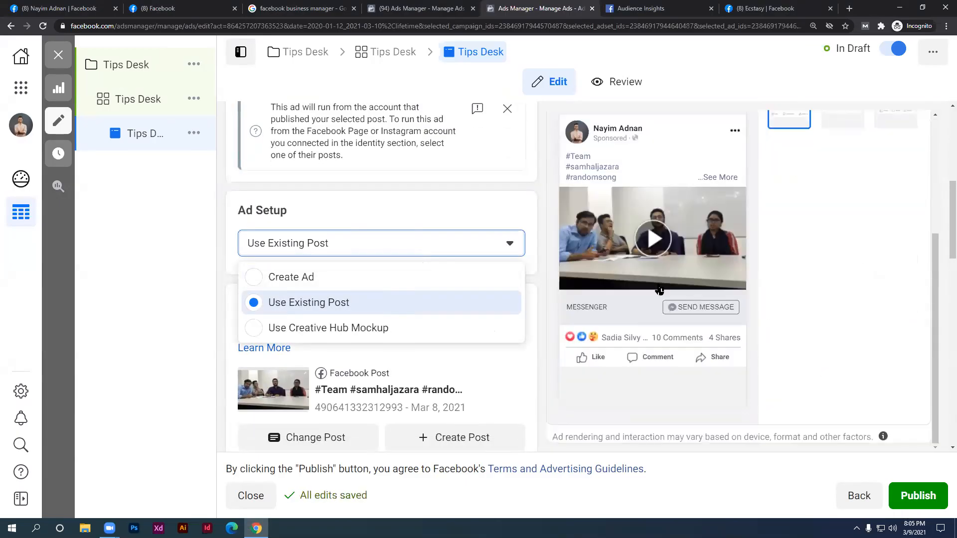
pyautogui.click(468, 307)
pyautogui.scroll(-3, 479, 354)
pyautogui.scroll(-1, 369, 297)
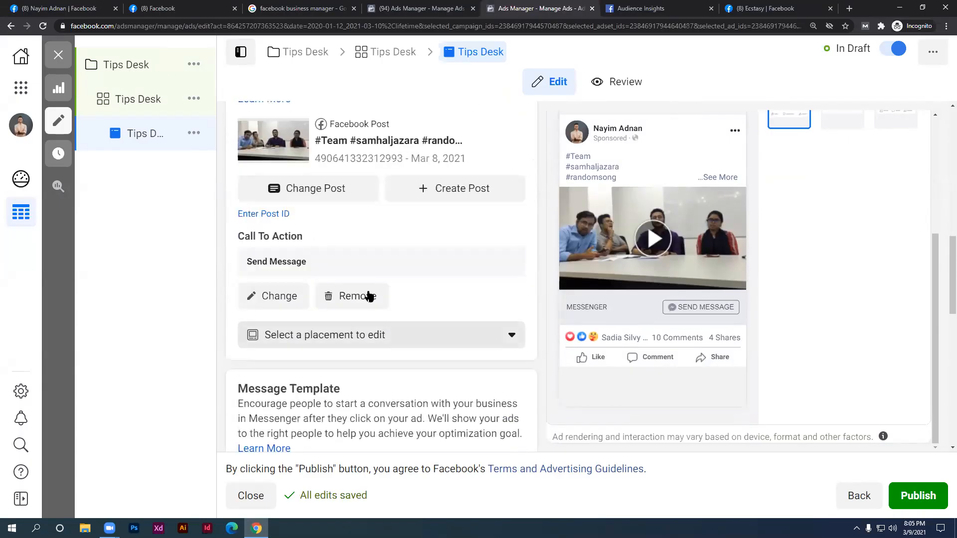
pyautogui.scroll(-5, 387, 309)
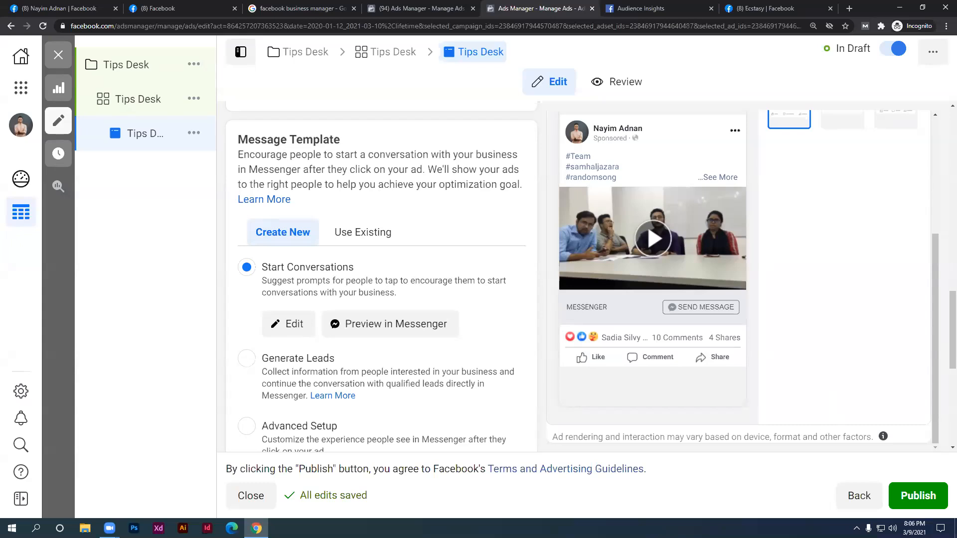
pyautogui.scroll(-4, 474, 319)
pyautogui.scroll(-2, 471, 385)
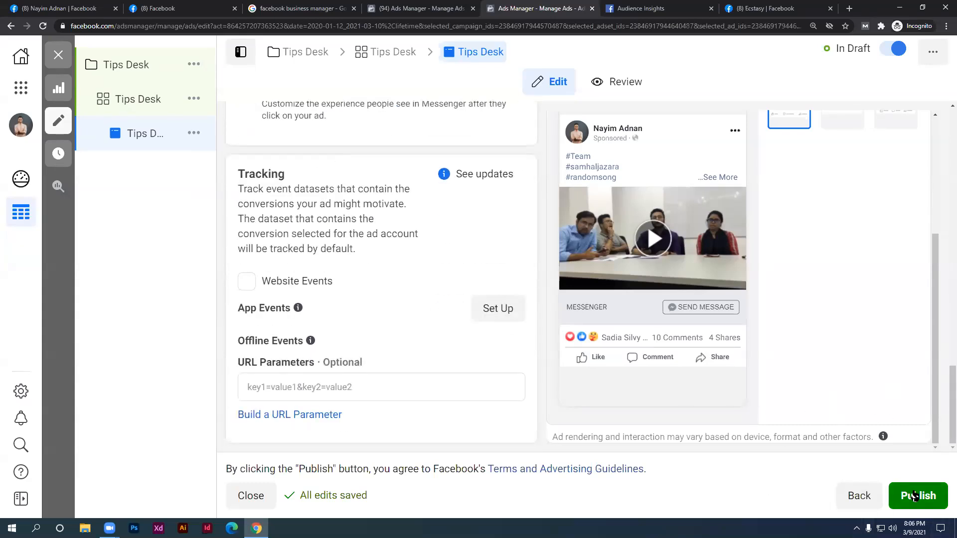
# Close the ad editor, delete the Tips Desk draft ad set, and switch to the other Ads Manager tab
pyautogui.click(862, 503)
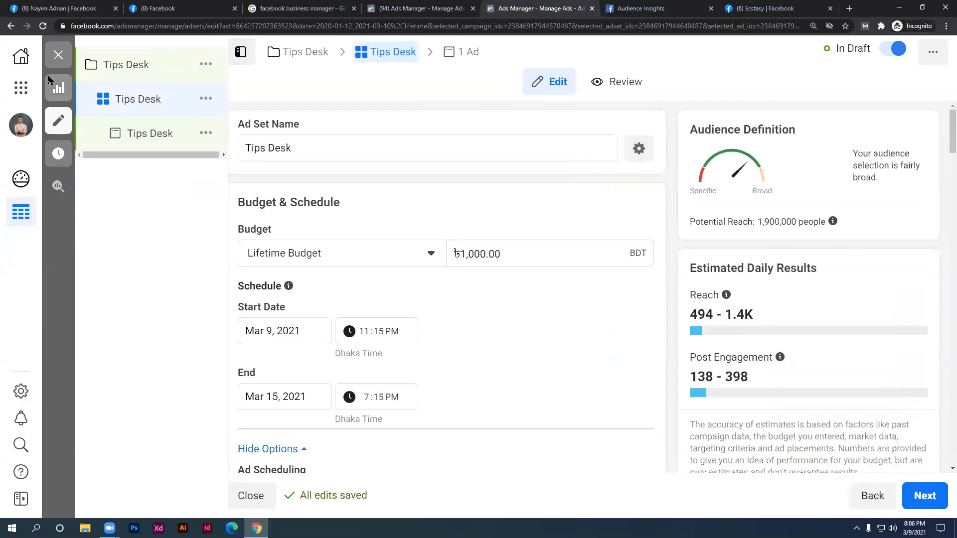
pyautogui.click(58, 56)
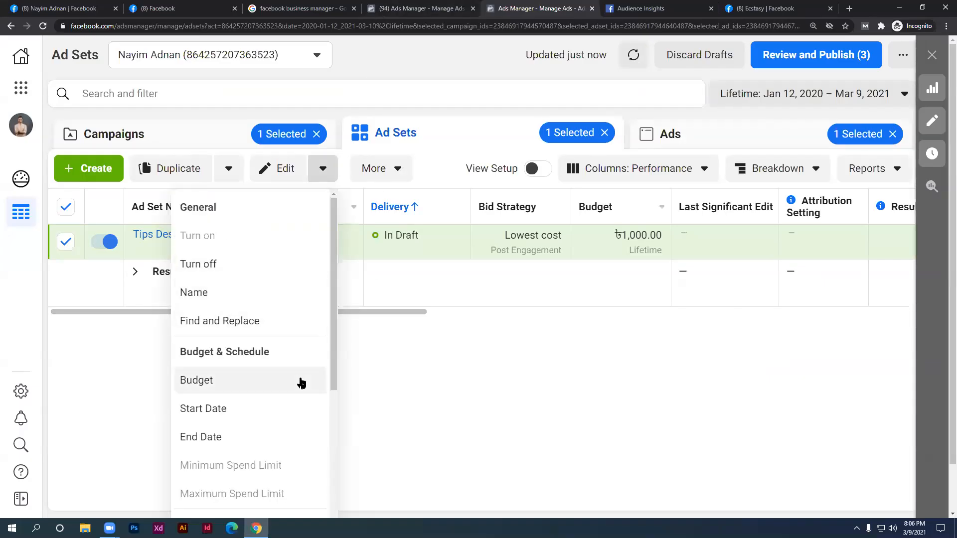
pyautogui.click(383, 171)
pyautogui.click(364, 248)
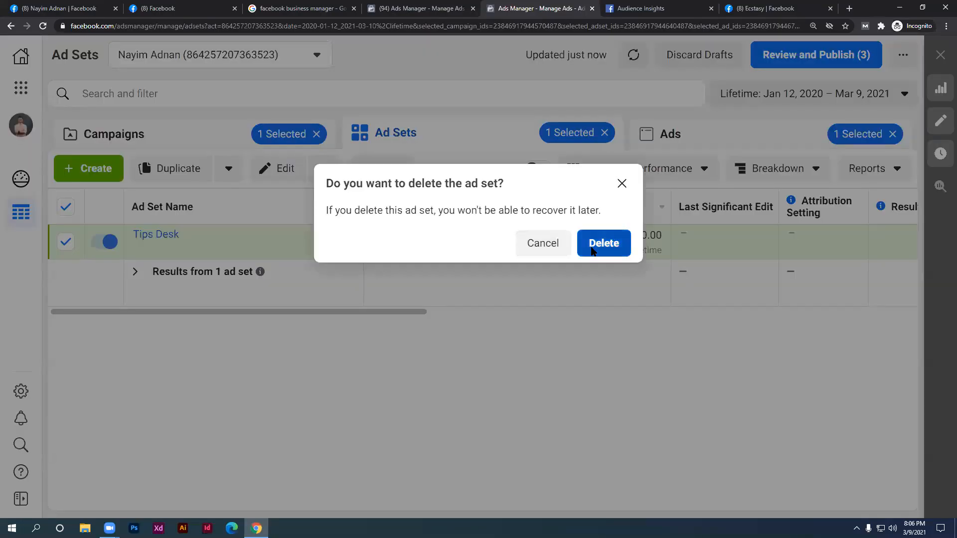
pyautogui.click(595, 244)
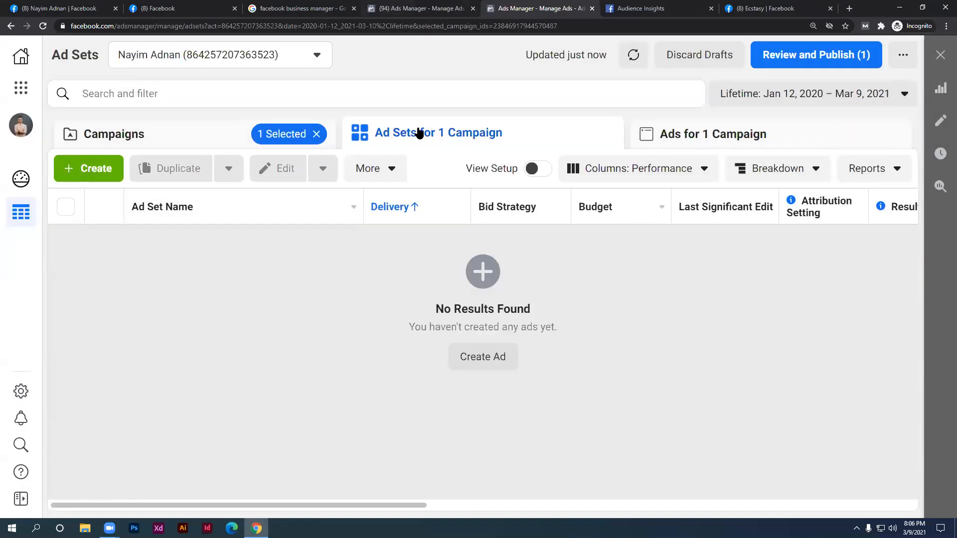
pyautogui.hotkey('ctrl', 'shift', 'Tab')
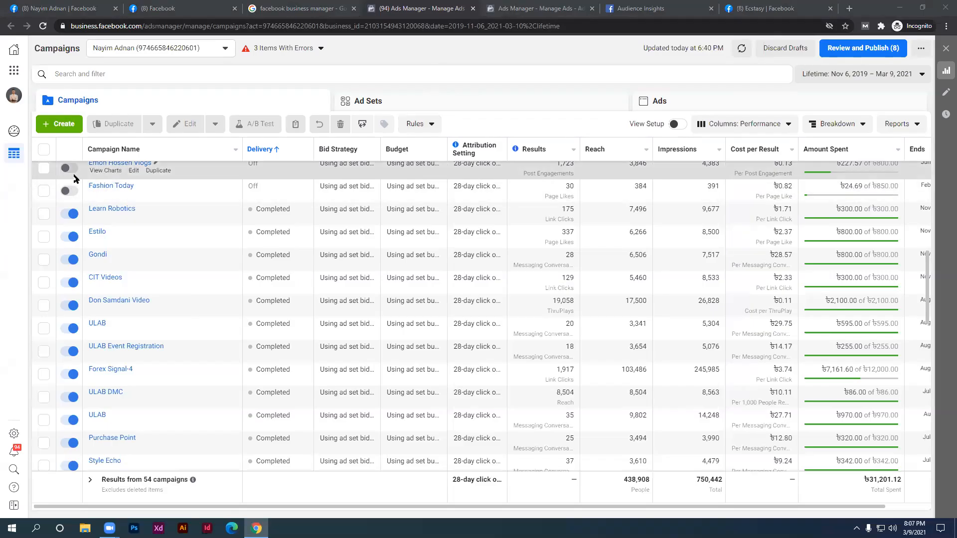
# Close the Ads Manager and Audience Insights tabs, leaving the page, and close the team chat
pyautogui.click(590, 12)
pyautogui.click(592, 8)
pyautogui.click(591, 9)
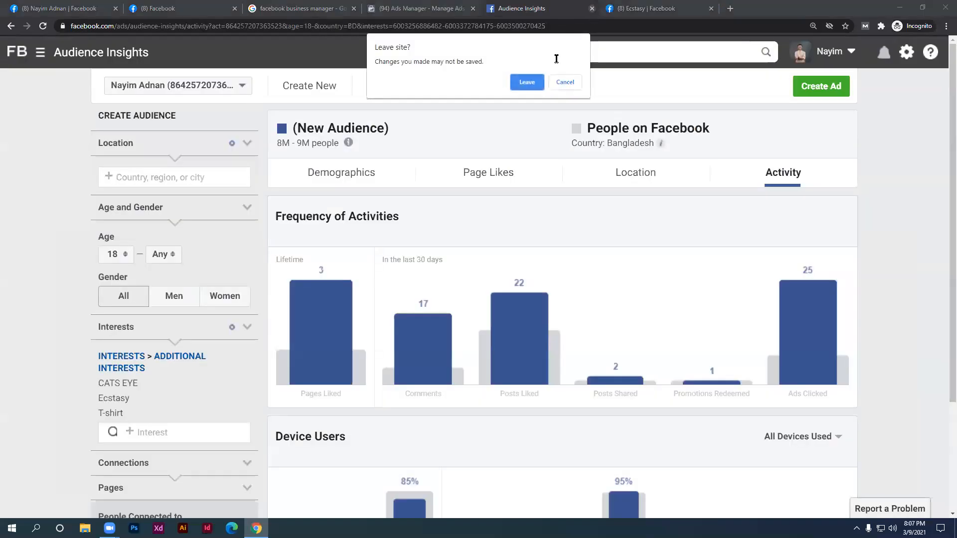
pyautogui.click(532, 85)
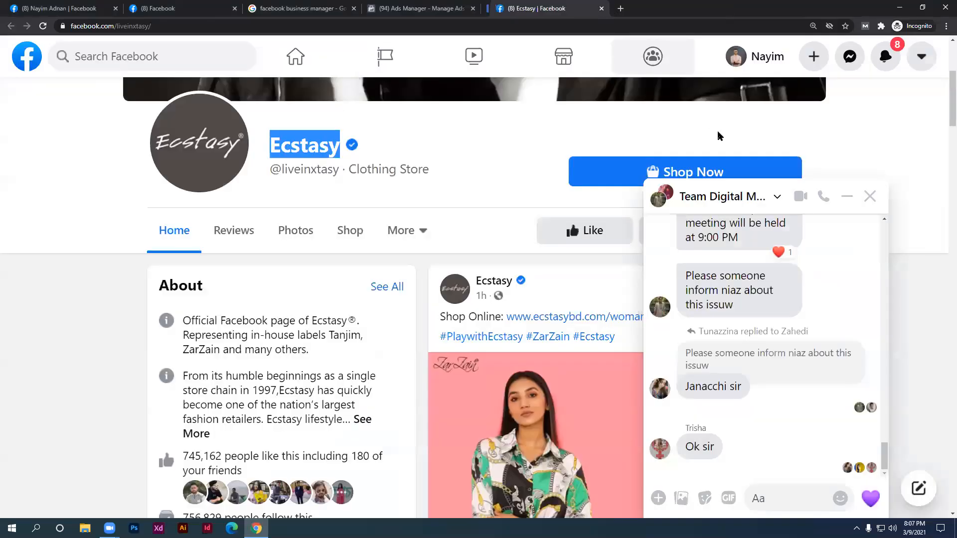
pyautogui.click(869, 196)
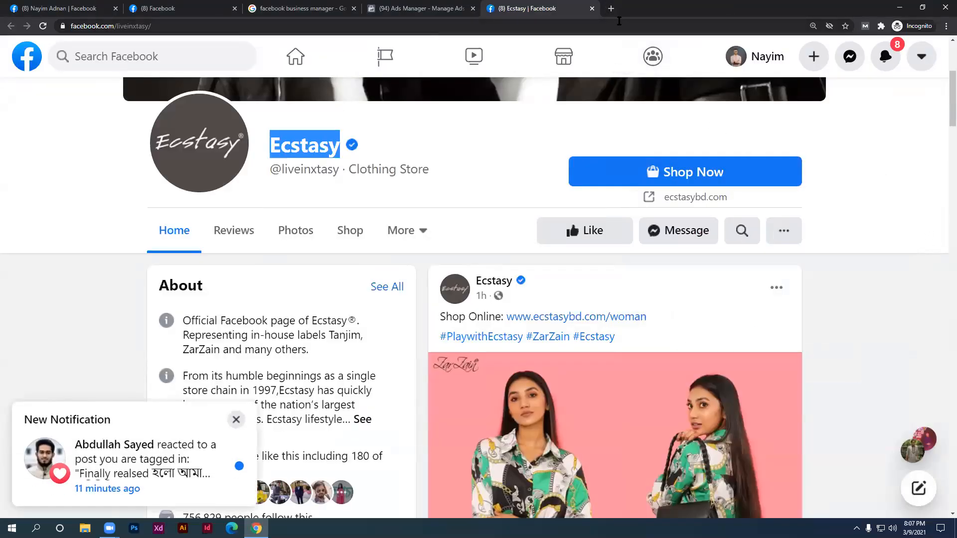
# Open a new tab at citibd.com/attendance
pyautogui.click(611, 9)
pyautogui.write('citi')
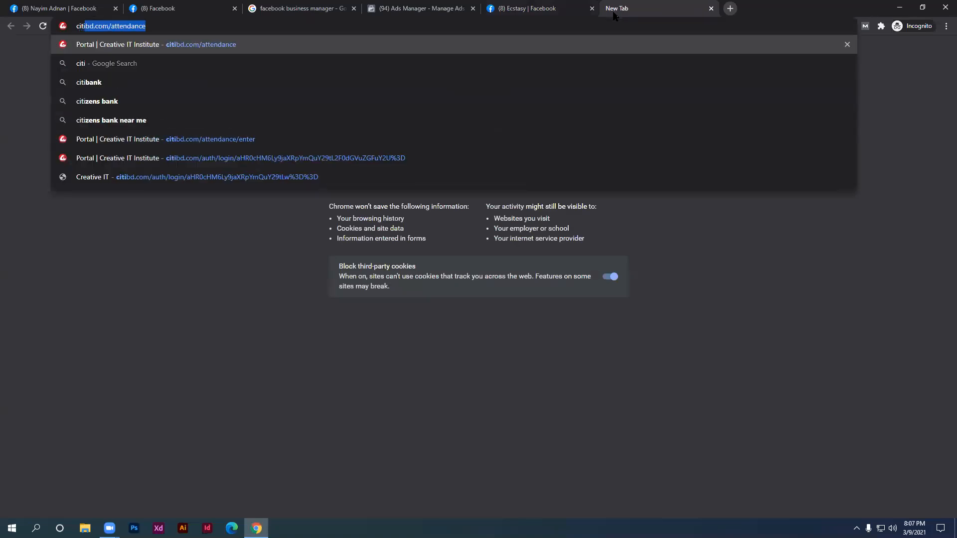
pyautogui.press('Return')
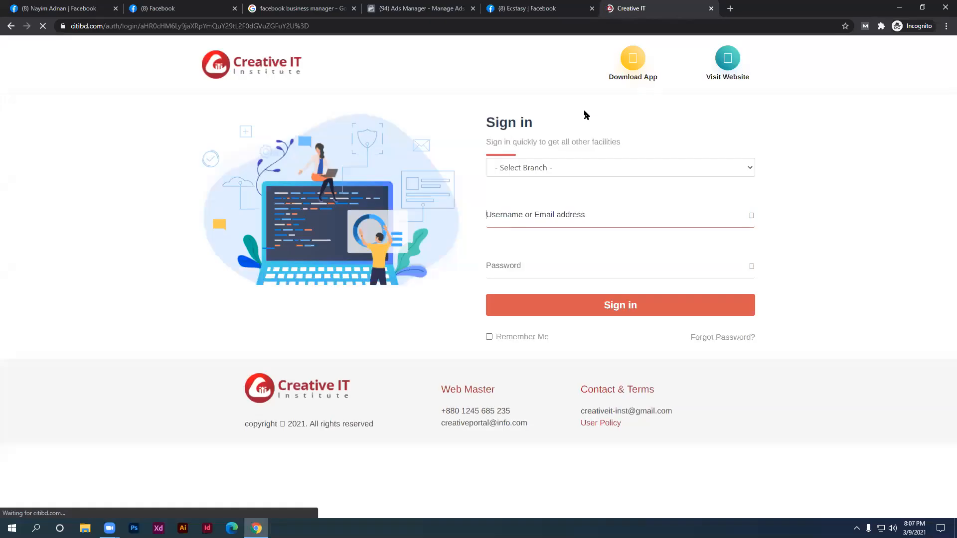
# Sign in to the Creative IT Institute portal on the Eschool branch, re-entering the password after an error
pyautogui.click(587, 168)
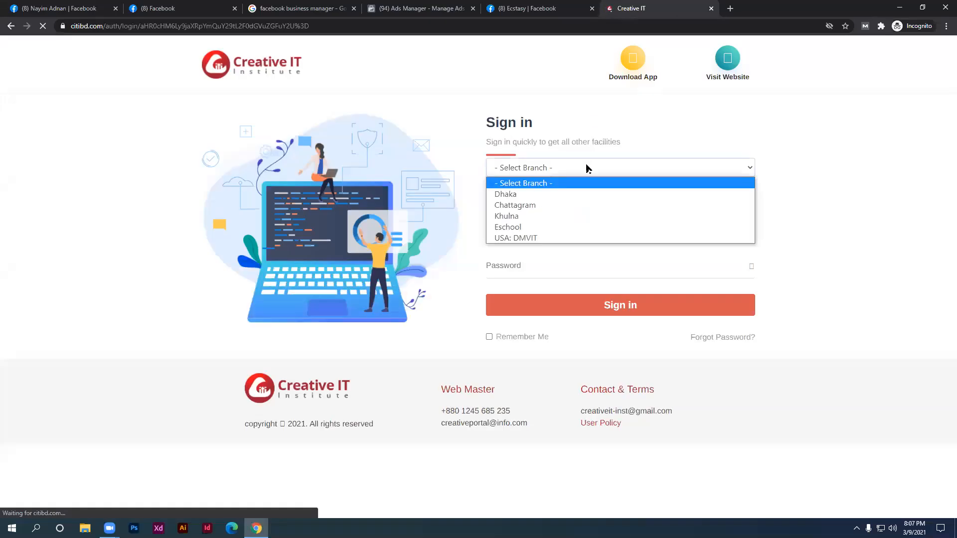
pyautogui.click(562, 199)
pyautogui.click(549, 167)
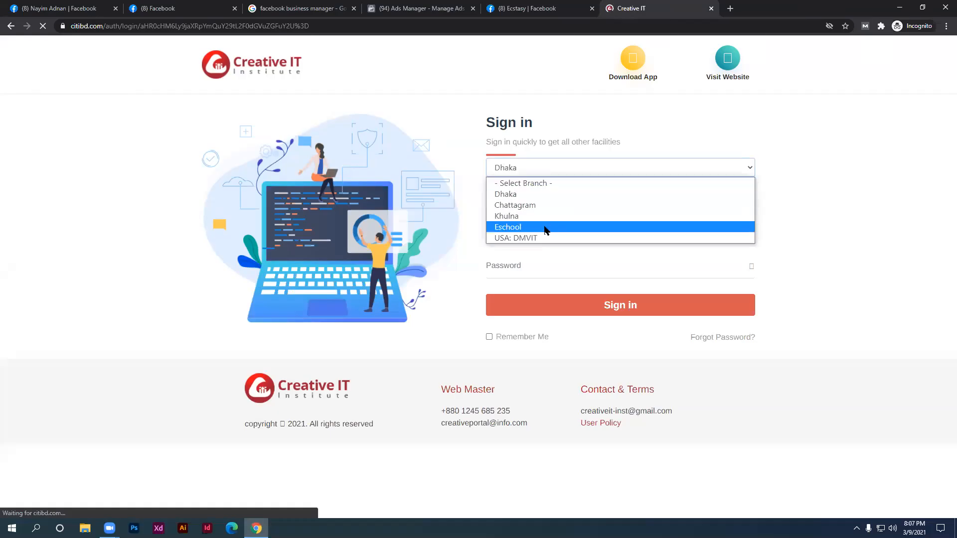
pyautogui.click(545, 228)
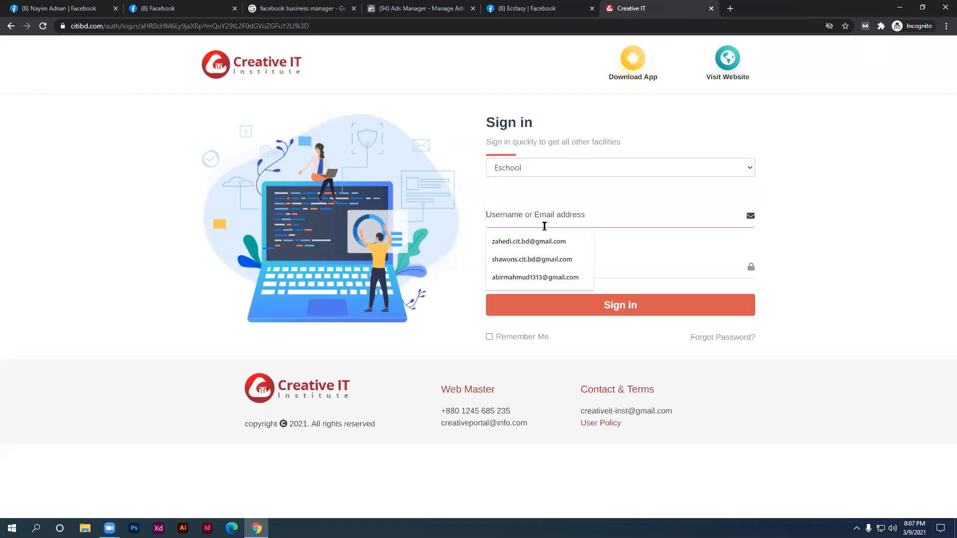
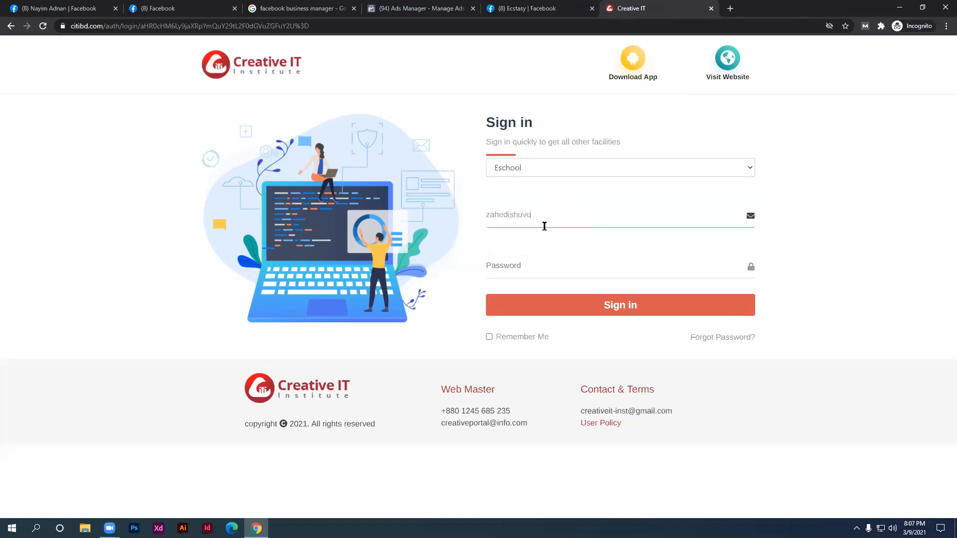
pyautogui.click(523, 254)
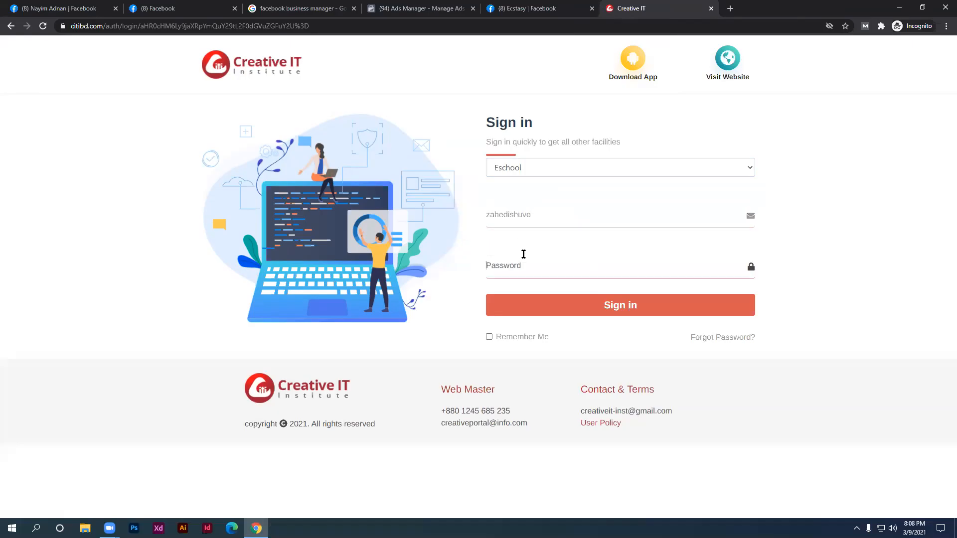
pyautogui.write('••••••••')
pyautogui.click(596, 304)
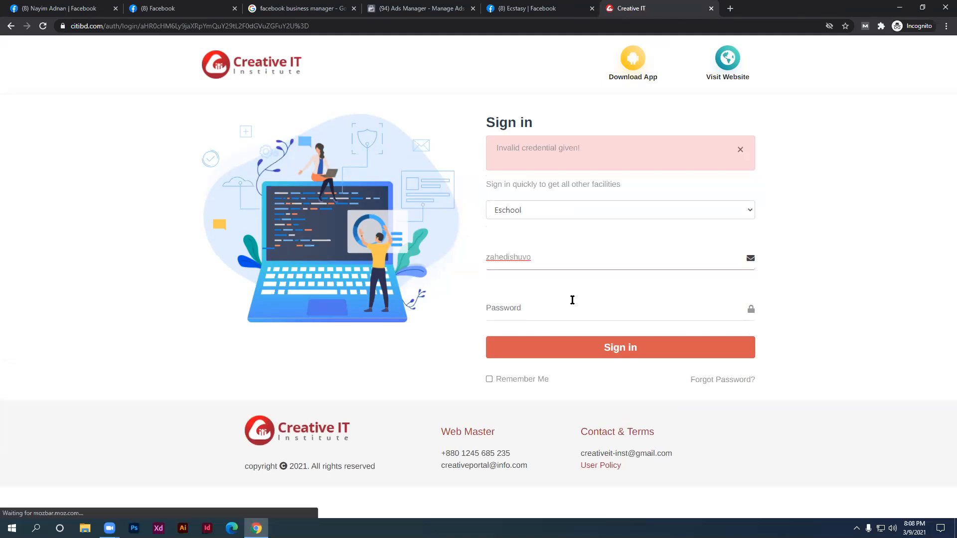
pyautogui.write('•••')
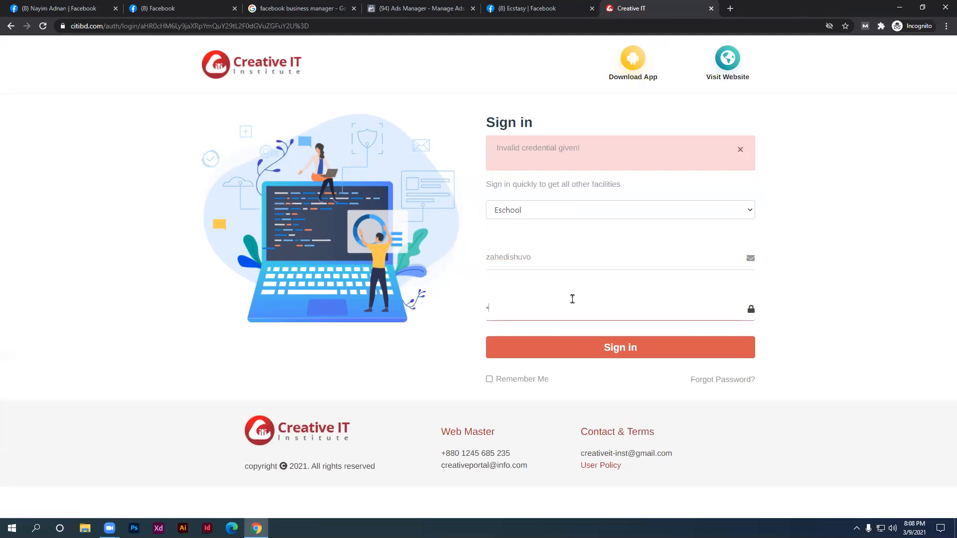
pyautogui.write('•••••')
pyautogui.click(665, 346)
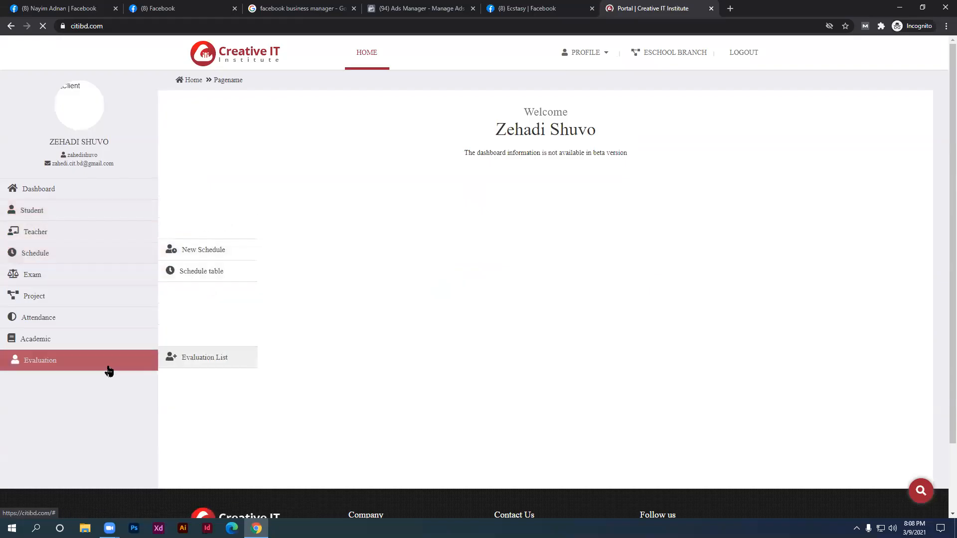
# Open Attendance > Take attendance in a new tab and switch to it
pyautogui.moveTo(96, 324)
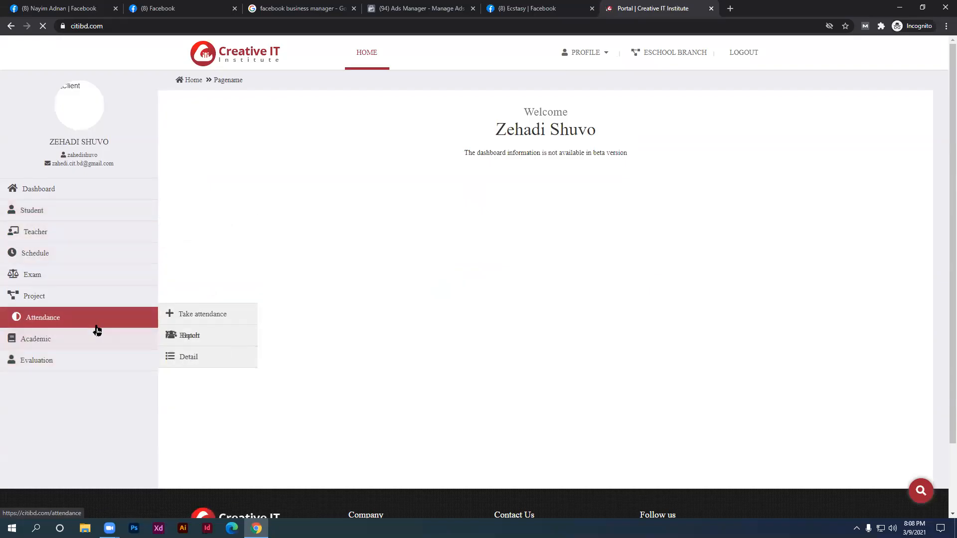
pyautogui.middleClick(188, 319)
pyautogui.click(738, 5)
pyautogui.click(651, 5)
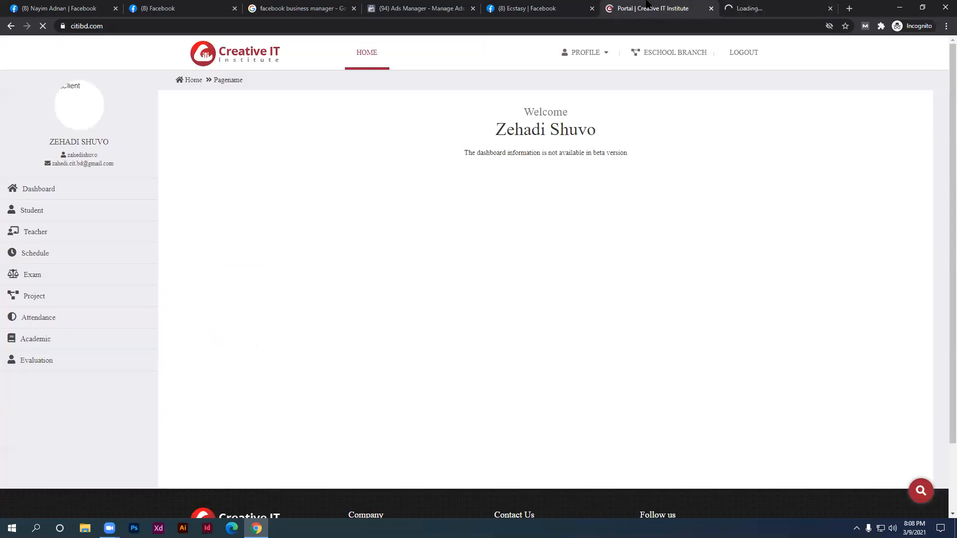
pyautogui.click(730, 4)
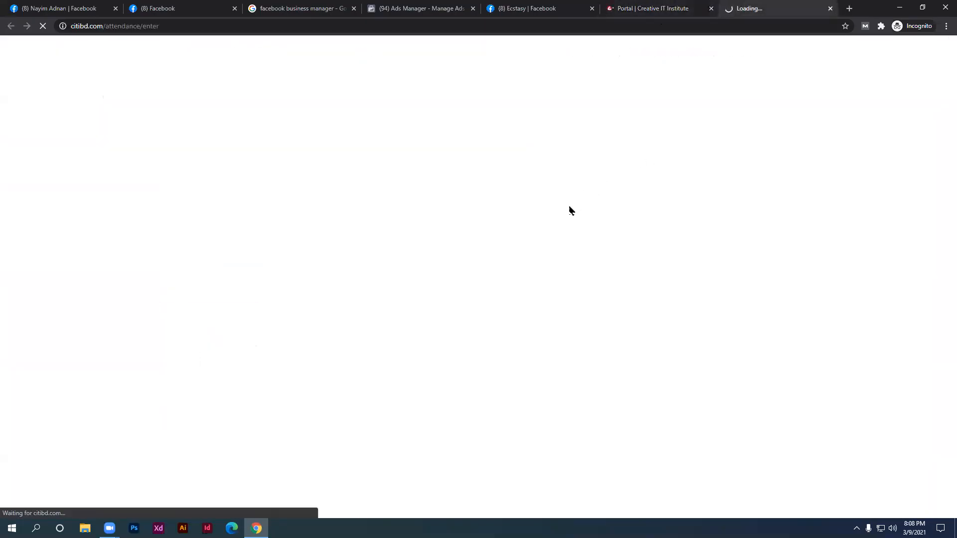
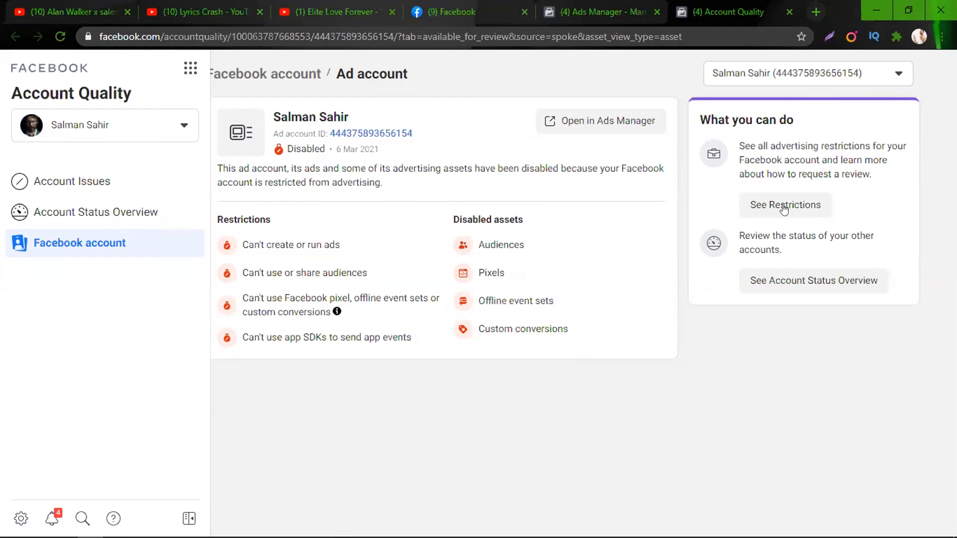
# From the Account Status Overview, open the restricted account's details and request a review
pyautogui.click(792, 285)
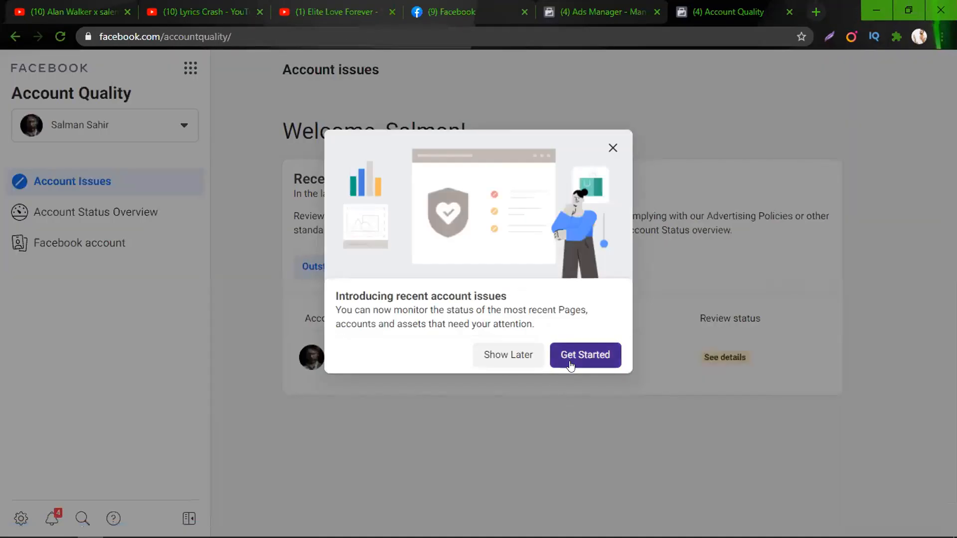
pyautogui.click(568, 363)
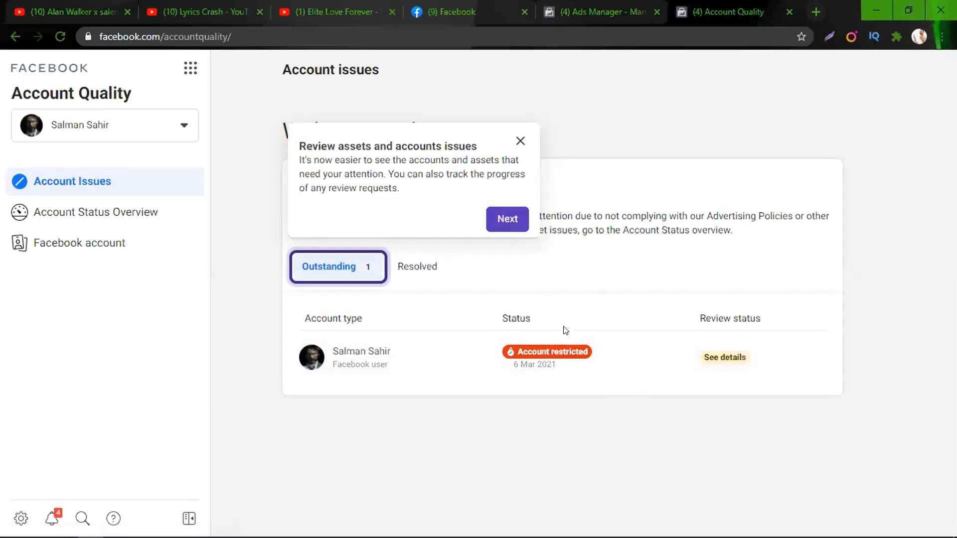
pyautogui.click(735, 355)
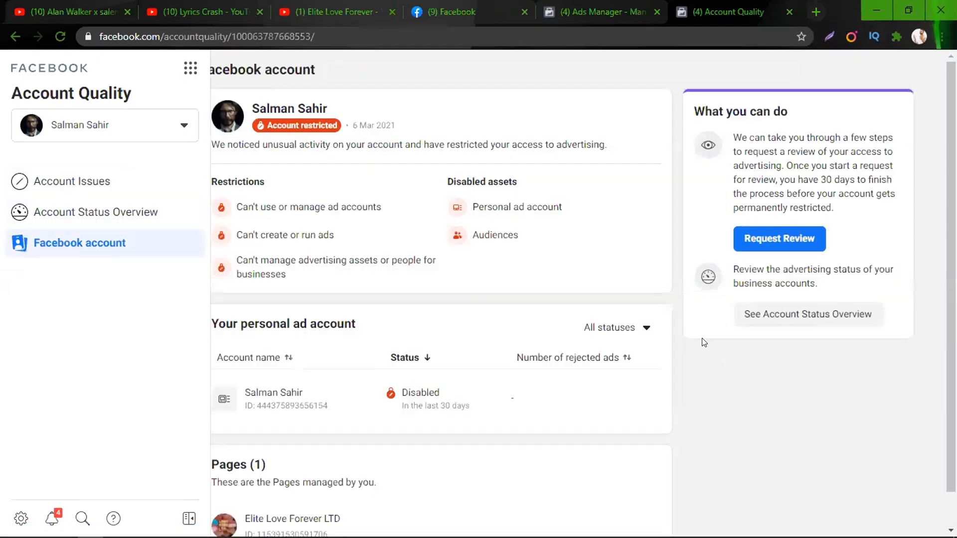
pyautogui.click(777, 241)
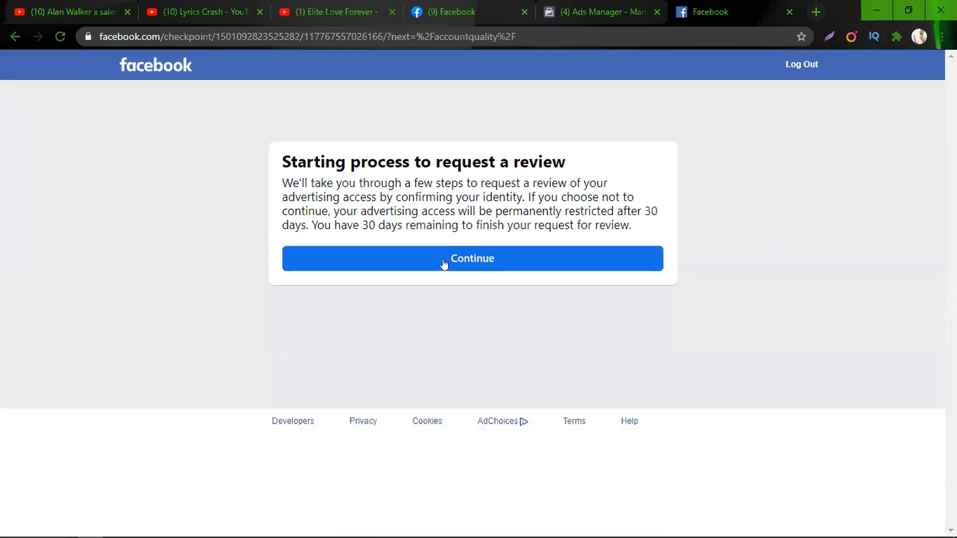
# Pass the reCAPTCHA by marking the three palm tree images and verifying
pyautogui.click(443, 263)
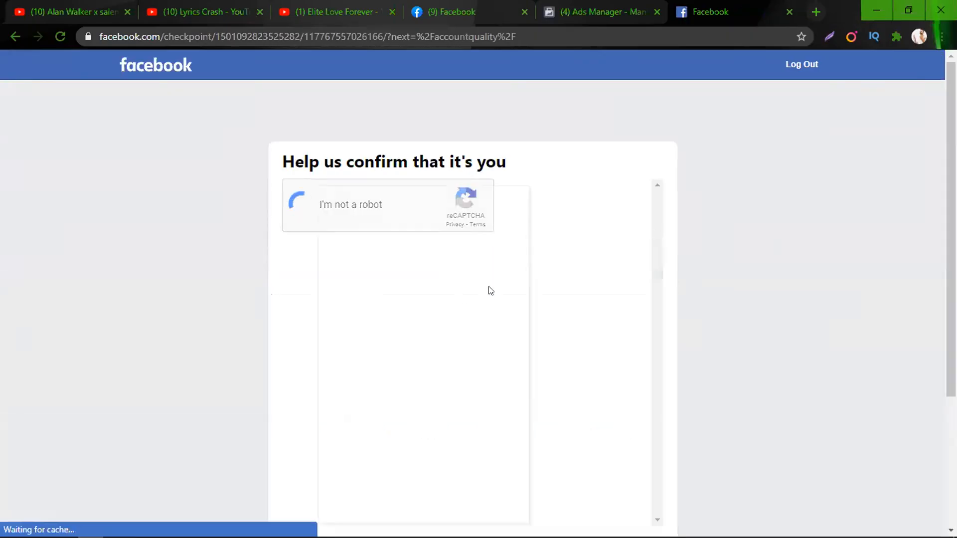
pyautogui.scroll(-2, 363, 251)
pyautogui.scroll(1, 362, 251)
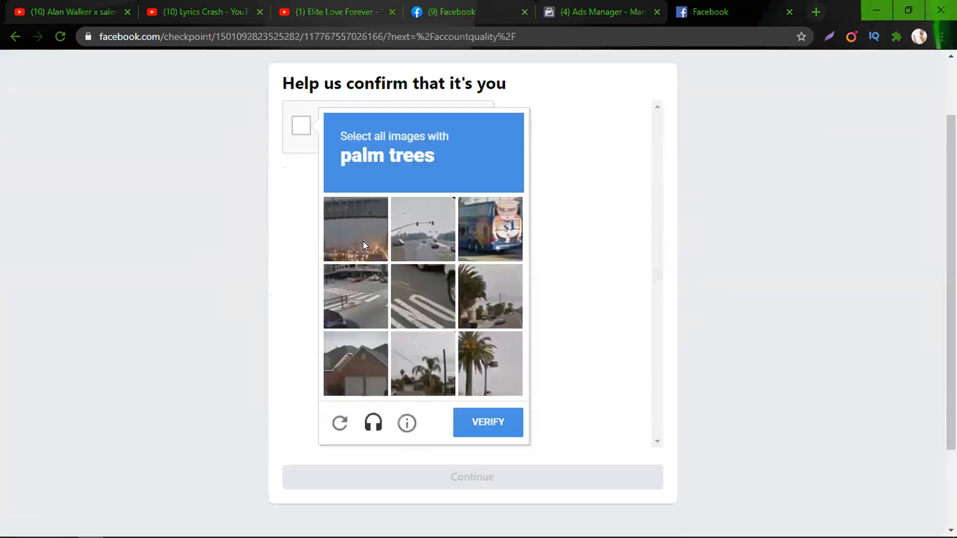
pyautogui.click(482, 299)
pyautogui.click(486, 373)
pyautogui.click(427, 372)
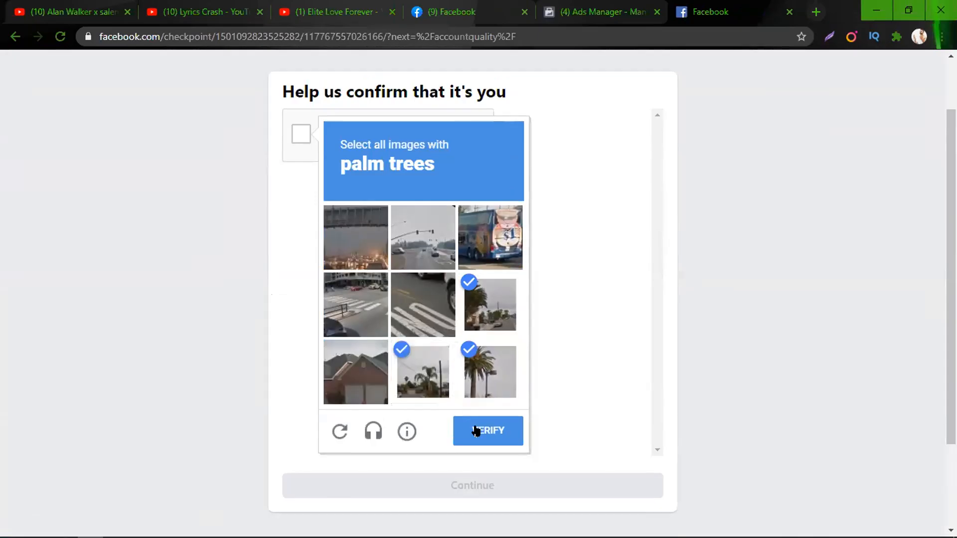
pyautogui.click(485, 431)
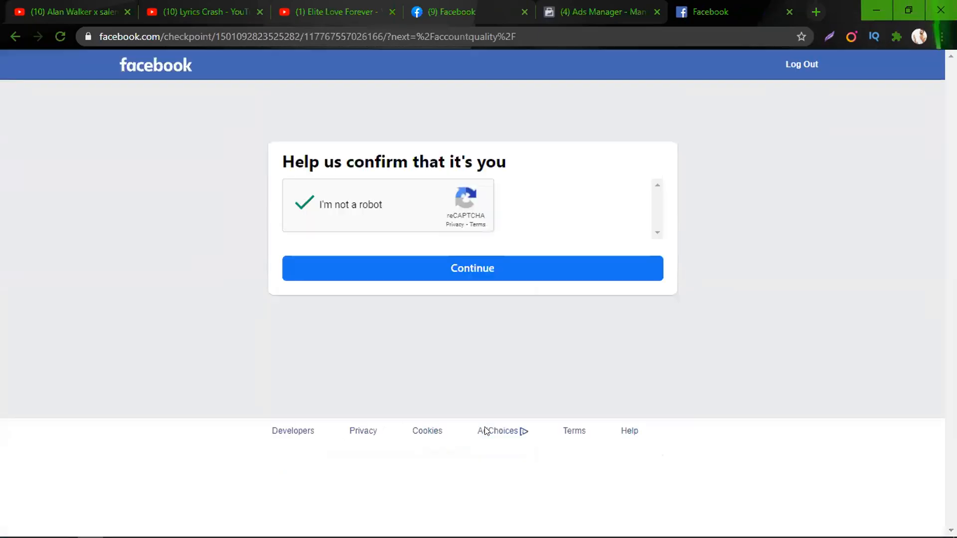
pyautogui.click(475, 267)
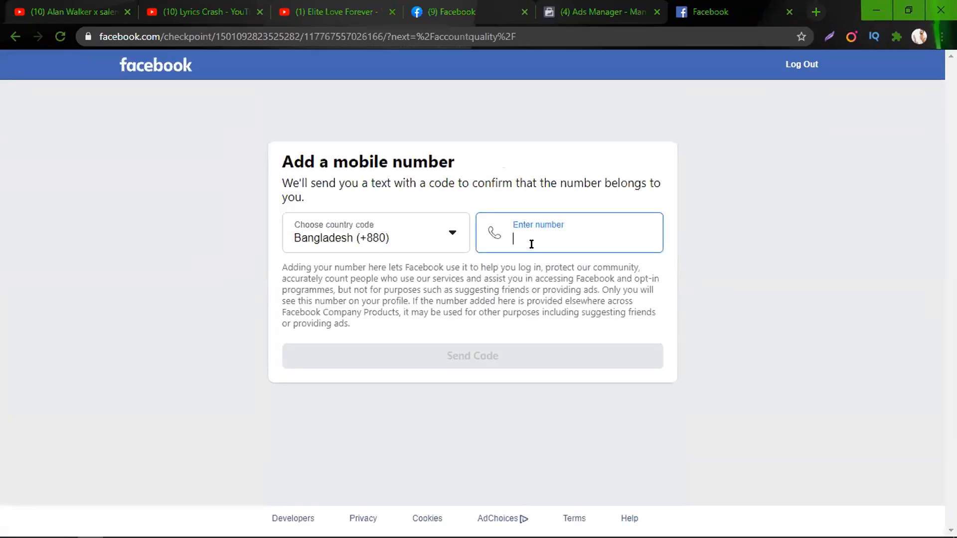
# Enter and correct the mobile number, then submit the texted 6-digit confirmation code
pyautogui.click(531, 241)
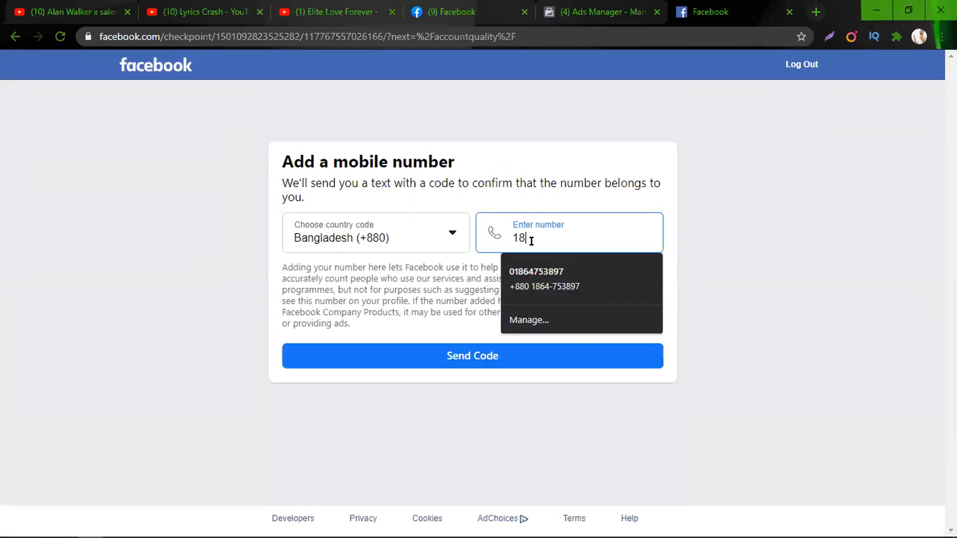
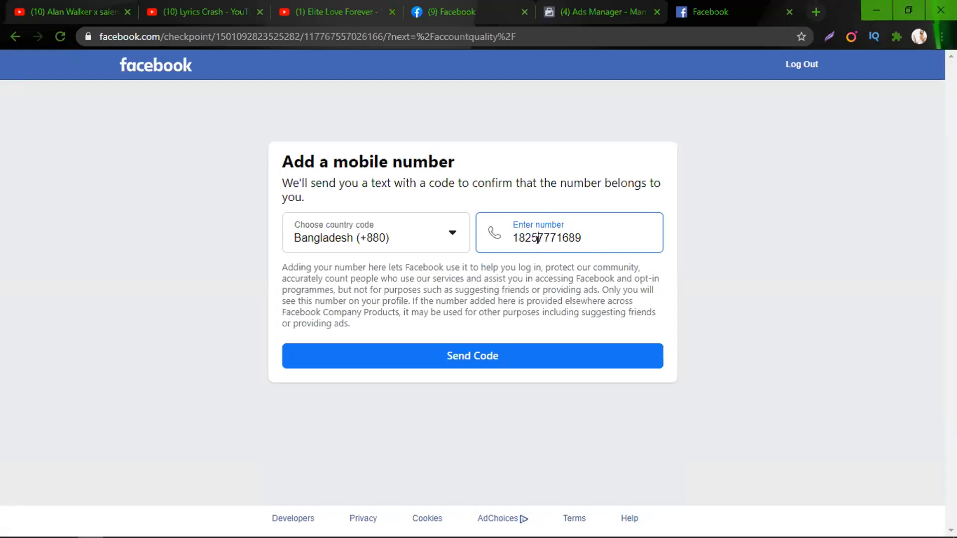
pyautogui.press('Left')
pyautogui.press('Left')
pyautogui.press('Left')
pyautogui.press('Left')
pyautogui.press('Left')
pyautogui.press('Left')
pyautogui.press('Left')
pyautogui.press('BackSpace')
pyautogui.click(475, 355)
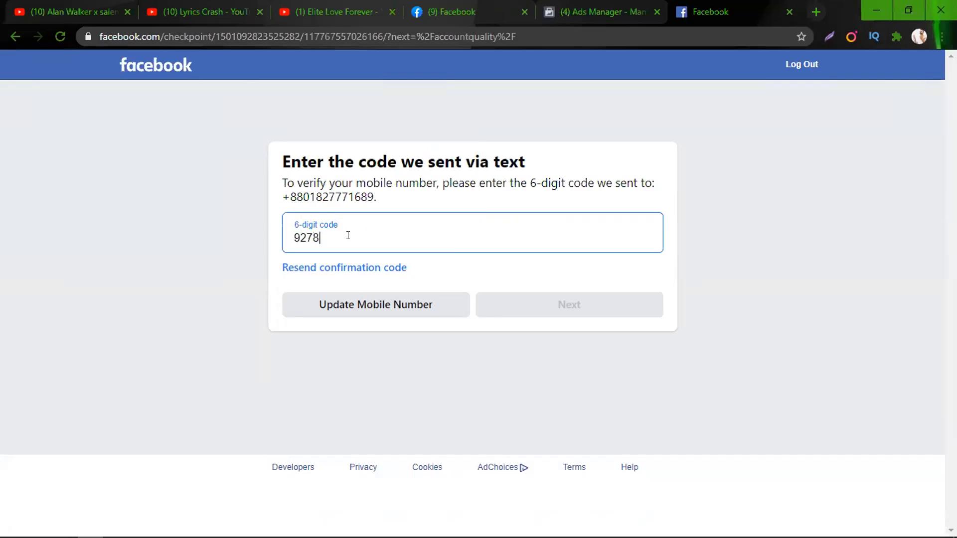
pyautogui.write('60')
pyautogui.click(520, 303)
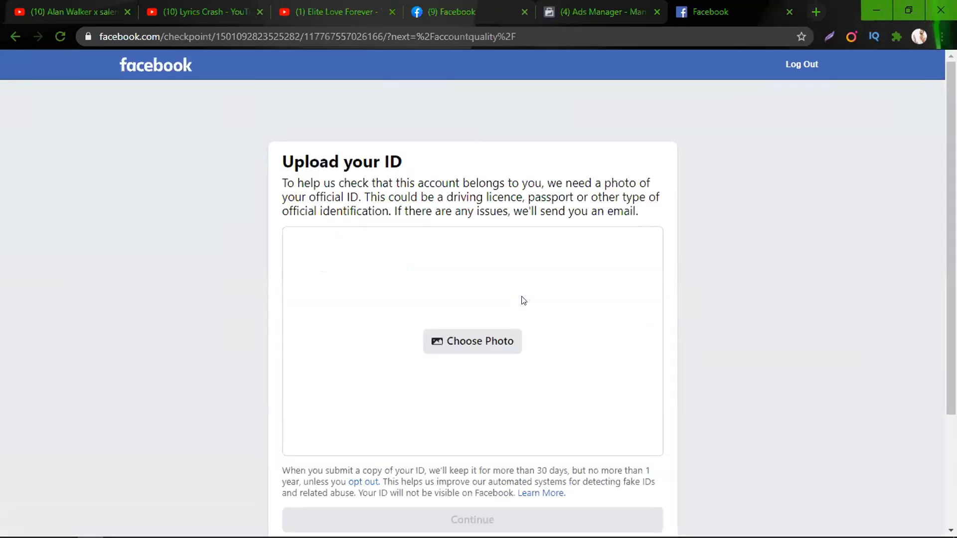
# Open the ID photo file picker and look inside New folder on the NeVeR (D:) drive
pyautogui.scroll(-3, 487, 307)
pyautogui.click(489, 200)
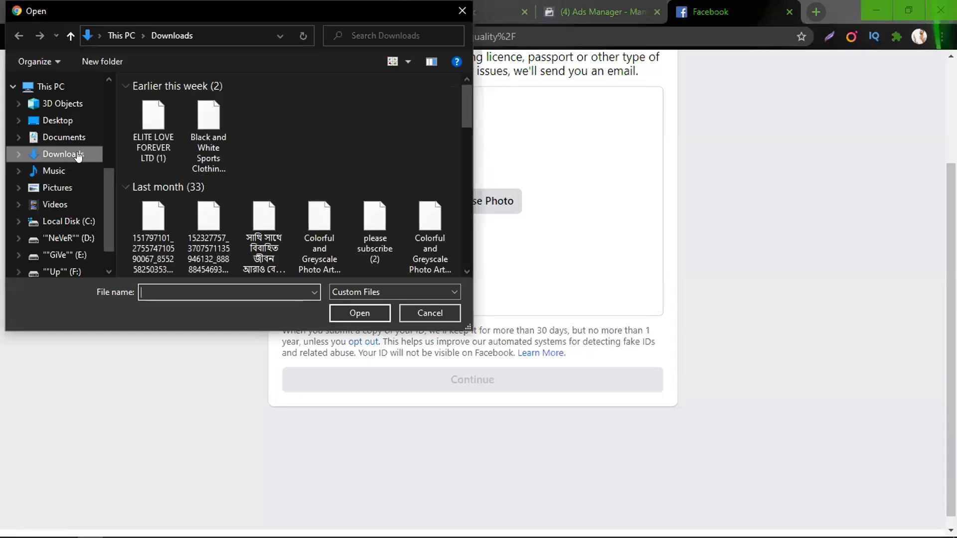
pyautogui.click(52, 243)
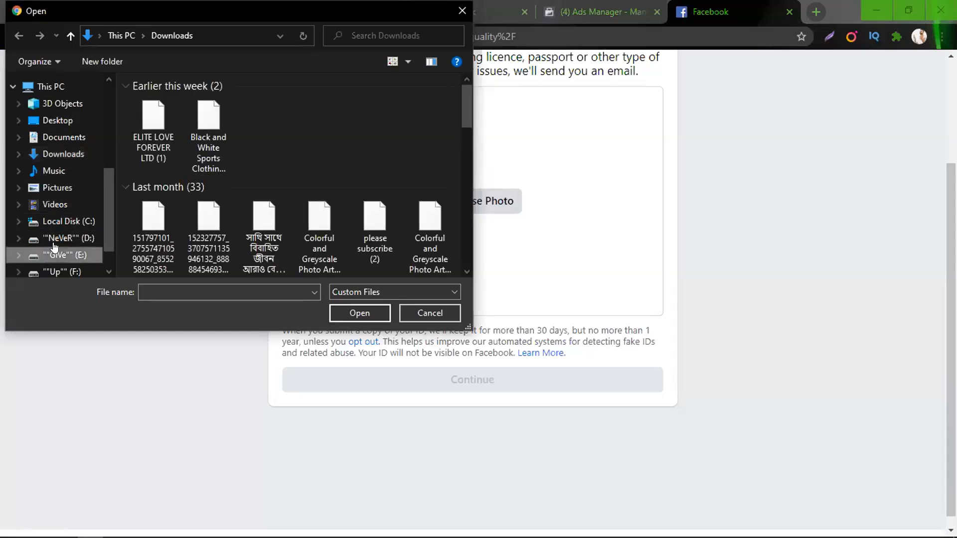
pyautogui.click(65, 253)
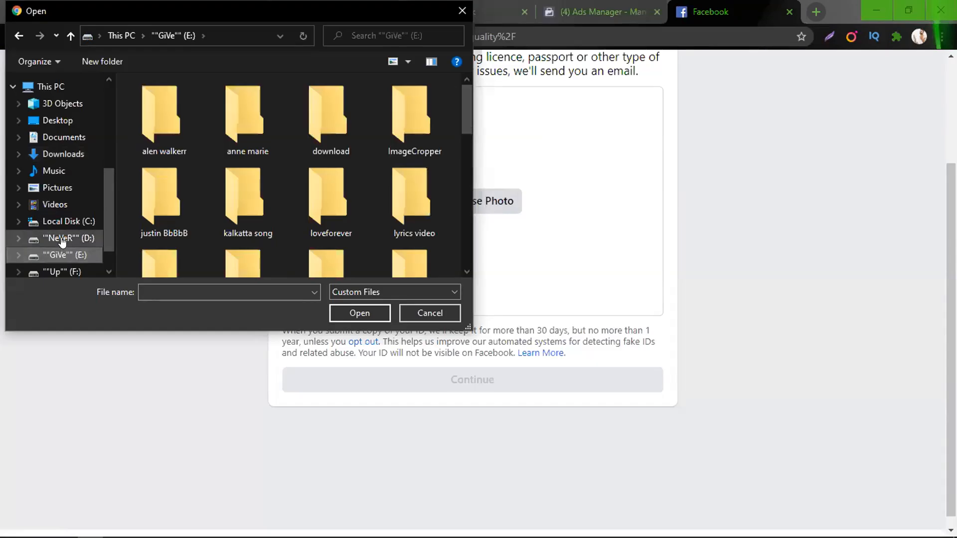
pyautogui.click(61, 241)
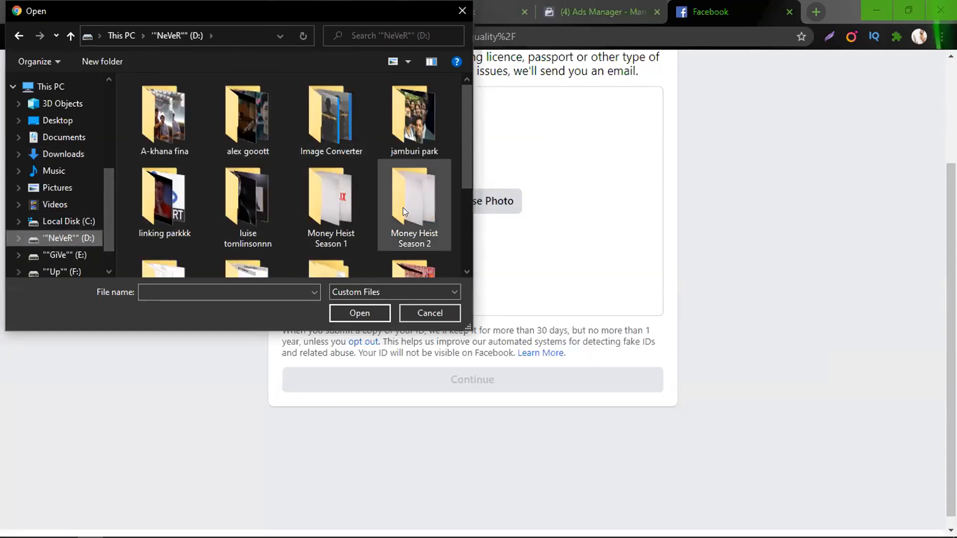
pyautogui.scroll(-1, 394, 200)
pyautogui.scroll(-2, 206, 230)
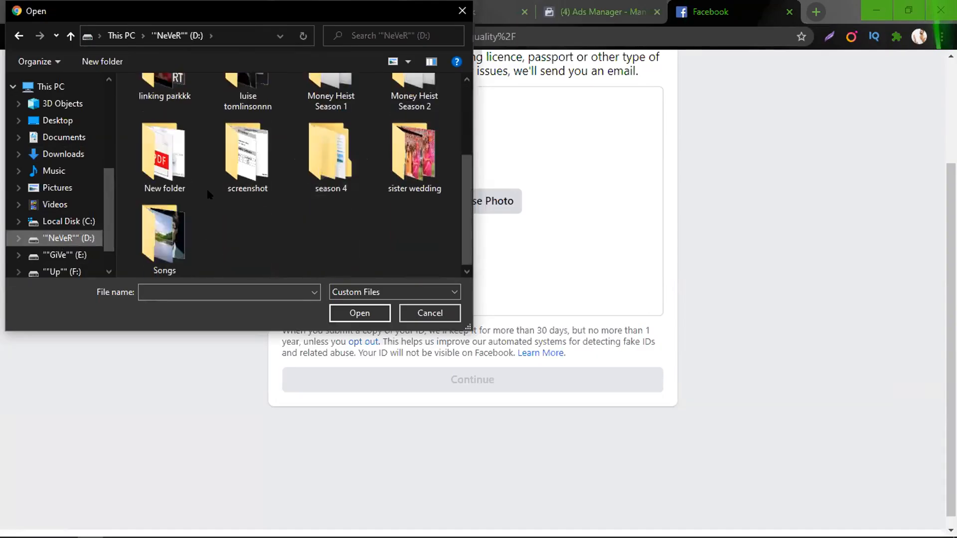
pyautogui.click(149, 168)
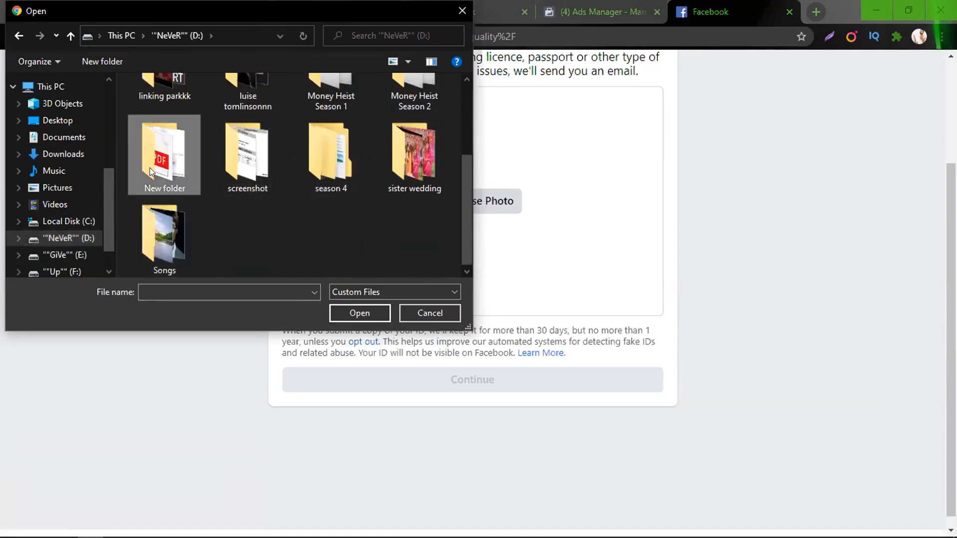
pyautogui.doubleClick(149, 168)
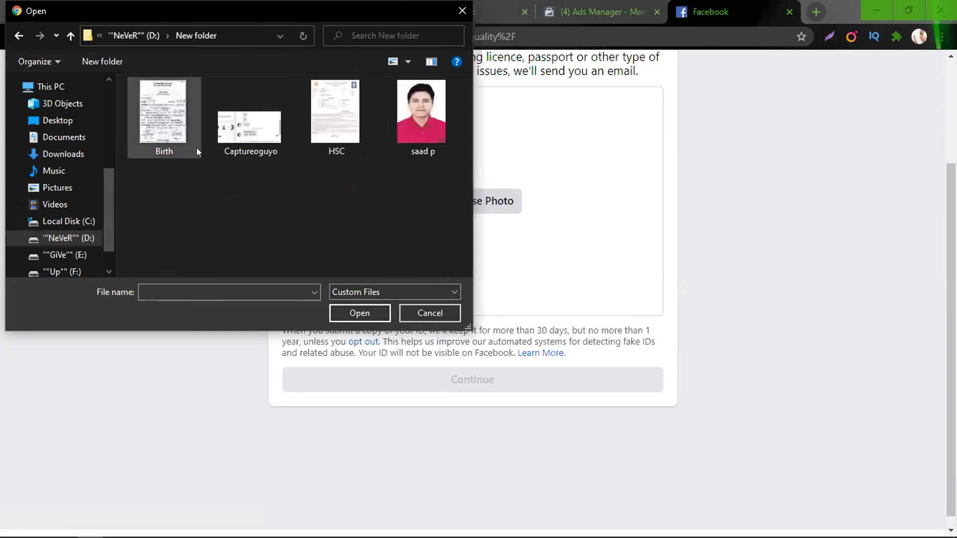
pyautogui.click(18, 30)
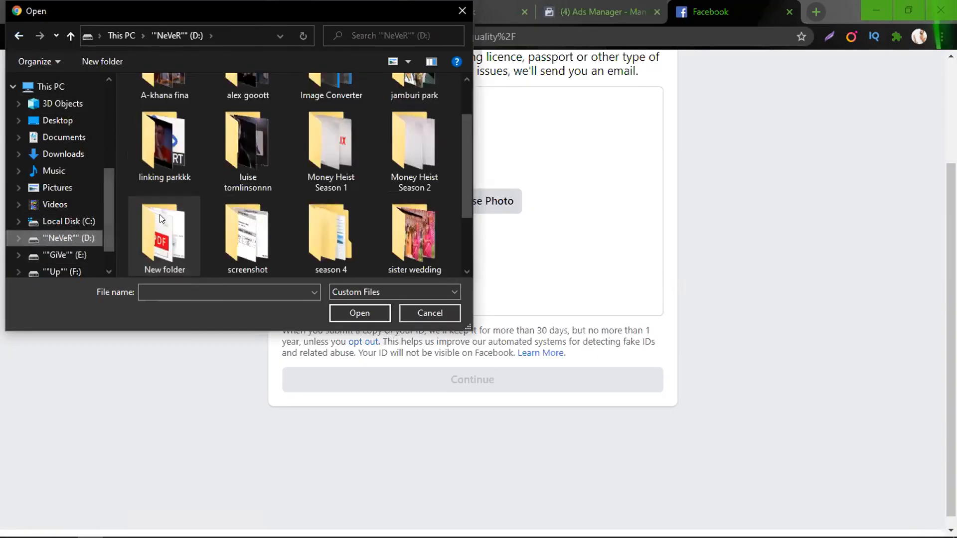
# Browse the Up (F:) drive's Download folder, checking its Documents and document subfolders
pyautogui.click(51, 254)
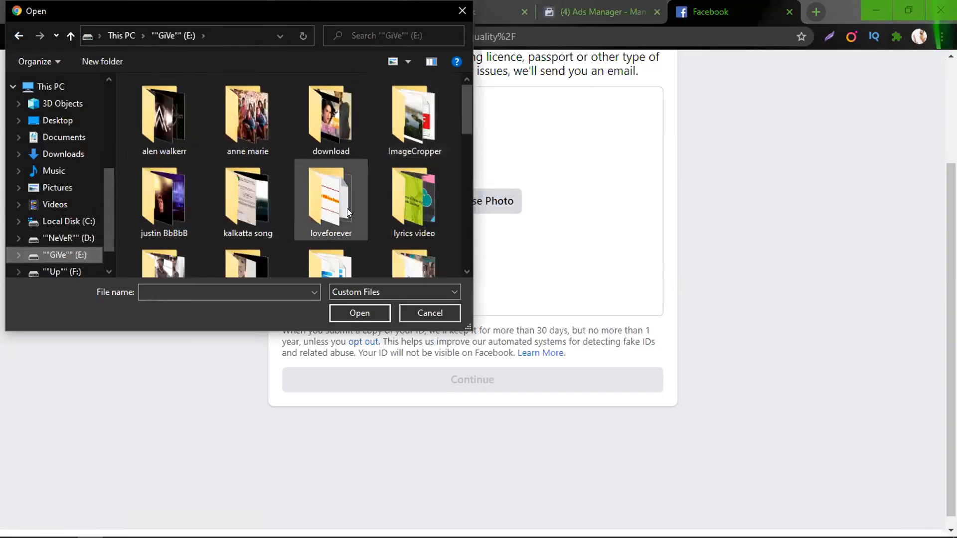
pyautogui.scroll(-1, 348, 208)
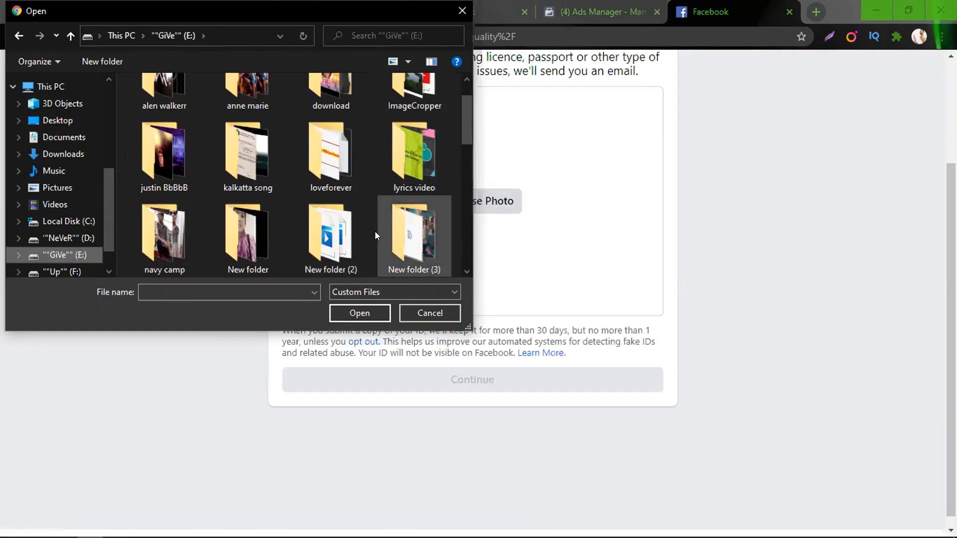
pyautogui.scroll(-4, 324, 230)
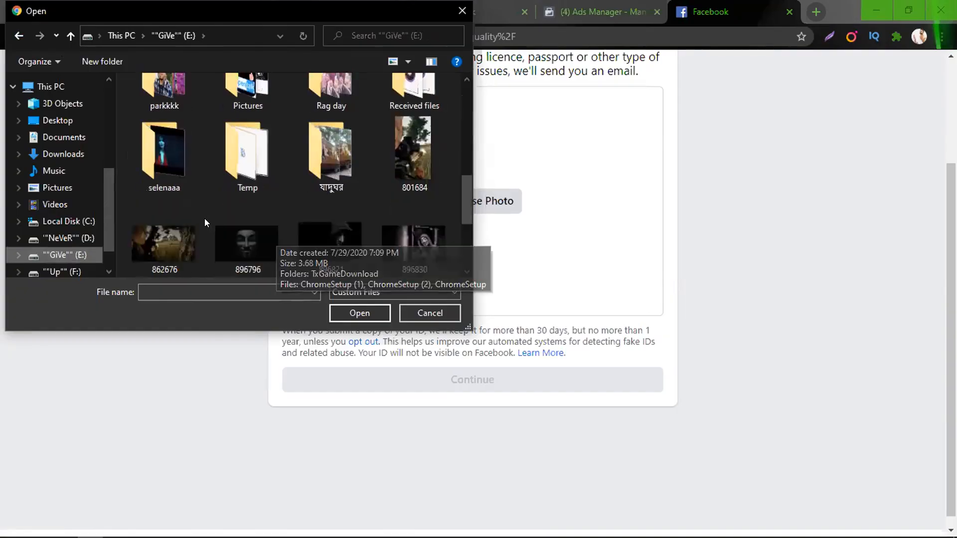
pyautogui.click(50, 271)
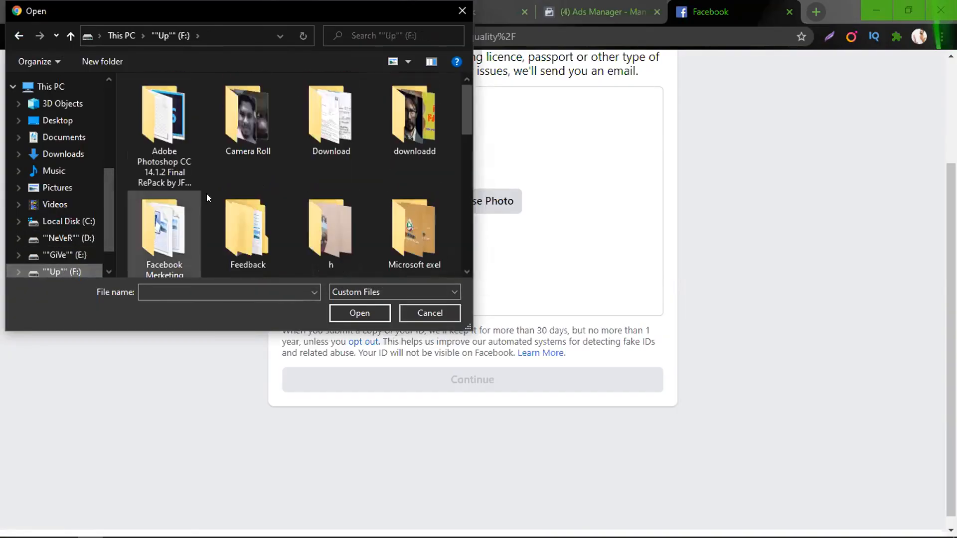
pyautogui.click(325, 128)
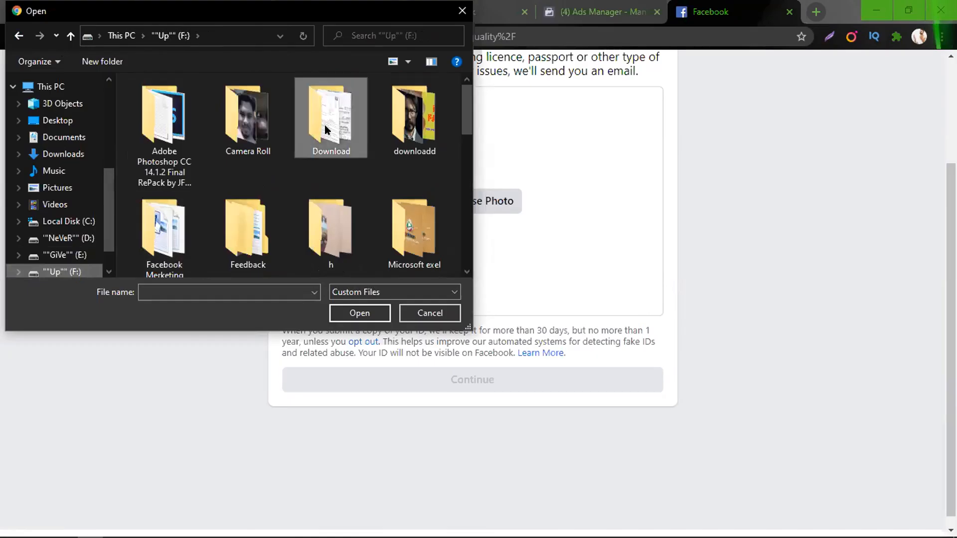
pyautogui.press('Return')
pyautogui.doubleClick(246, 120)
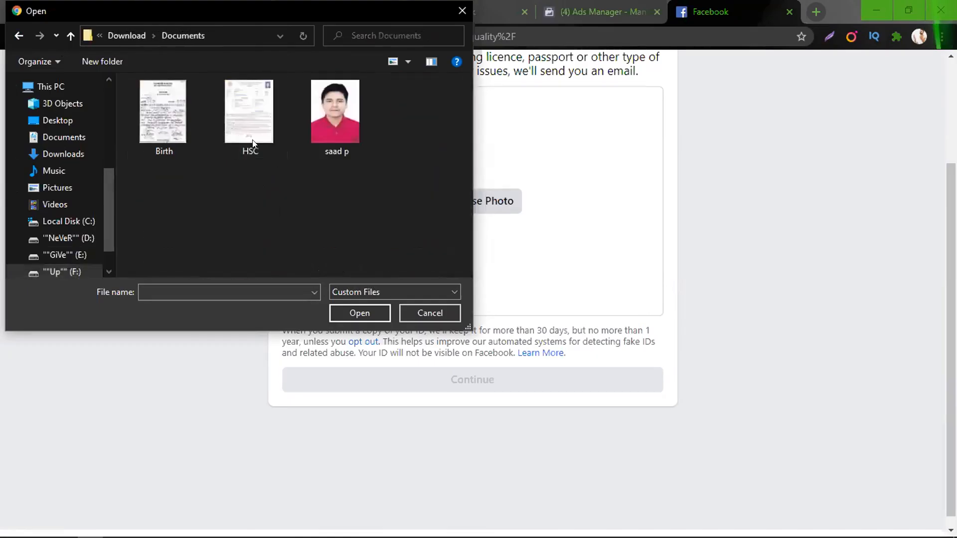
pyautogui.click(23, 36)
pyautogui.doubleClick(152, 114)
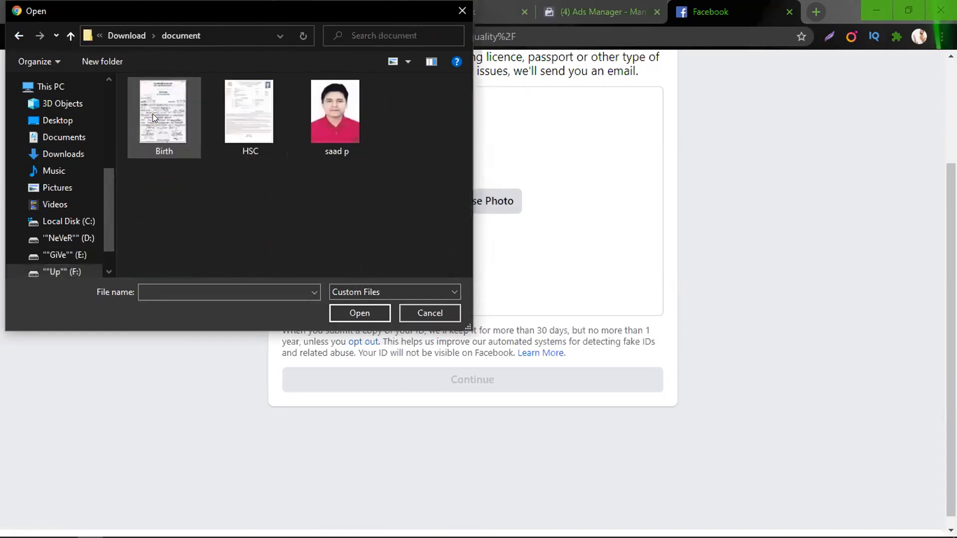
pyautogui.click(15, 34)
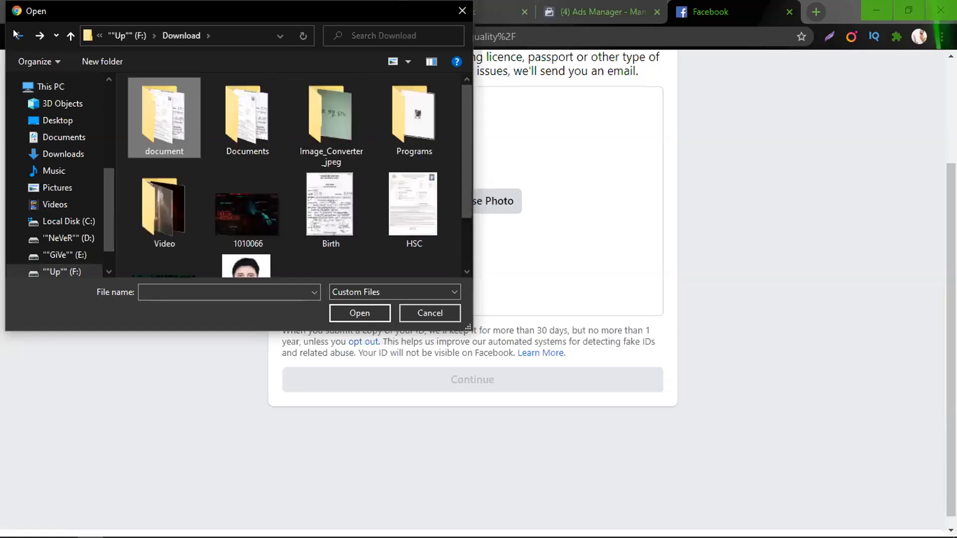
pyautogui.scroll(-1, 332, 160)
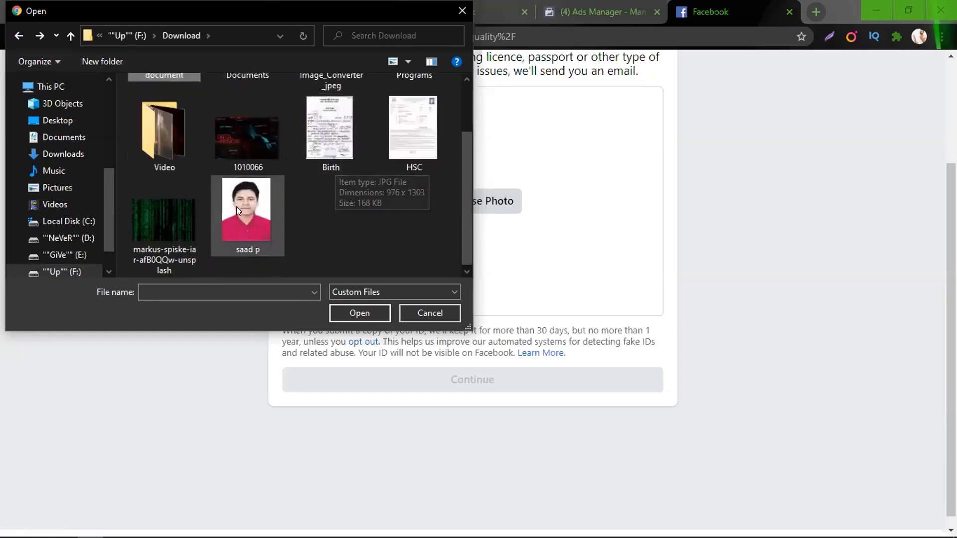
pyautogui.scroll(1, 236, 206)
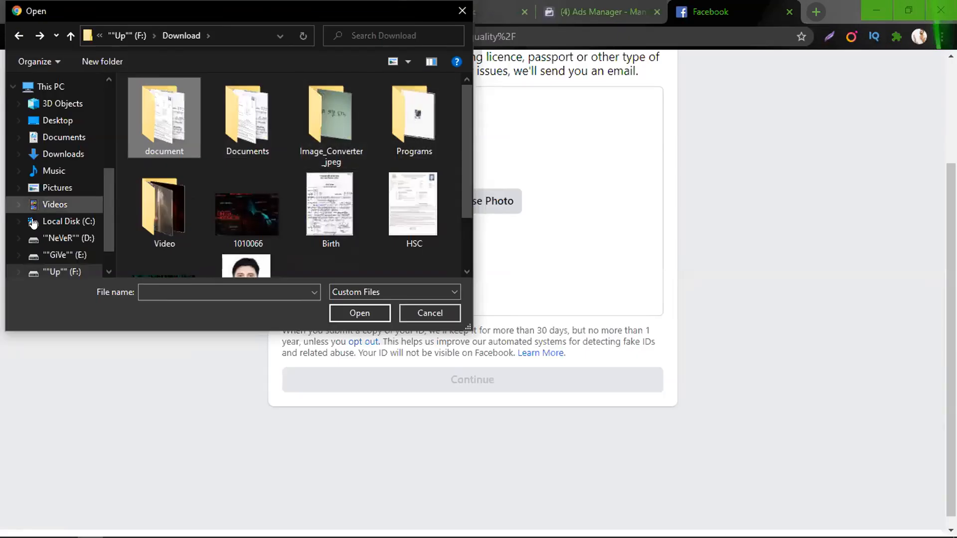
# Recheck F:\Download's Programs and document folders, then open New folder on drive D:
pyautogui.click(65, 271)
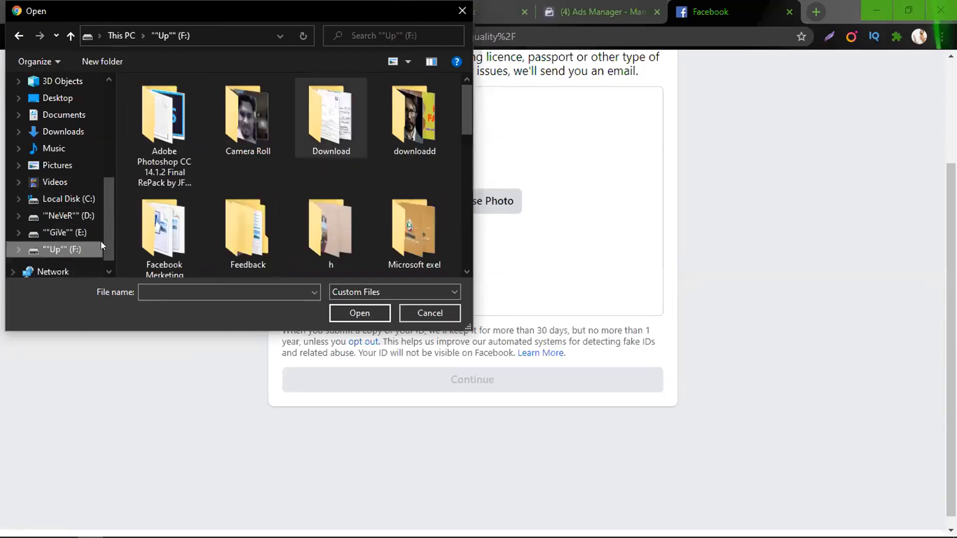
pyautogui.doubleClick(307, 128)
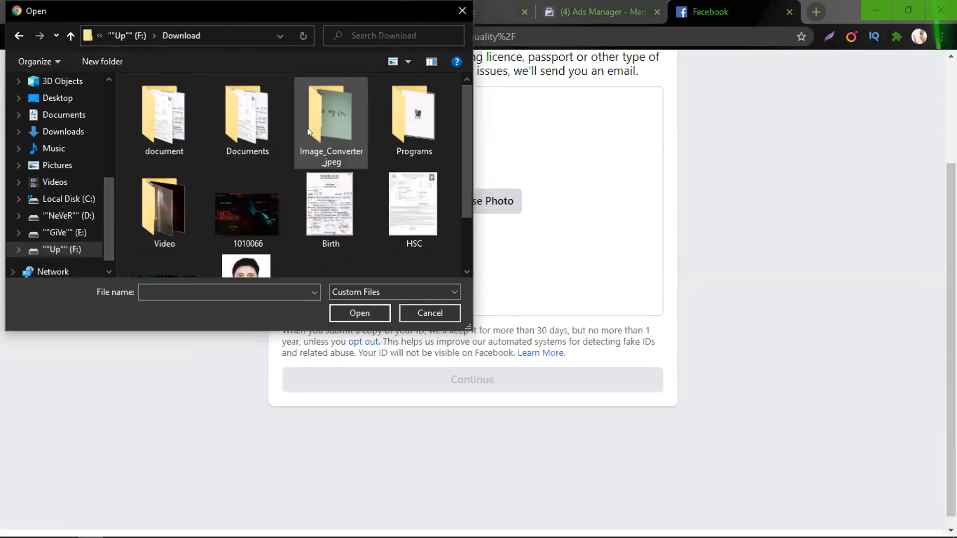
pyautogui.doubleClick(413, 136)
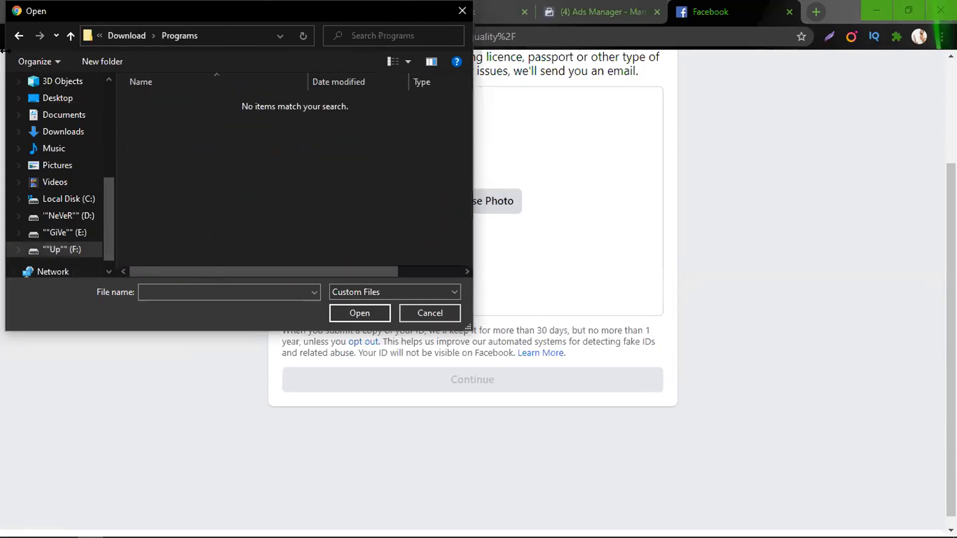
pyautogui.click(19, 35)
pyautogui.scroll(-2, 218, 182)
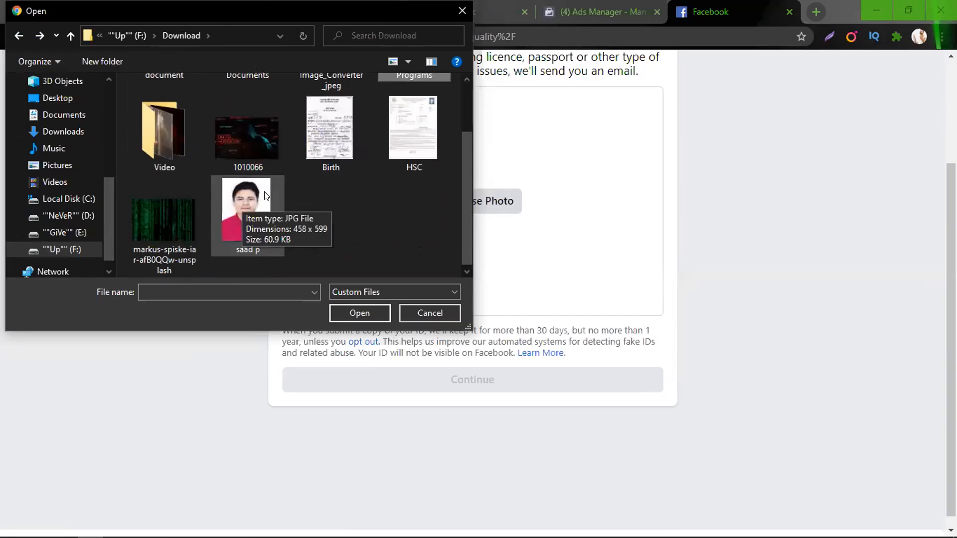
pyautogui.scroll(2, 264, 192)
pyautogui.doubleClick(172, 130)
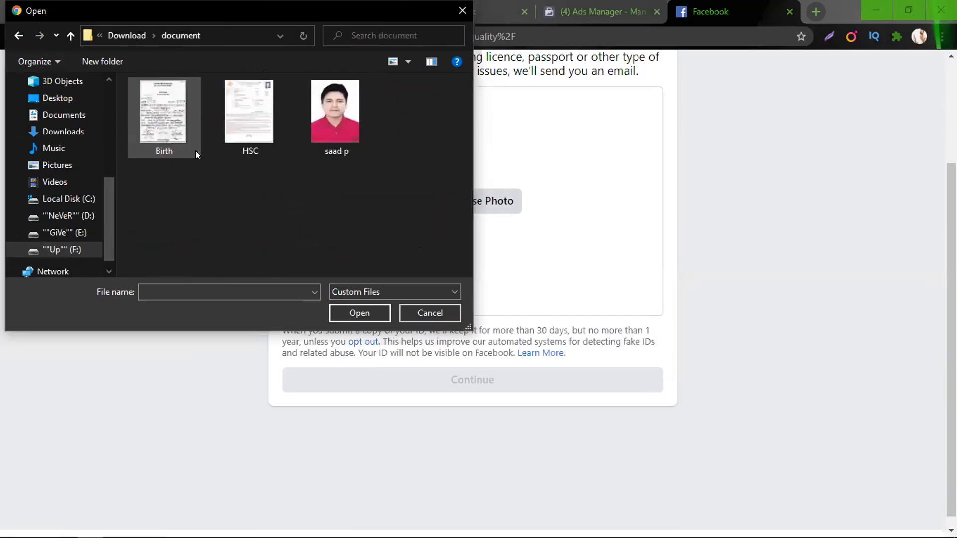
pyautogui.click(19, 35)
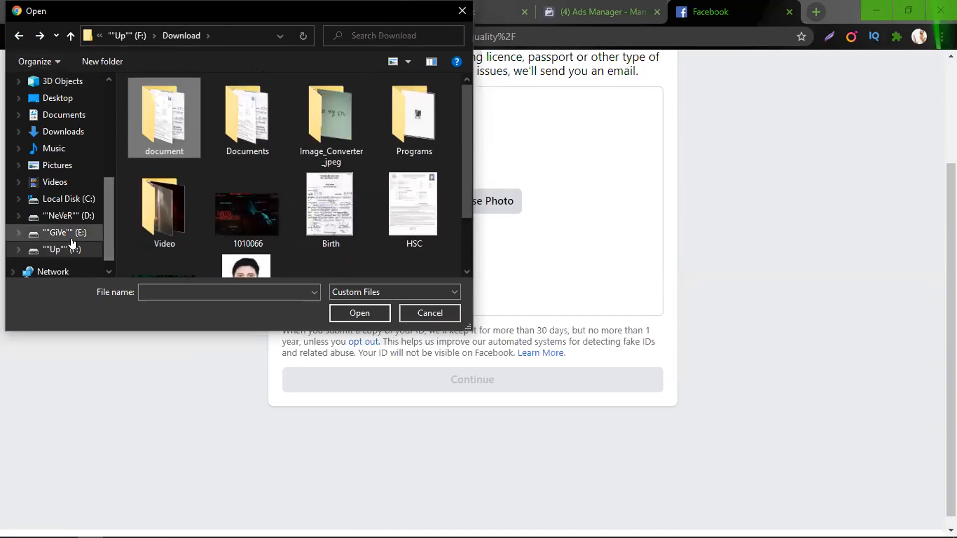
pyautogui.click(62, 216)
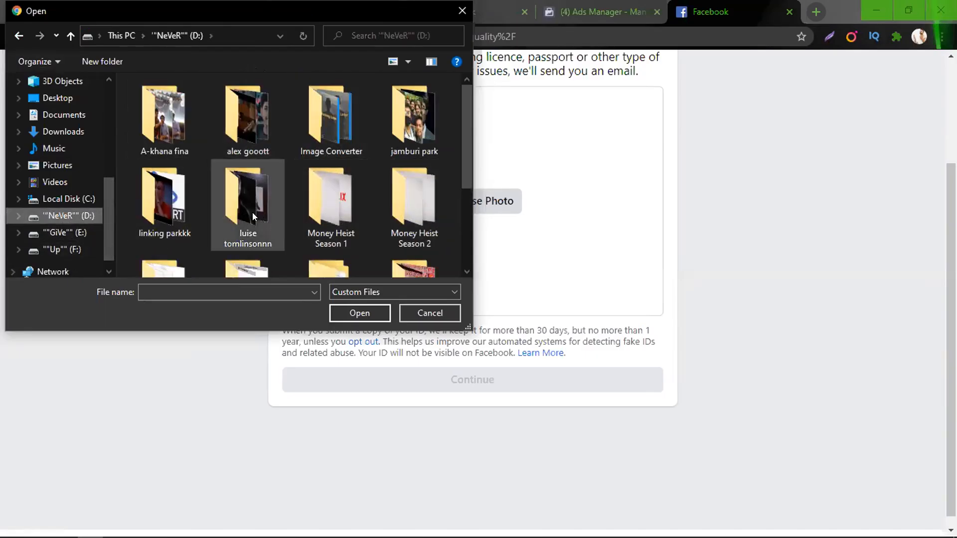
pyautogui.scroll(-1, 244, 214)
pyautogui.doubleClick(178, 225)
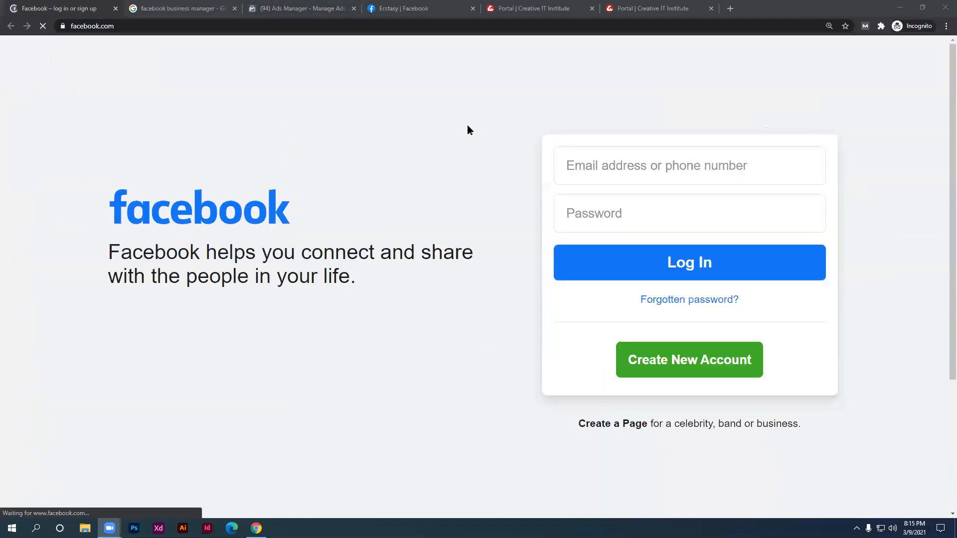
# Close the Facebook login, Google search, Ads Manager, Ecstasy and portal tabs, then restore the ID upload window
pyautogui.click(115, 9)
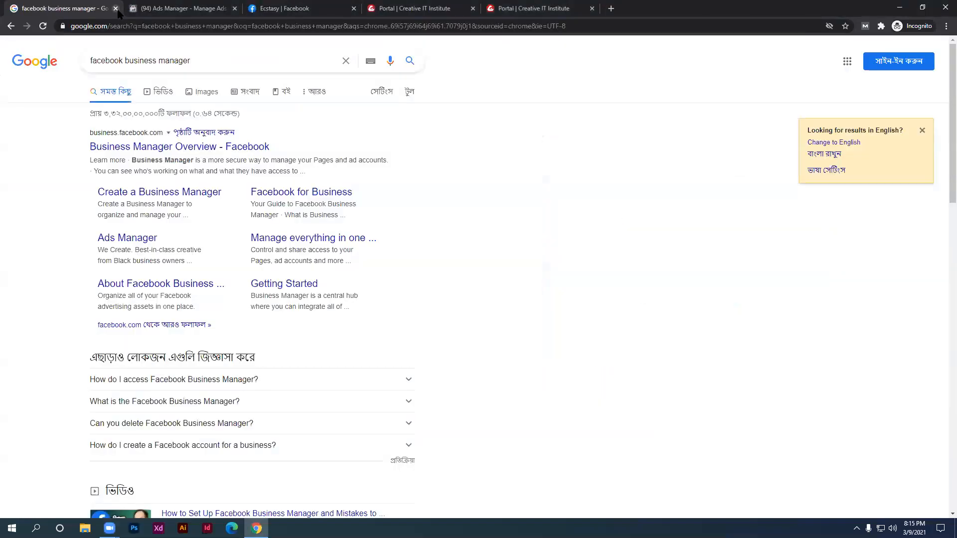
pyautogui.click(118, 8)
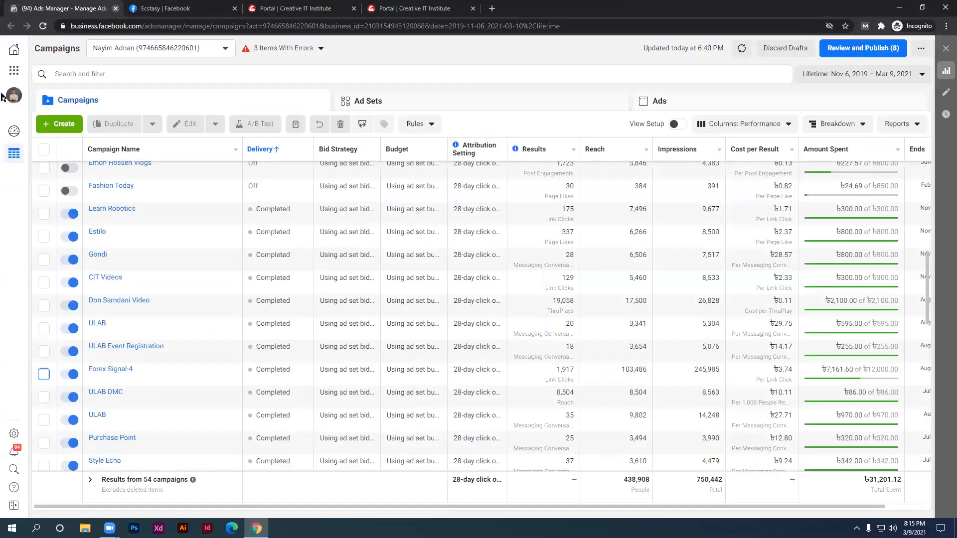
pyautogui.moveTo(14, 71)
pyautogui.click(73, 165)
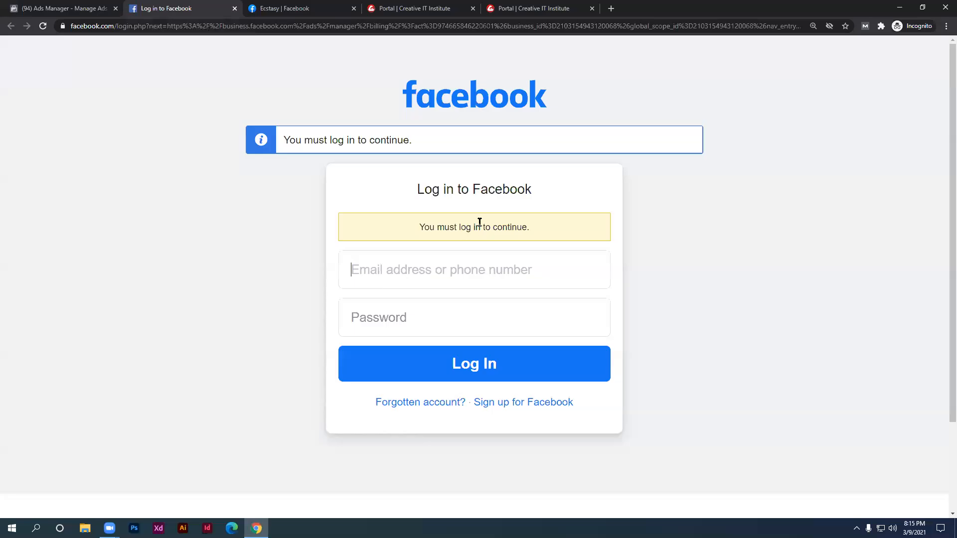
pyautogui.click(235, 10)
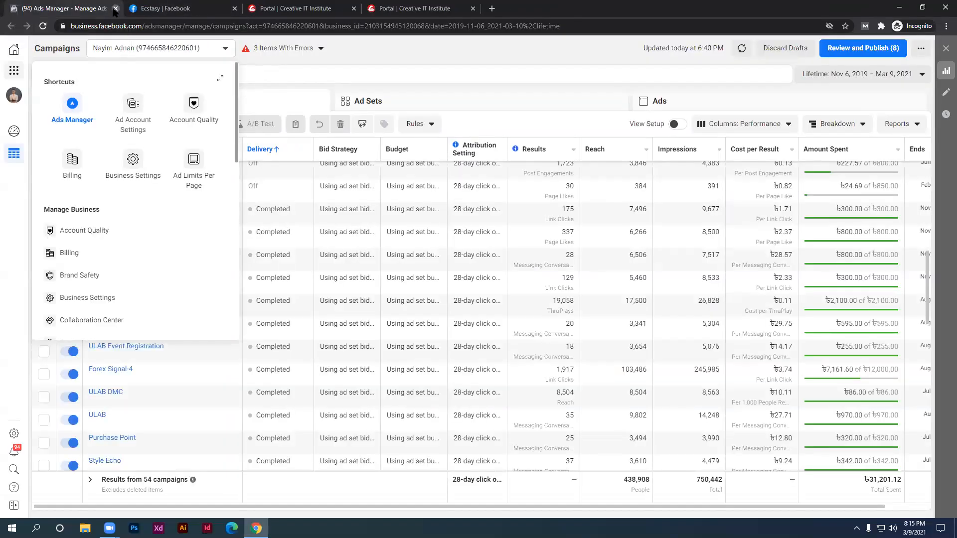
pyautogui.click(115, 8)
pyautogui.click(115, 8)
pyautogui.click(115, 9)
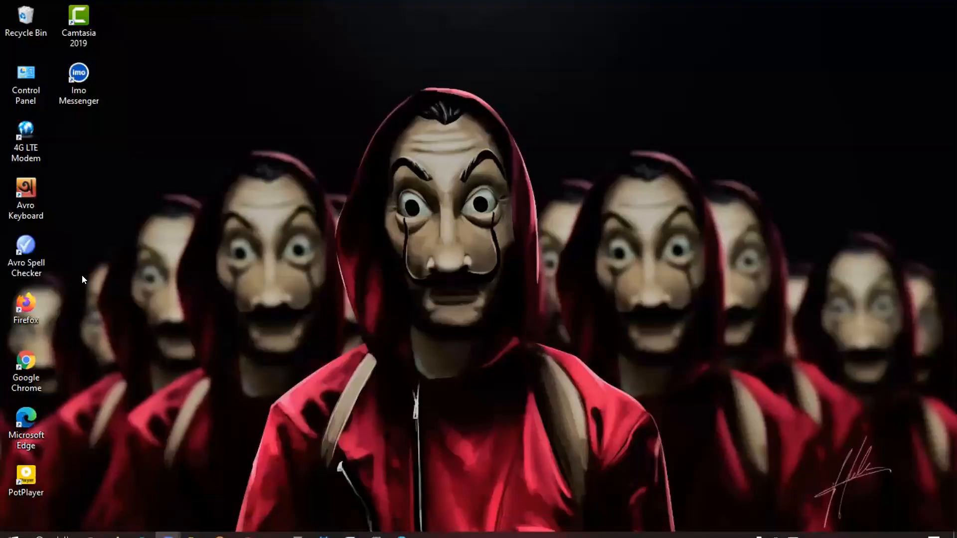
pyautogui.click(90, 527)
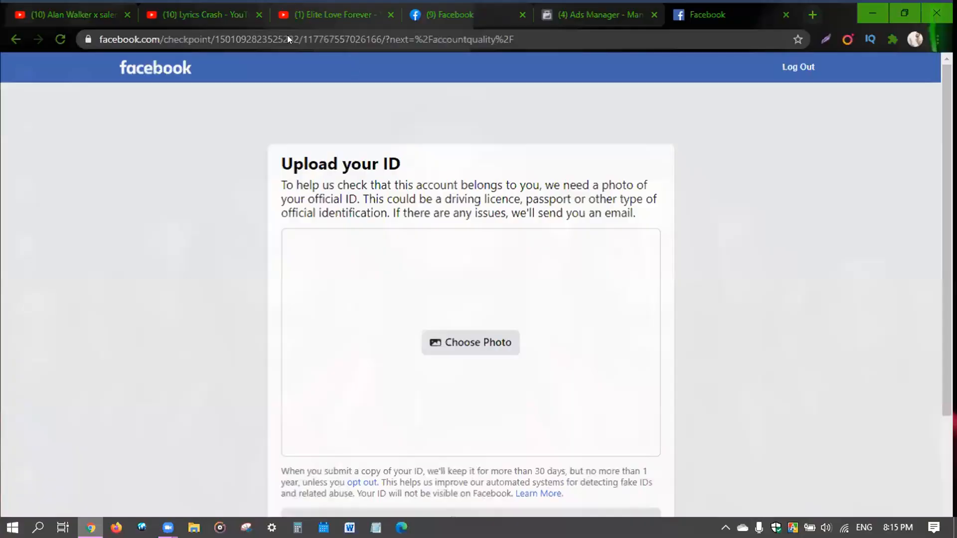
# Search Google for 'facebook ad manager' in a new tab, enter Ads Manager and open its shortcuts menu
pyautogui.hotkey('ctrl', 't')
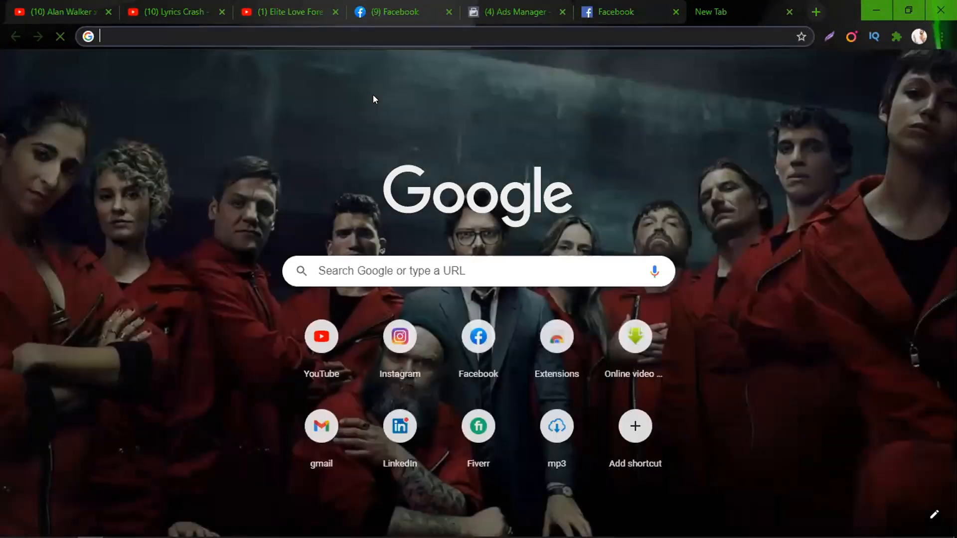
pyautogui.write('facebook')
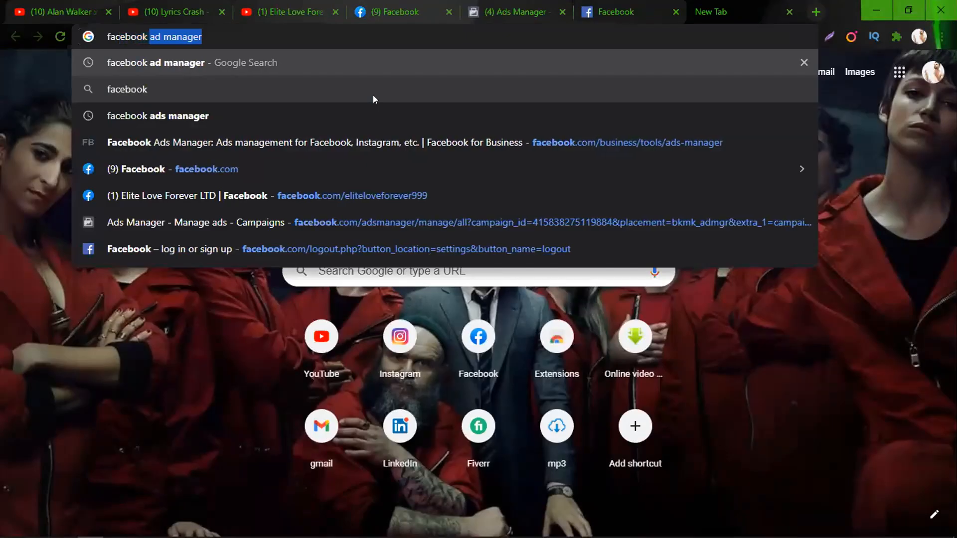
pyautogui.click(170, 63)
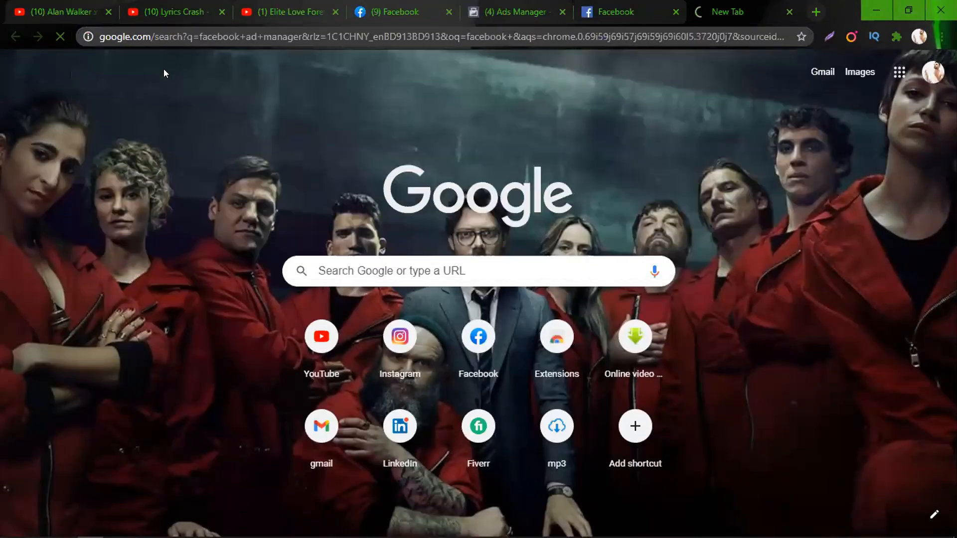
pyautogui.click(171, 208)
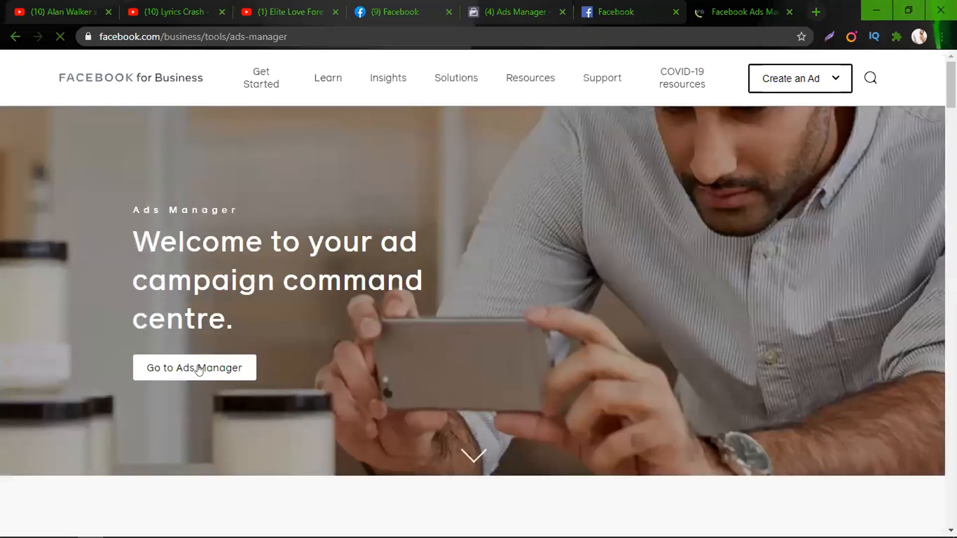
pyautogui.click(198, 369)
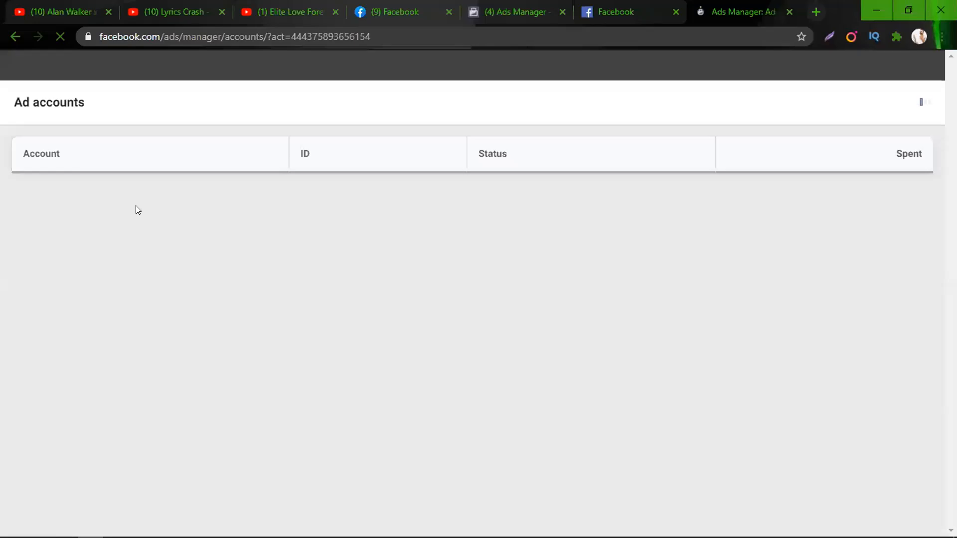
pyautogui.click(35, 67)
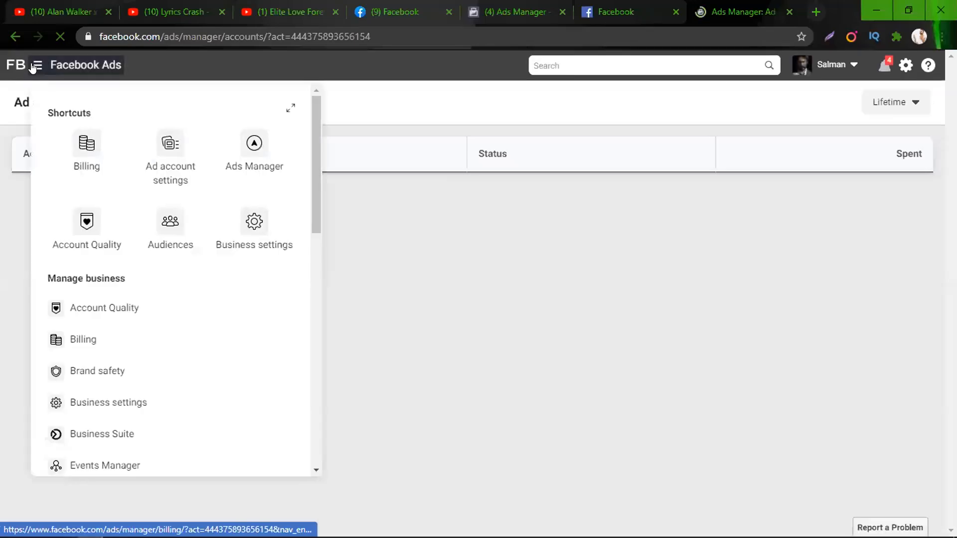
# Go to Billing and open Payment settings, showing the ad account disabled with $0.00 due
pyautogui.click(90, 163)
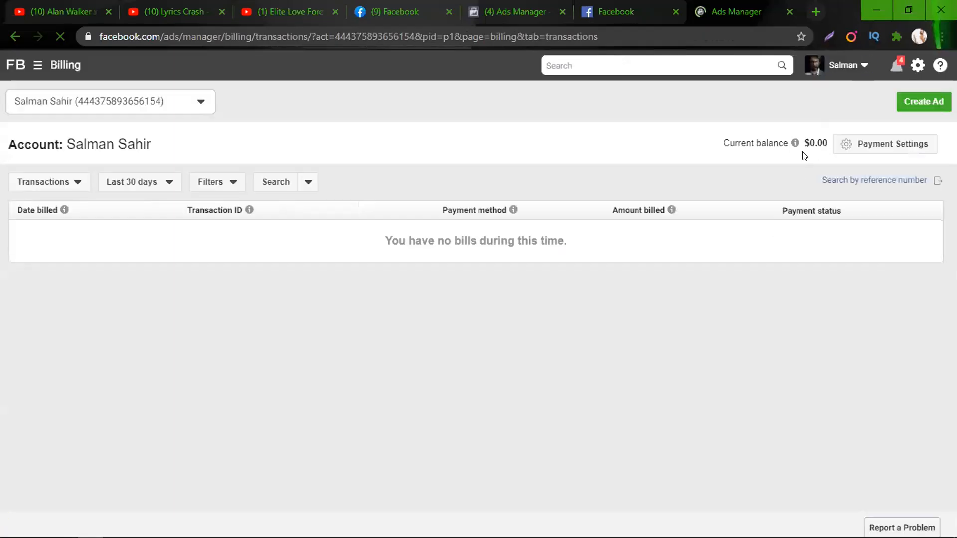
pyautogui.moveTo(795, 143)
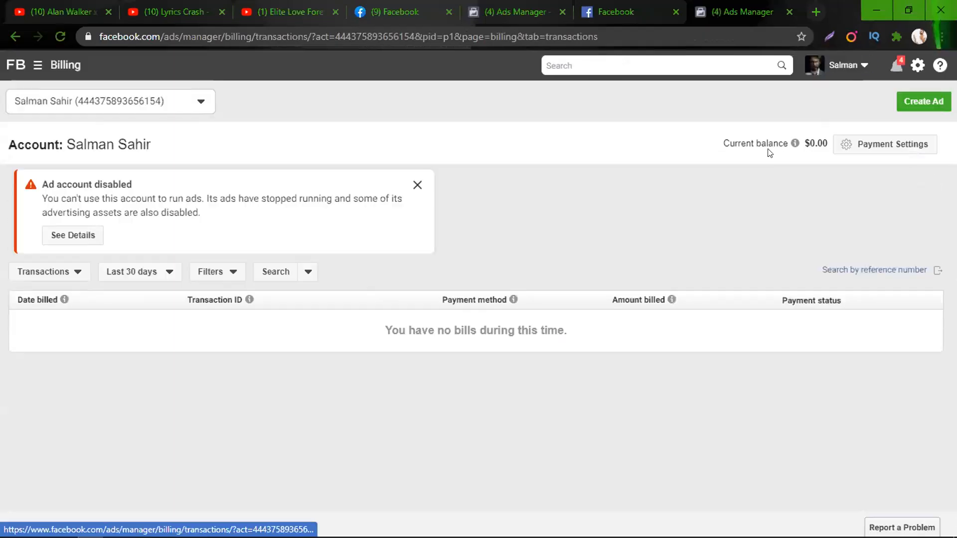
pyautogui.click(844, 152)
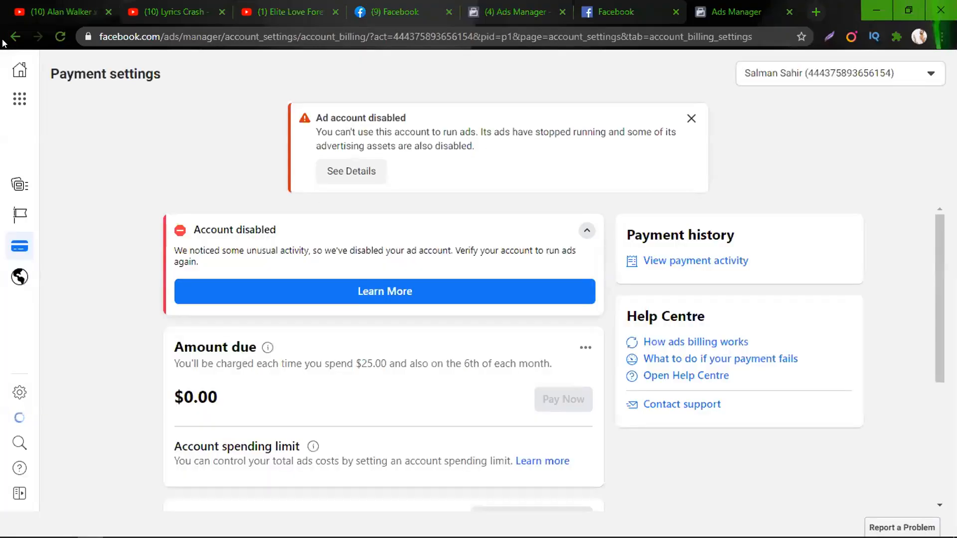
pyautogui.scroll(-2, 261, 377)
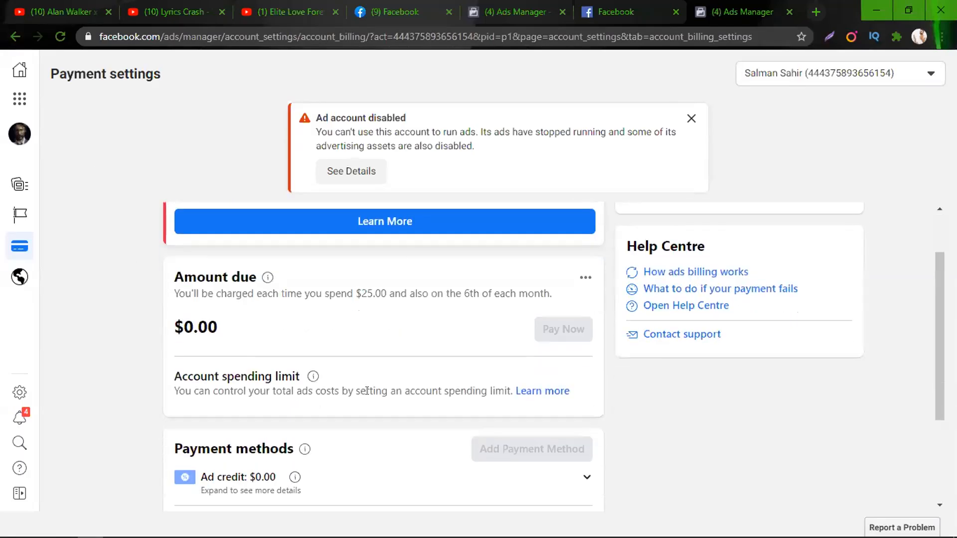
pyautogui.scroll(-3, 303, 405)
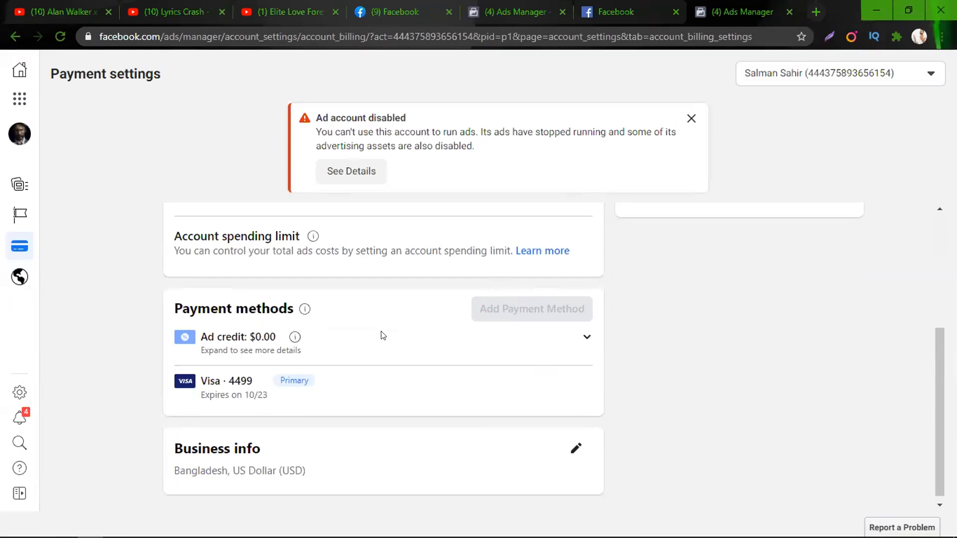
pyautogui.scroll(3, 289, 344)
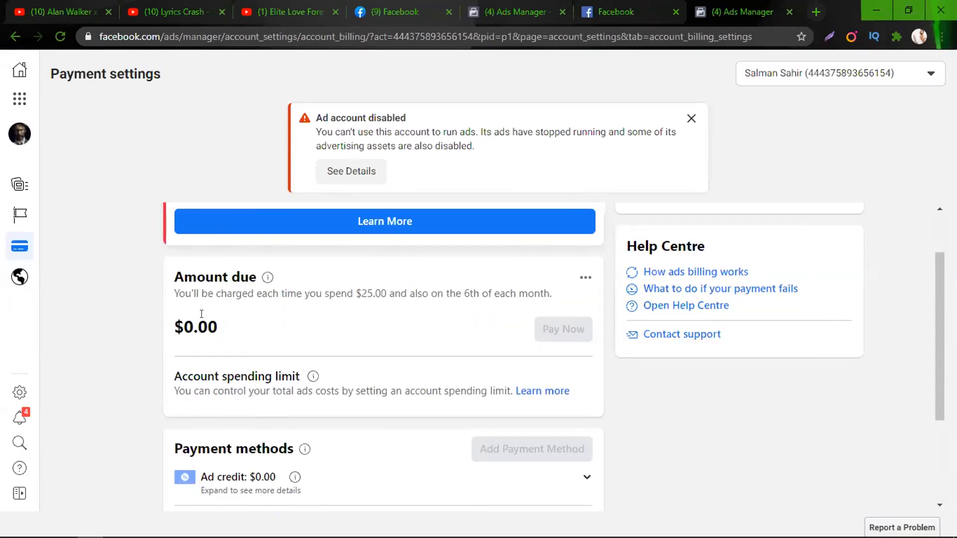
# Go back from the billing pages and scroll down to the ID photo upload
pyautogui.click(15, 35)
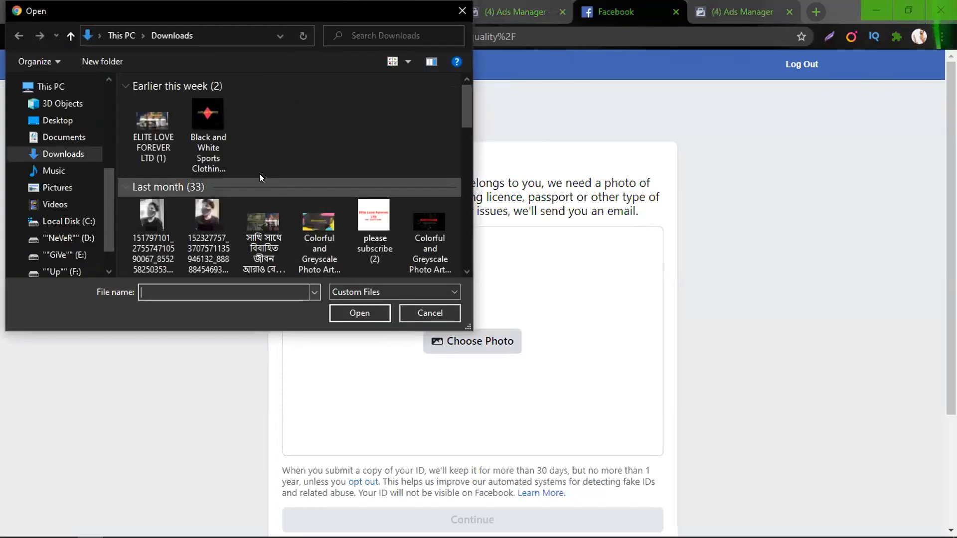
pyautogui.scroll(-2, 319, 224)
pyautogui.scroll(-1, 317, 224)
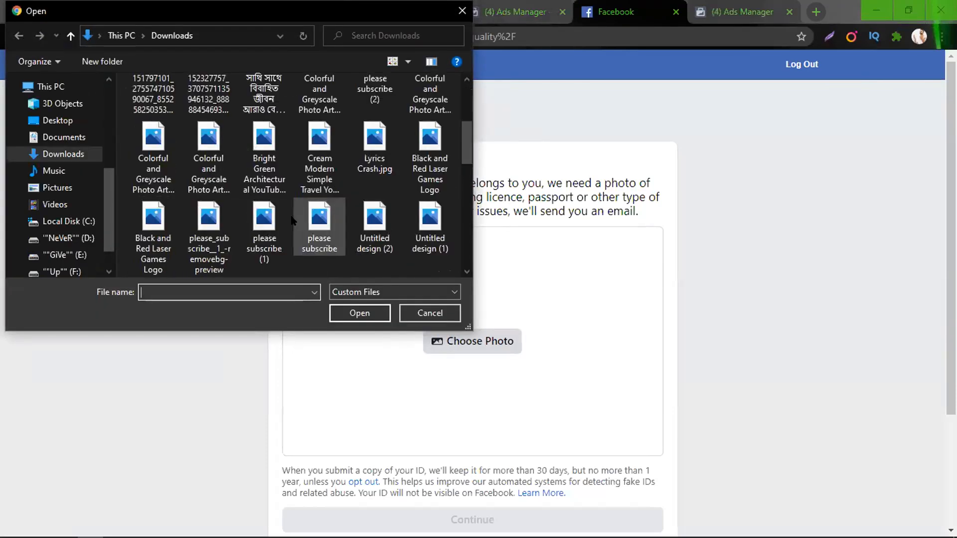
pyautogui.scroll(-5, 218, 182)
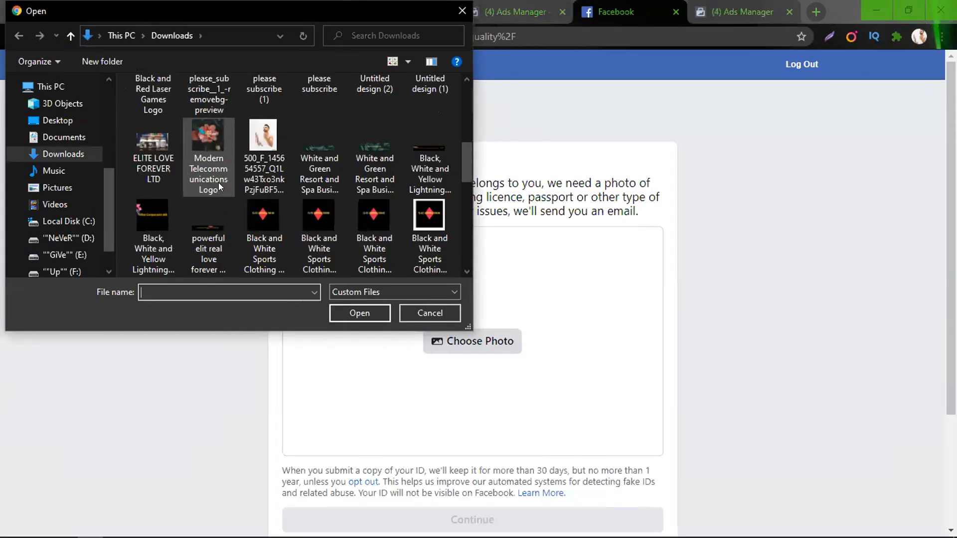
pyautogui.scroll(-5, 273, 172)
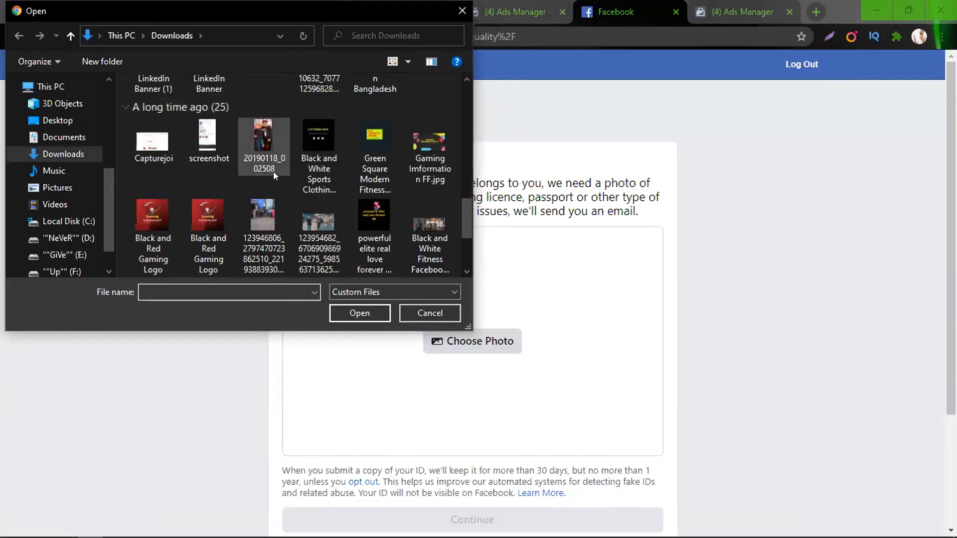
pyautogui.scroll(2, 248, 171)
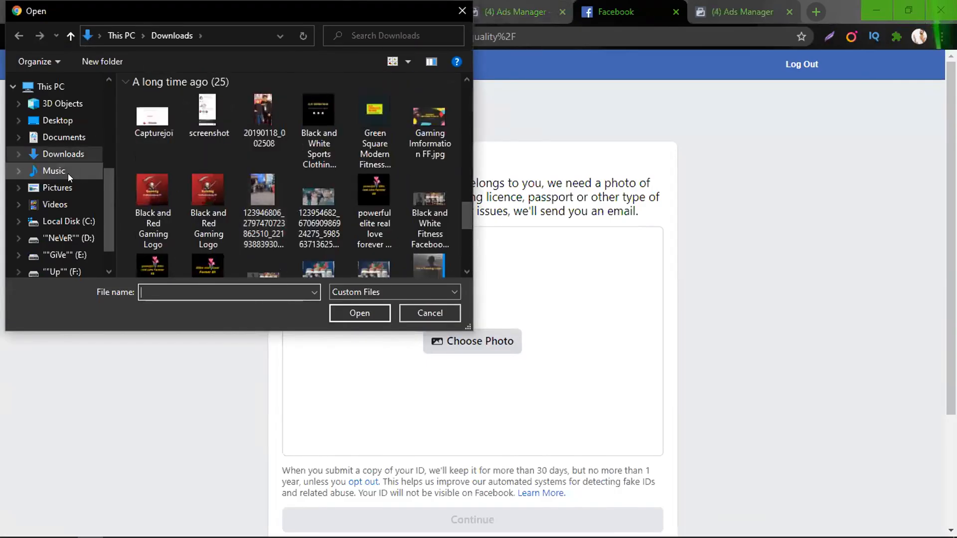
# Search New folder and the screenshot folder on the NeVeR (D:) drive for the ID photo
pyautogui.click(68, 238)
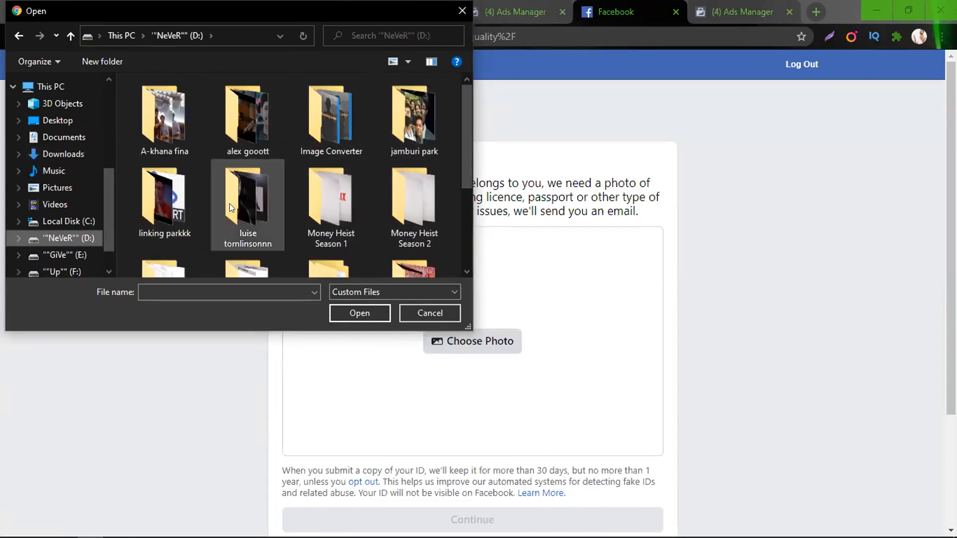
pyautogui.scroll(-1, 224, 209)
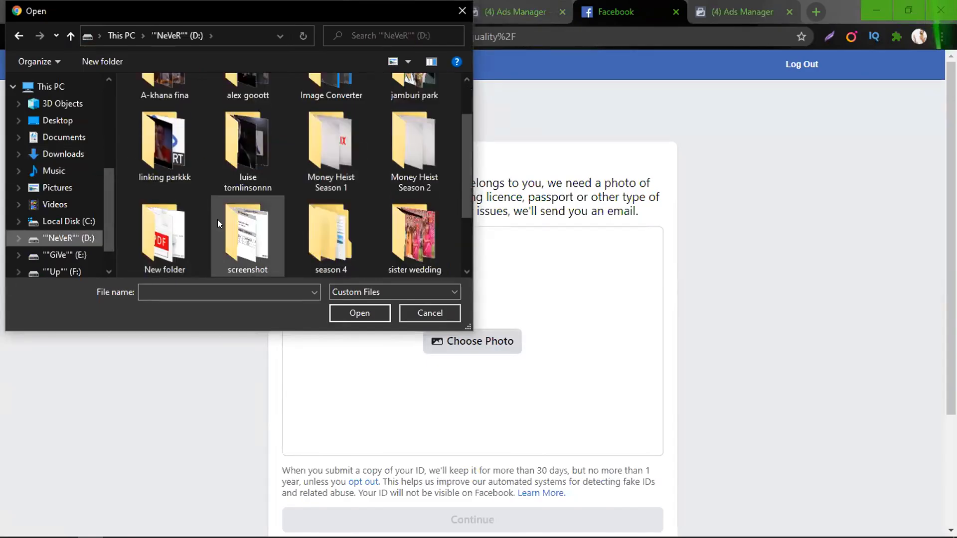
pyautogui.doubleClick(145, 239)
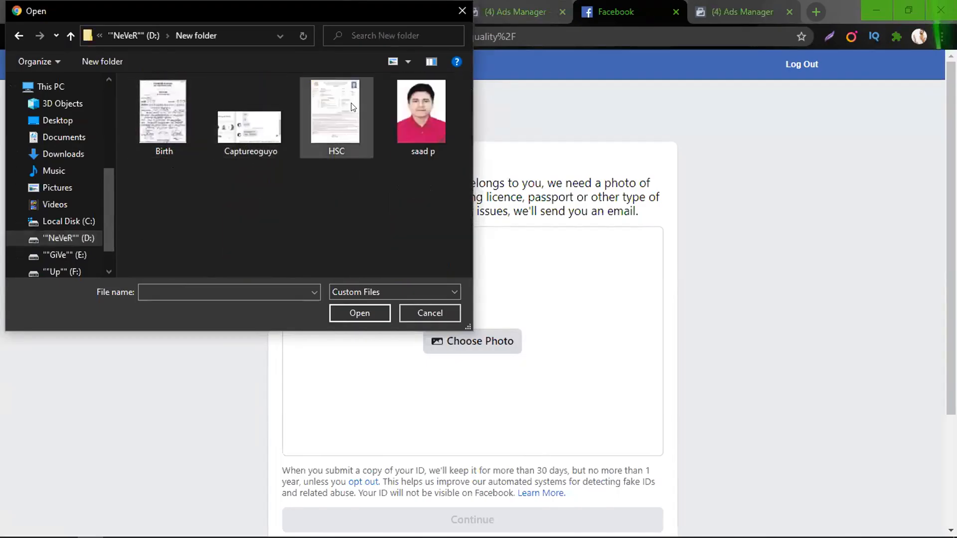
pyautogui.click(18, 36)
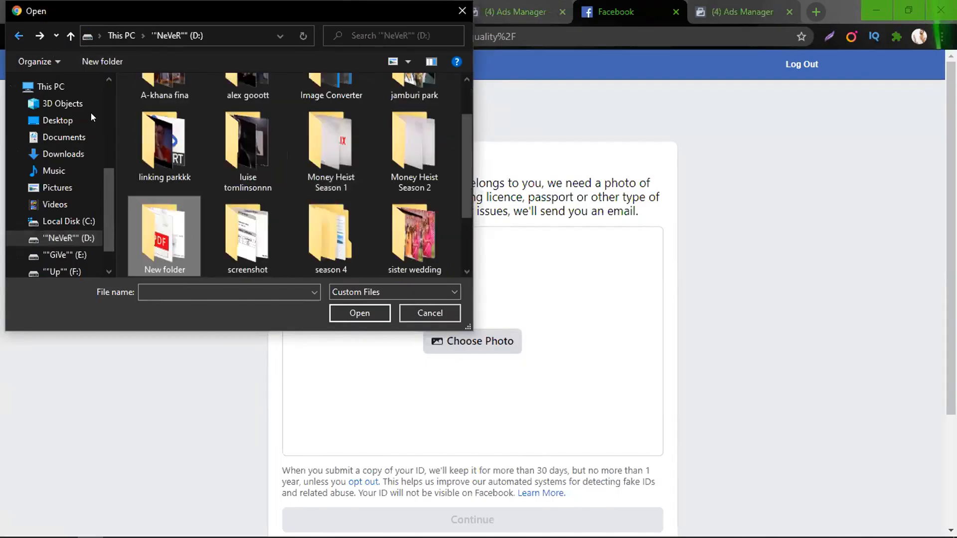
pyautogui.doubleClick(241, 219)
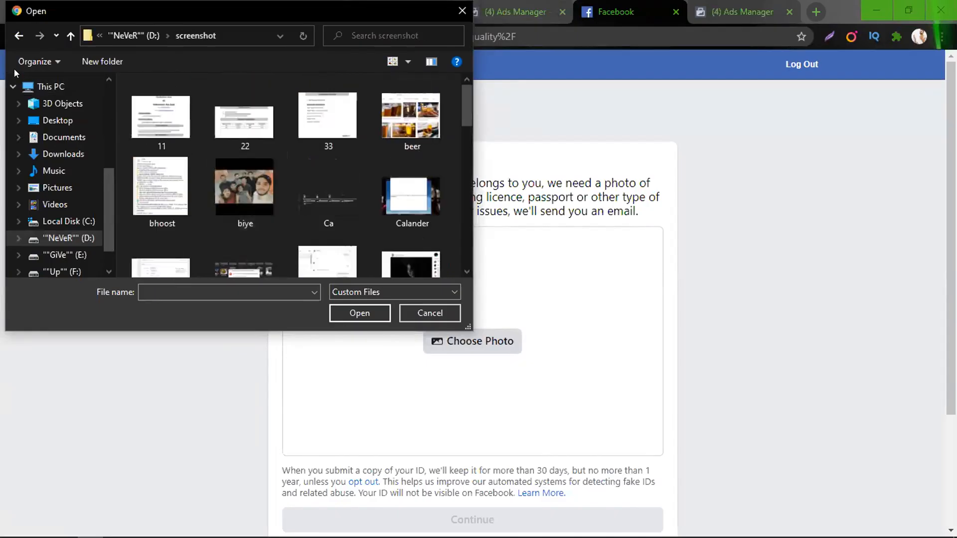
pyautogui.click(18, 36)
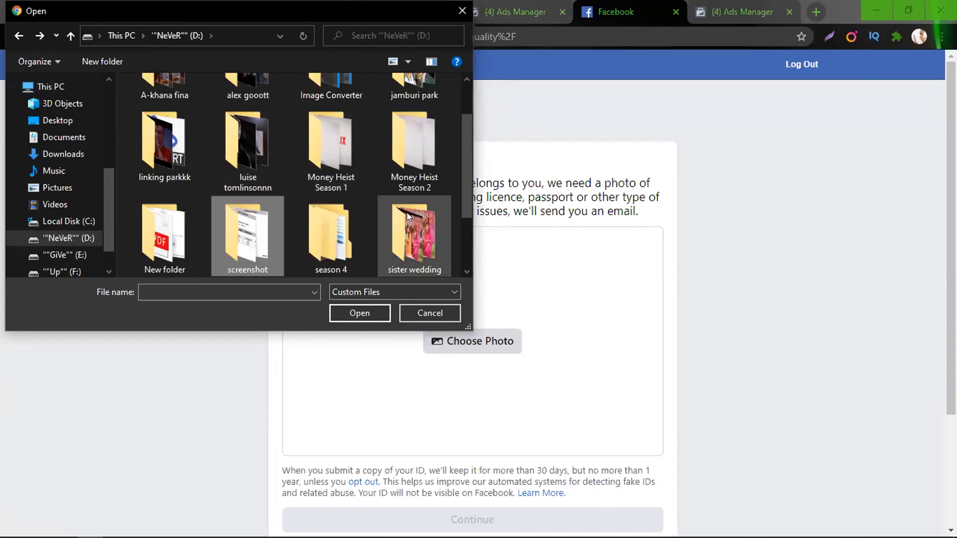
pyautogui.scroll(1, 407, 212)
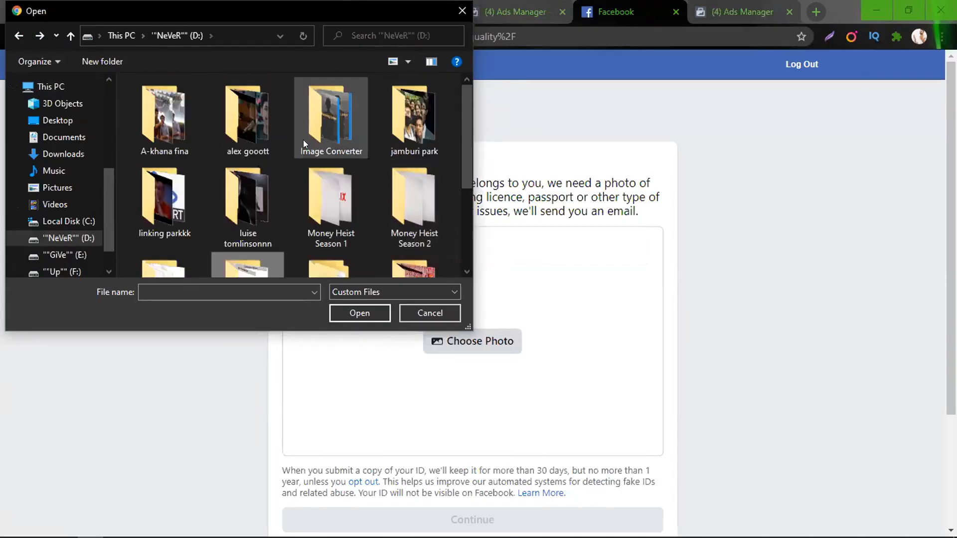
pyautogui.scroll(-1, 339, 207)
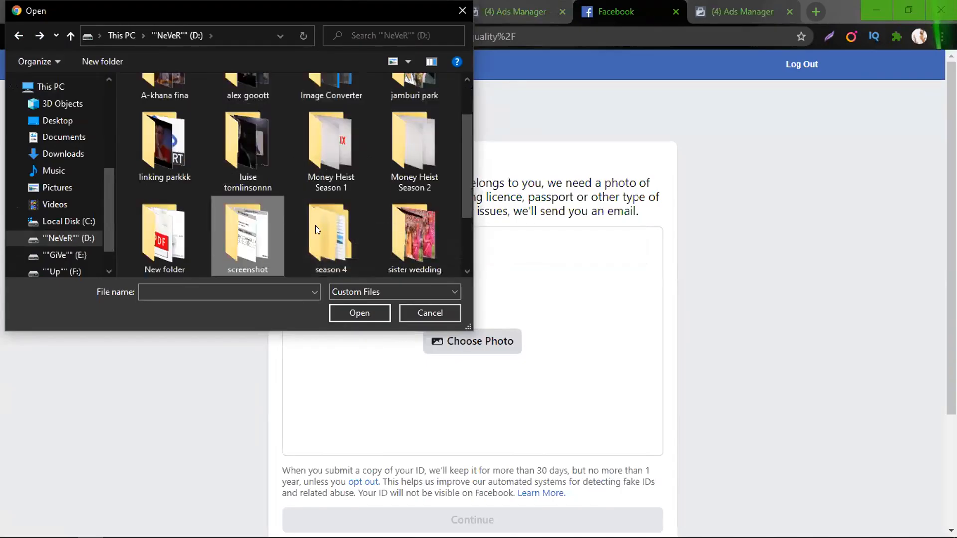
pyautogui.scroll(-1, 314, 229)
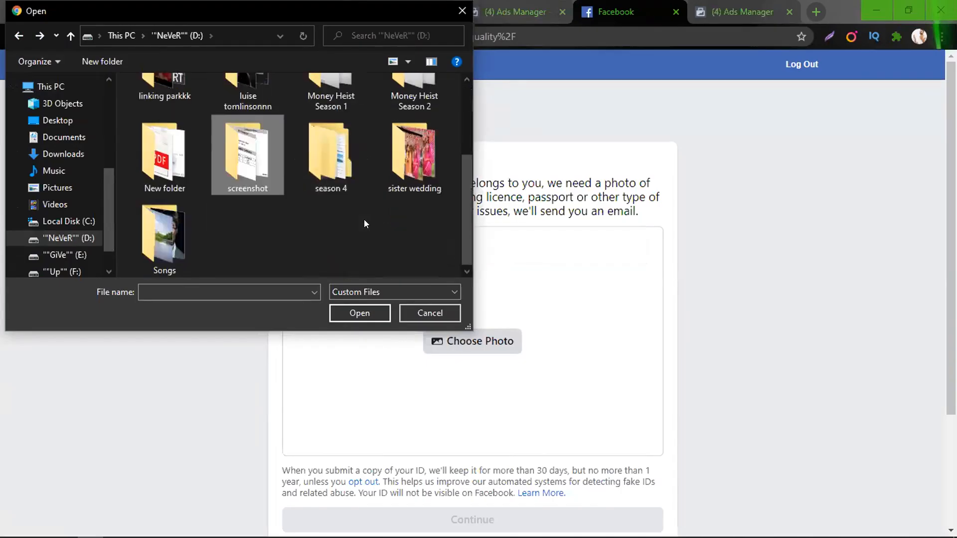
# Browse the GiVe (E:) drive's folders, including ImageCropper, for an ID image
pyautogui.click(76, 254)
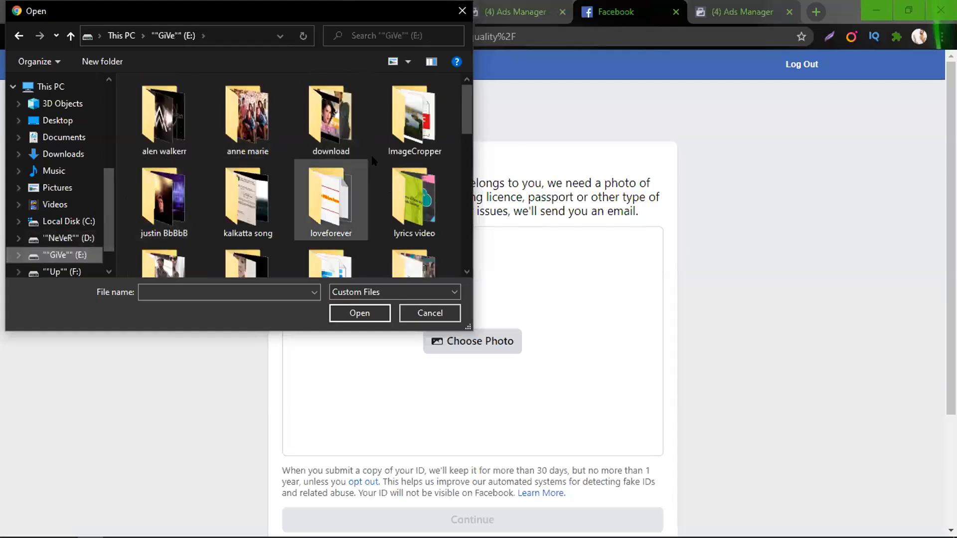
pyautogui.doubleClick(404, 141)
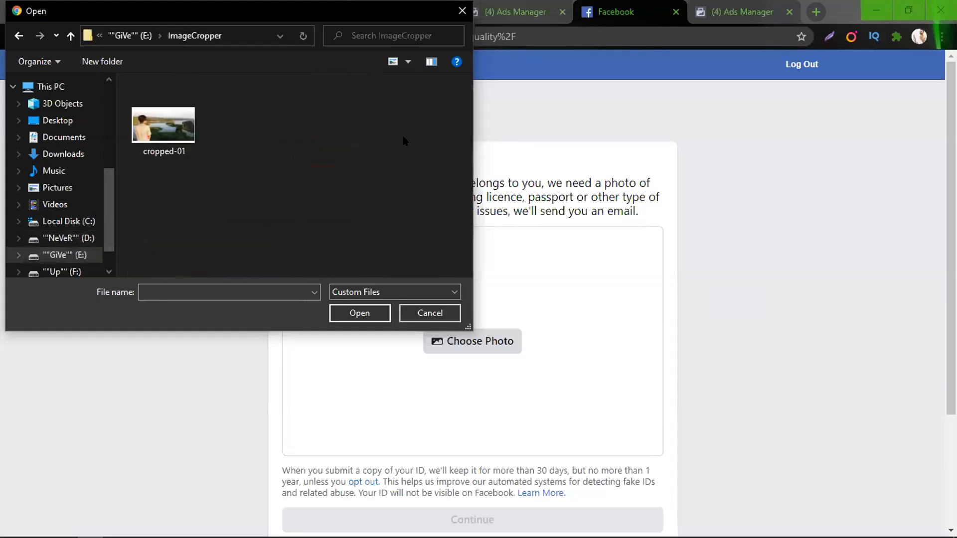
pyautogui.click(18, 36)
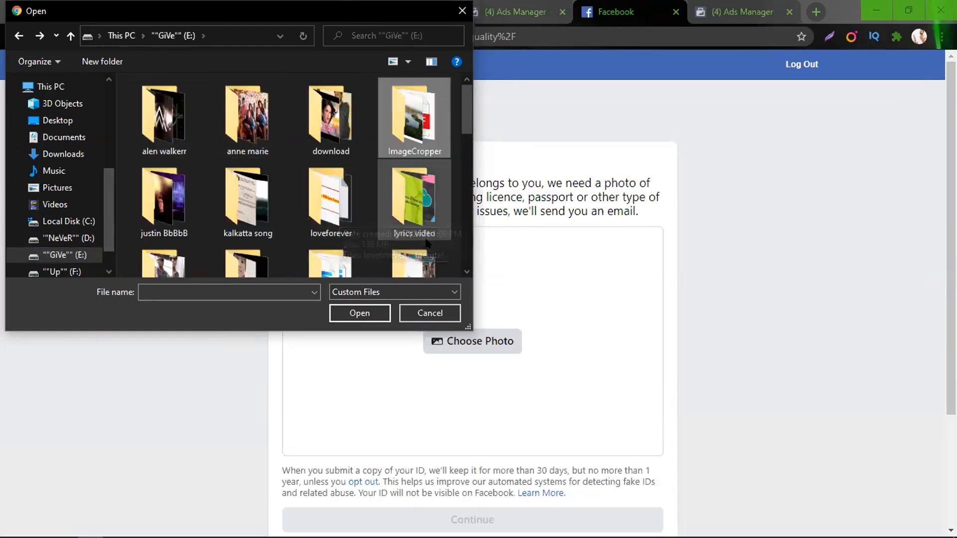
pyautogui.scroll(-1, 405, 227)
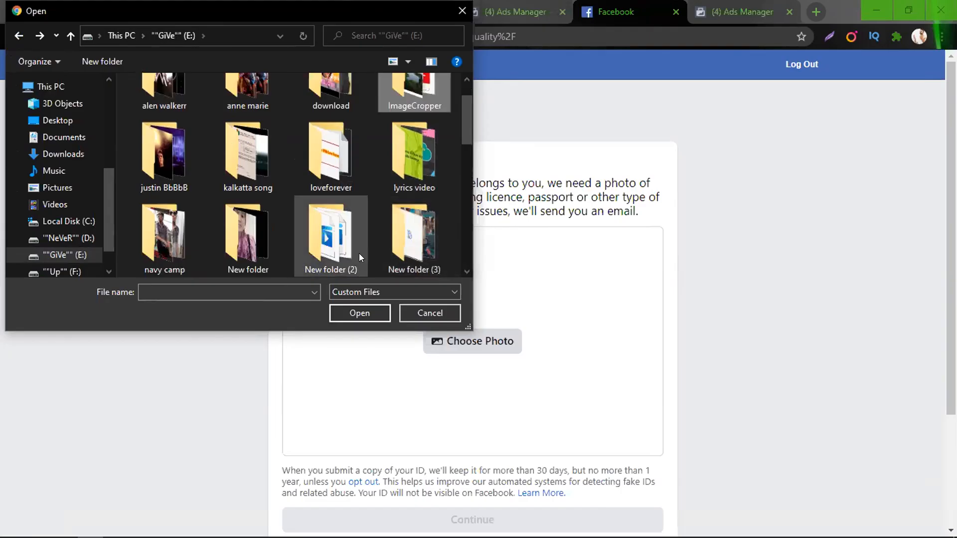
pyautogui.scroll(-1, 405, 190)
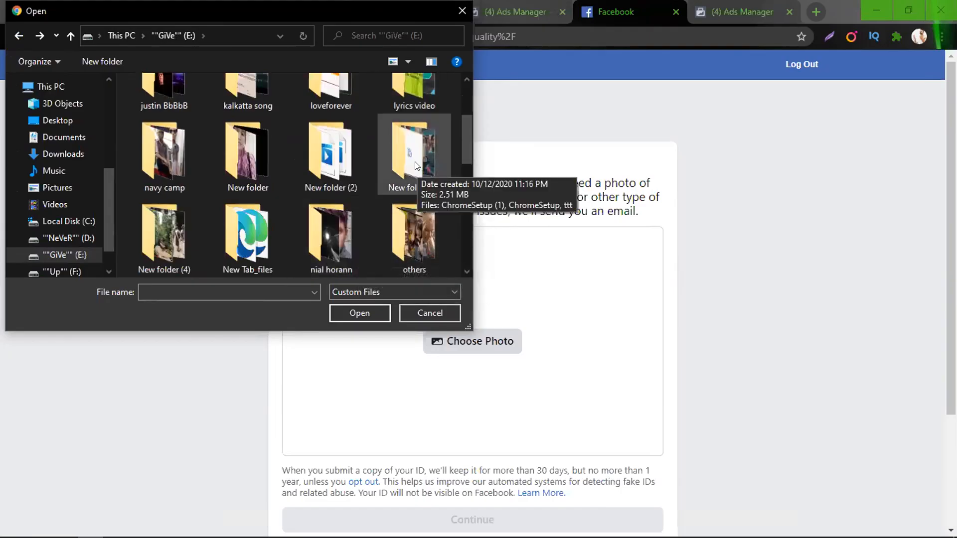
pyautogui.scroll(-1, 288, 226)
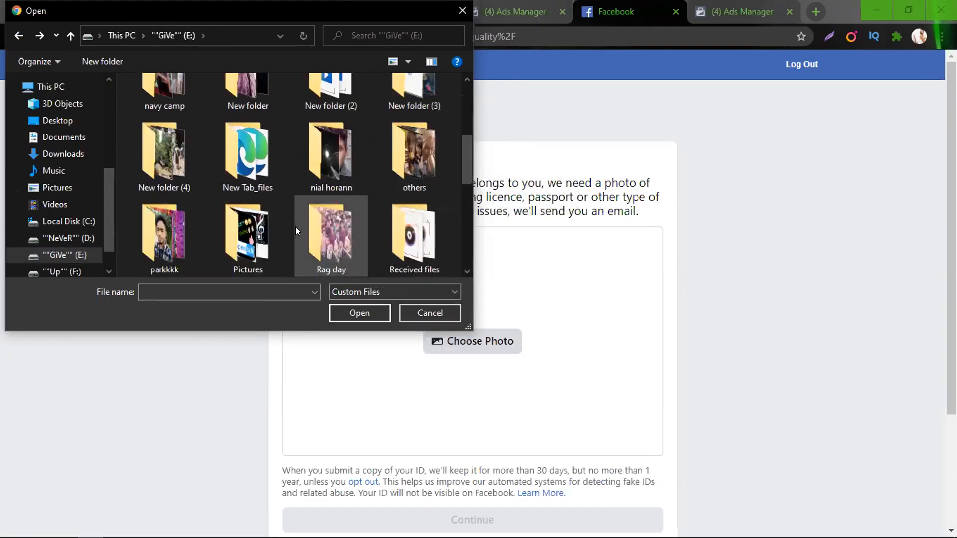